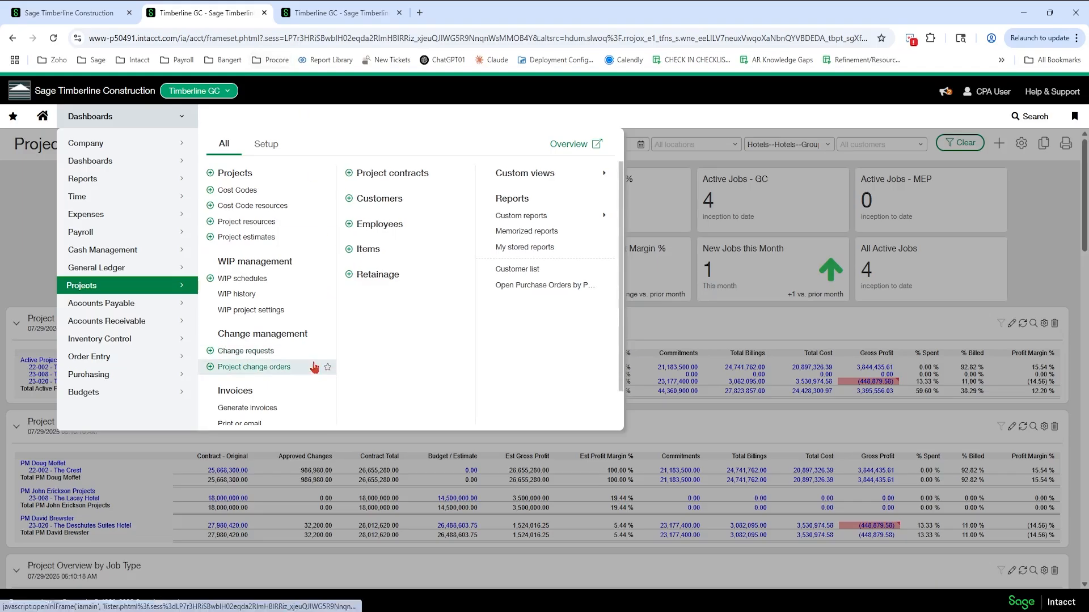
Switch to the top-level company session and view the change request types in the Projects setup
{"action": "left_click", "coordinate": [71, 11]}
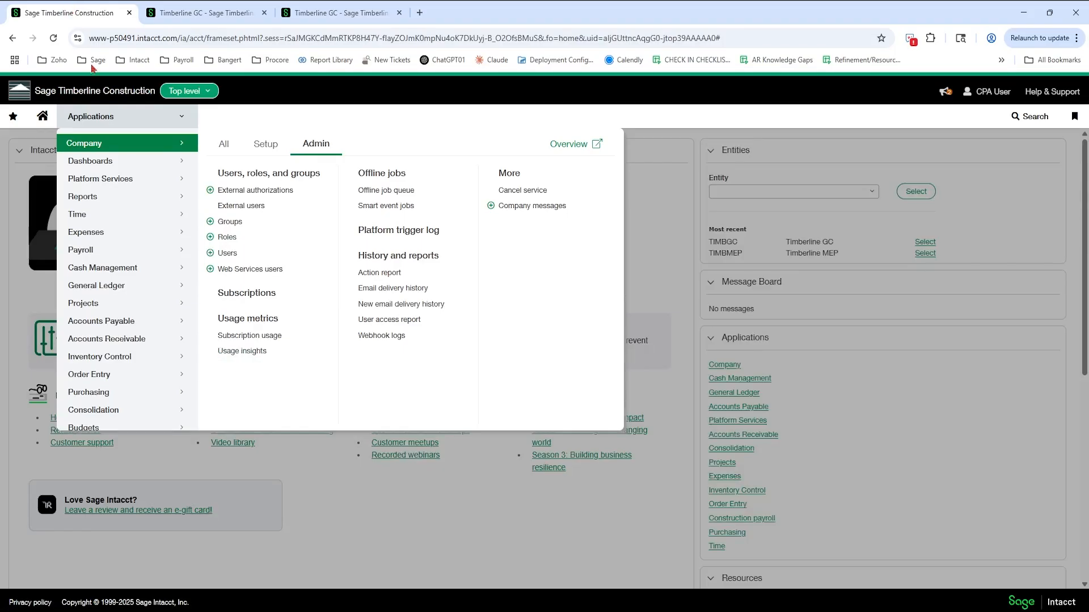
{"action": "left_click", "coordinate": [129, 307]}
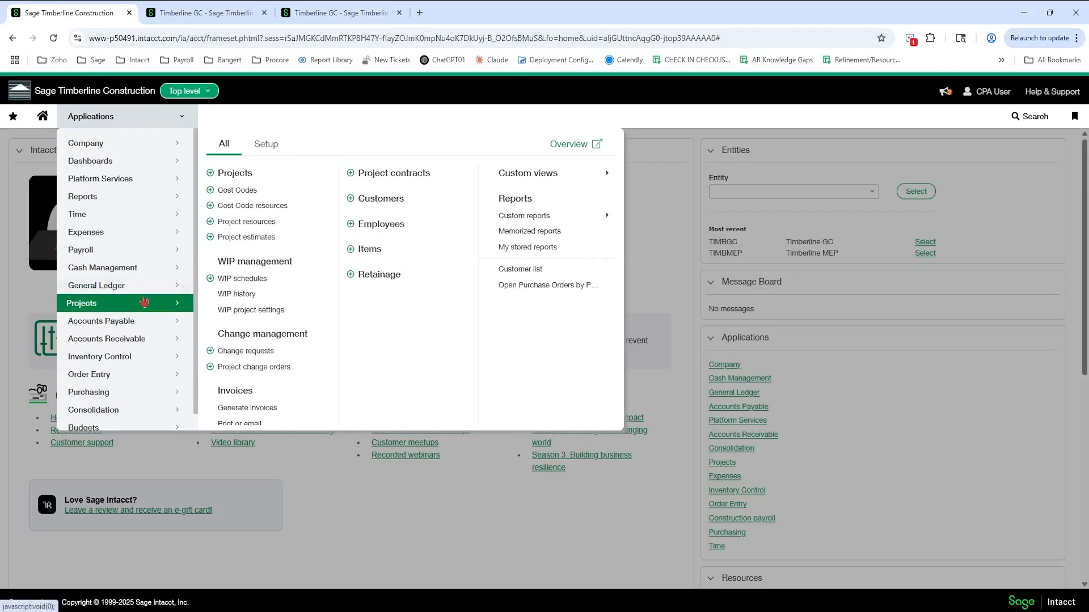
{"action": "left_click", "coordinate": [264, 146]}
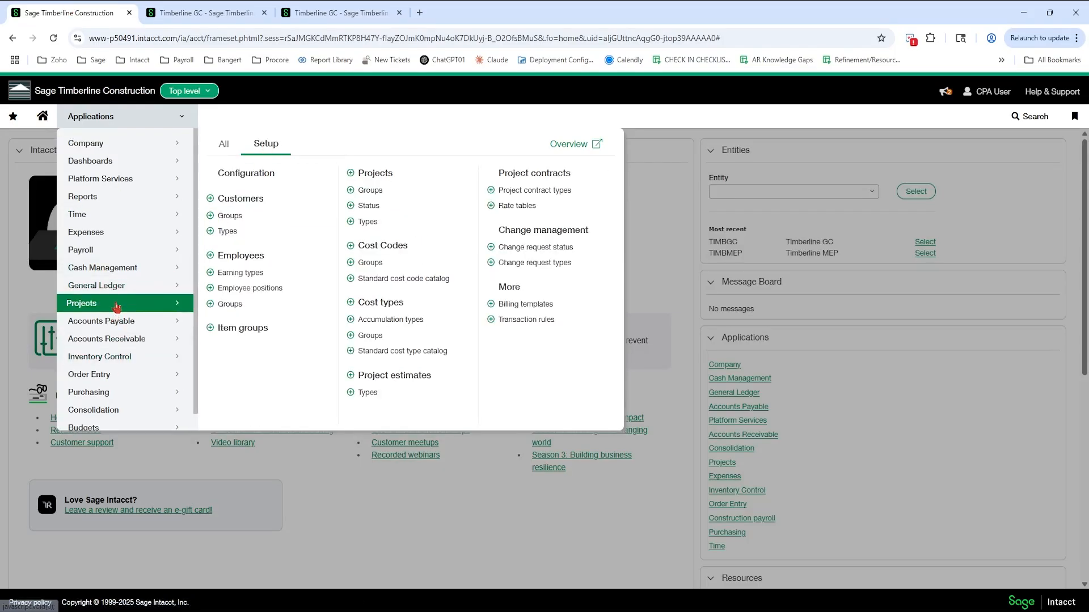
{"action": "left_click", "coordinate": [563, 266]}
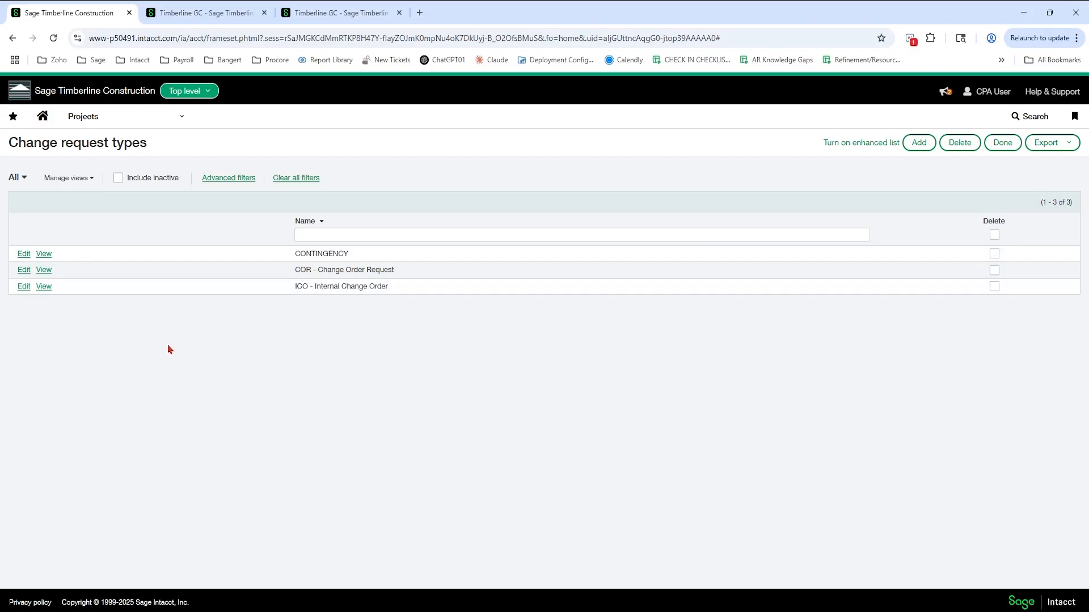
Add a change request status named Verbal Ok with the workflow type Pending change, and save it
{"action": "left_click", "coordinate": [133, 120]}
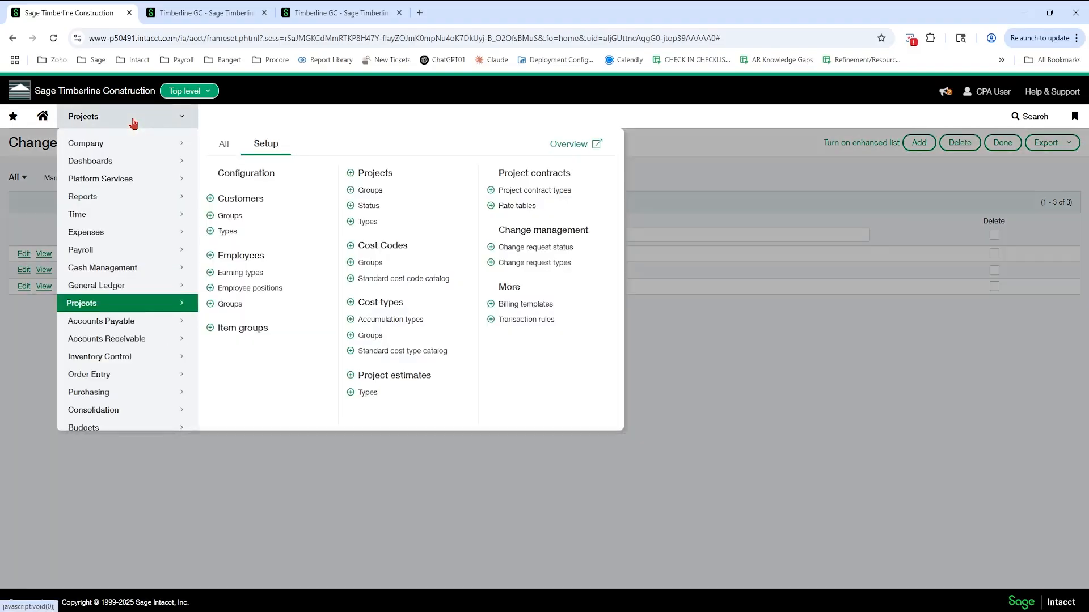
{"action": "left_click", "coordinate": [562, 257]}
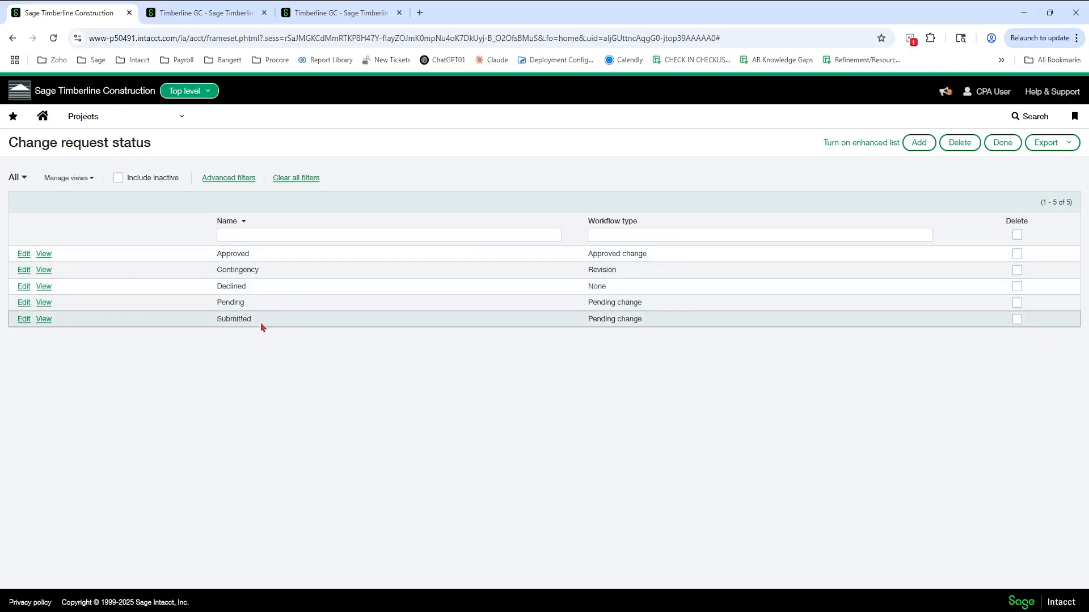
{"action": "left_click", "coordinate": [916, 143]}
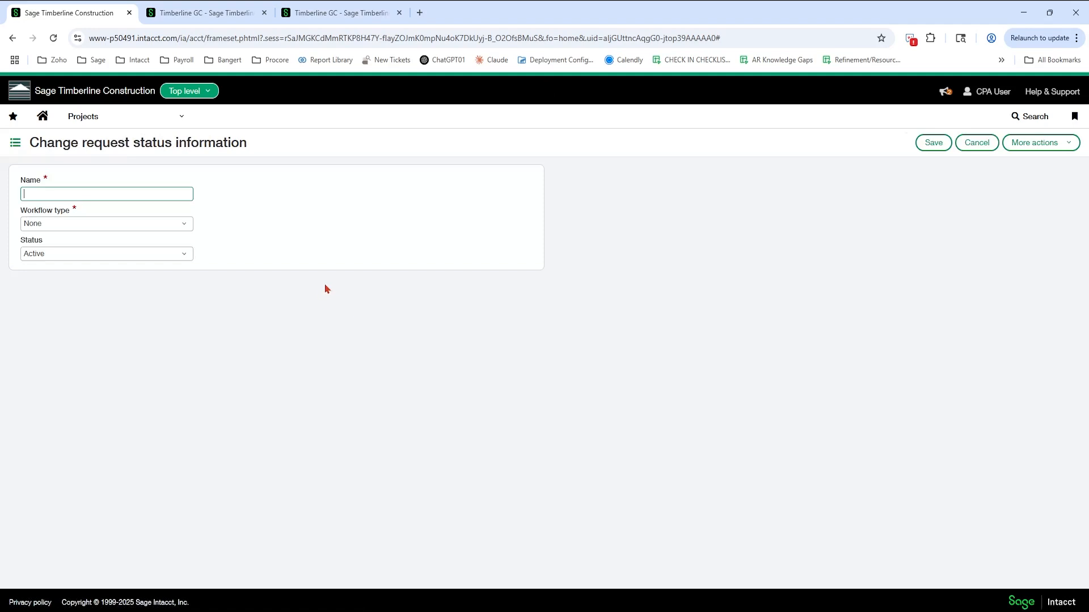
{"action": "type", "text": "Verbal Ok"}
{"action": "key", "text": "Tab"}
{"action": "left_click", "coordinate": [167, 225]}
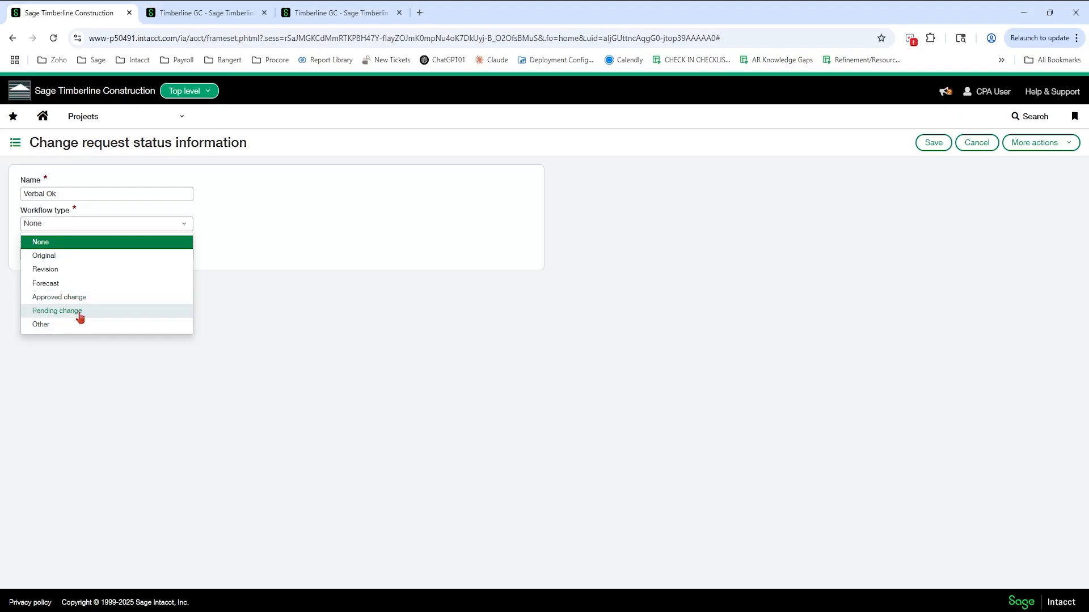
{"action": "left_click", "coordinate": [78, 311]}
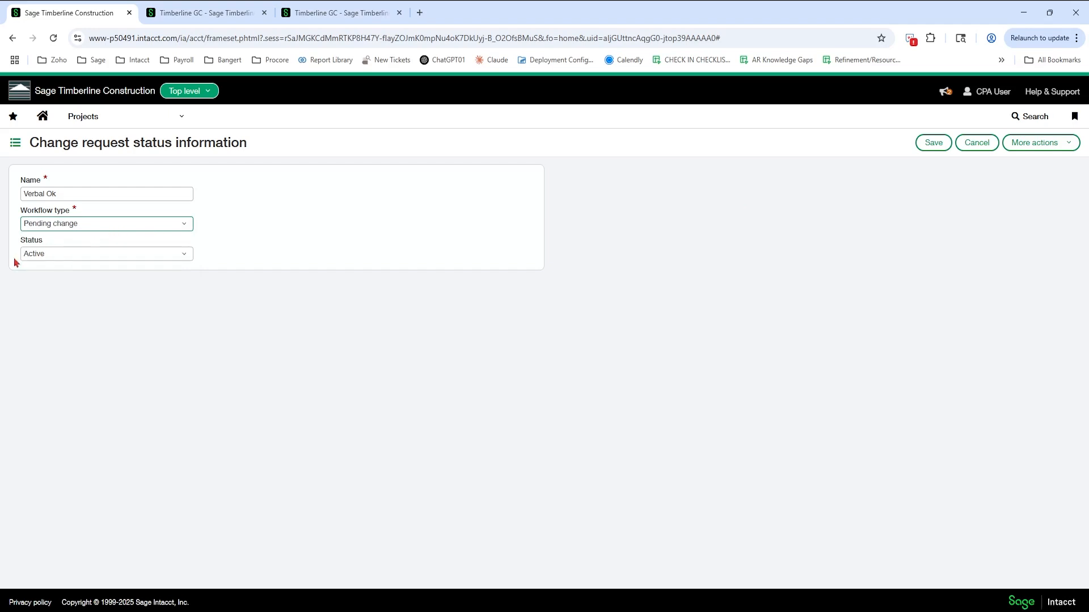
{"action": "left_click", "coordinate": [933, 149]}
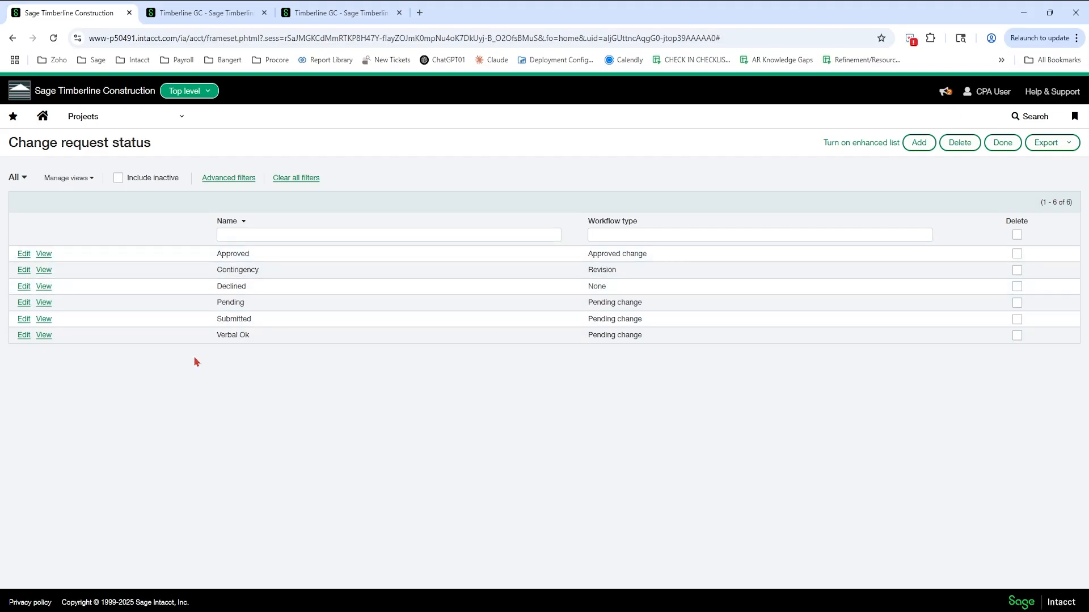
Switch to the Timberline GC entity session and open its list of project change requests
{"action": "left_click", "coordinate": [228, 11]}
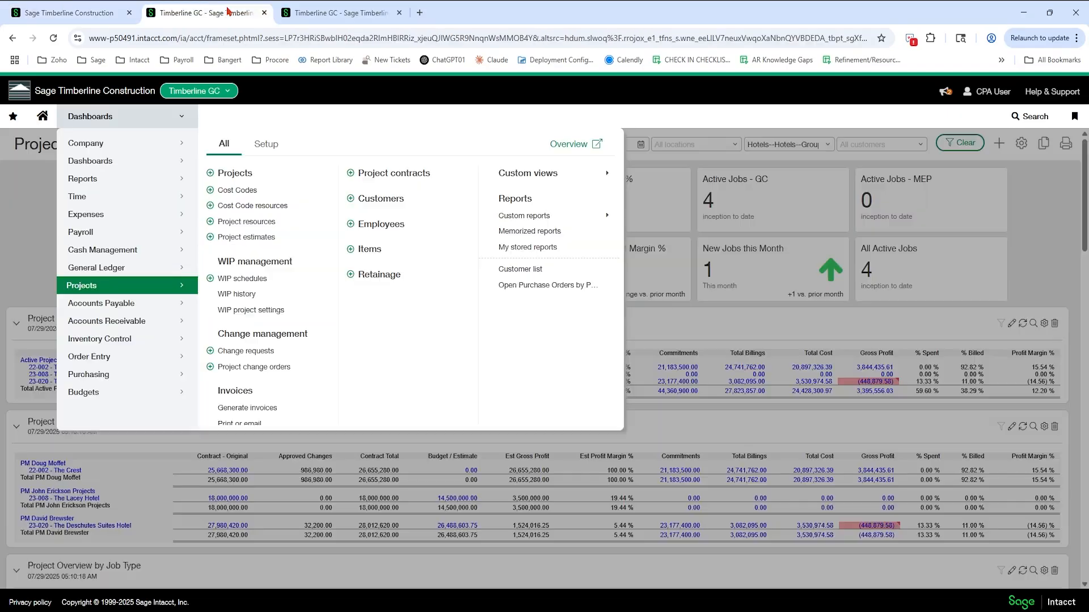
{"action": "left_click", "coordinate": [26, 234]}
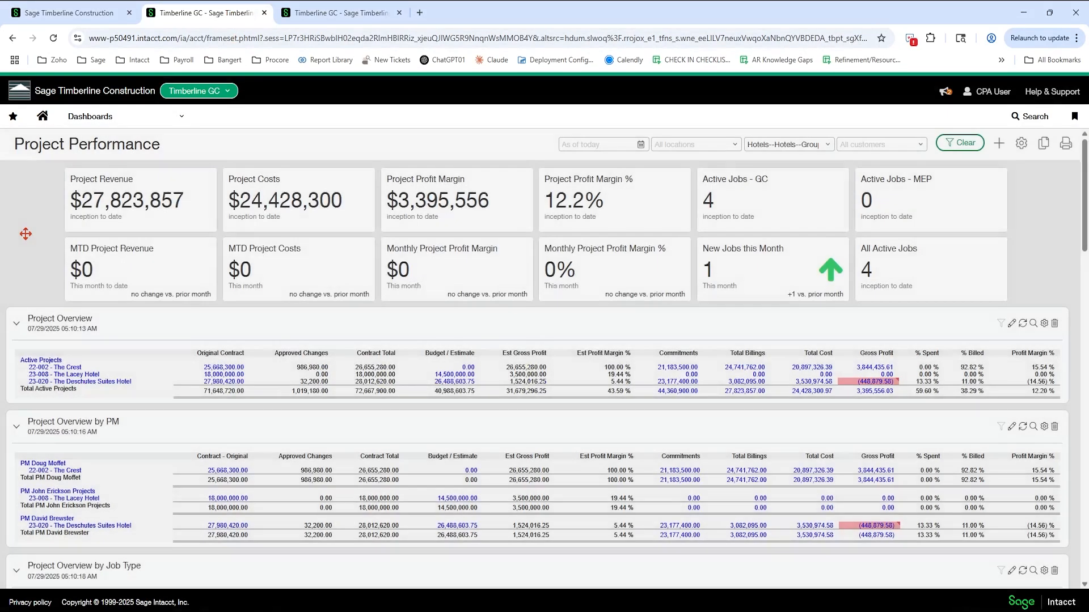
{"action": "left_click", "coordinate": [101, 125]}
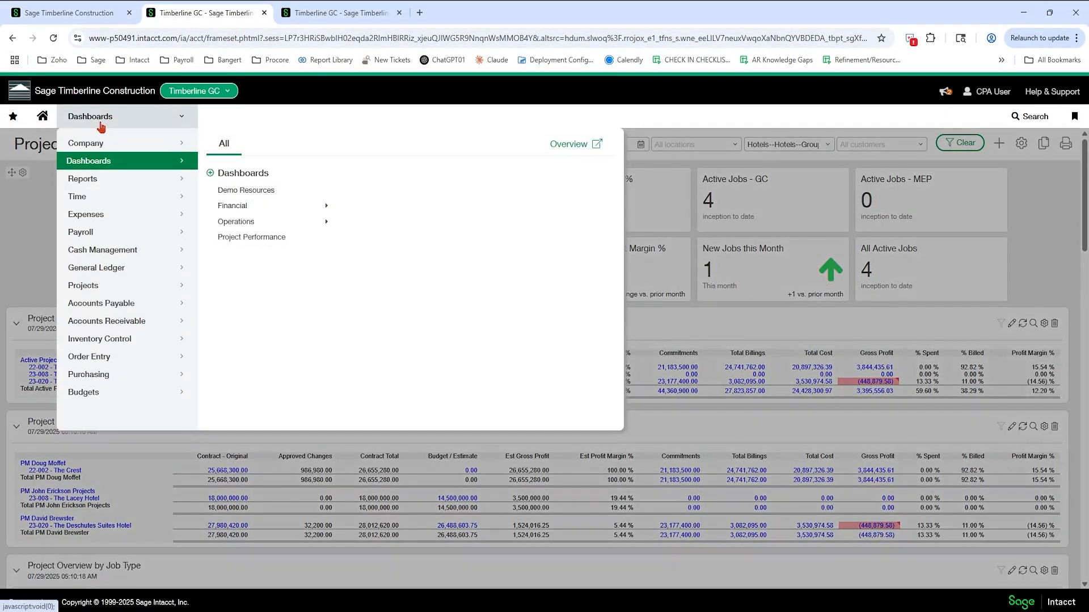
{"action": "left_click", "coordinate": [110, 290]}
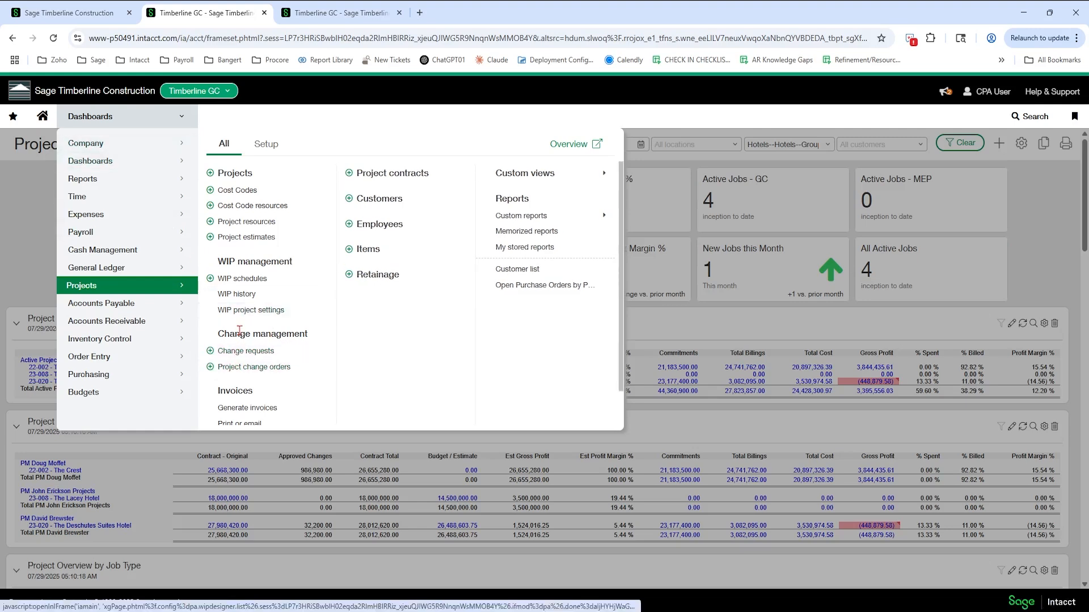
{"action": "left_click", "coordinate": [267, 352]}
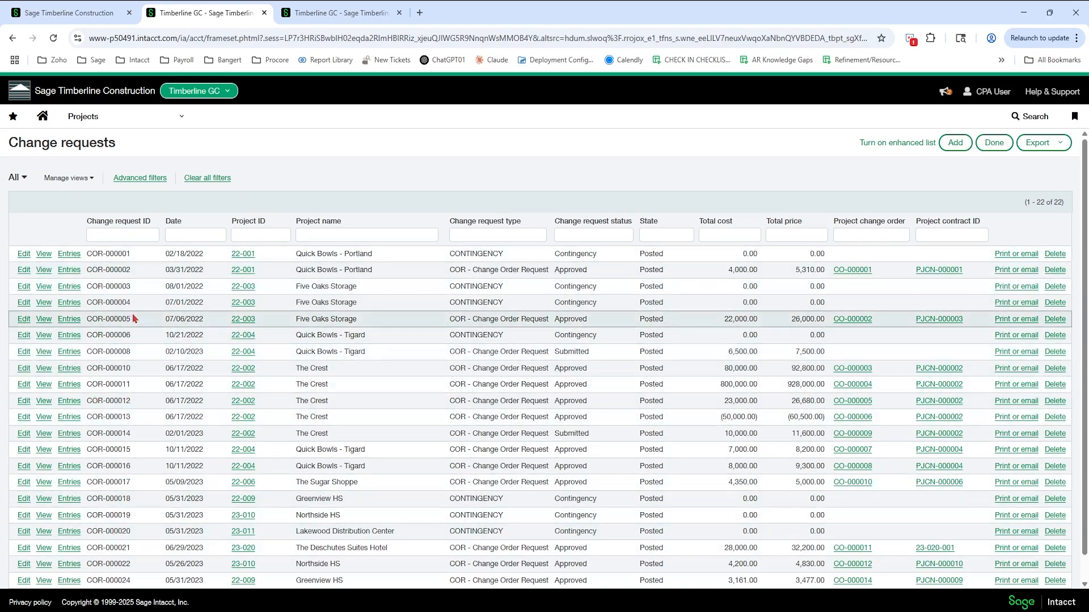
Examine the change requests' IDs, types, total prices and linked project change orders
{"action": "left_click_drag", "start_coordinate": [134, 336], "coordinate": [85, 342]}
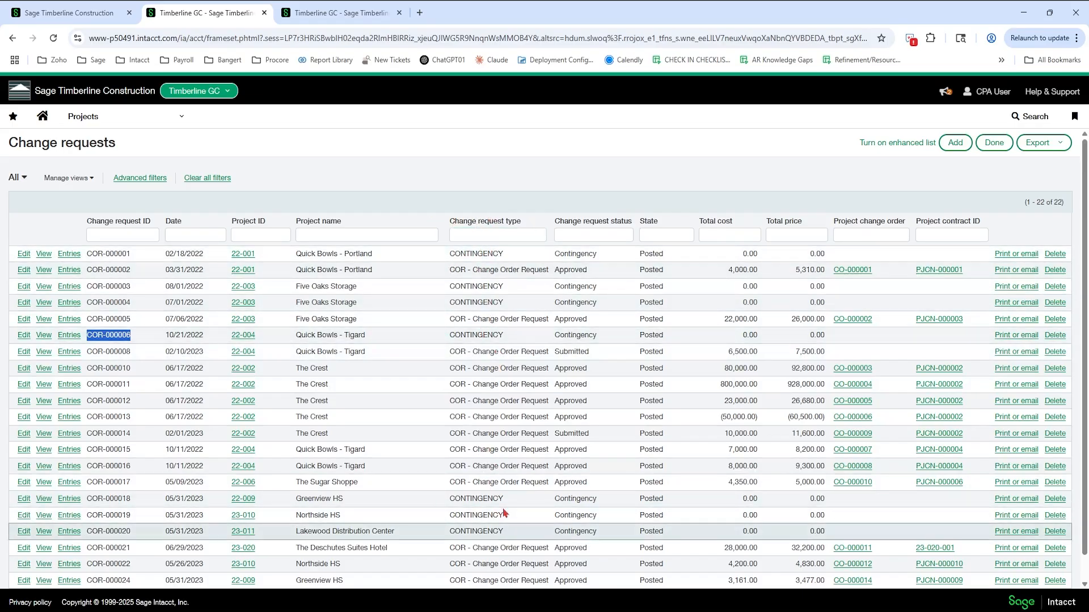
{"action": "scroll", "coordinate": [502, 544], "scroll_direction": "down", "scroll_amount": 1}
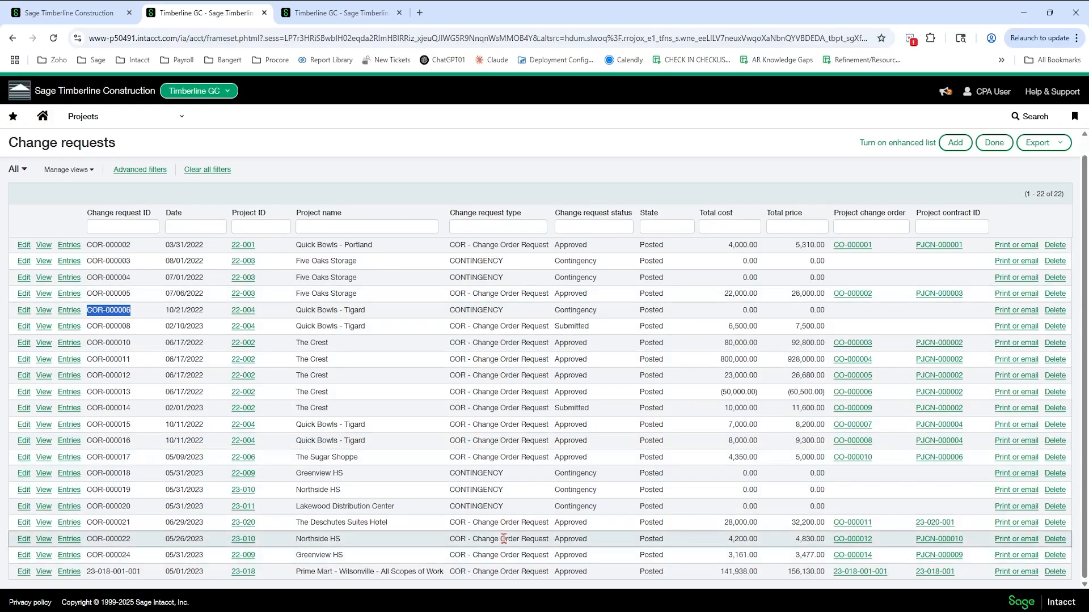
{"action": "scroll", "coordinate": [284, 369], "scroll_direction": "up", "scroll_amount": 1}
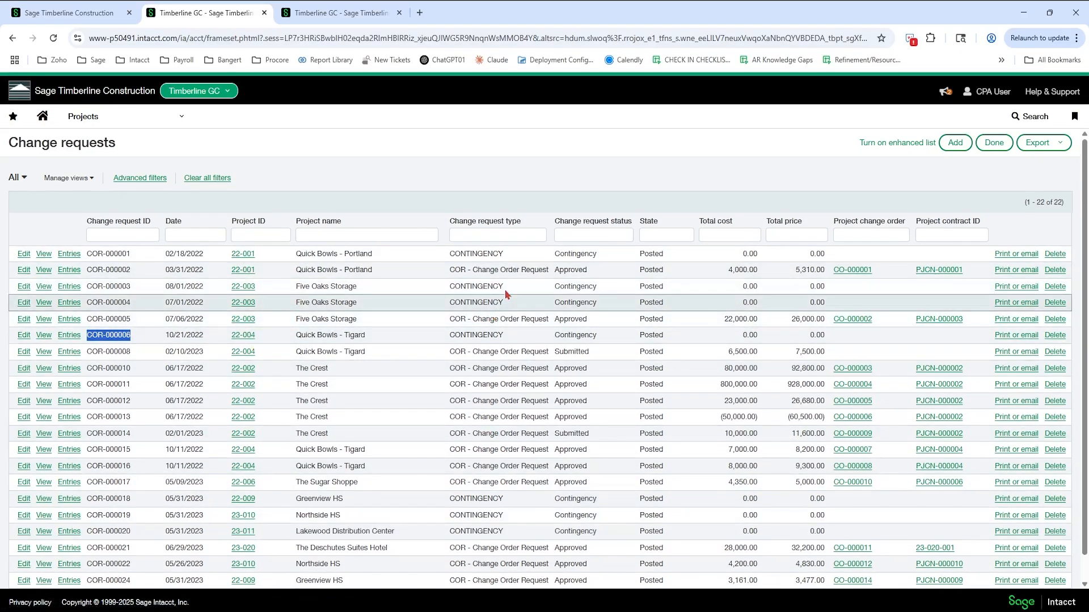
{"action": "left_click_drag", "start_coordinate": [549, 320], "coordinate": [450, 331]}
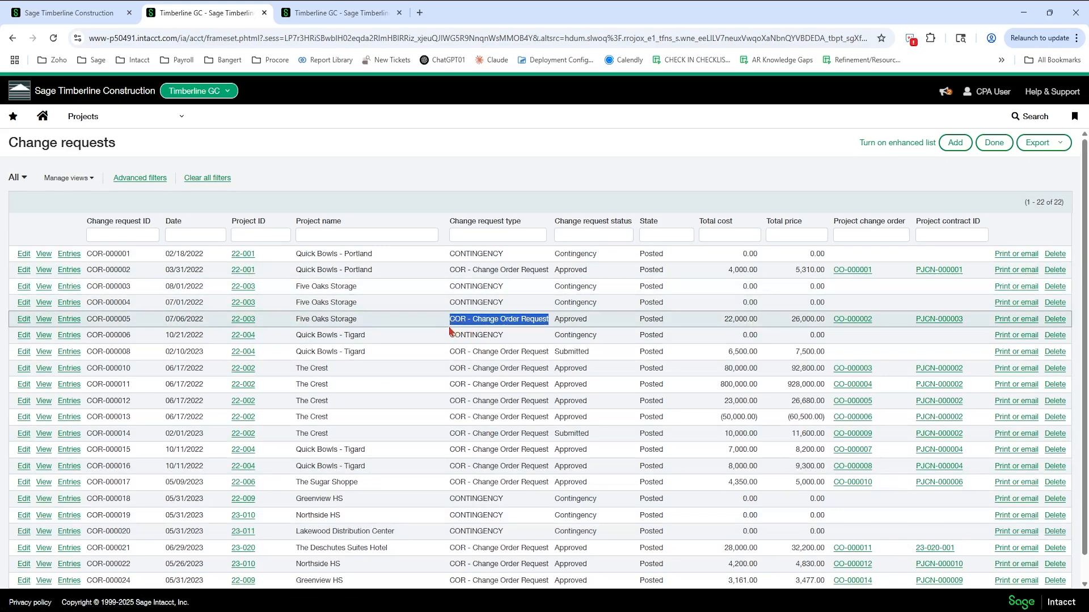
{"action": "left_click_drag", "start_coordinate": [505, 302], "coordinate": [436, 310]}
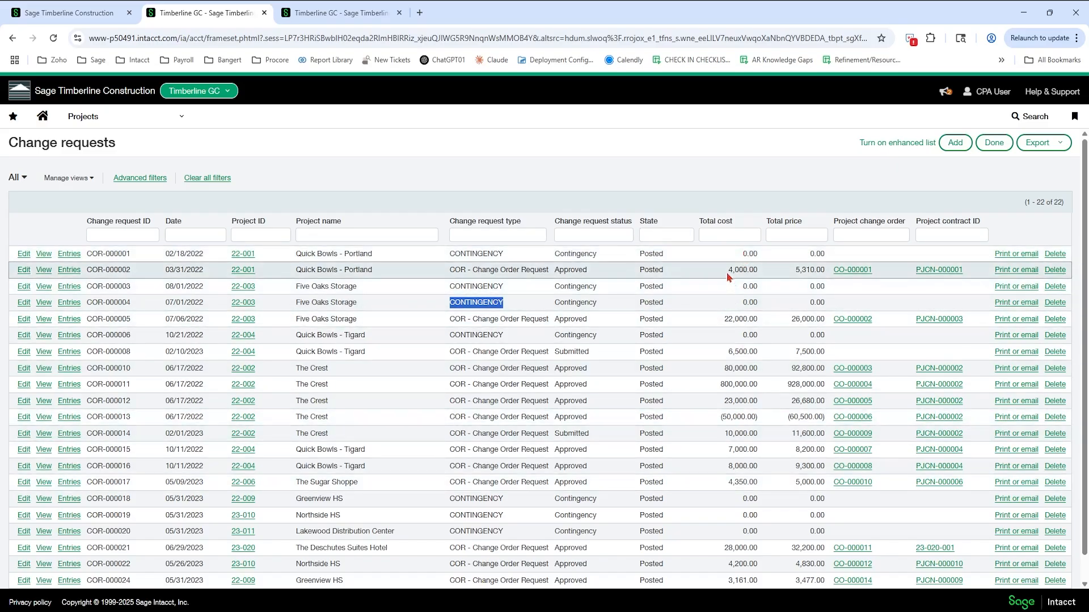
{"action": "left_click", "coordinate": [142, 116]}
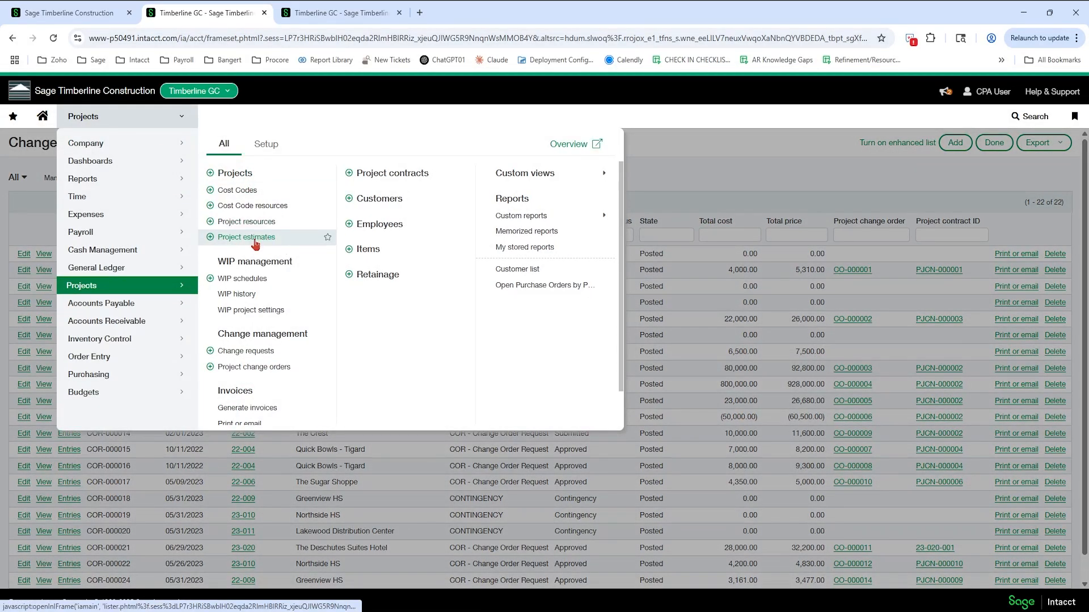
{"action": "left_click", "coordinate": [741, 152]}
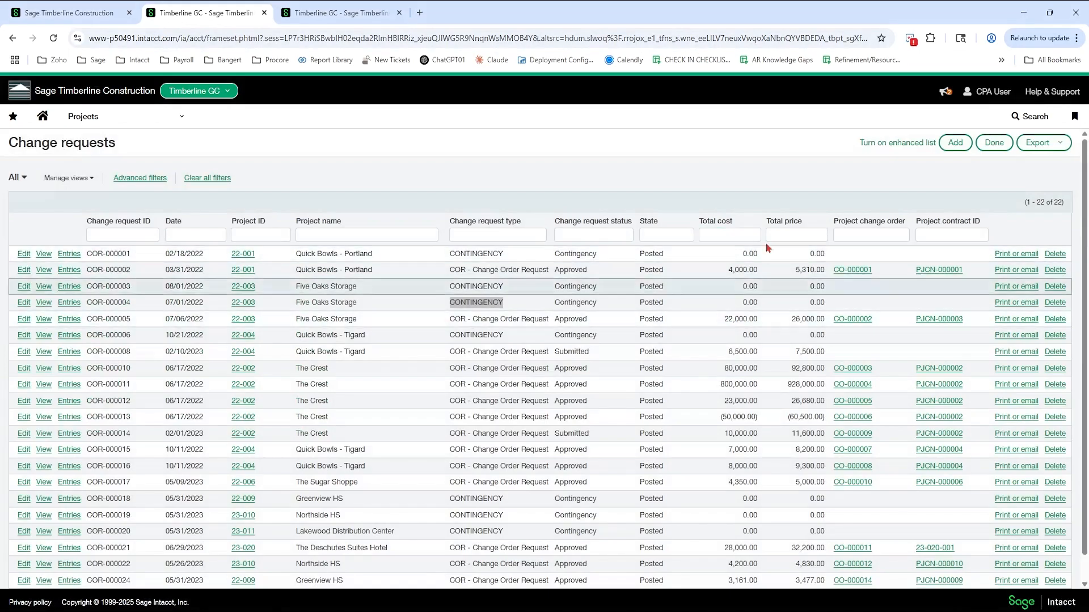
{"action": "left_click", "coordinate": [799, 236]}
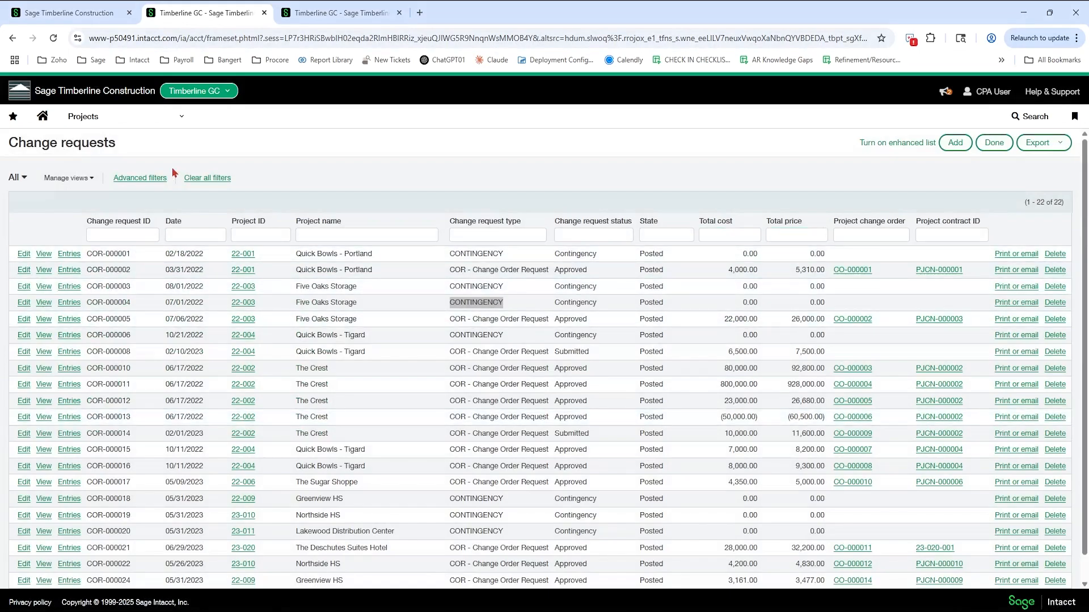
{"action": "left_click", "coordinate": [119, 116]}
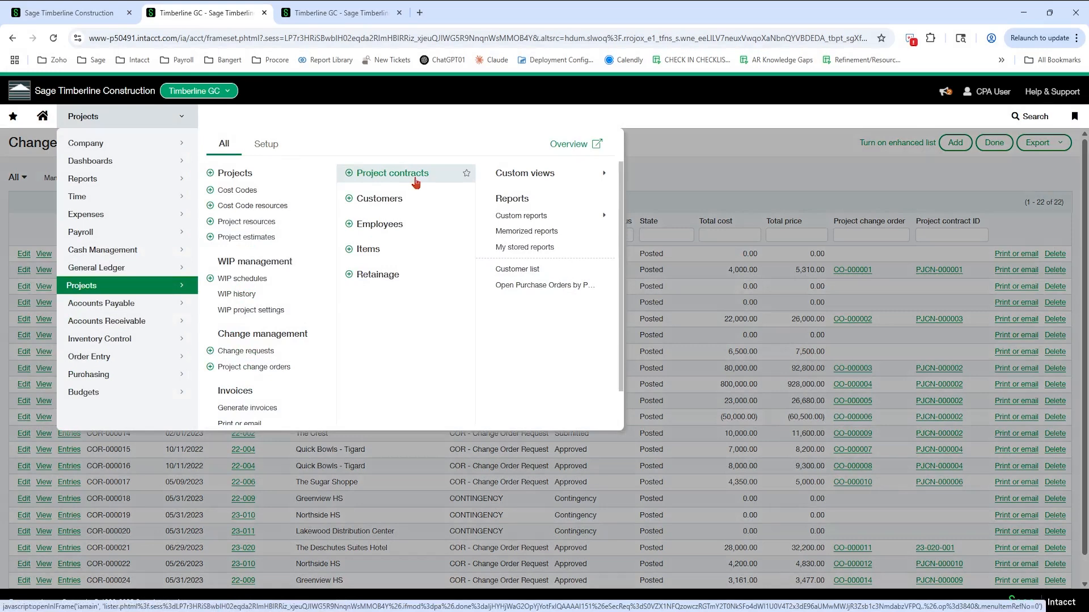
{"action": "left_click", "coordinate": [766, 176]}
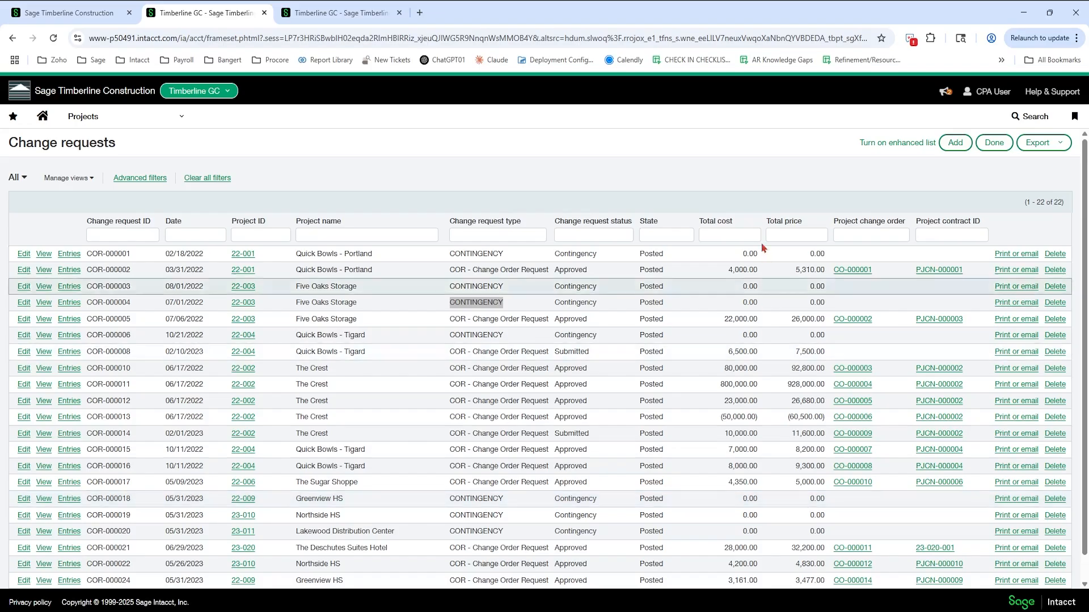
{"action": "left_click", "coordinate": [790, 236]}
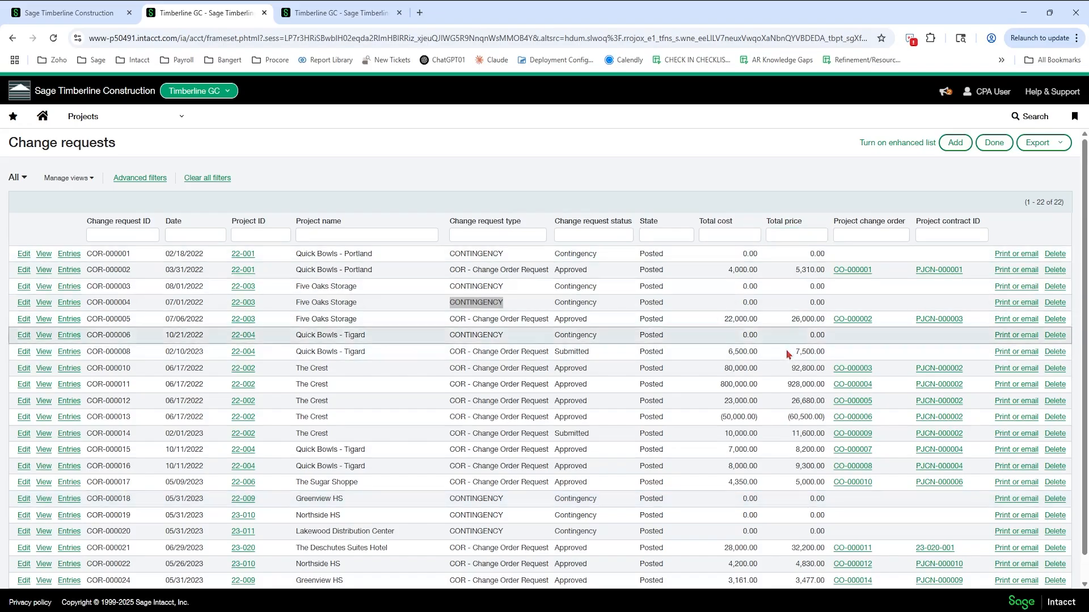
{"action": "left_click_drag", "start_coordinate": [785, 417], "coordinate": [807, 401]}
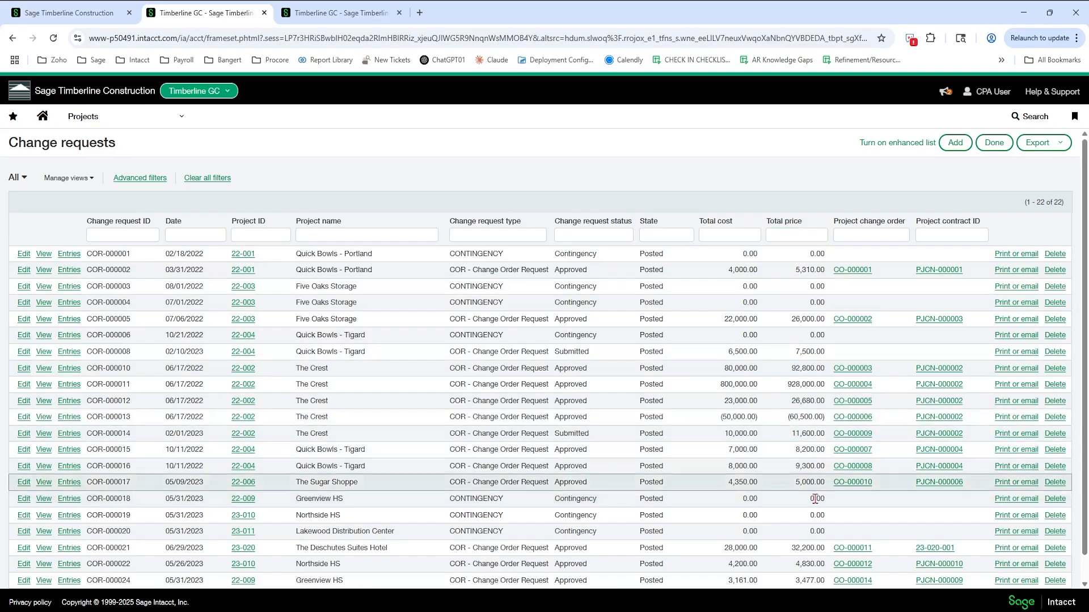
{"action": "left_click", "coordinate": [864, 234]}
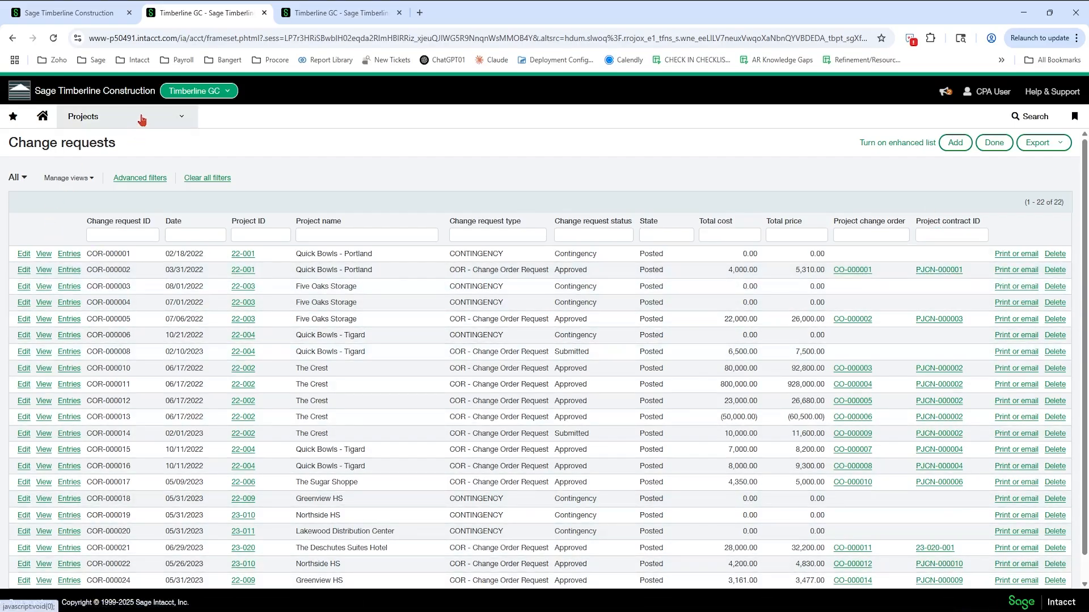
Start a new change request for project 22-002--The Crest with the change request ID 22-002-001
{"action": "left_click", "coordinate": [955, 143]}
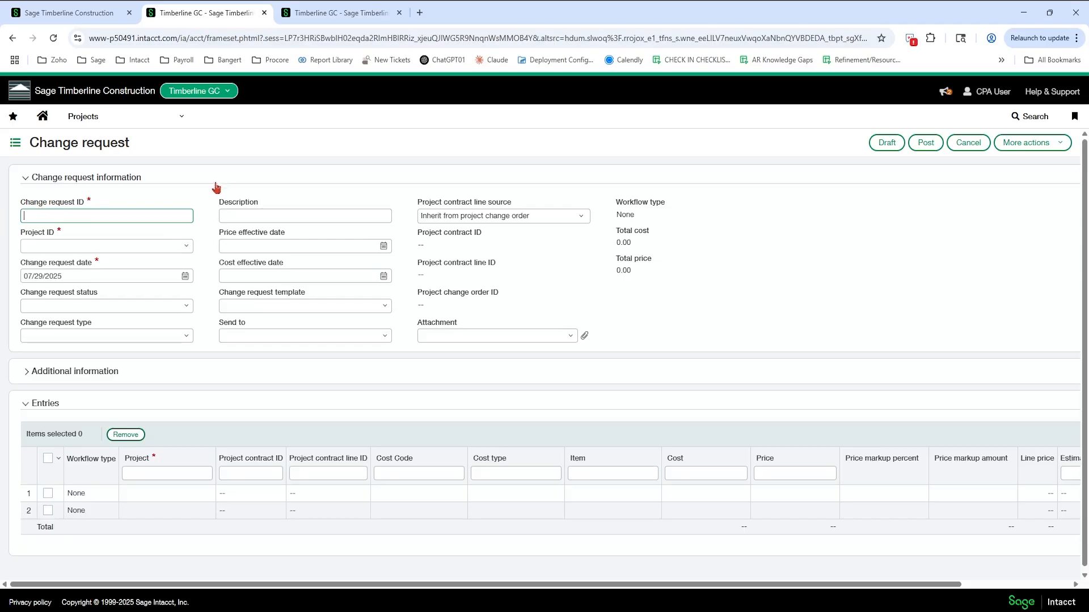
{"action": "left_click", "coordinate": [190, 253]}
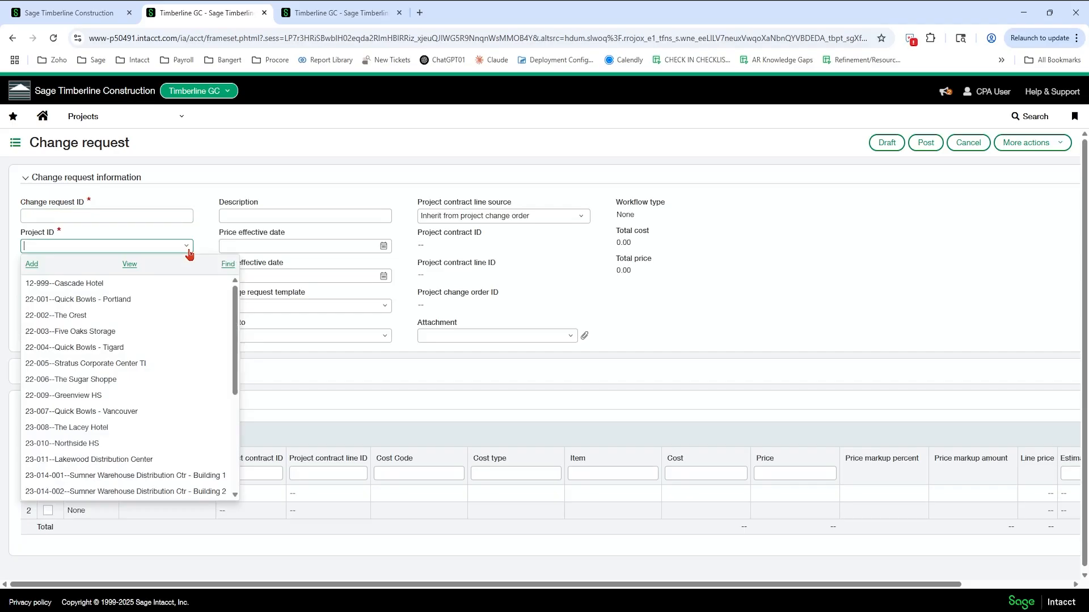
{"action": "left_click", "coordinate": [170, 315]}
{"action": "left_click", "coordinate": [122, 216]}
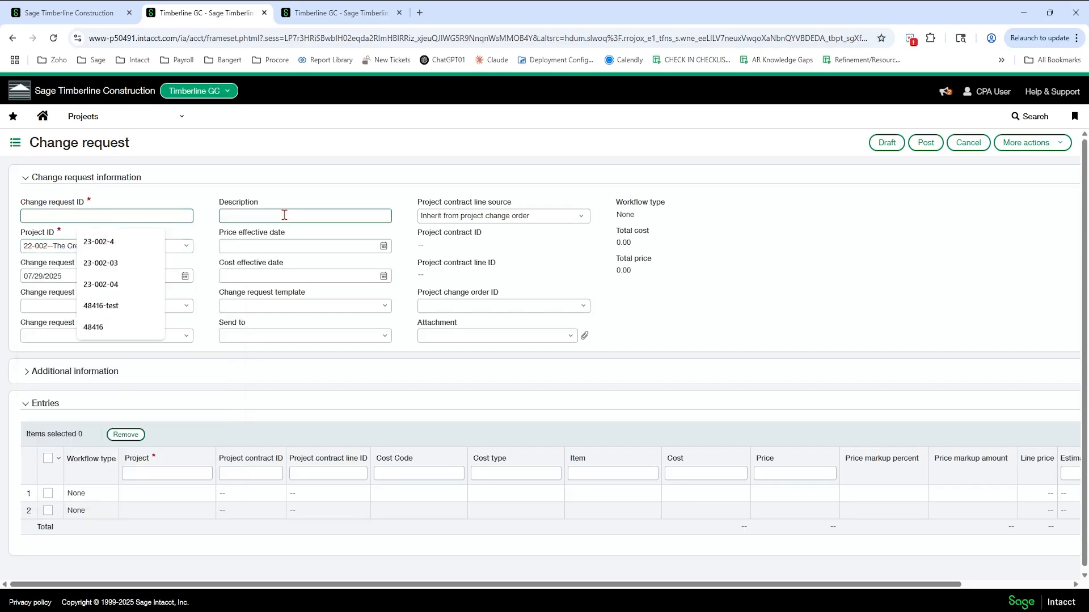
{"action": "type", "text": "22-002-001"}
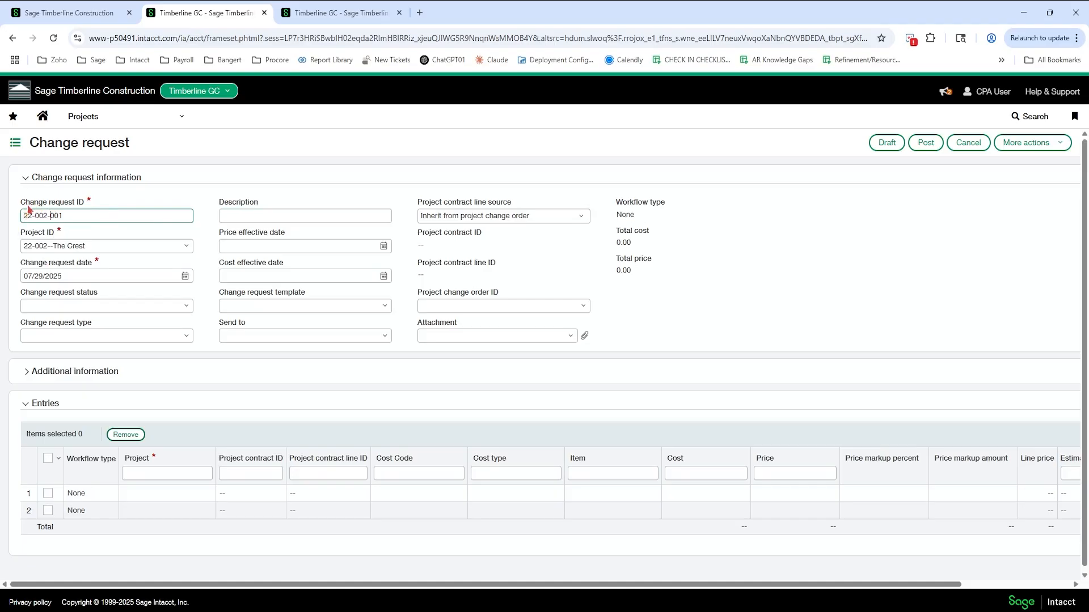
{"action": "left_click_drag", "start_coordinate": [75, 216], "coordinate": [12, 221]}
{"action": "left_click", "coordinate": [124, 250]}
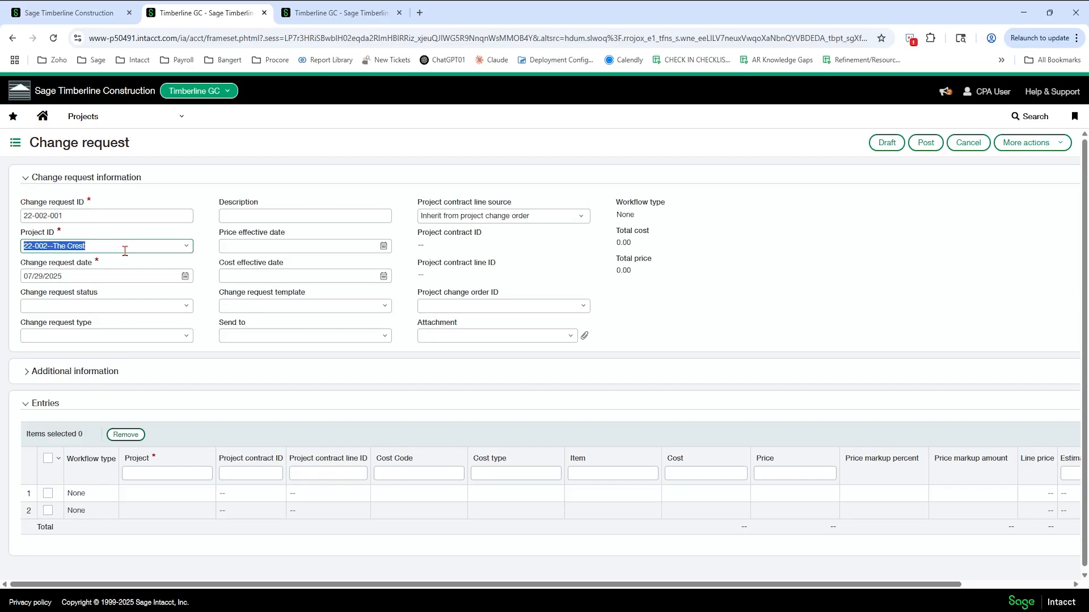
{"action": "left_click", "coordinate": [130, 278]}
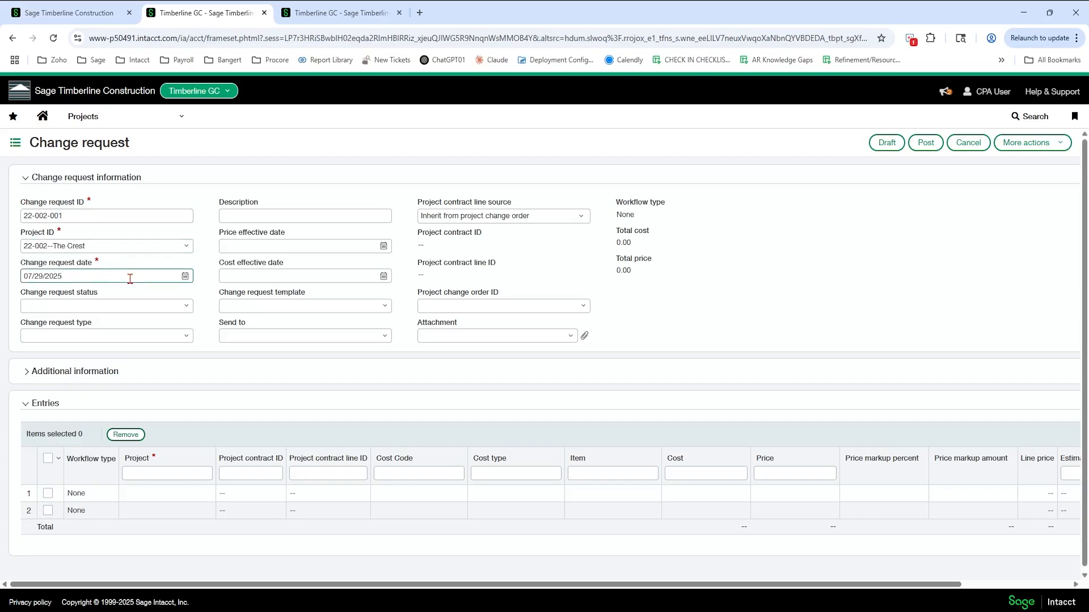
Set the change request status to Pending and its type to COR - Change Order Request
{"action": "left_click", "coordinate": [188, 307]}
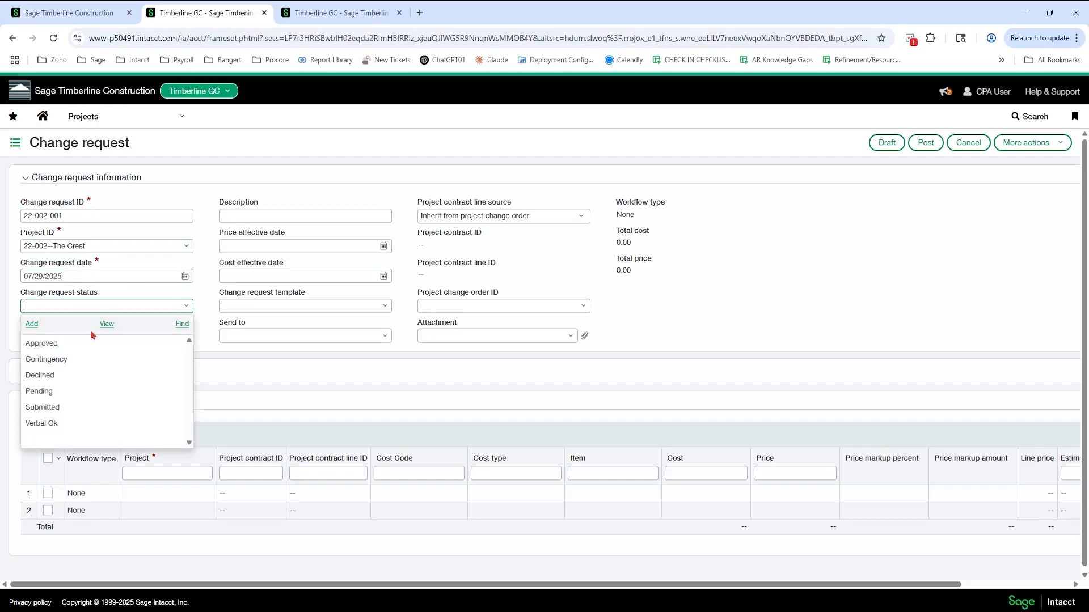
{"action": "left_click", "coordinate": [73, 392]}
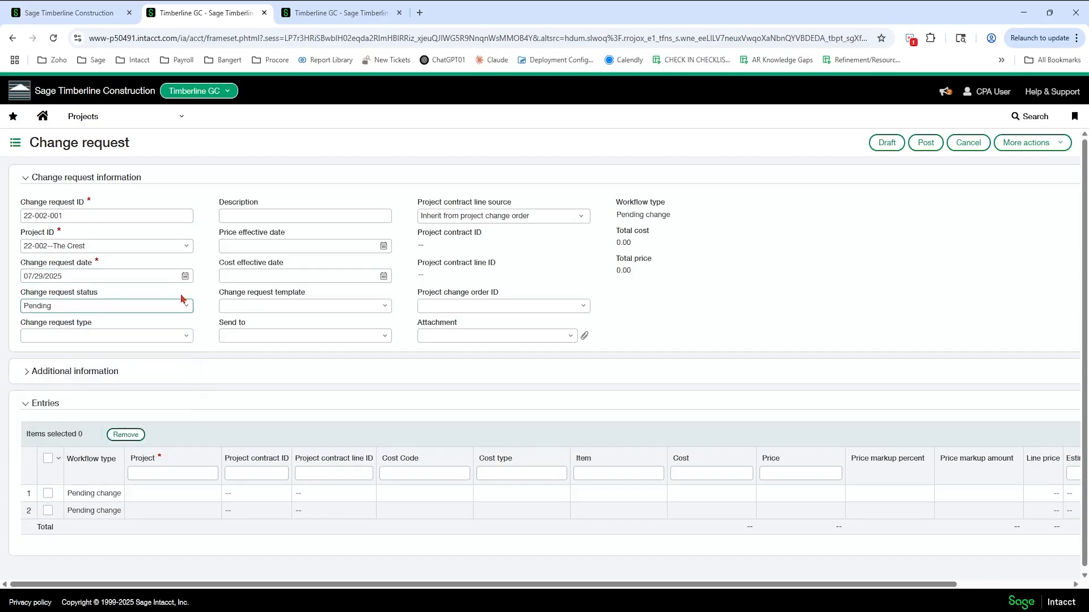
{"action": "left_click", "coordinate": [186, 337]}
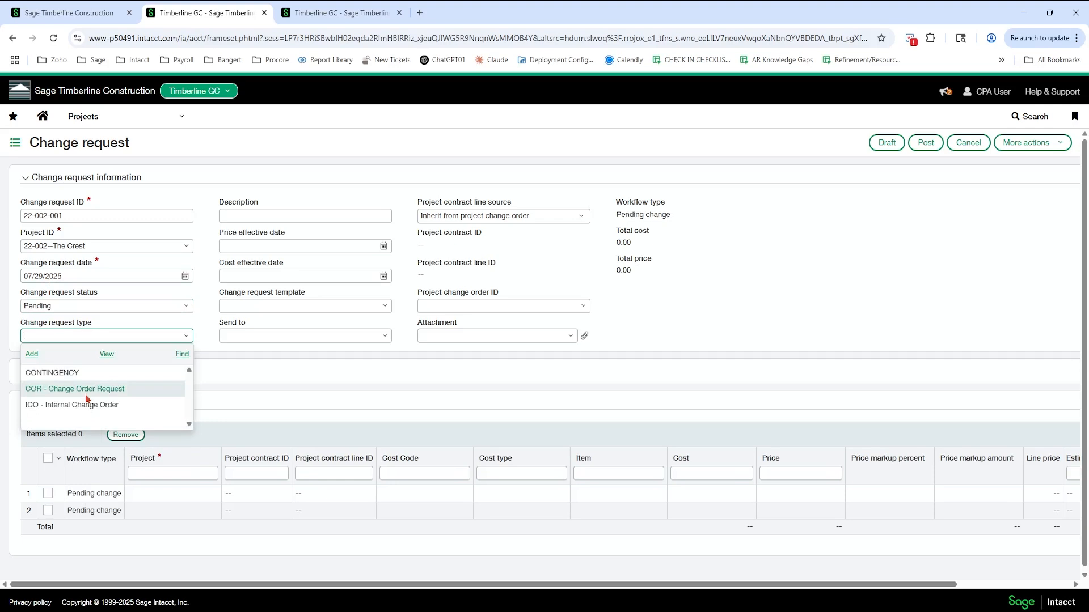
{"action": "left_click", "coordinate": [87, 390]}
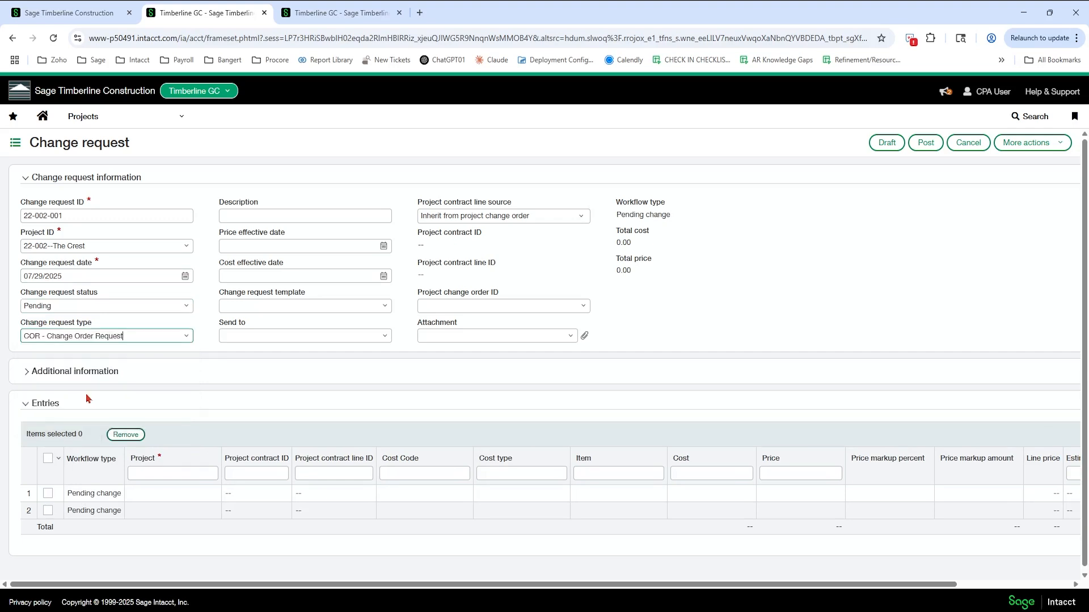
Describe the change request as "Add additional toilet partition"
{"action": "left_click", "coordinate": [357, 217]}
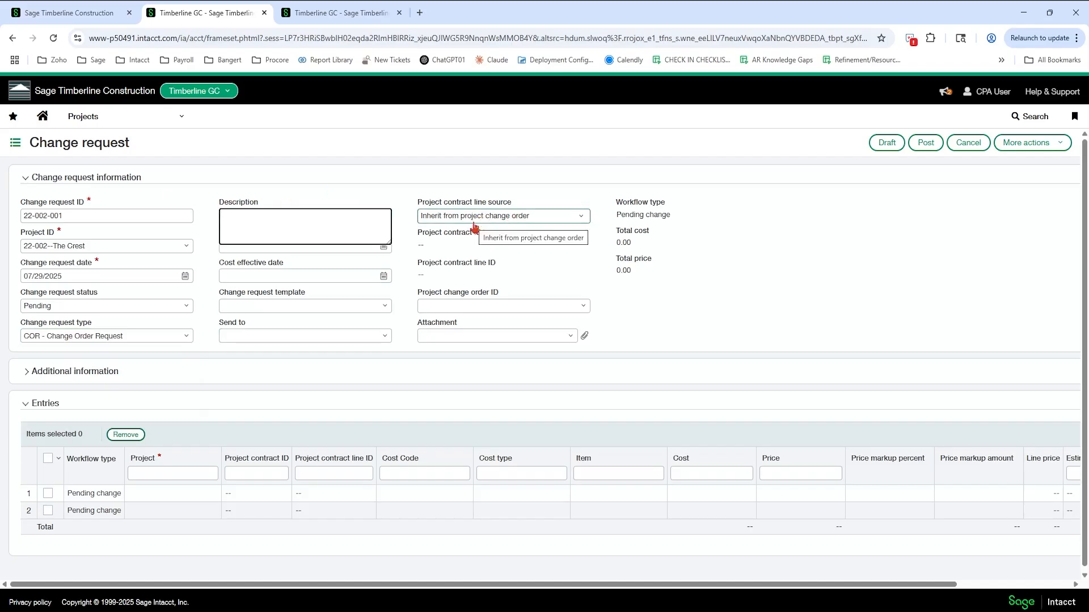
{"action": "type", "text": "A"}
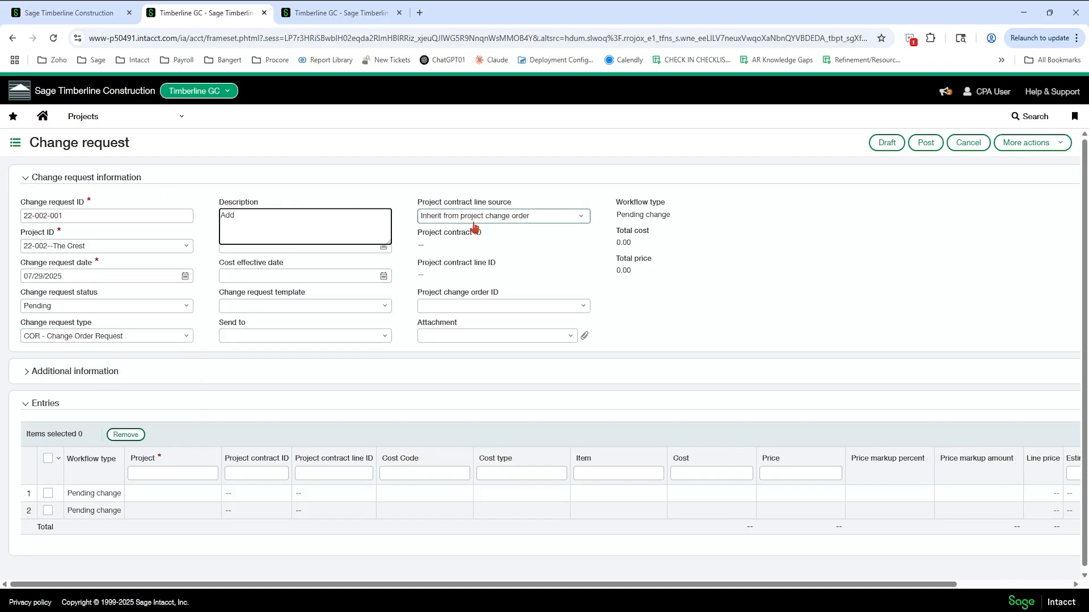
{"action": "type", "text": "dditional toilet partition"}
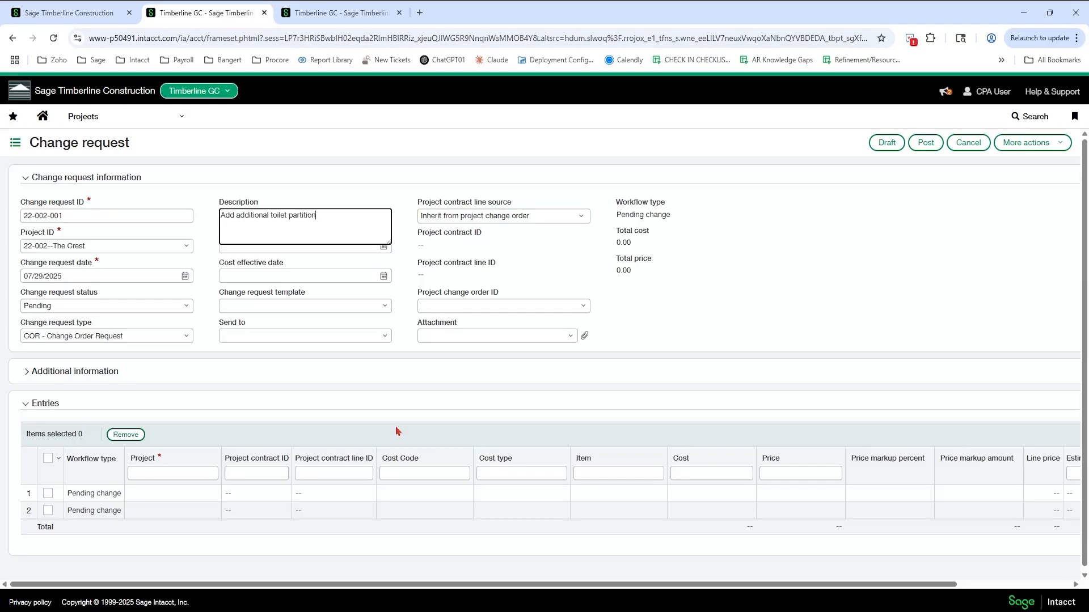
{"action": "key", "text": "Tab"}
{"action": "left_click", "coordinate": [313, 278]}
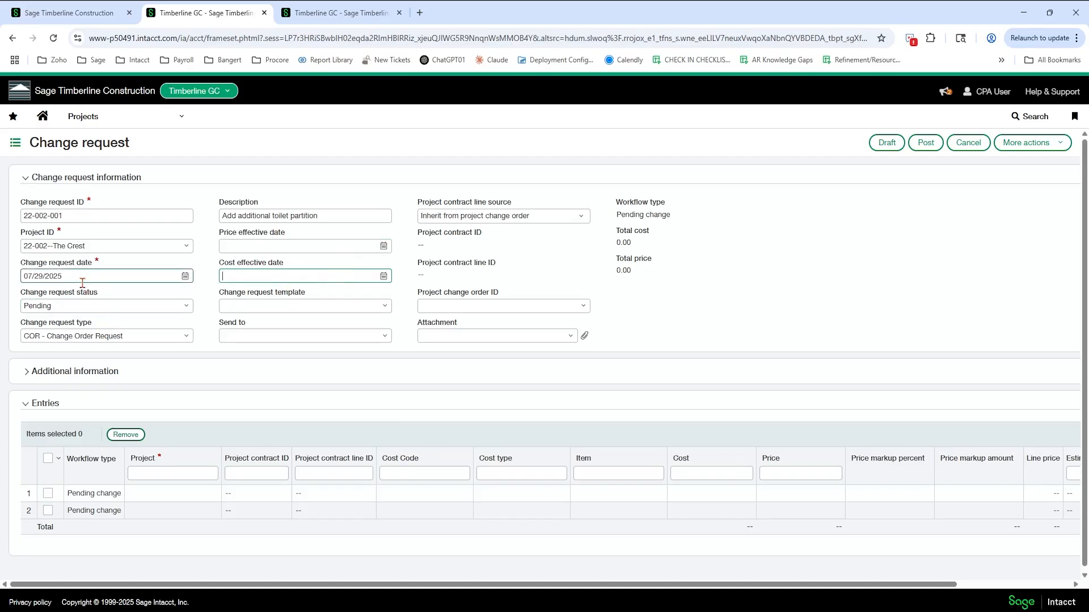
{"action": "left_click_drag", "start_coordinate": [80, 282], "coordinate": [7, 285]}
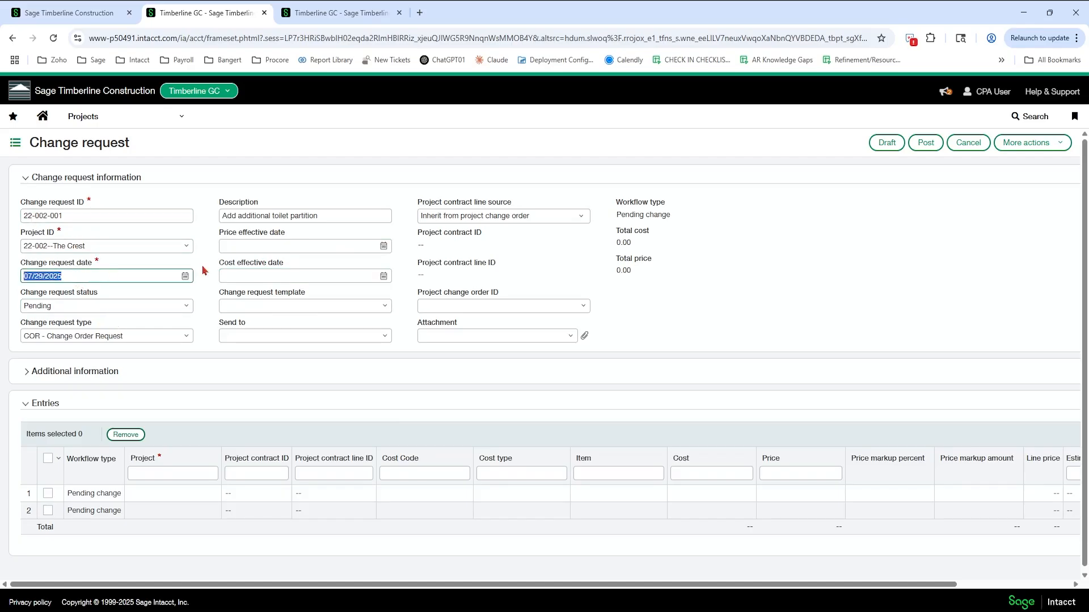
{"action": "left_click", "coordinate": [319, 246]}
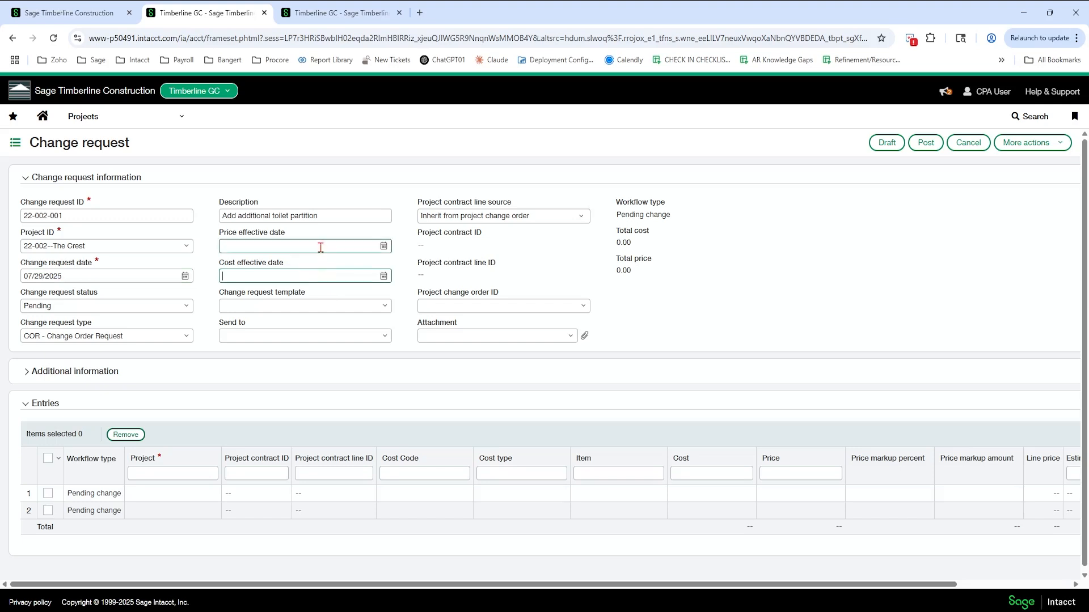
{"action": "left_click", "coordinate": [335, 276]}
{"action": "left_click", "coordinate": [311, 244]}
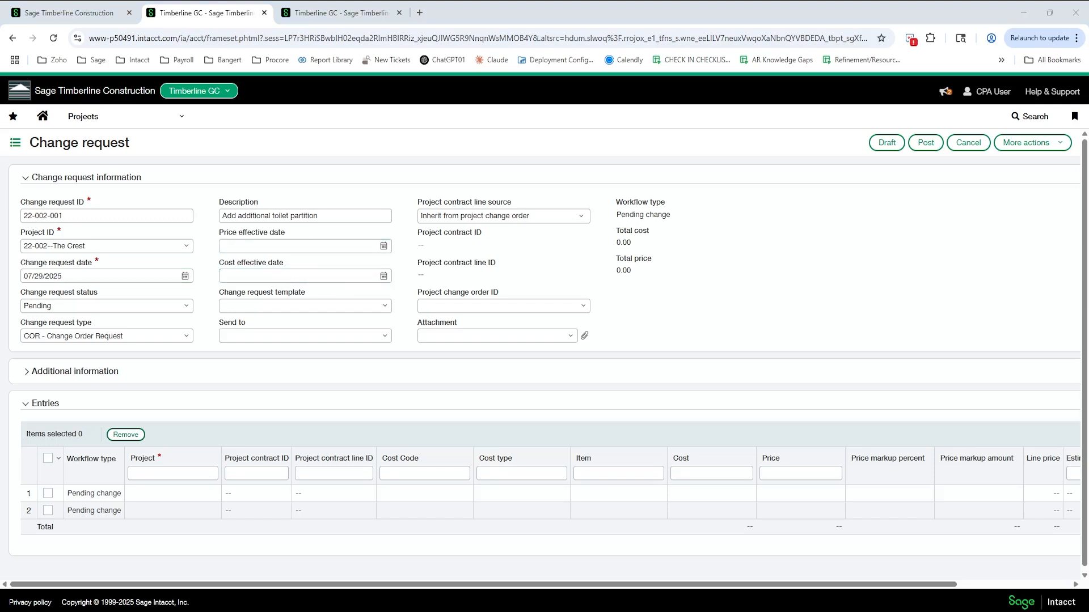
Choose the first Change Request Summary template and select a contact to send the change request to
{"action": "left_click", "coordinate": [388, 307]}
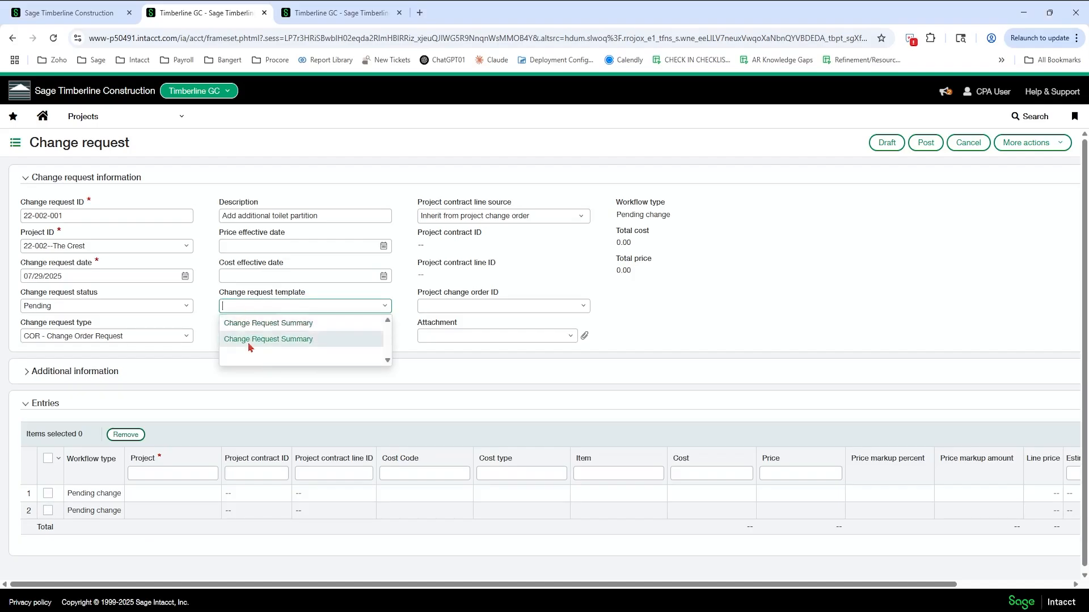
{"action": "left_click", "coordinate": [245, 325]}
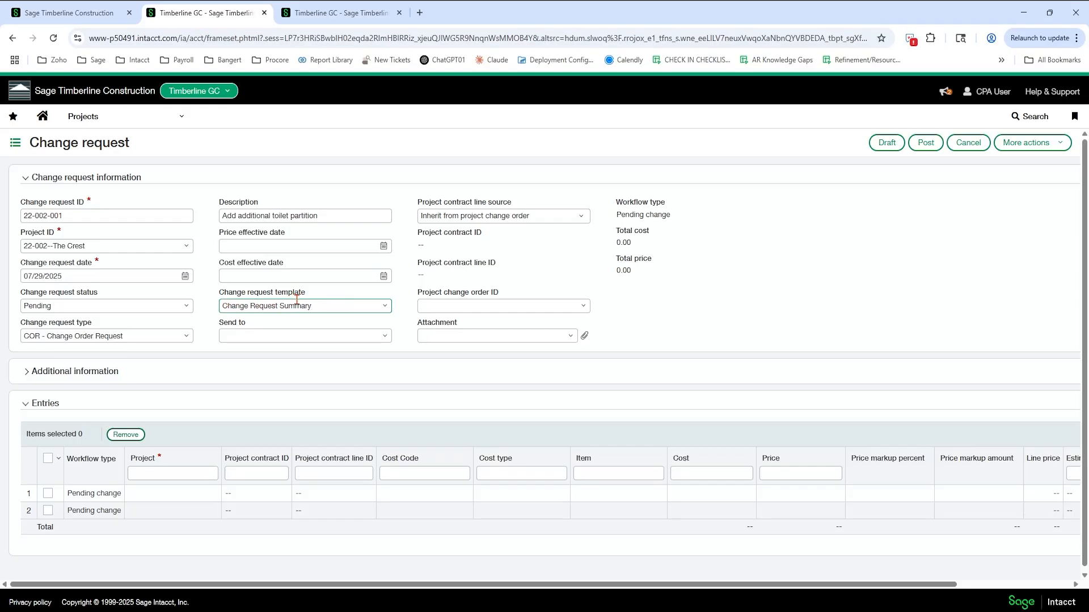
{"action": "left_click", "coordinate": [386, 336]}
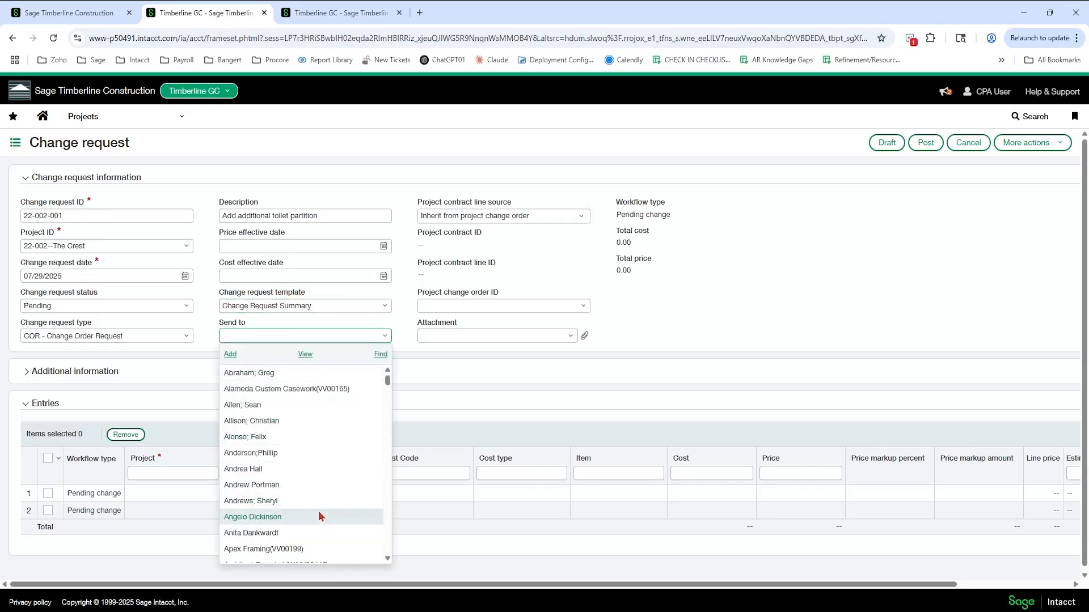
{"action": "left_click", "coordinate": [294, 470]}
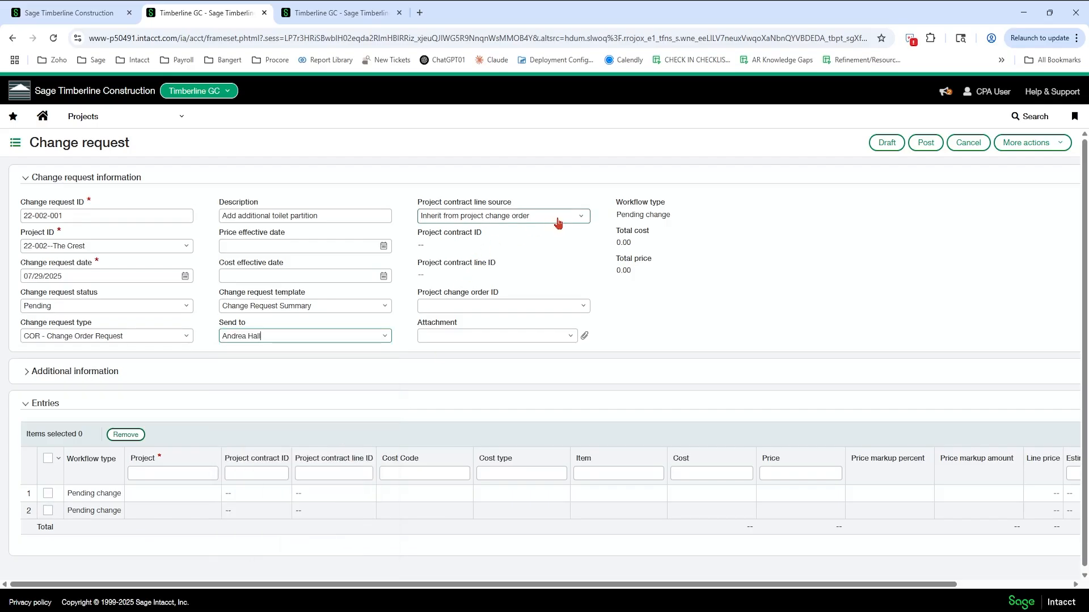
{"action": "key", "text": "Down"}
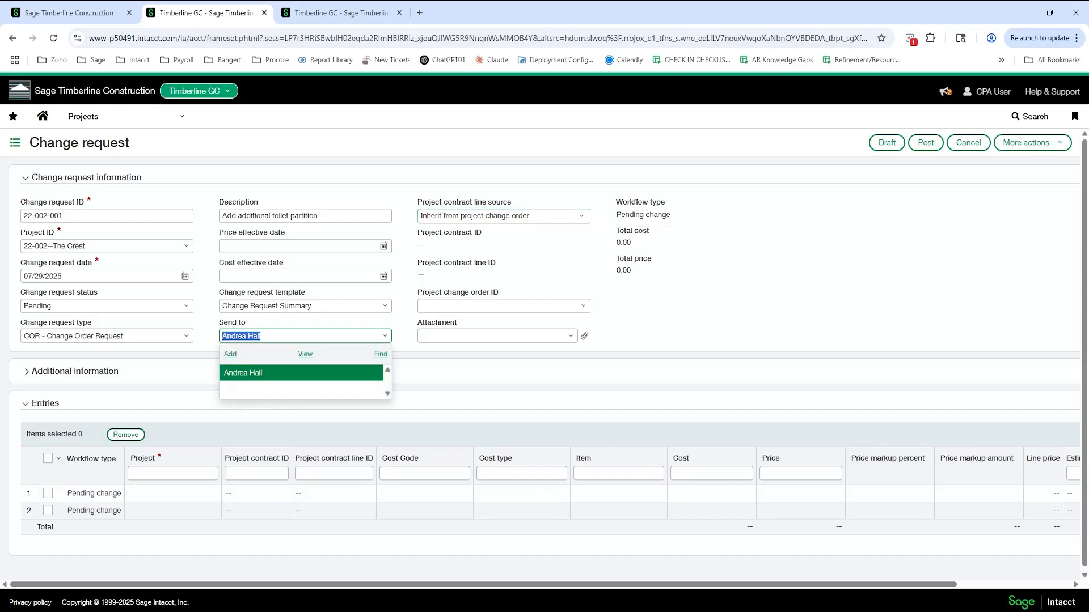
{"action": "left_click", "coordinate": [709, 255]}
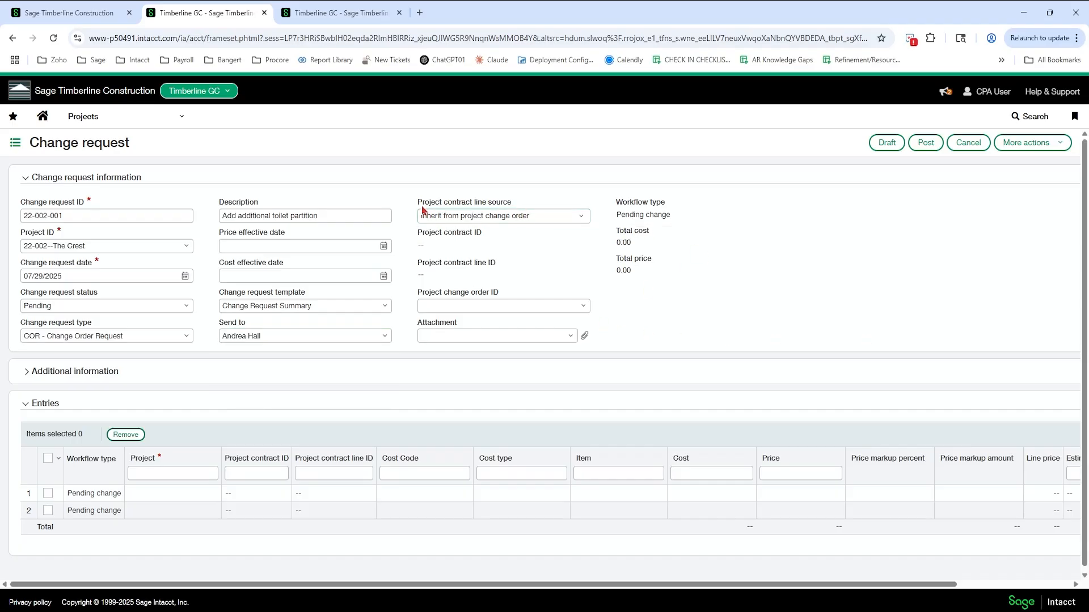
Set the project contract line source to Assigned from this change request and choose project contract PJCN-000002--The Crest Hotel
{"action": "left_click", "coordinate": [581, 217]}
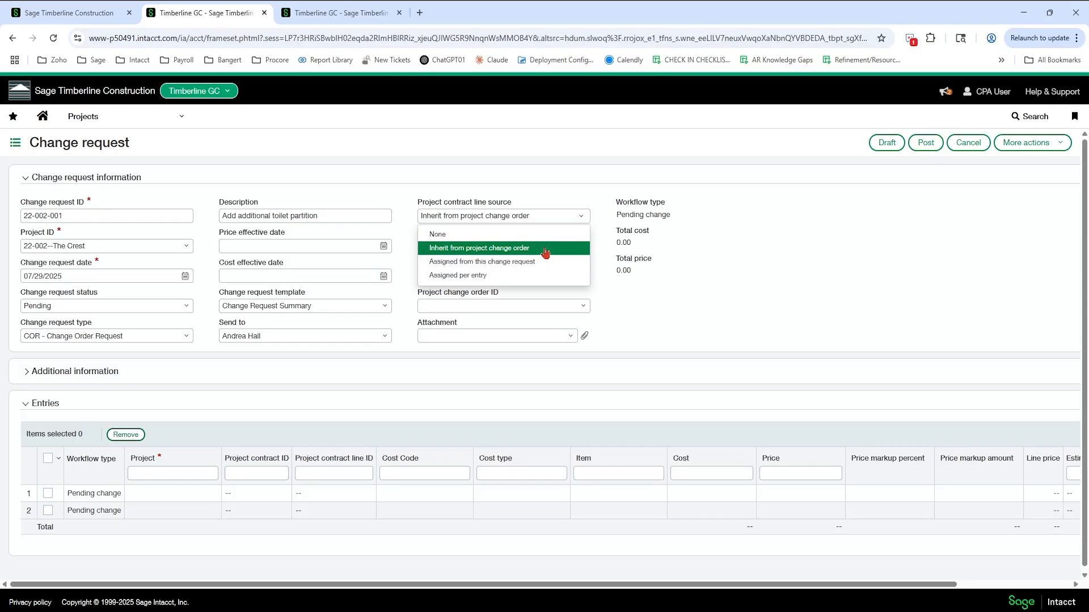
{"action": "left_click", "coordinate": [478, 268]}
{"action": "left_click", "coordinate": [590, 136]}
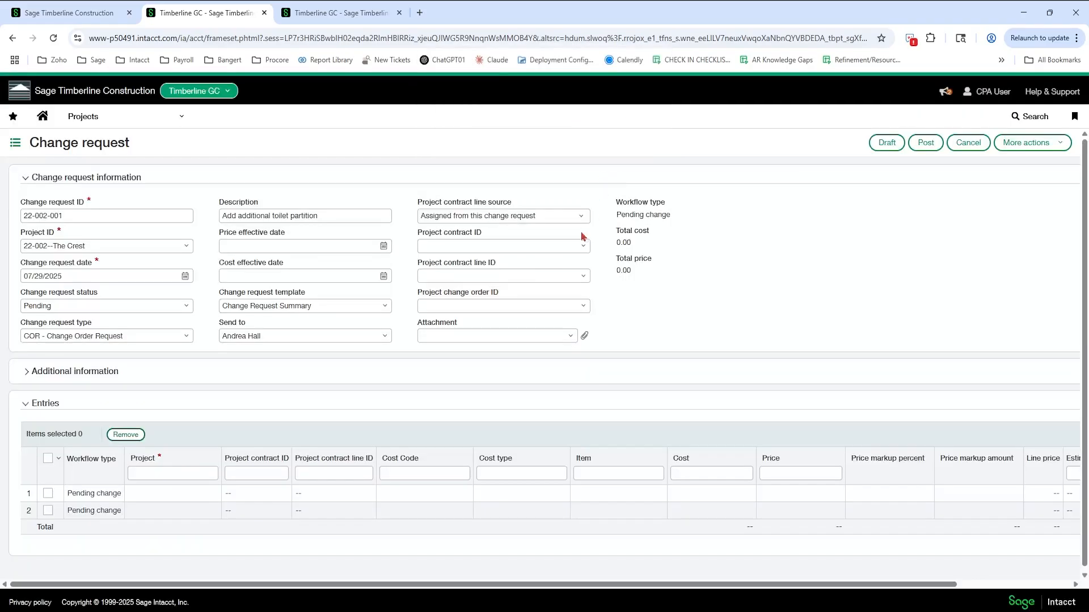
{"action": "left_click", "coordinate": [582, 247]}
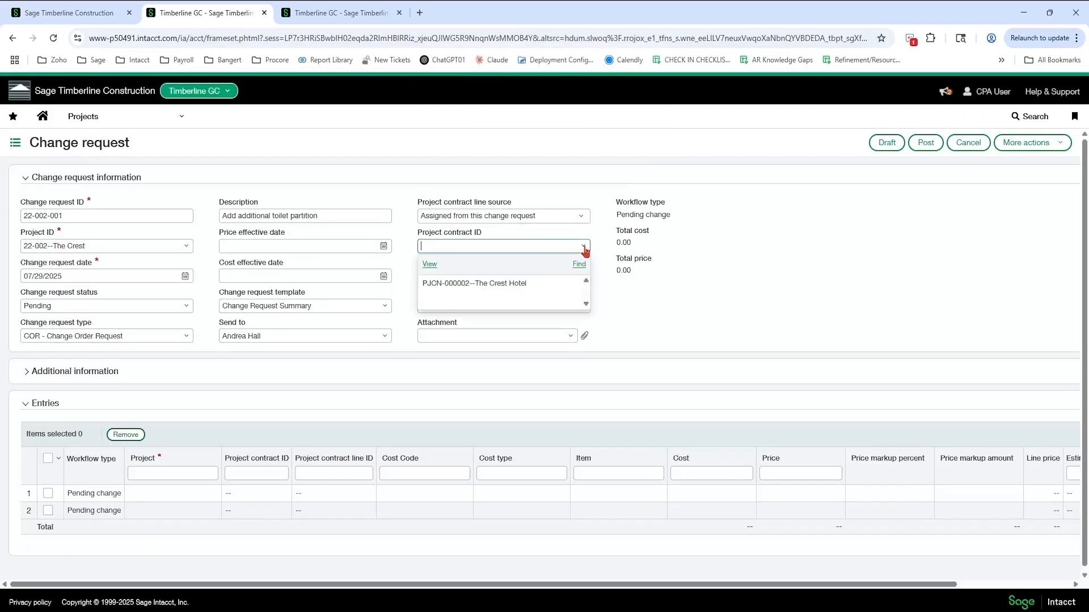
{"action": "left_click", "coordinate": [531, 286]}
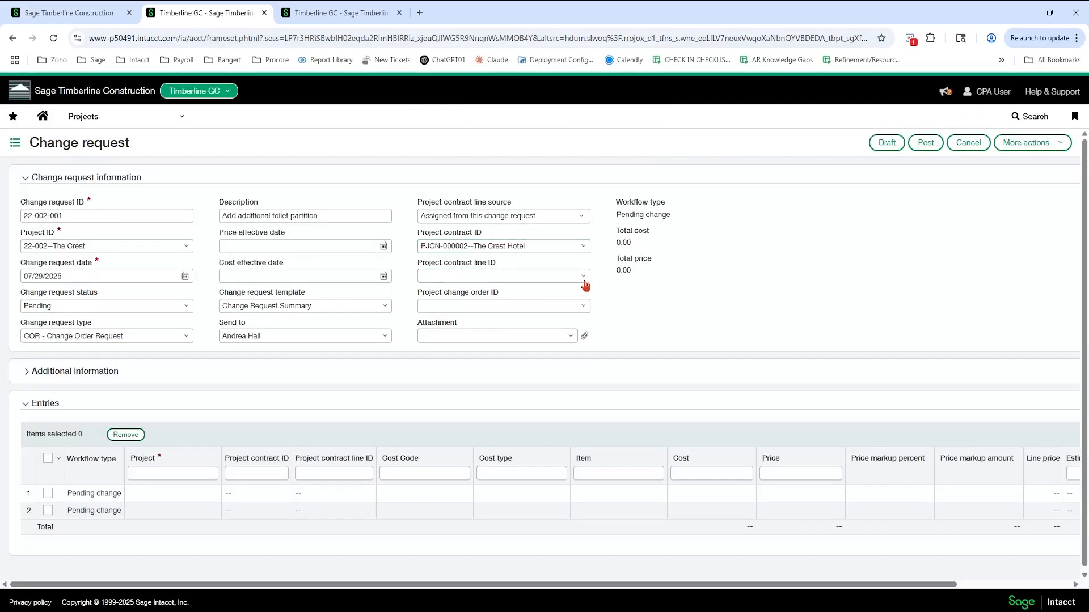
Start a new project contract line for the change request with line ID 34 and line name Change Order 1
{"action": "left_click", "coordinate": [422, 277]}
{"action": "scroll", "coordinate": [532, 466], "scroll_direction": "down", "scroll_amount": 3}
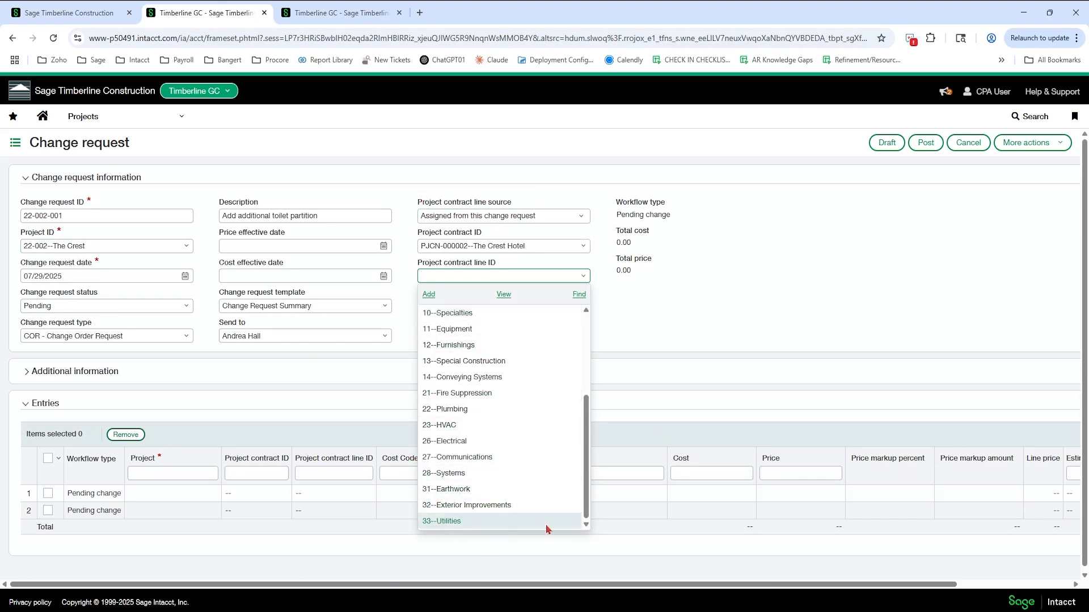
{"action": "left_click", "coordinate": [429, 294]}
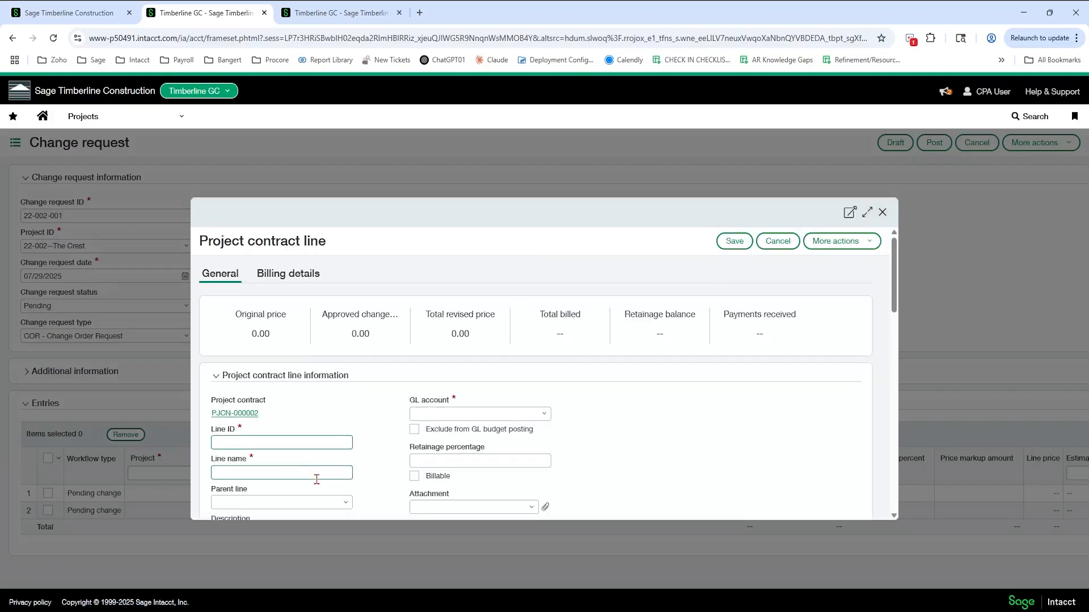
{"action": "type", "text": "34"}
{"action": "key", "text": "Tab"}
{"action": "type", "text": "Change"}
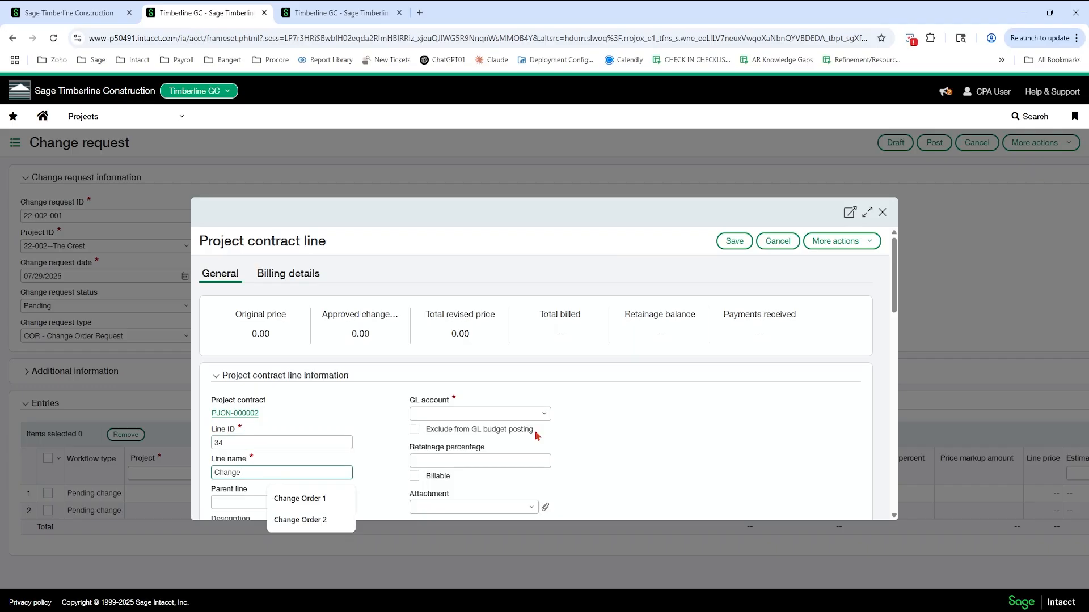
{"action": "type", "text": " Order 1"}
{"action": "key", "text": "Tab"}
Assign GL account 40010--Construction Income to the contract line, make it billable and set its retainage to 5.00 percent
{"action": "scroll", "coordinate": [554, 369], "scroll_direction": "down", "scroll_amount": 2}
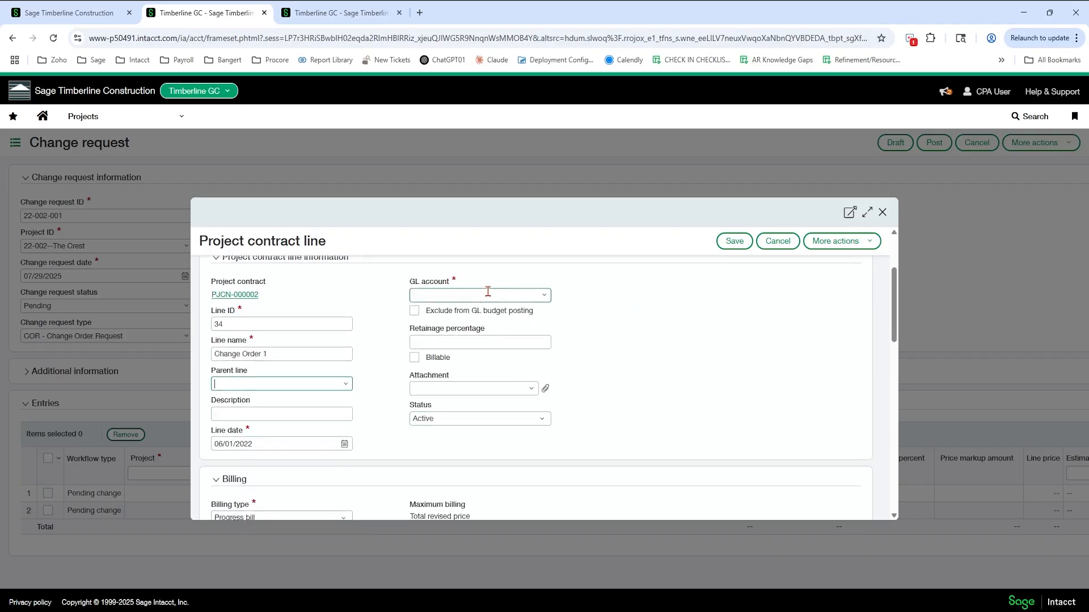
{"action": "left_click", "coordinate": [478, 294]}
{"action": "type", "text": "40010"}
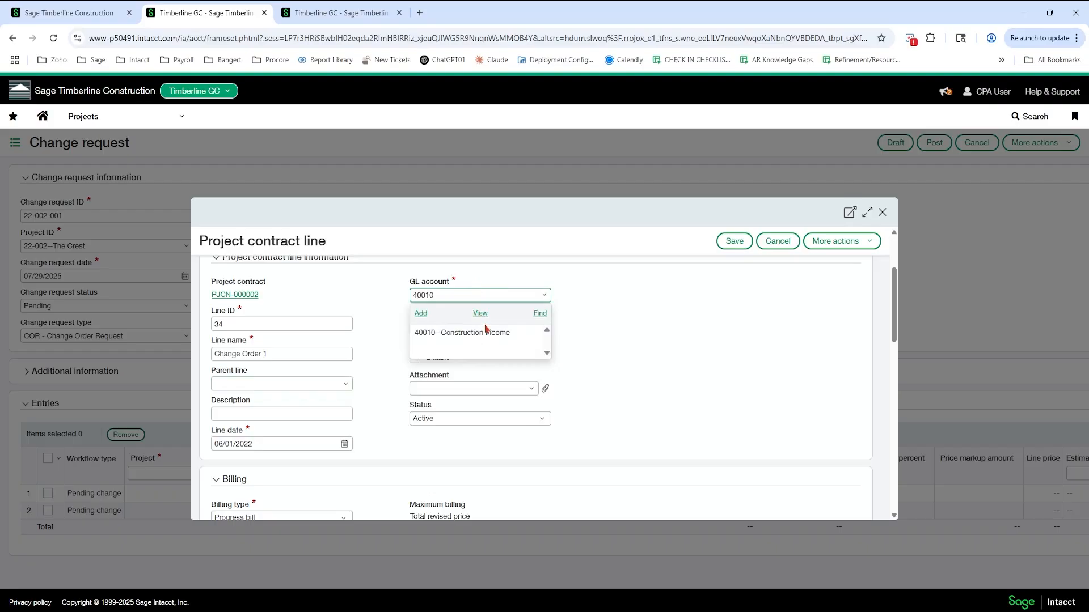
{"action": "left_click", "coordinate": [488, 333]}
{"action": "left_click", "coordinate": [420, 361]}
{"action": "left_click", "coordinate": [439, 339]}
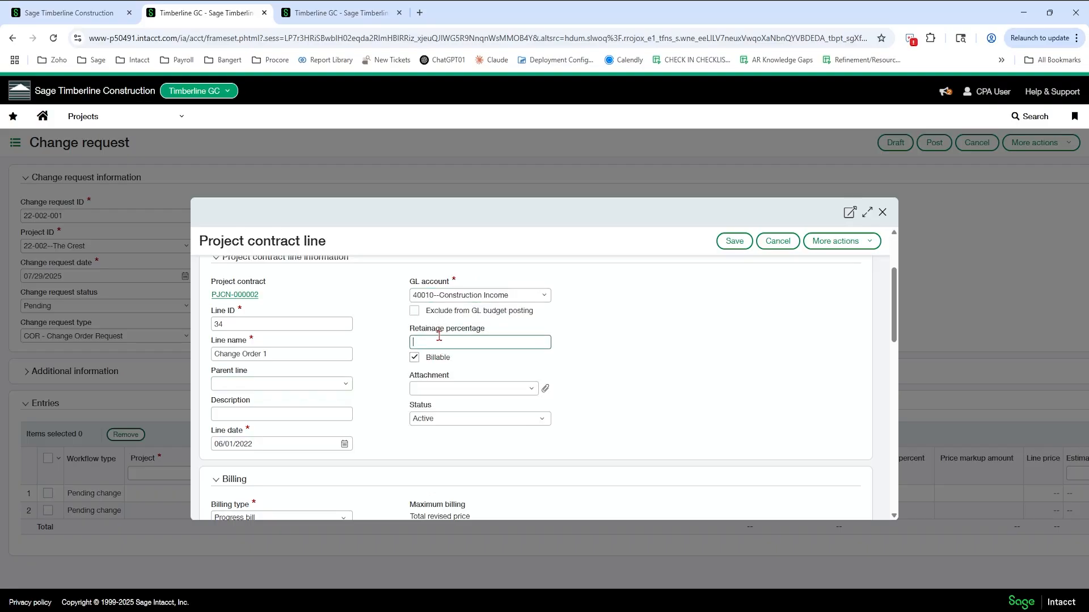
Set the contract line's project dimension to 22-002--The Crest and its item to Contract CO Item
{"action": "scroll", "coordinate": [613, 418], "scroll_direction": "down", "scroll_amount": 4}
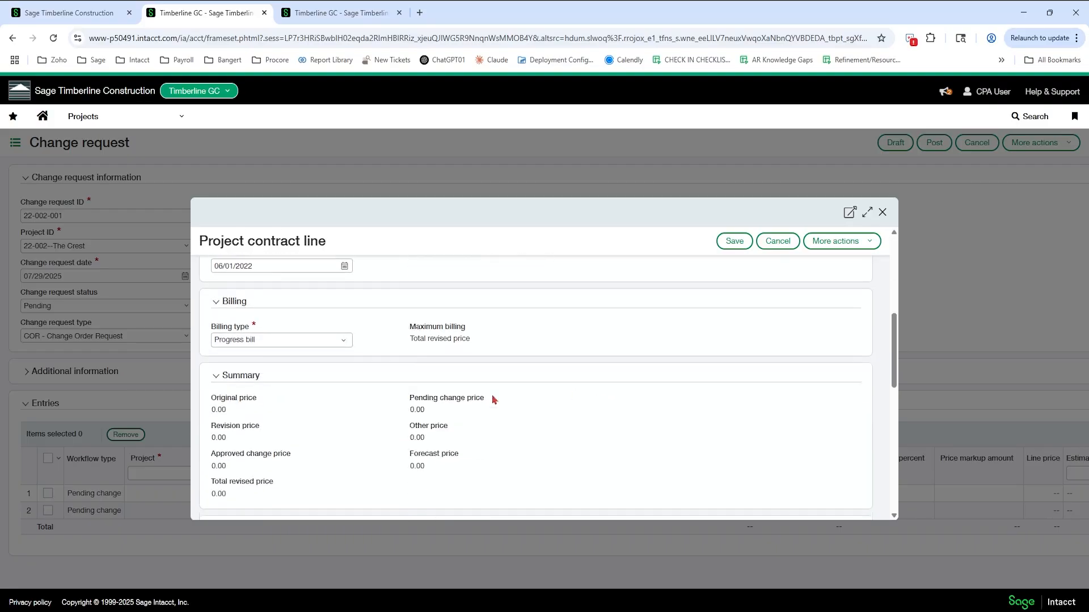
{"action": "scroll", "coordinate": [317, 391], "scroll_direction": "down", "scroll_amount": 3}
{"action": "left_click", "coordinate": [345, 416]}
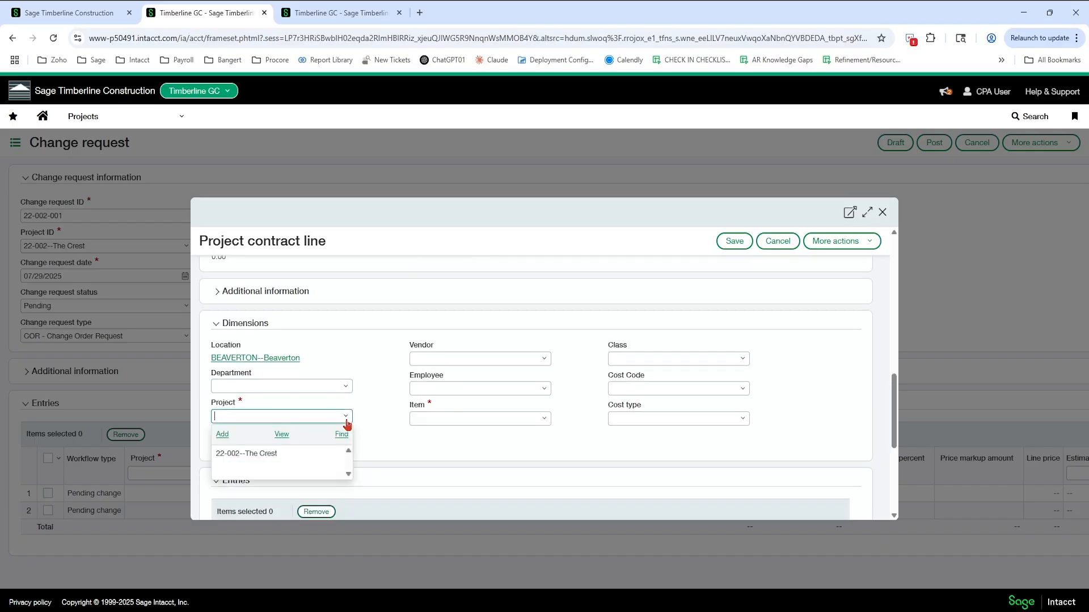
{"action": "left_click", "coordinate": [309, 453]}
{"action": "left_click", "coordinate": [543, 420]}
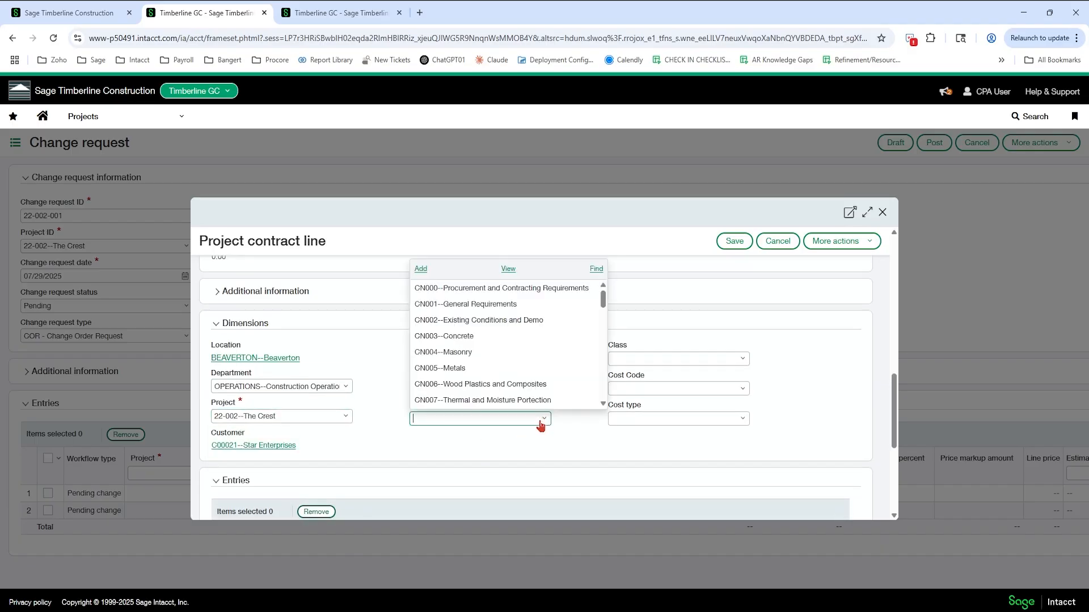
{"action": "left_click_drag", "start_coordinate": [604, 299], "coordinate": [605, 418]}
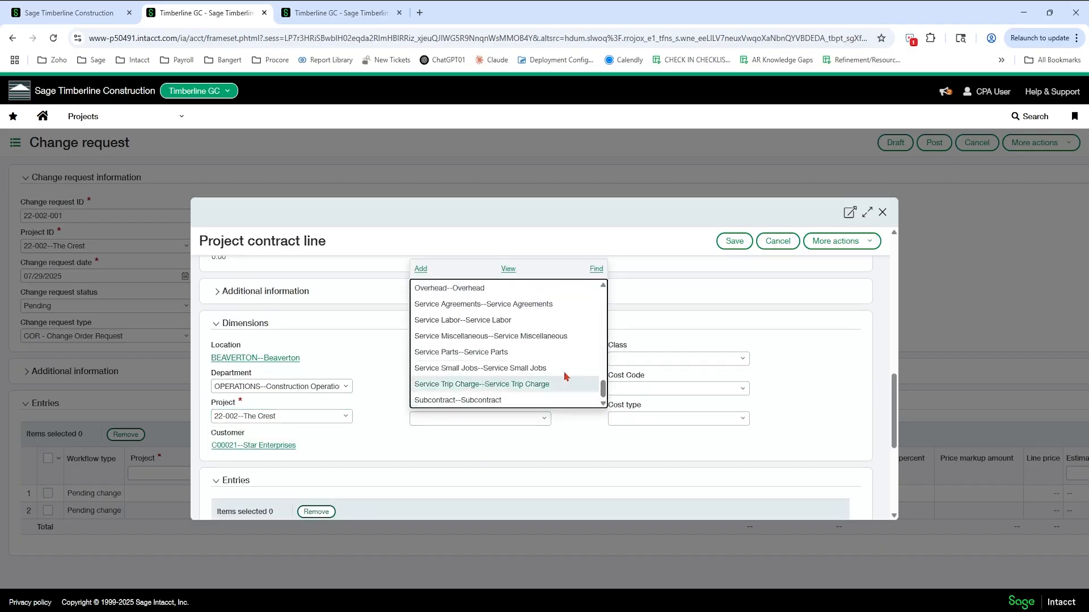
{"action": "scroll", "coordinate": [544, 369], "scroll_direction": "up", "scroll_amount": 1}
{"action": "scroll", "coordinate": [544, 368], "scroll_direction": "up", "scroll_amount": 5}
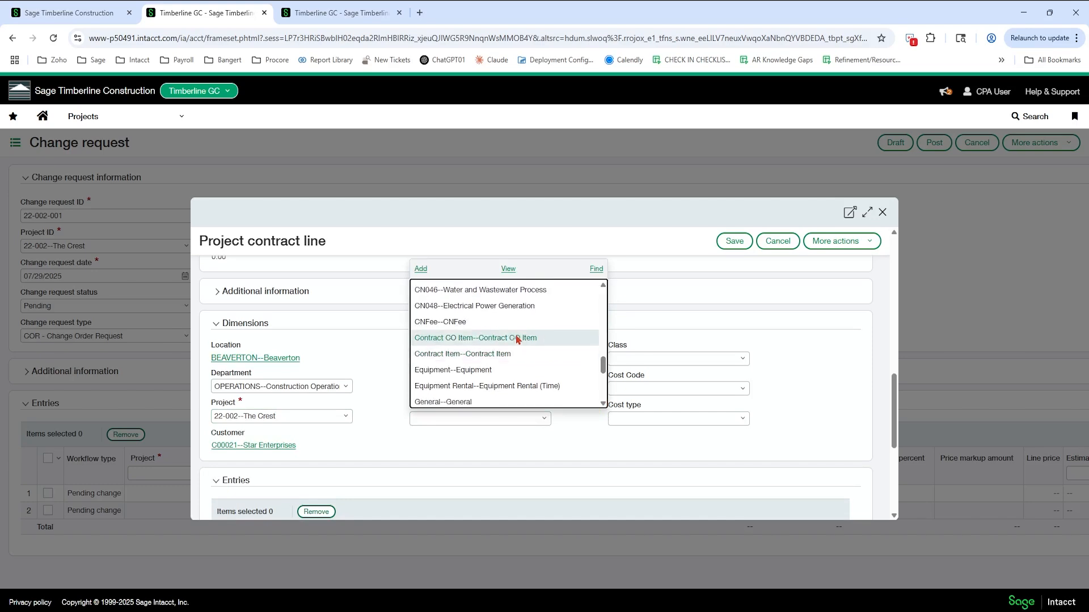
{"action": "left_click", "coordinate": [517, 339]}
{"action": "scroll", "coordinate": [494, 374], "scroll_direction": "down", "scroll_amount": 5}
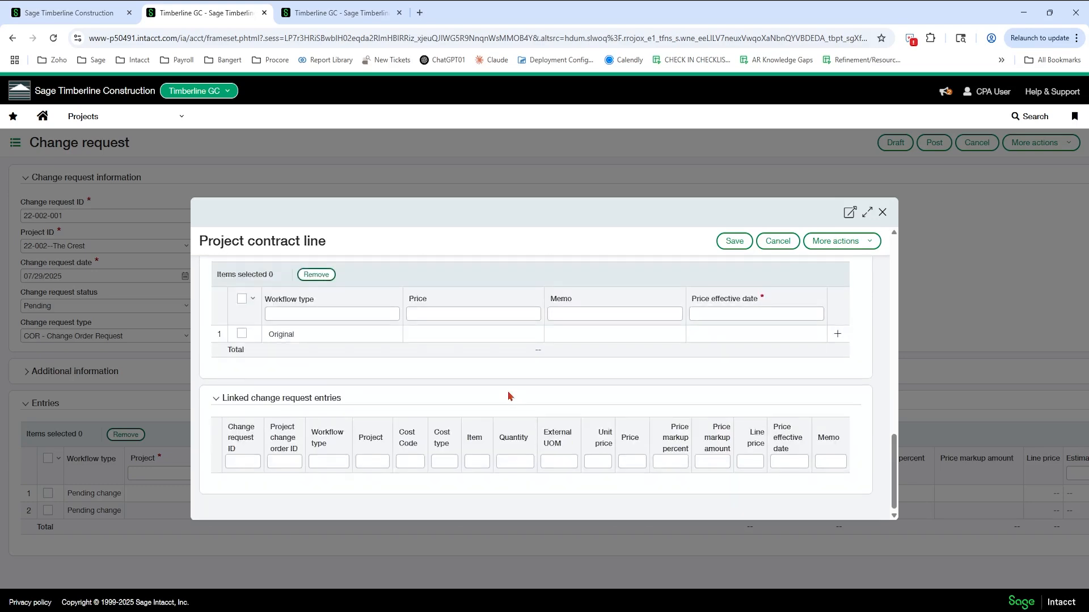
{"action": "scroll", "coordinate": [509, 395], "scroll_direction": "up", "scroll_amount": 1}
{"action": "scroll", "coordinate": [509, 395], "scroll_direction": "up", "scroll_amount": 10}
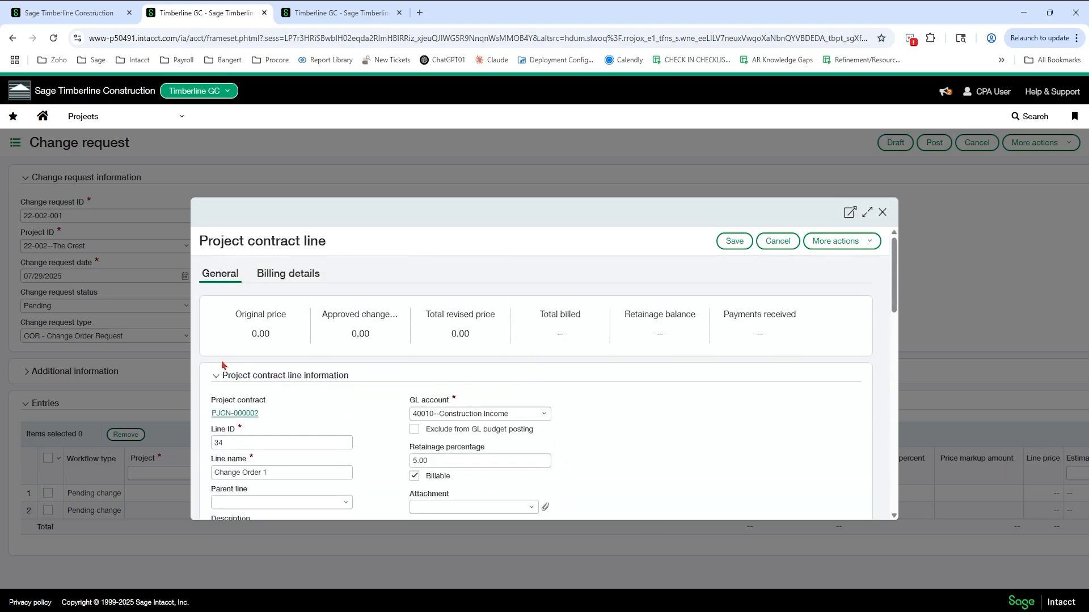
{"action": "scroll", "coordinate": [343, 405], "scroll_direction": "down", "scroll_amount": 2}
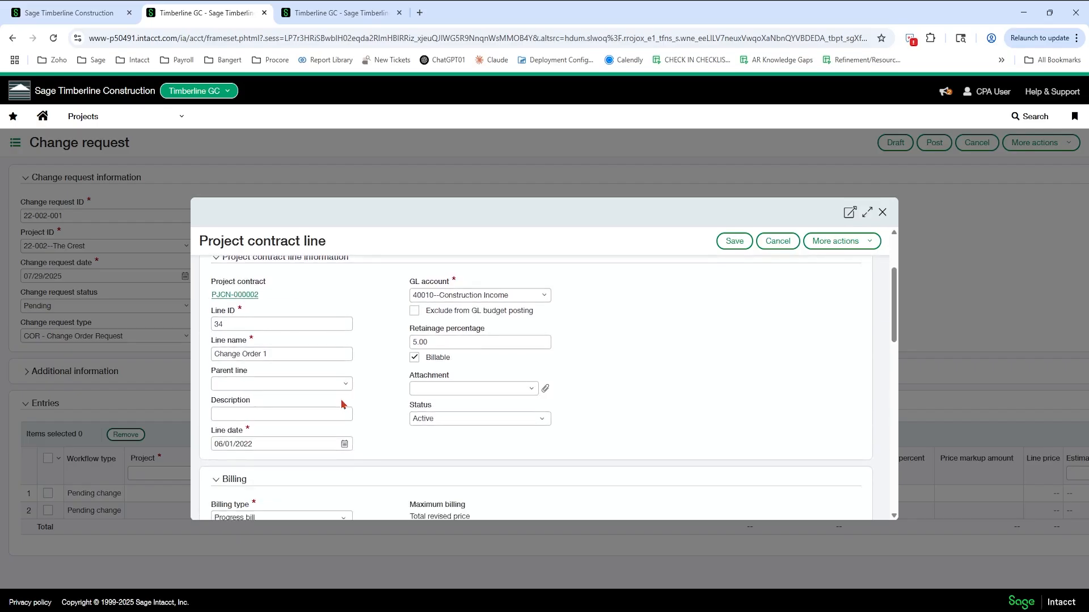
Save the Change Order 1 project contract line, return to the change request and check line 34 among the selectable contract lines
{"action": "left_click", "coordinate": [270, 355]}
{"action": "type", "text": "1"}
{"action": "left_click", "coordinate": [438, 340]}
{"action": "scroll", "coordinate": [612, 434], "scroll_direction": "down", "scroll_amount": 1}
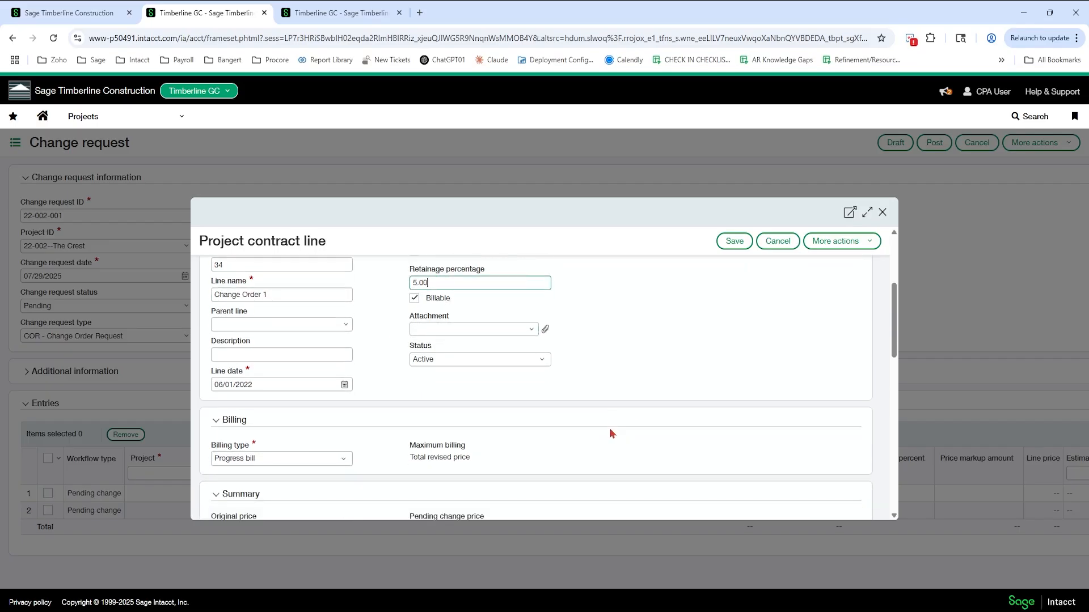
{"action": "scroll", "coordinate": [612, 434], "scroll_direction": "down", "scroll_amount": 6}
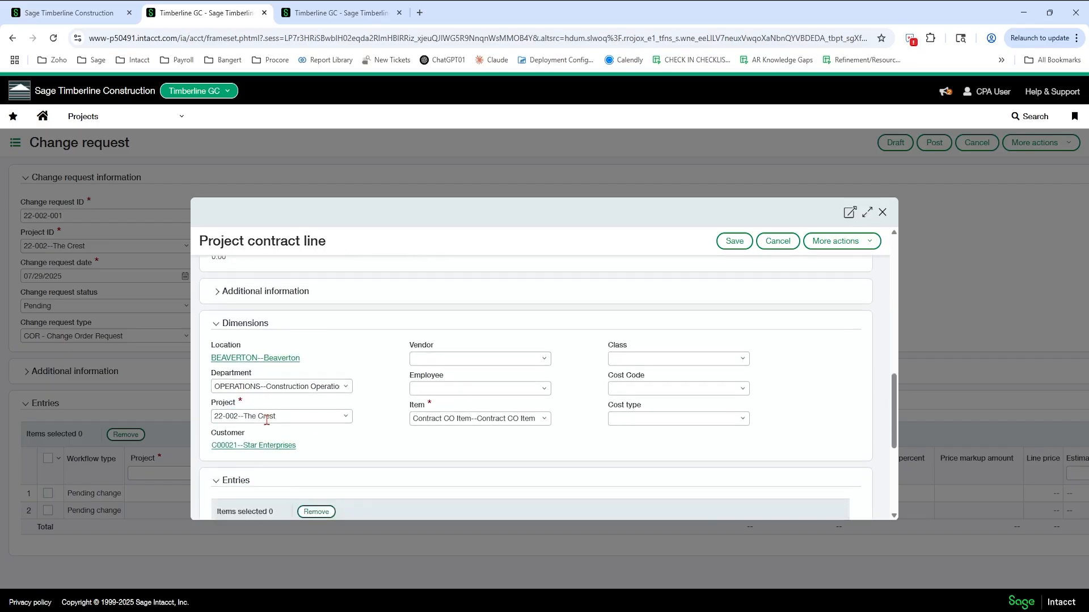
{"action": "scroll", "coordinate": [417, 423], "scroll_direction": "down", "scroll_amount": 4}
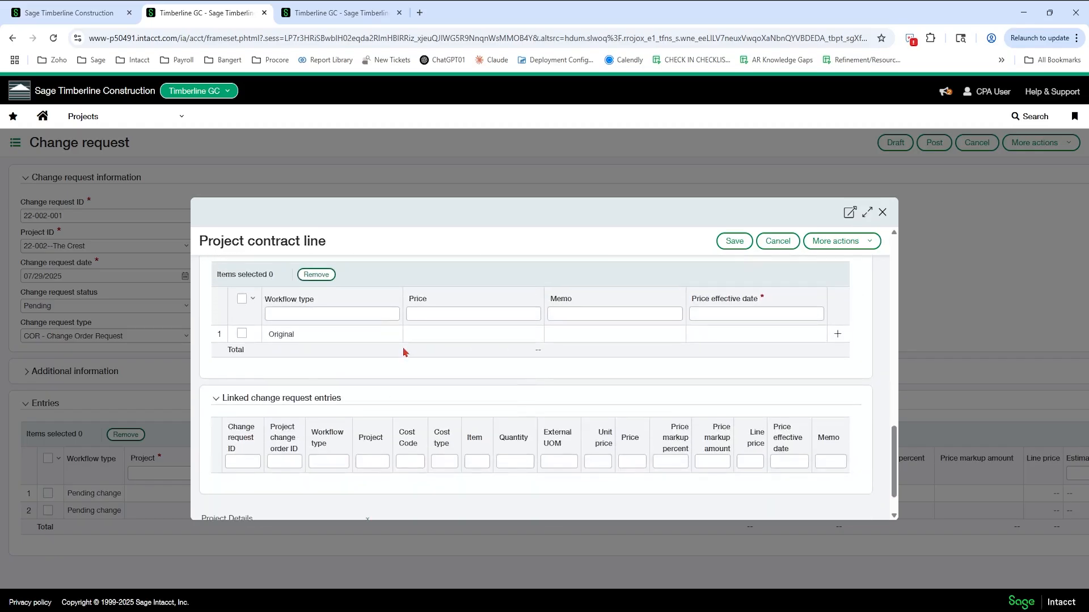
{"action": "left_click", "coordinate": [734, 241]}
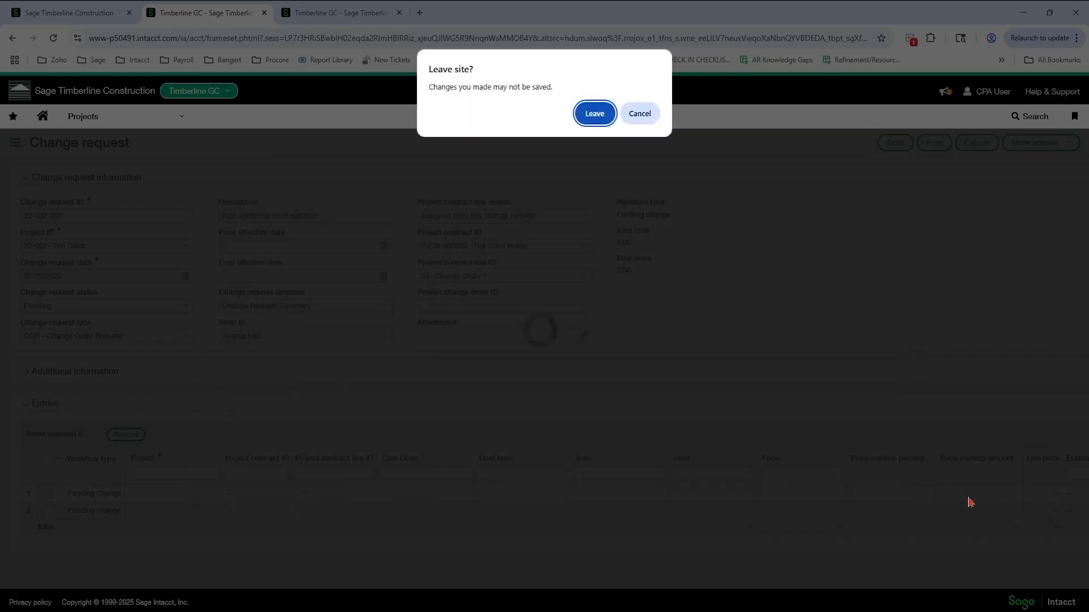
{"action": "left_click", "coordinate": [600, 118]}
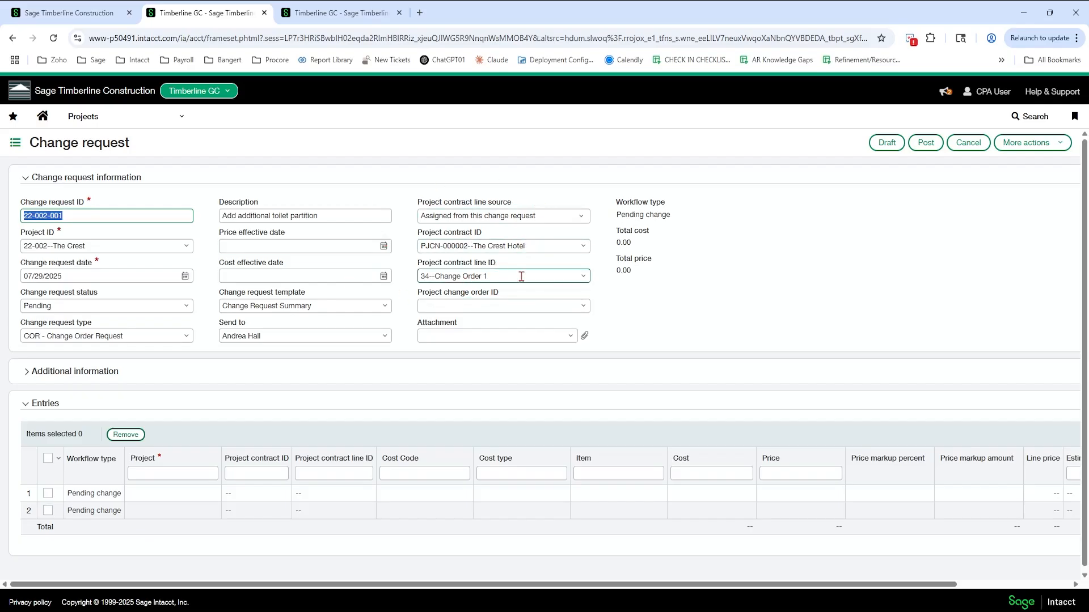
{"action": "left_click", "coordinate": [582, 276]}
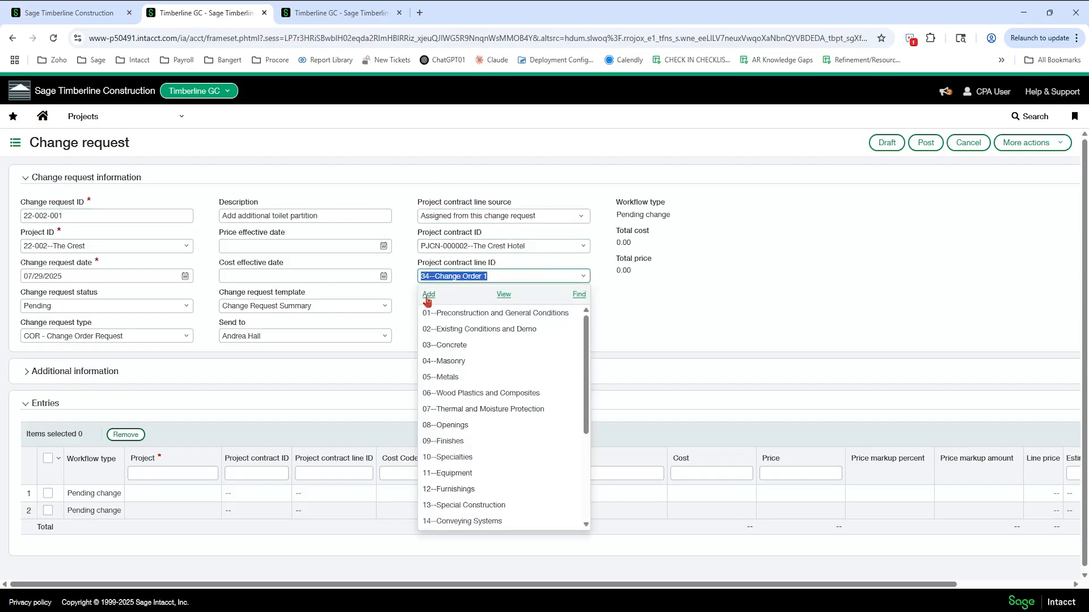
{"action": "scroll", "coordinate": [488, 499], "scroll_direction": "down", "scroll_amount": 5}
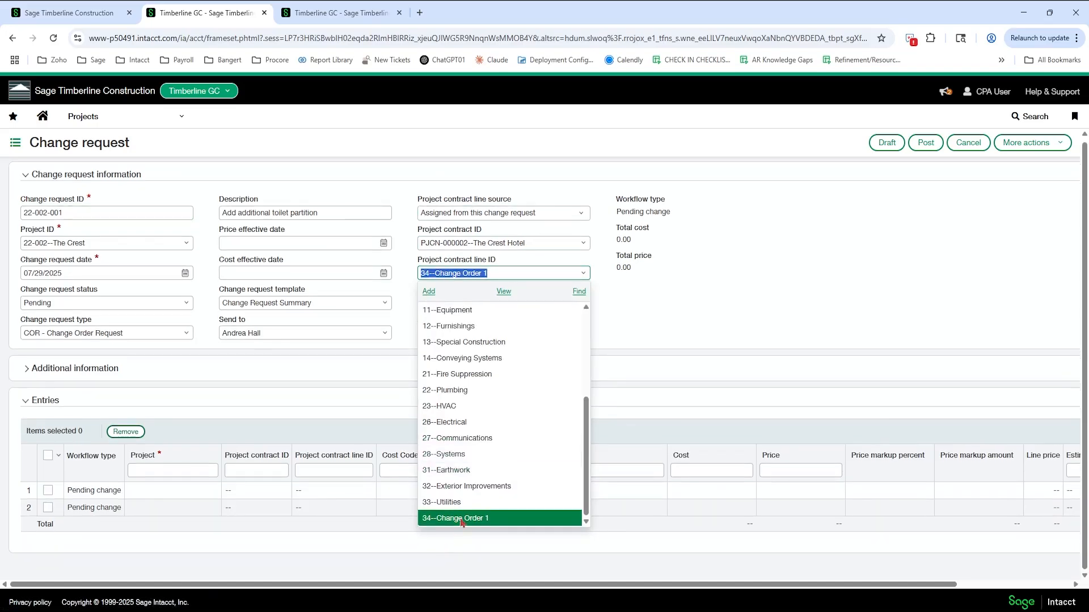
{"action": "left_click", "coordinate": [771, 325]}
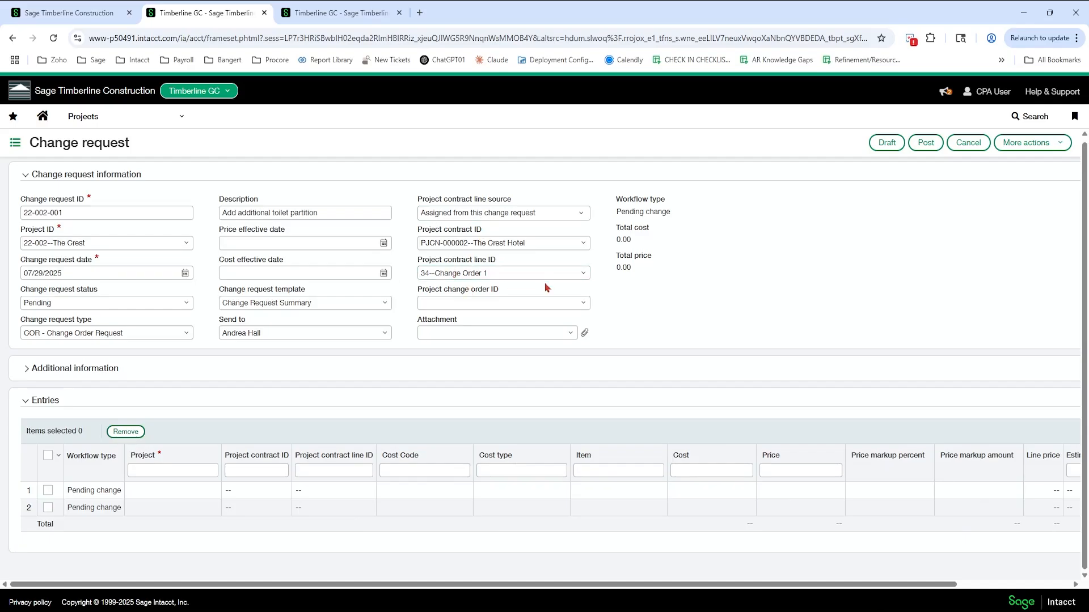
Set the project of the change request's first entry to 22-002--The Crest
{"action": "left_click", "coordinate": [162, 492]}
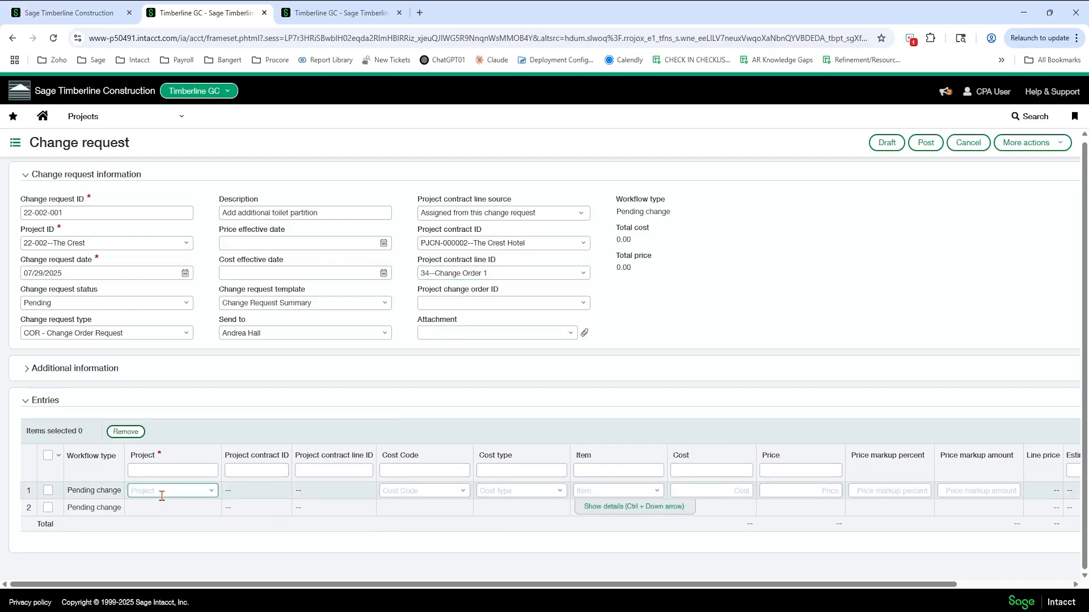
{"action": "type", "text": "22"}
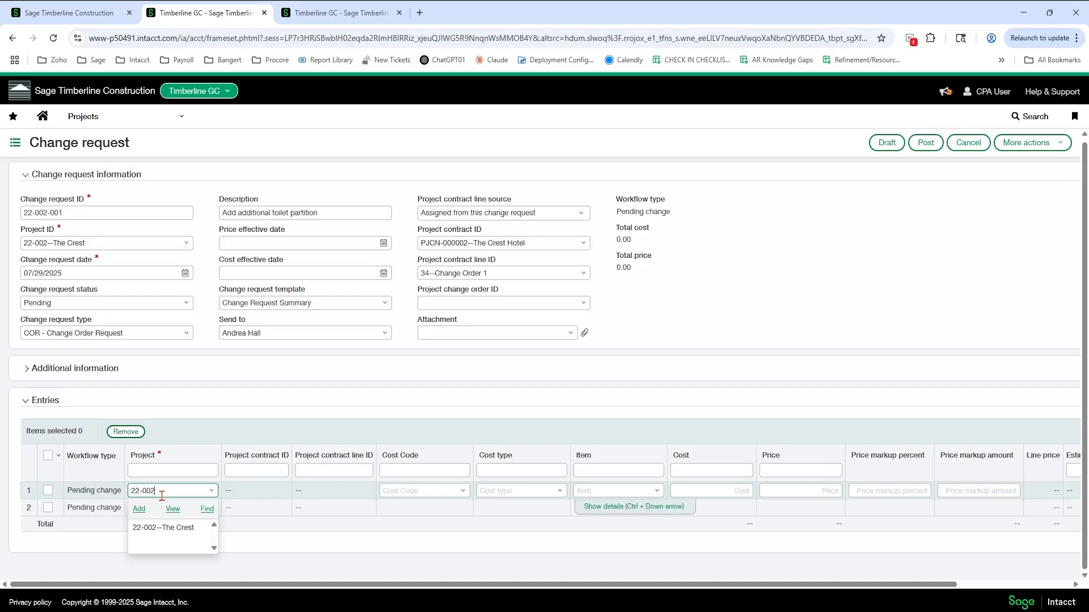
{"action": "type", "text": "-002"}
{"action": "left_click", "coordinate": [164, 527]}
Give the first entry cost code 10 20 00--Interior Specialties and cost type SUB--Subcontract
{"action": "left_click", "coordinate": [522, 490]}
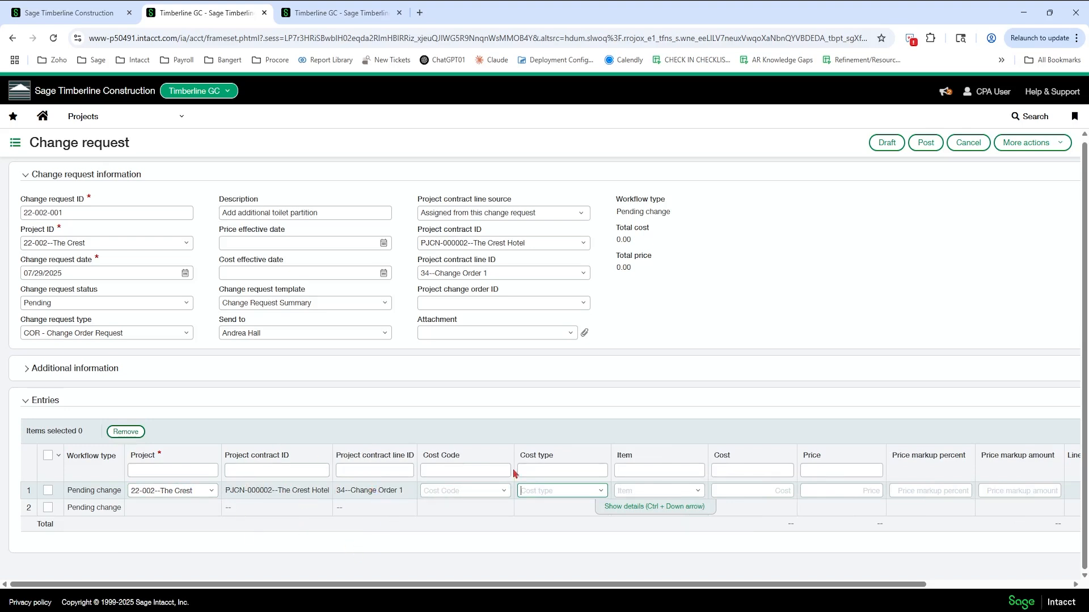
{"action": "left_click", "coordinate": [504, 491]}
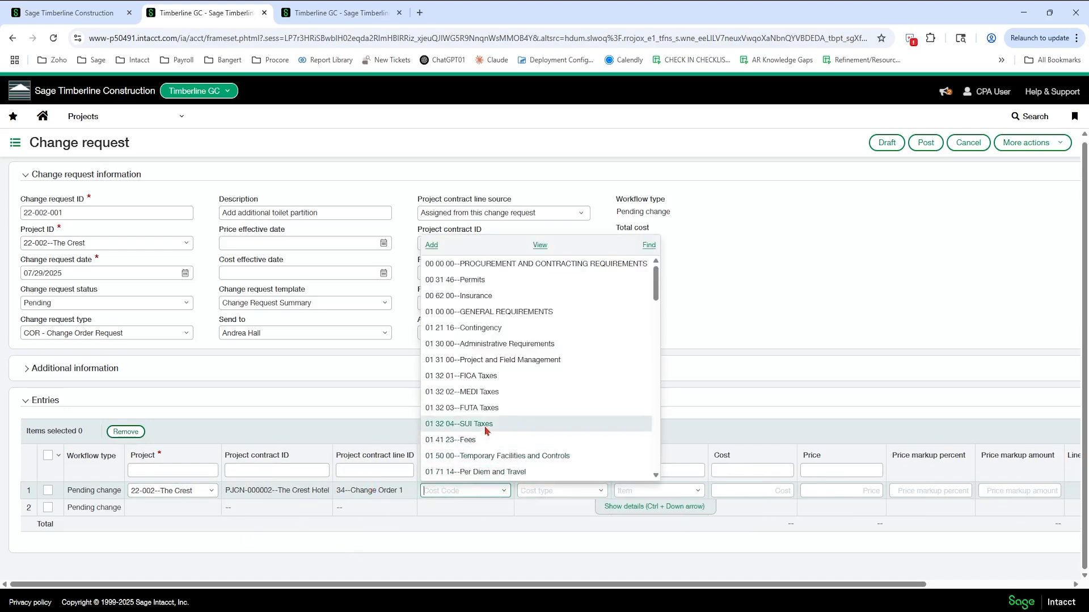
{"action": "scroll", "coordinate": [488, 431], "scroll_direction": "down", "scroll_amount": 10}
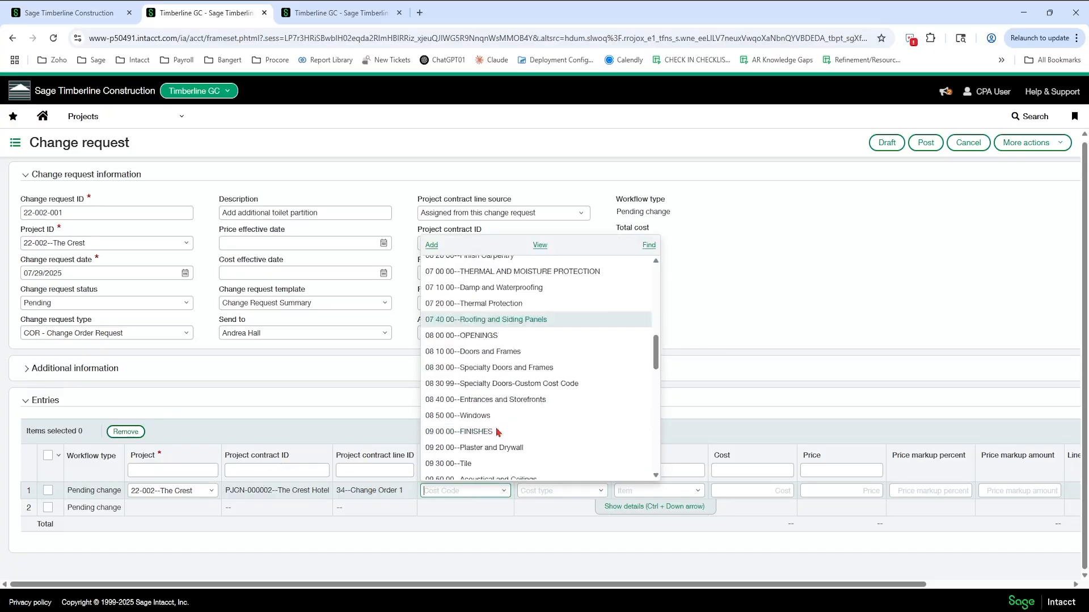
{"action": "scroll", "coordinate": [498, 433], "scroll_direction": "down", "scroll_amount": 2}
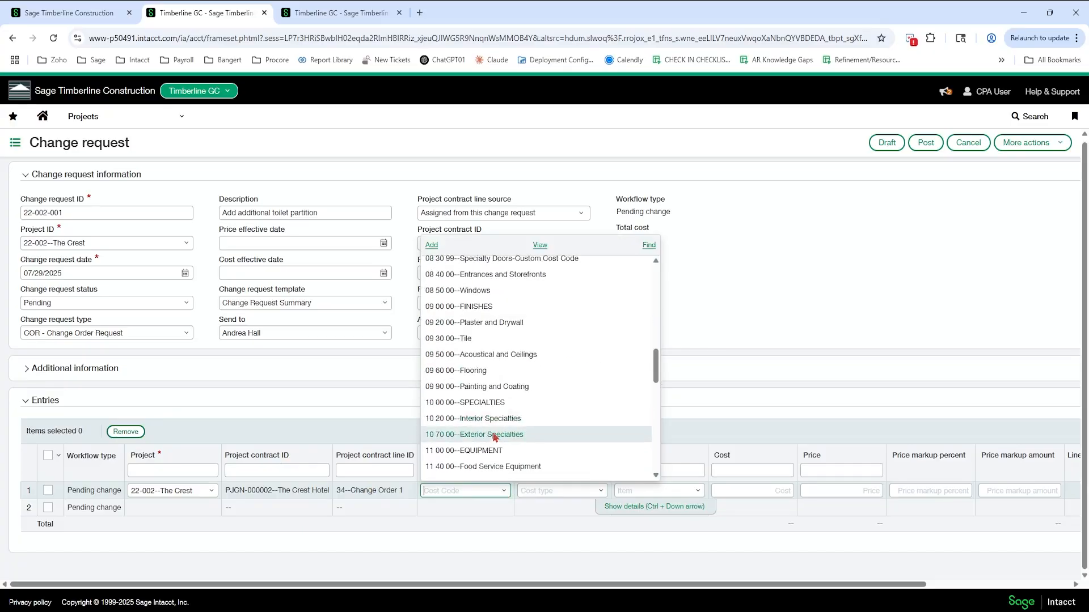
{"action": "left_click", "coordinate": [495, 420]}
{"action": "left_click", "coordinate": [601, 491]}
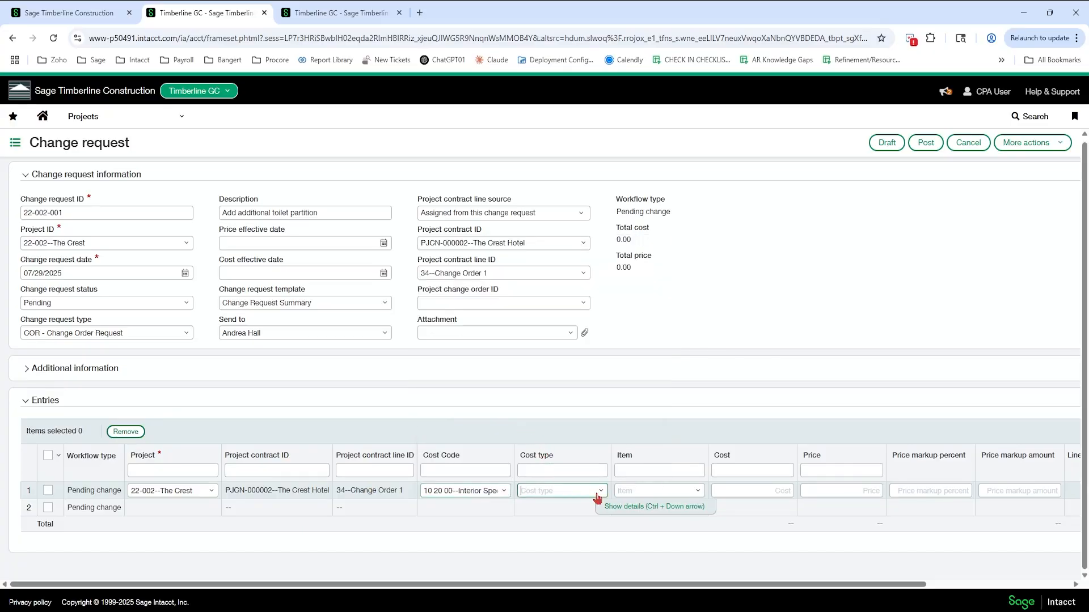
{"action": "left_click", "coordinate": [601, 544]}
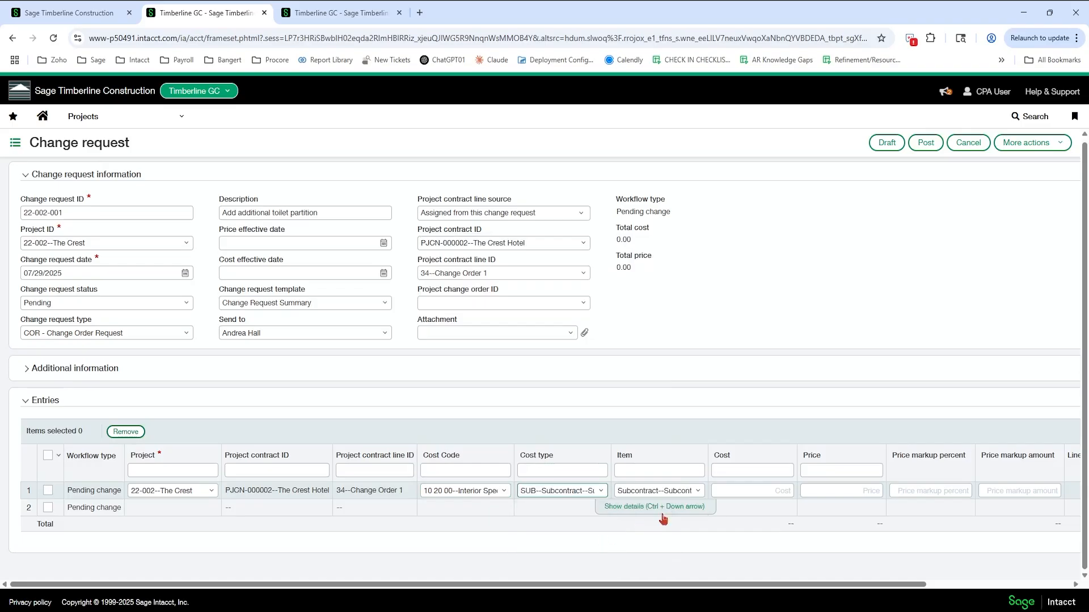
Enter a cost of 15,000.00 and a price of 20,000.00 on the Interior Specialties entry
{"action": "key", "text": "Tab"}
{"action": "key", "text": "Tab"}
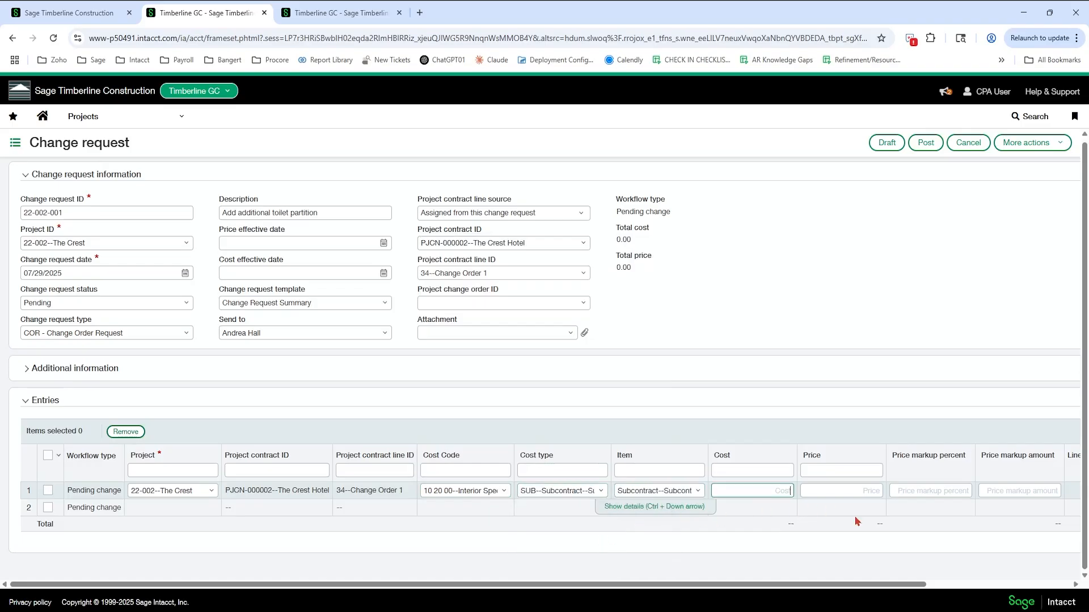
{"action": "key", "text": "Tab"}
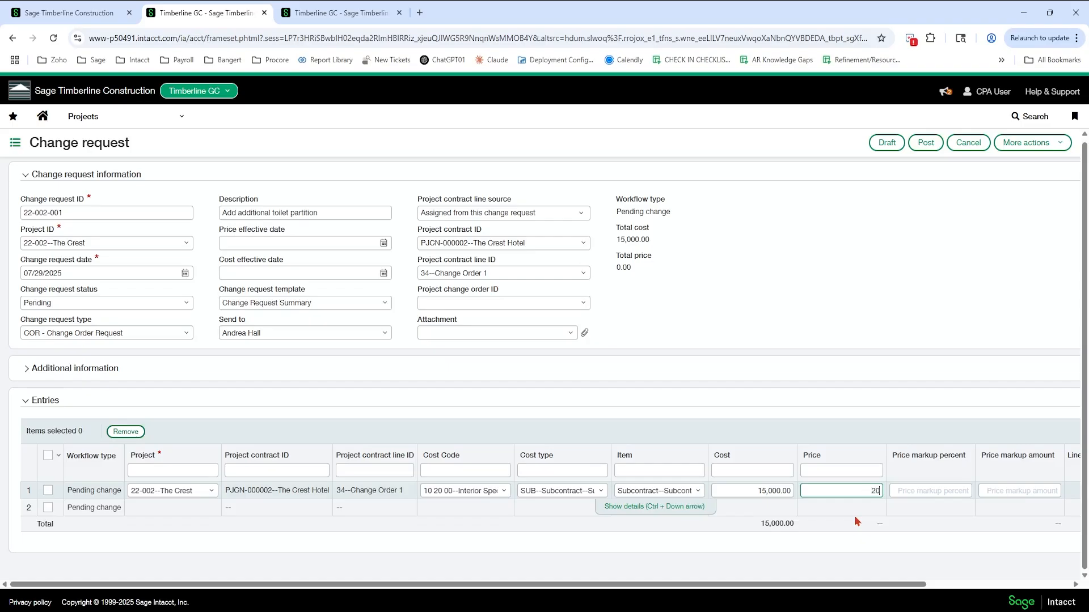
{"action": "type", "text": "20000"}
{"action": "key", "text": "Tab"}
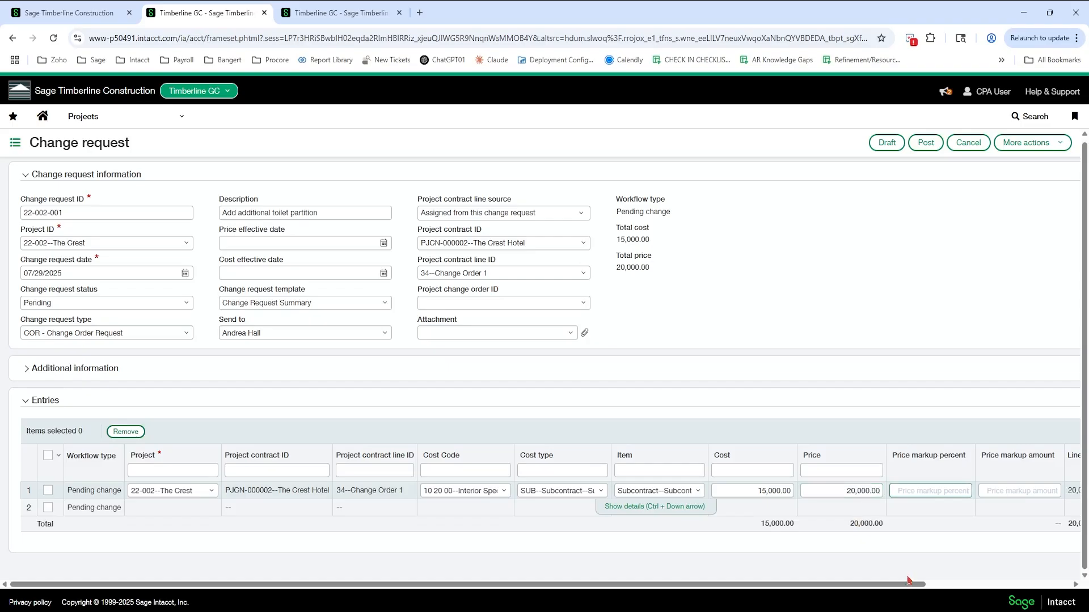
{"action": "left_click_drag", "start_coordinate": [908, 580], "coordinate": [1053, 582]}
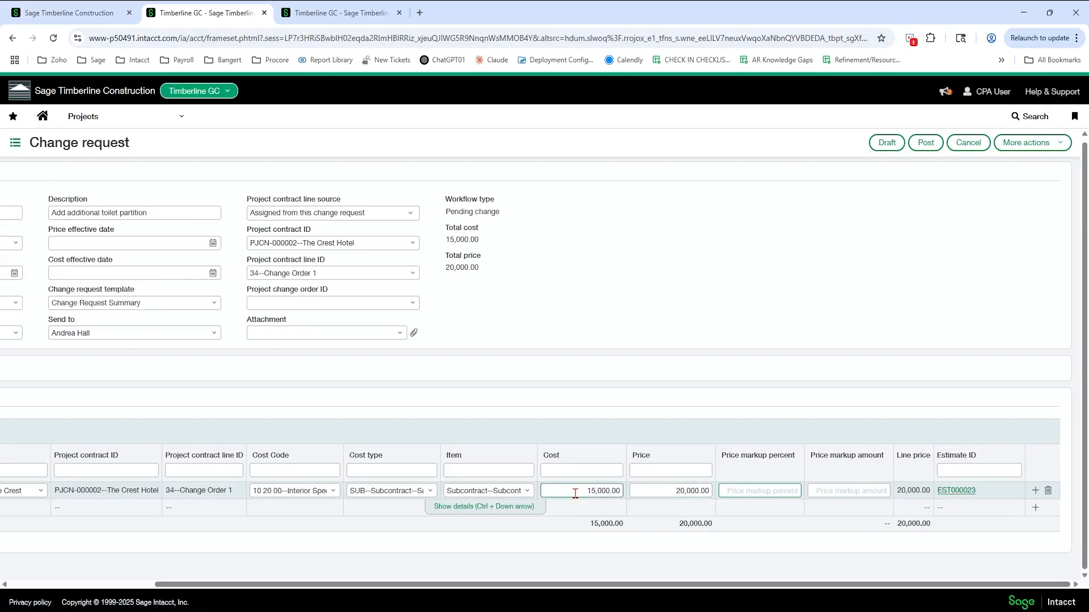
{"action": "key", "text": "shift+Tab"}
{"action": "key", "text": "shift+Tab"}
{"action": "key", "text": "Tab"}
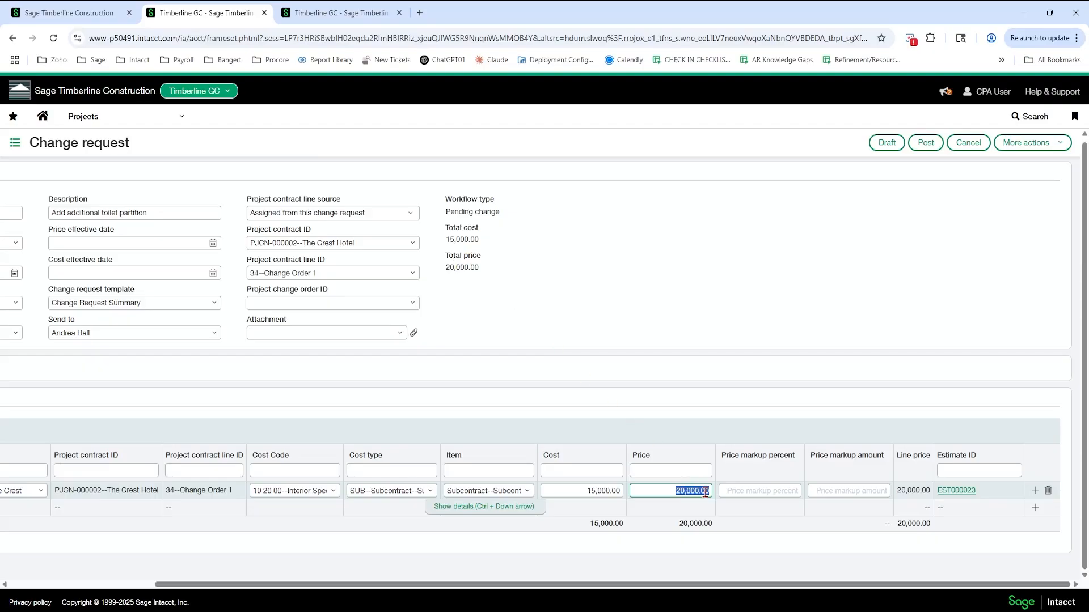
Set the project of the change request's second entry to 22-002--The Crest
{"action": "left_click_drag", "start_coordinate": [652, 585], "coordinate": [306, 599]}
{"action": "left_click", "coordinate": [176, 510]}
{"action": "type", "text": "22-"}
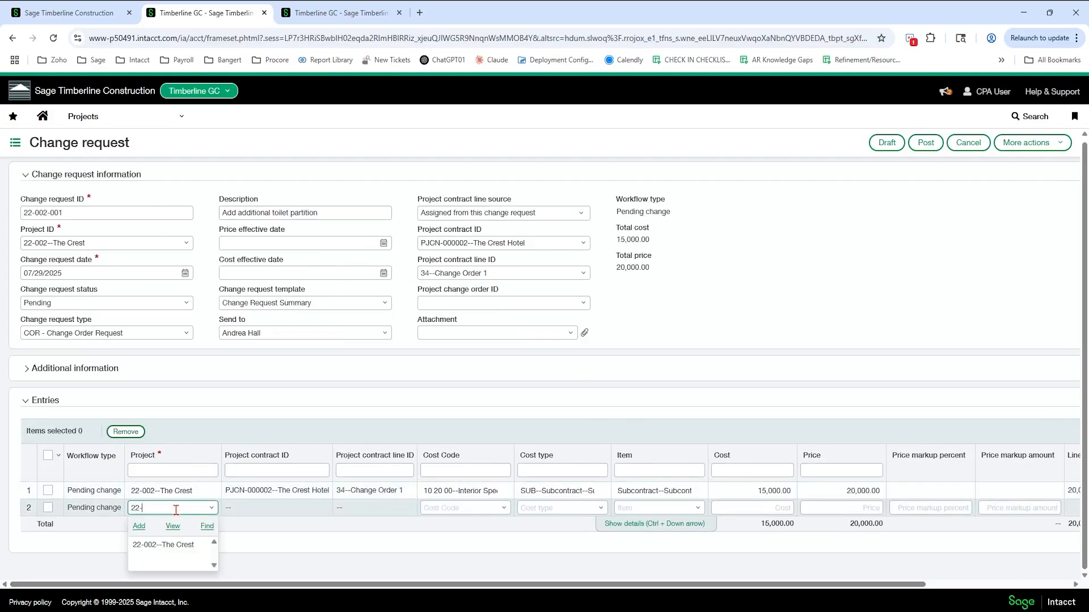
{"action": "type", "text": "002"}
{"action": "key", "text": "Down"}
{"action": "key", "text": "Tab"}
{"action": "key", "text": "Tab"}
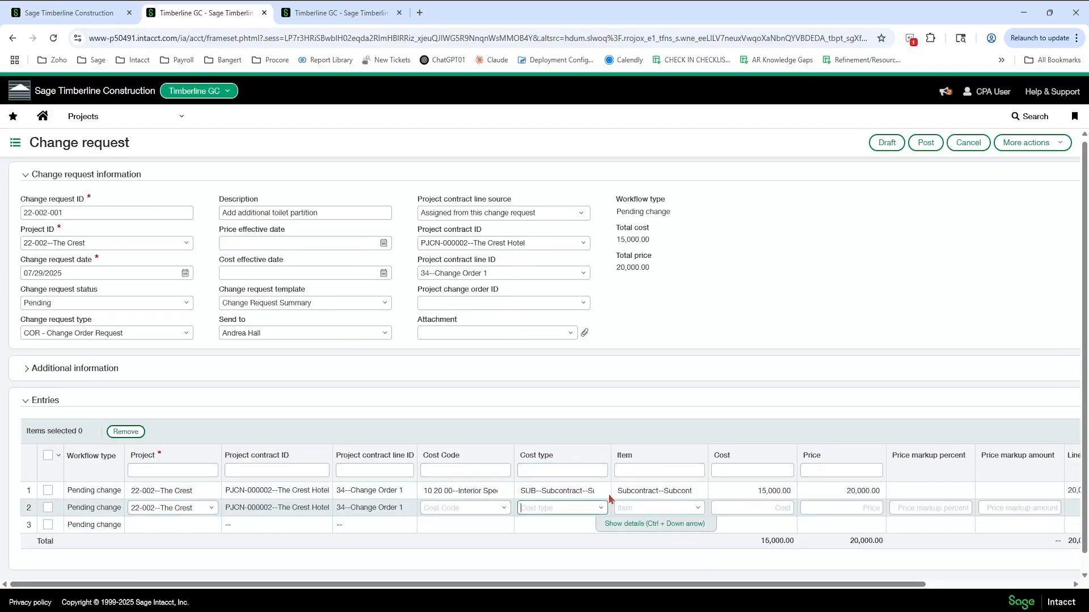
Give the second entry cost code 08 50 00--Windows and cost type SUB--Subcontract
{"action": "left_click", "coordinate": [503, 509]}
{"action": "scroll", "coordinate": [494, 454], "scroll_direction": "down", "scroll_amount": 5}
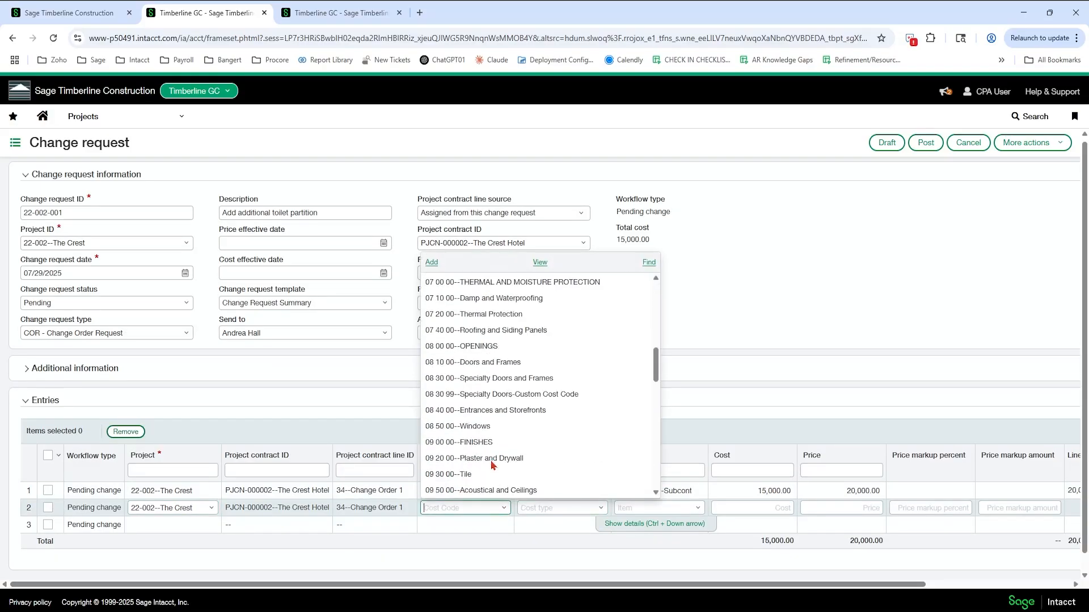
{"action": "left_click", "coordinate": [493, 425]}
{"action": "left_click", "coordinate": [600, 509]}
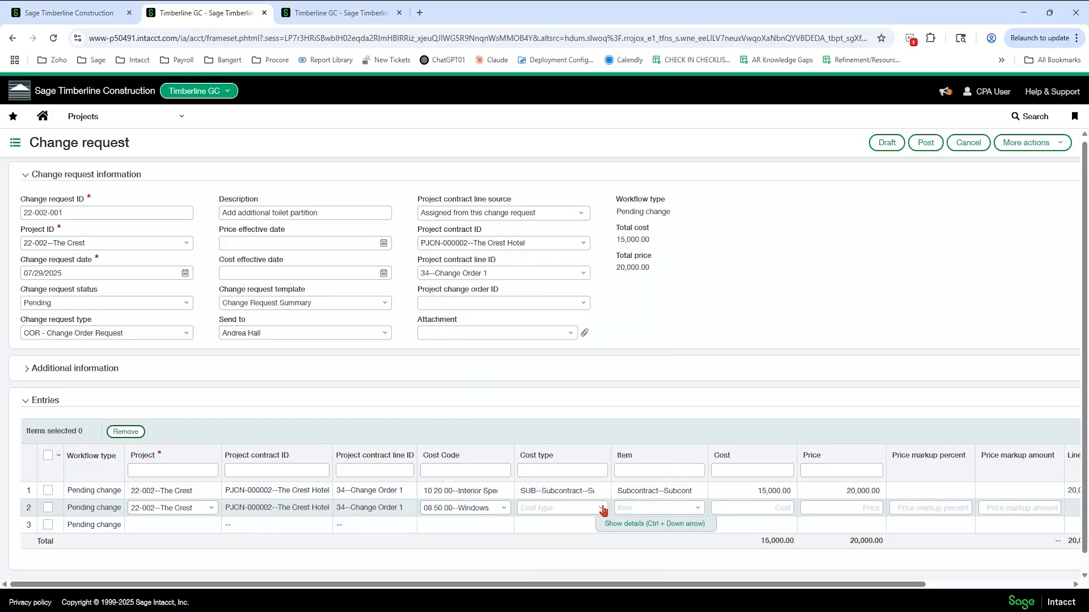
{"action": "left_click", "coordinate": [585, 563]}
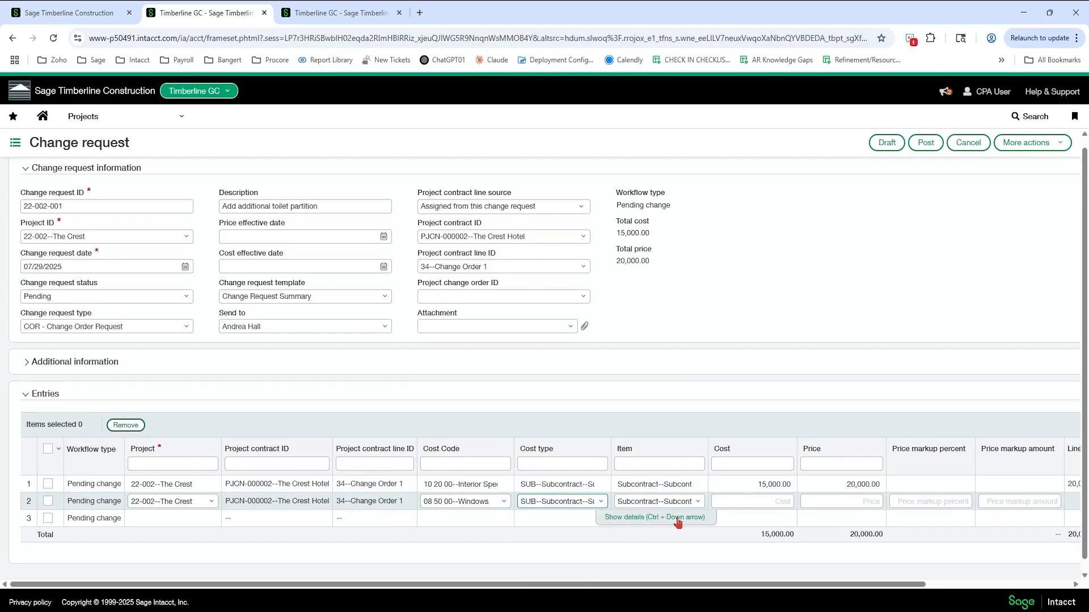
Enter a cost of 50,000.00 and a price of 65,000.00 on the Windows entry
{"action": "left_click", "coordinate": [768, 504]}
{"action": "type", "text": "50,0"}
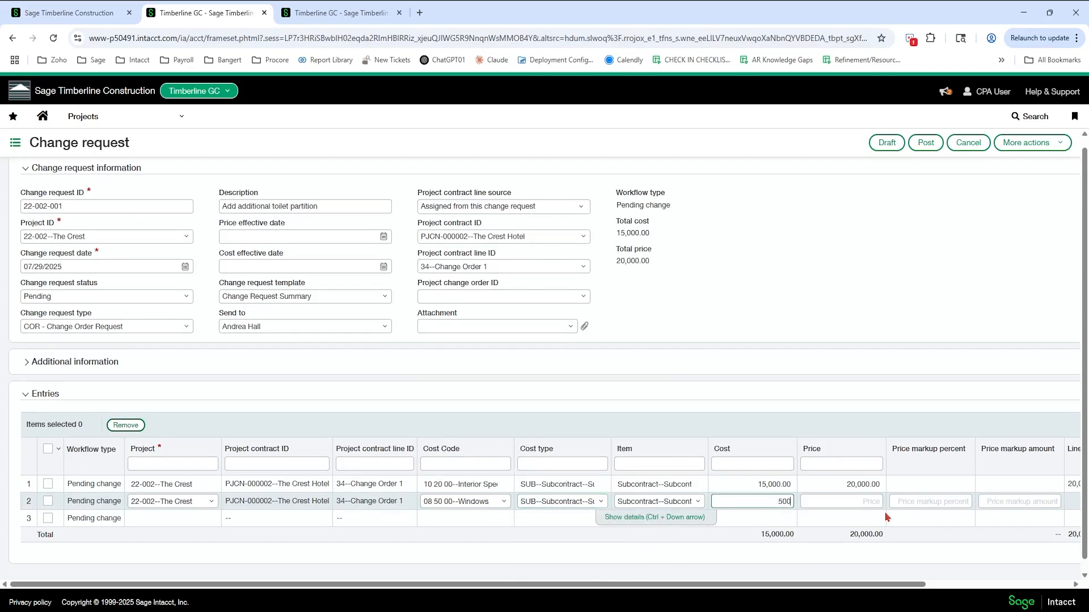
{"action": "type", "text": "00"}
{"action": "key", "text": "Tab"}
{"action": "type", "text": "65000"}
{"action": "key", "text": "Tab"}
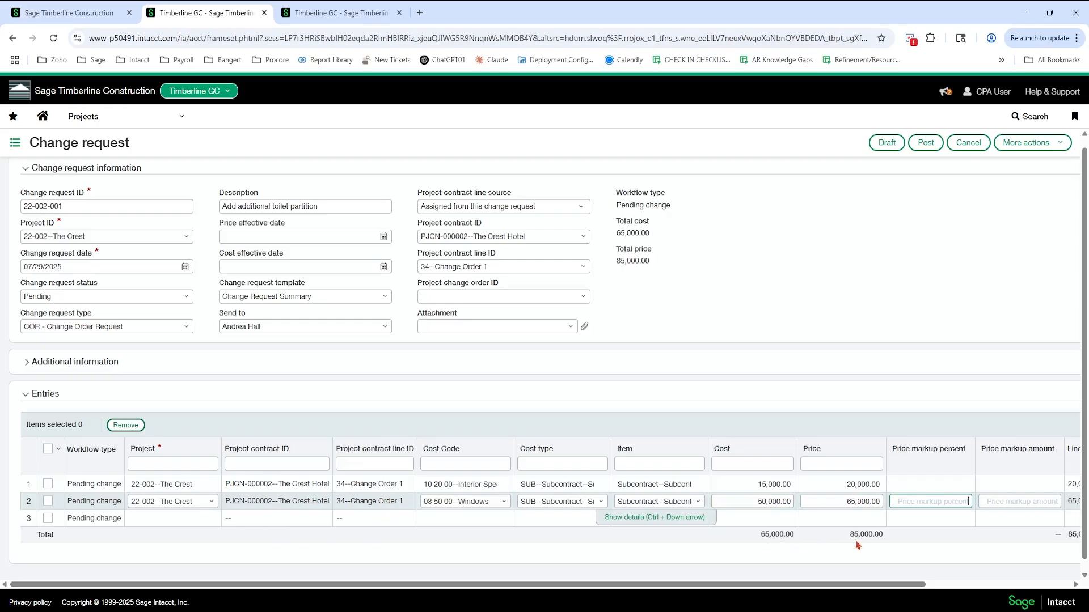
{"action": "left_click_drag", "start_coordinate": [849, 534], "coordinate": [891, 537]}
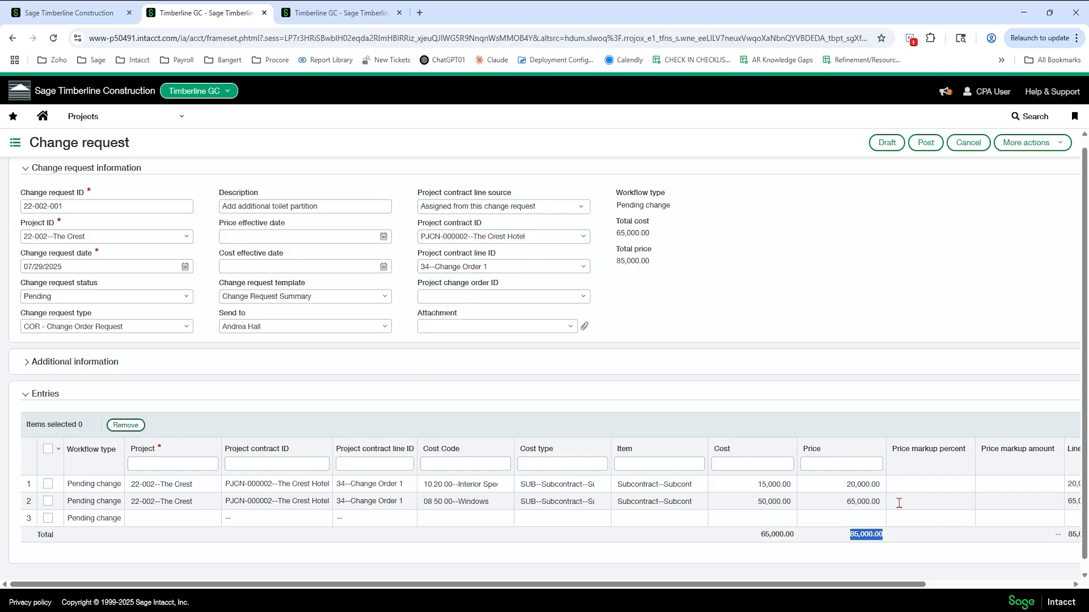
Post change request 22-002-001 and look it up in the list of change requests
{"action": "left_click_drag", "start_coordinate": [924, 586], "coordinate": [680, 591]}
{"action": "left_click", "coordinate": [862, 279]}
{"action": "left_click", "coordinate": [930, 144]}
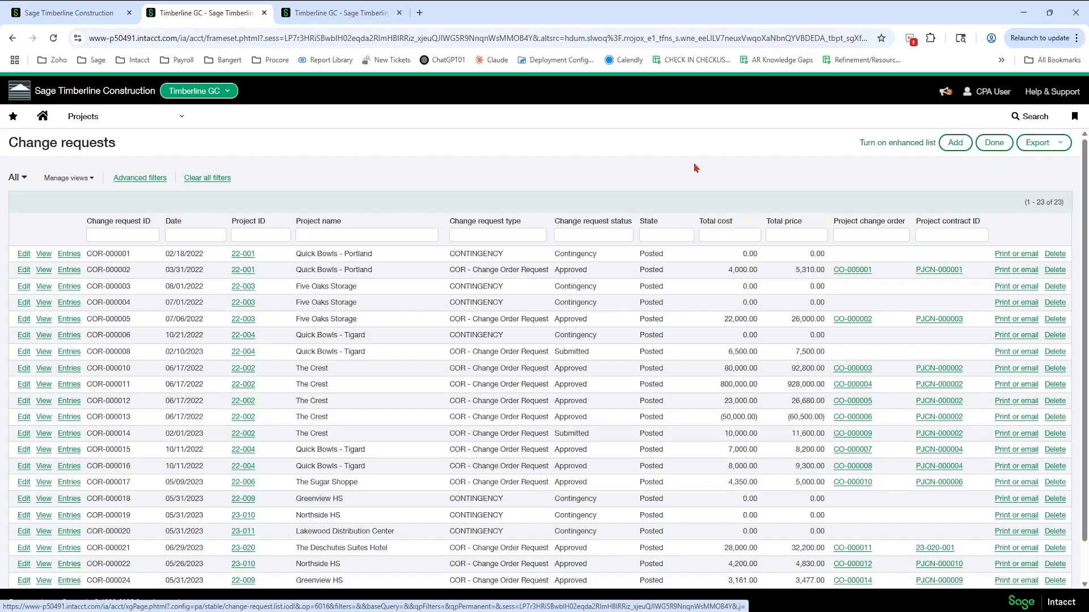
{"action": "scroll", "coordinate": [418, 396], "scroll_direction": "down", "scroll_amount": 2}
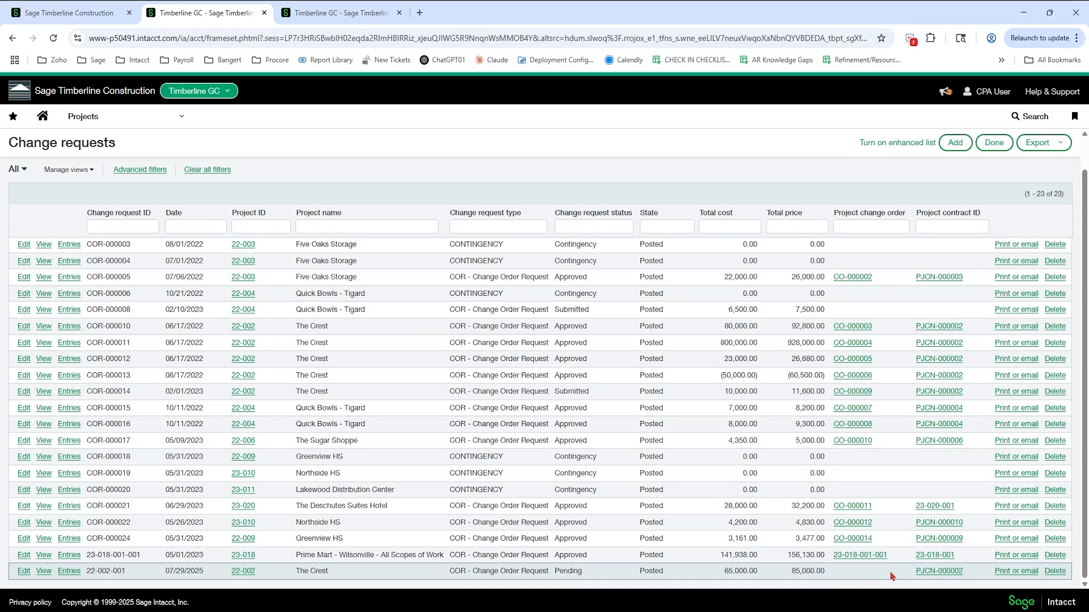
Start a new project change order in the Projects module with the ID 22-002-001
{"action": "left_click", "coordinate": [90, 120]}
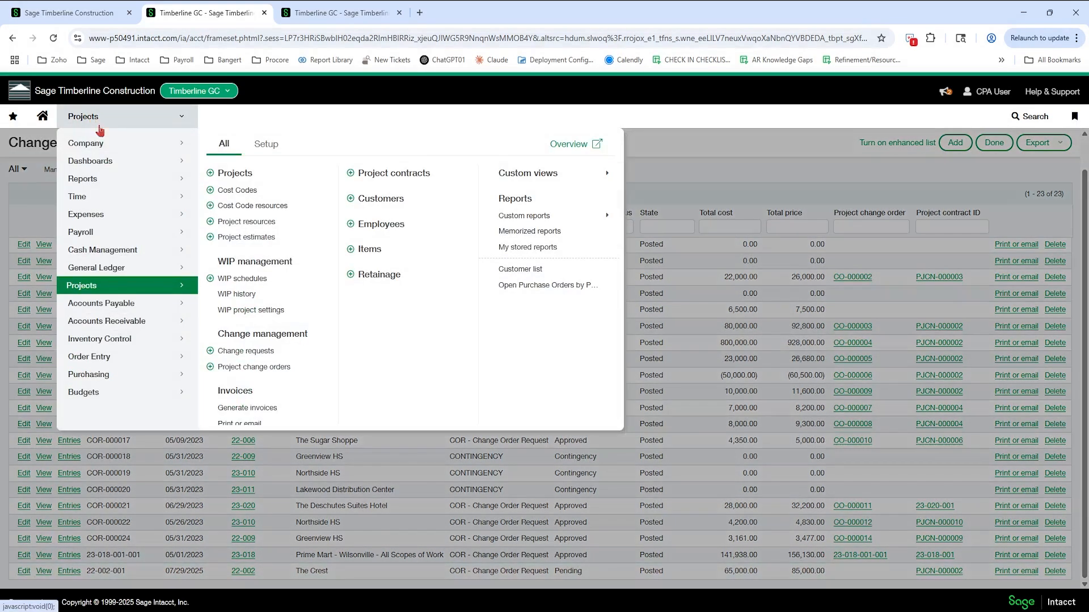
{"action": "left_click", "coordinate": [275, 369]}
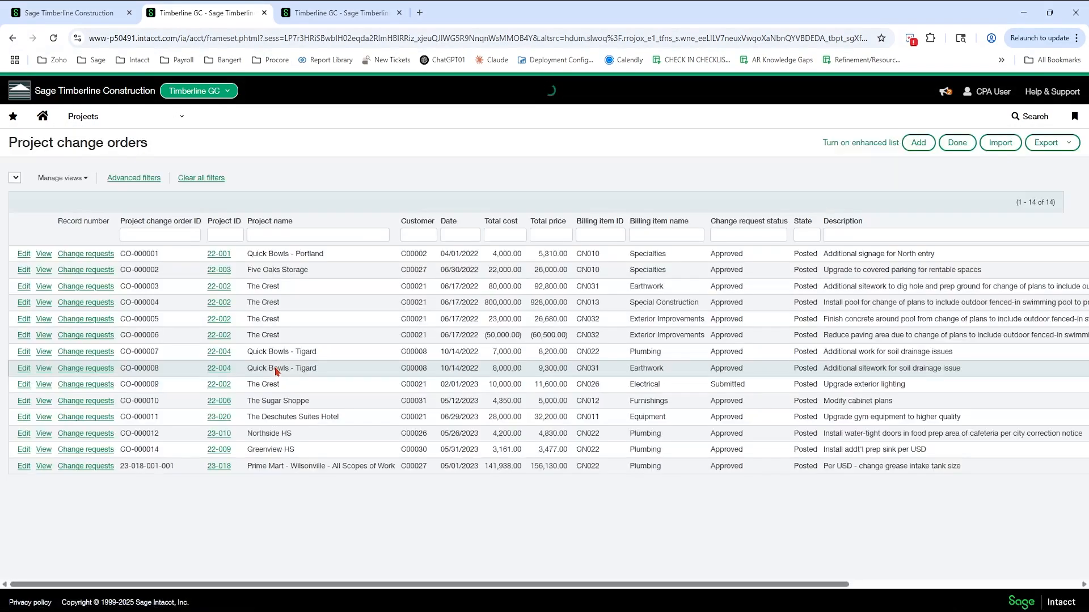
{"action": "left_click", "coordinate": [922, 150]}
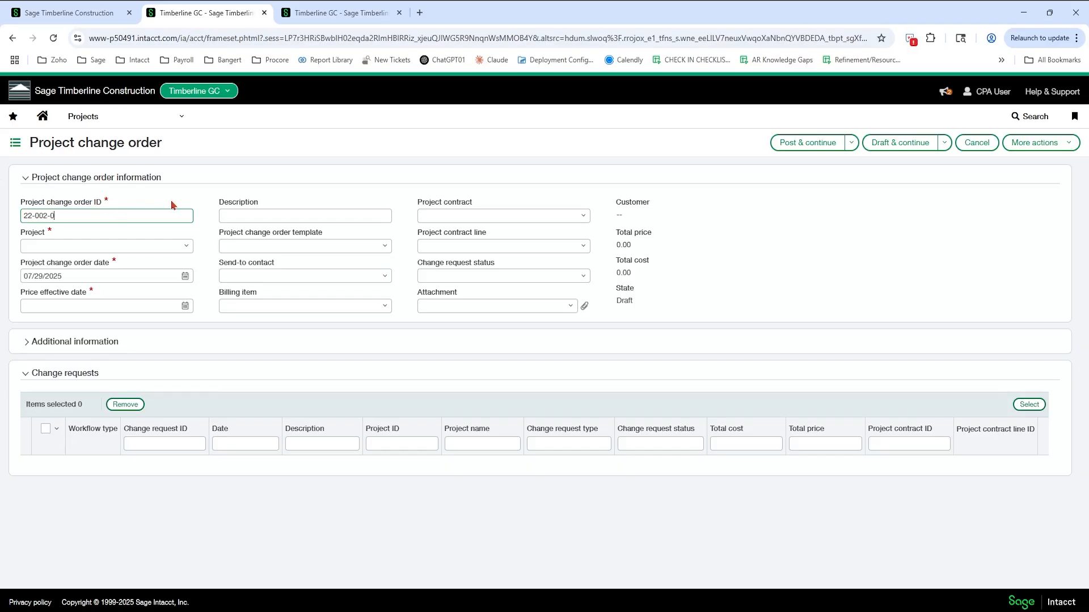
{"action": "key", "text": "Tab"}
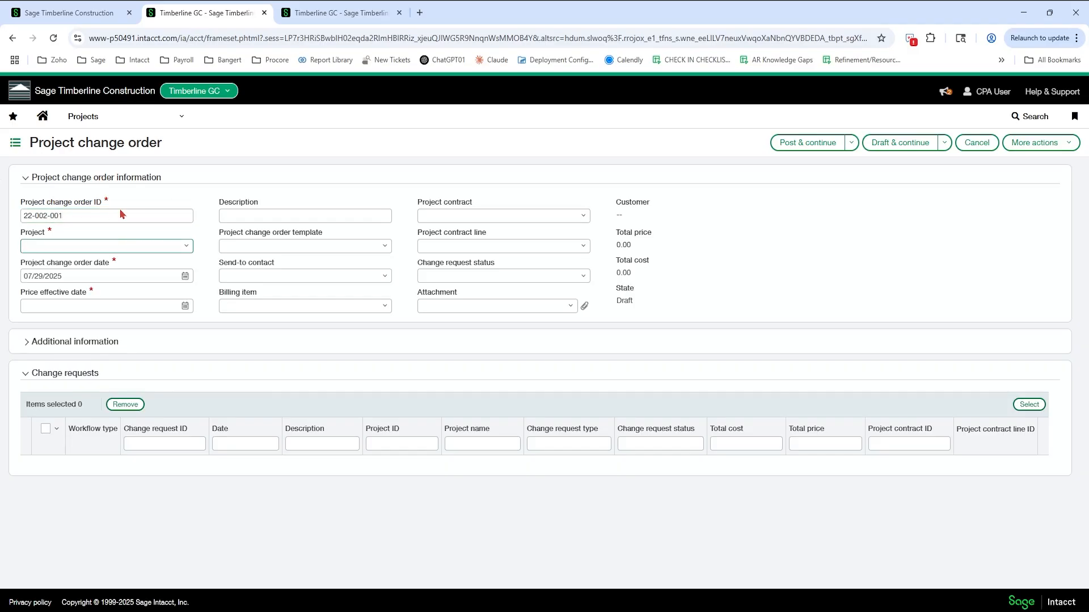
Assign the project change order to project 22-002--The Crest and set its price effective date to 07/29/2025
{"action": "left_click", "coordinate": [186, 247]}
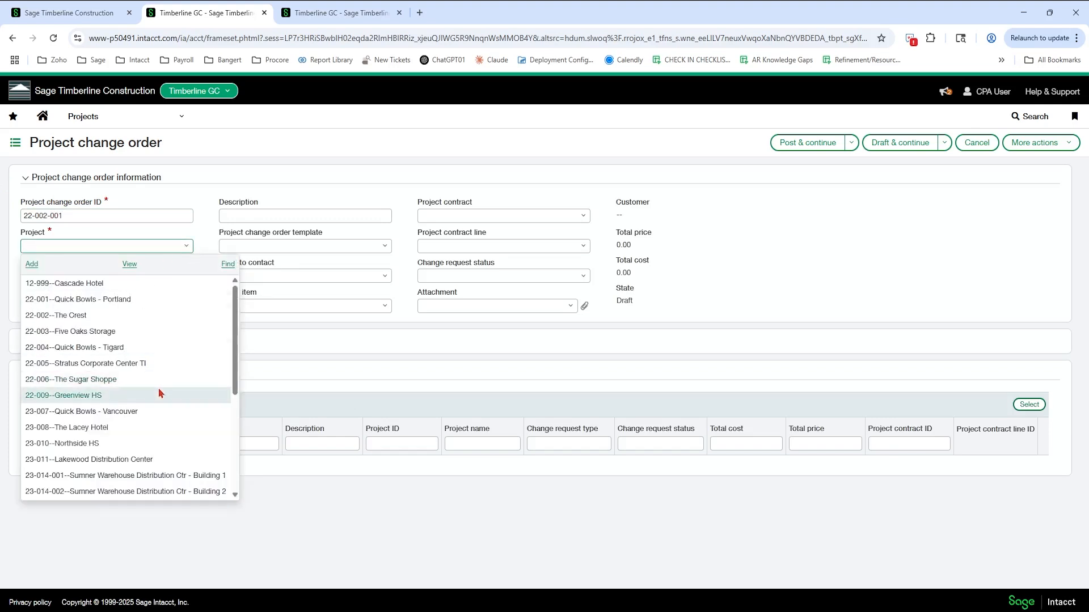
{"action": "left_click", "coordinate": [139, 316]}
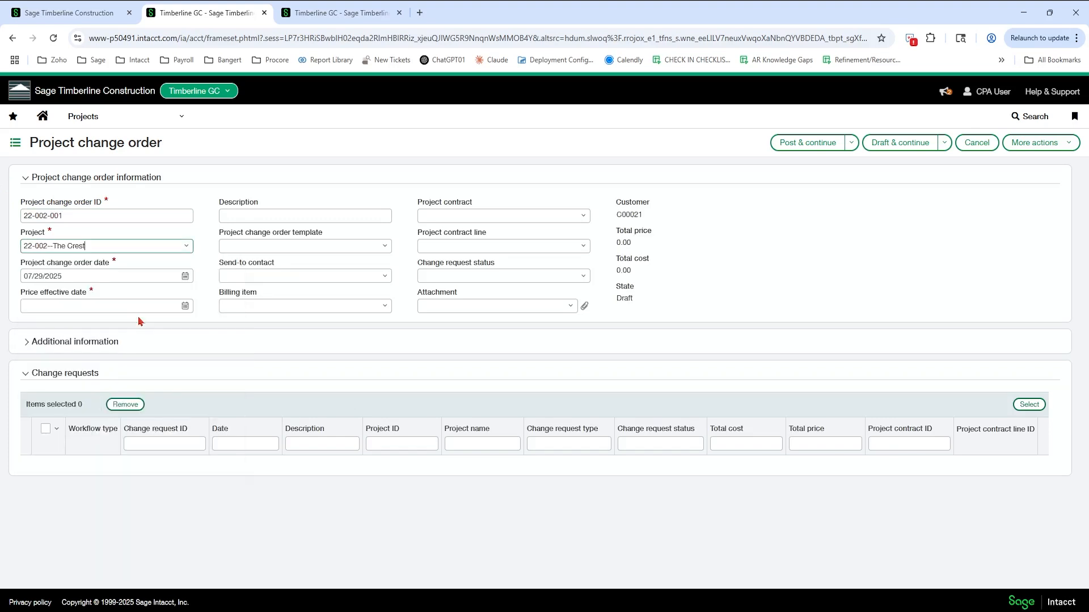
{"action": "left_click", "coordinate": [132, 305]}
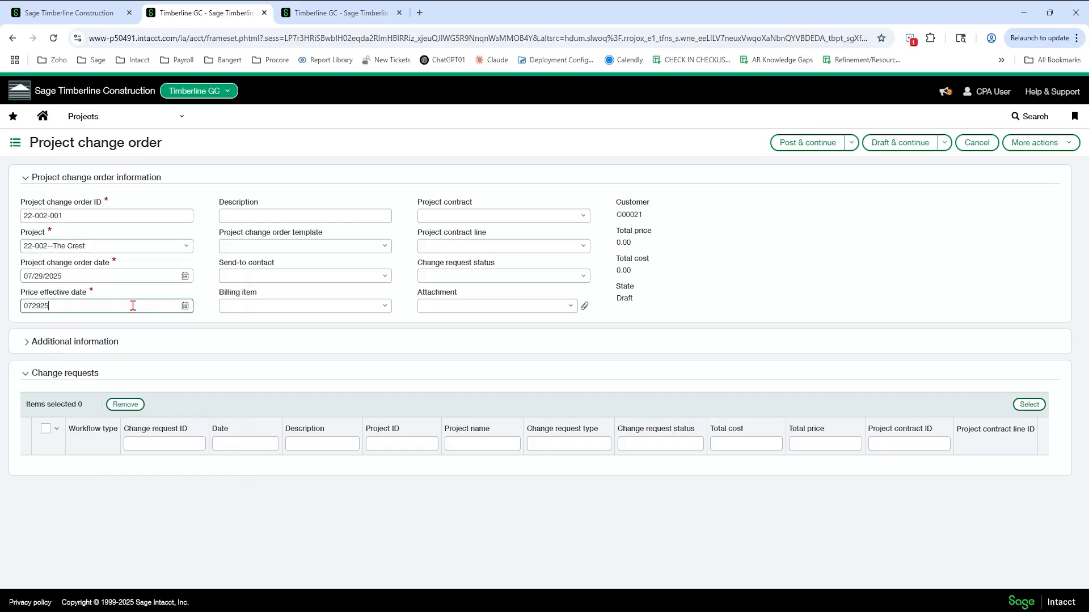
{"action": "key", "text": "Tab"}
{"action": "left_click", "coordinate": [96, 304]}
{"action": "left_click", "coordinate": [79, 276]}
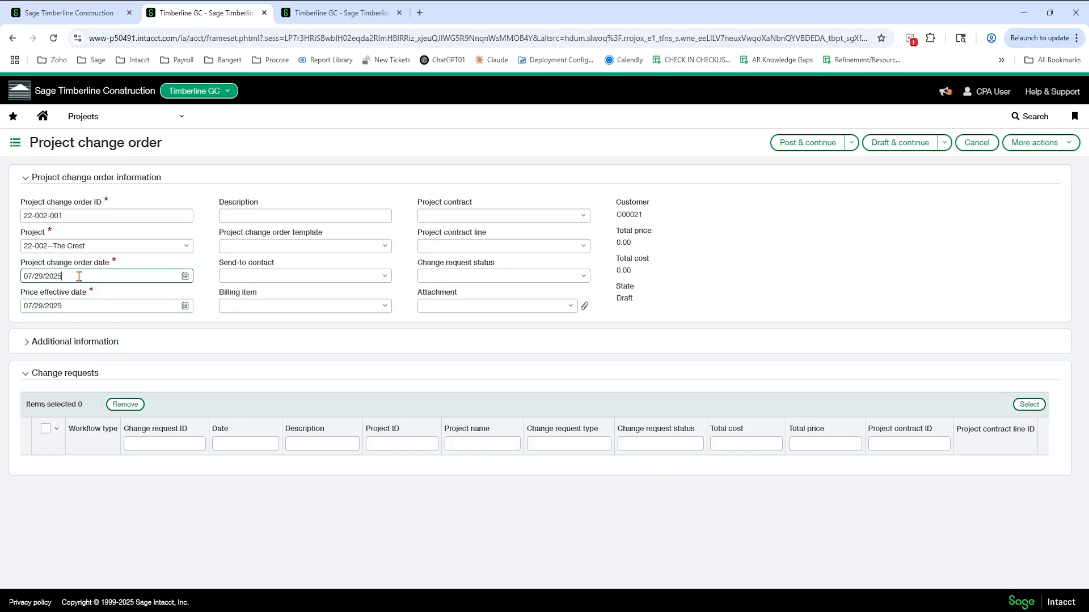
{"action": "left_click", "coordinate": [80, 306]}
{"action": "left_click", "coordinate": [76, 277]}
{"action": "left_click", "coordinate": [78, 307]}
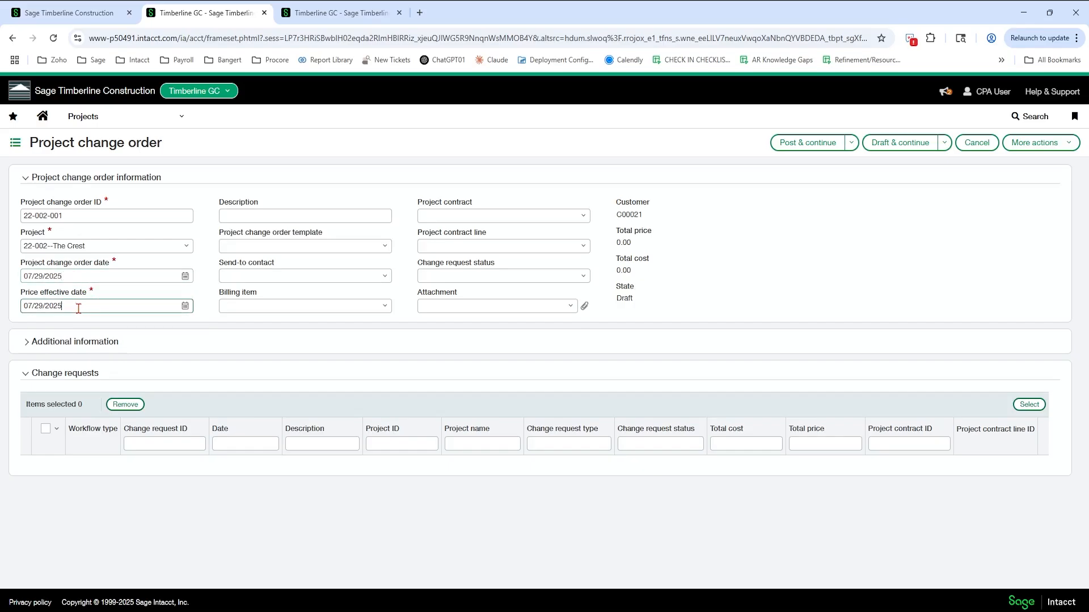
{"action": "left_click", "coordinate": [333, 215]}
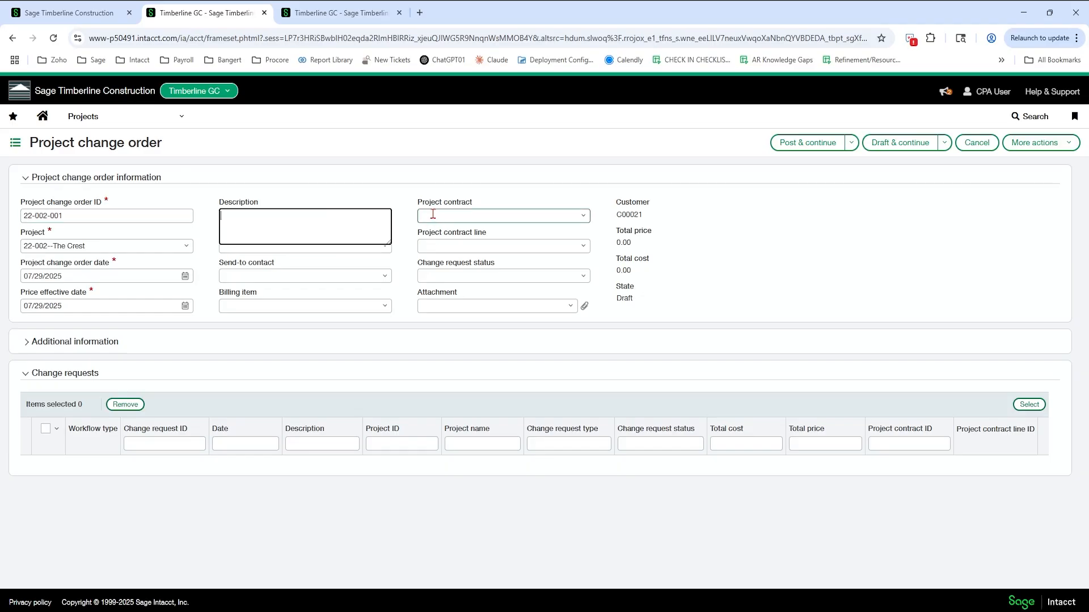
{"action": "left_click", "coordinate": [893, 253]}
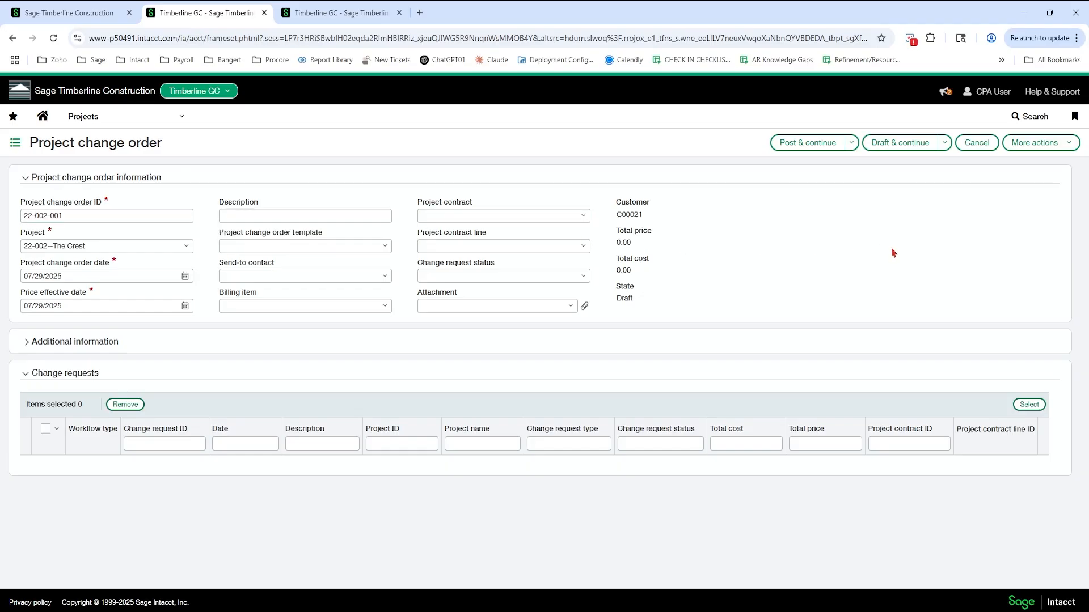
{"action": "left_click", "coordinate": [272, 222]}
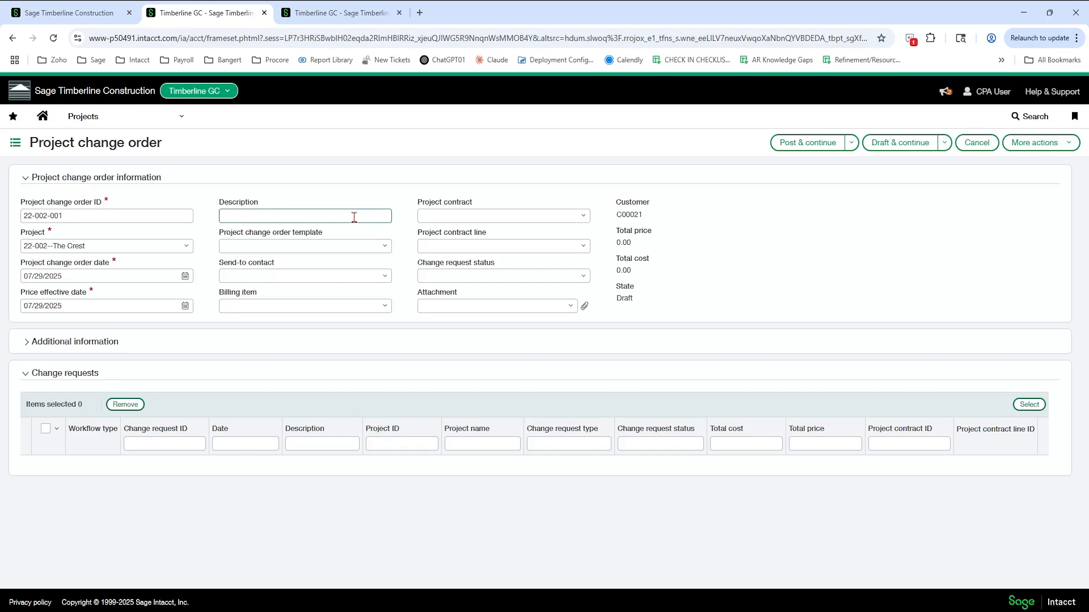
{"action": "left_click", "coordinate": [452, 275]}
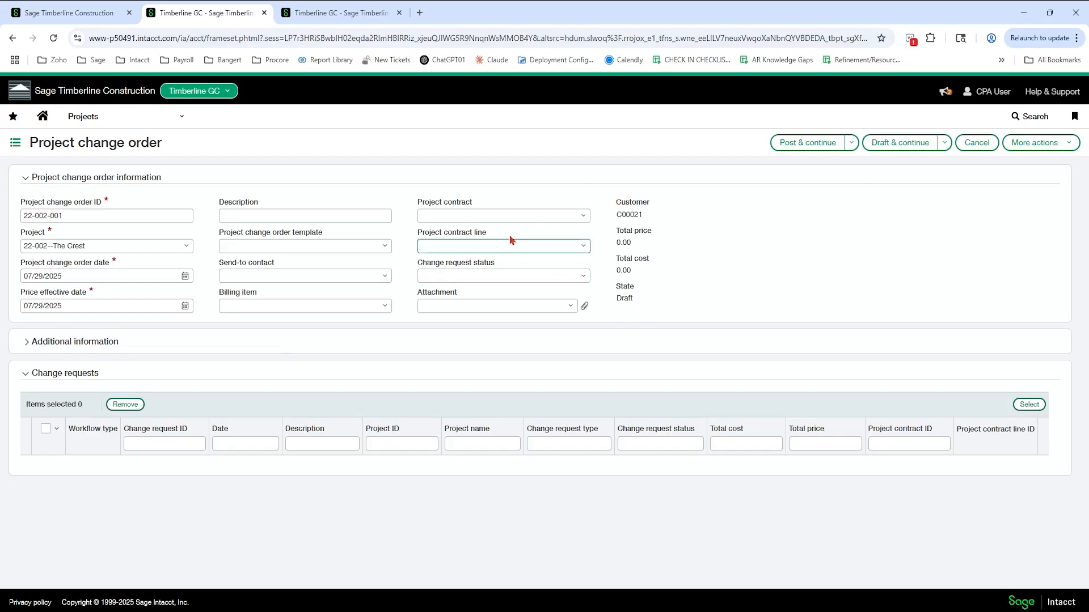
{"action": "left_click", "coordinate": [354, 218]}
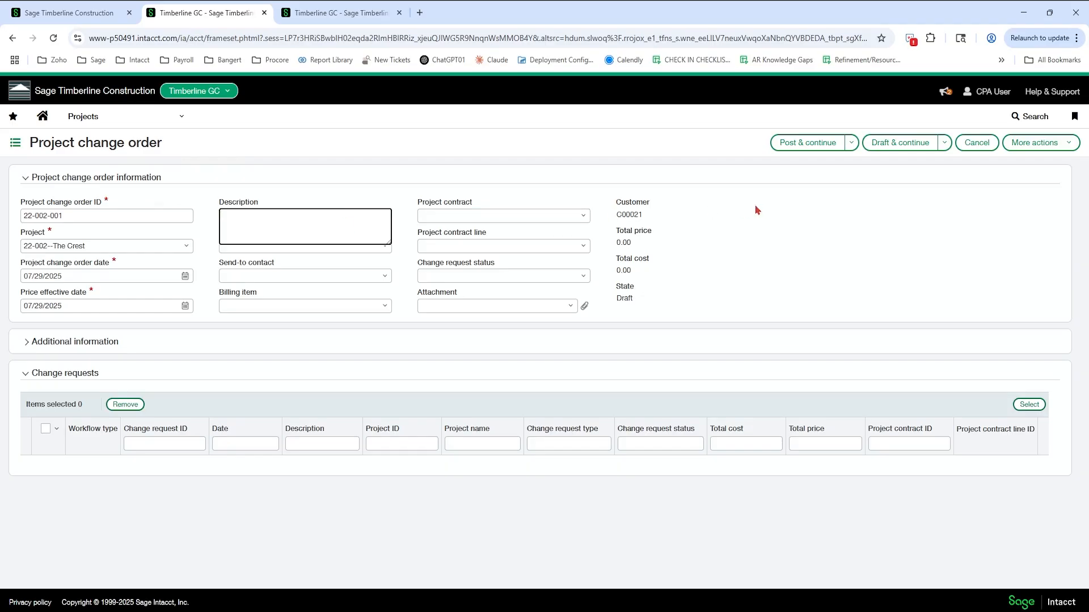
{"action": "left_click", "coordinate": [775, 219]}
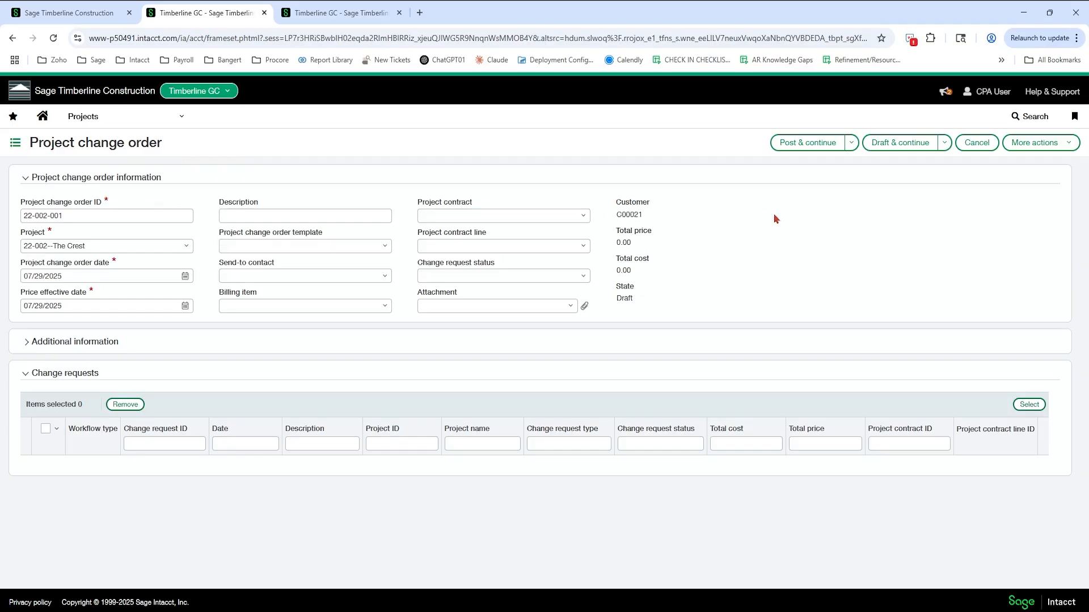
Choose the Project change order summary template and fill in the send-to contact's name
{"action": "left_click", "coordinate": [385, 248]}
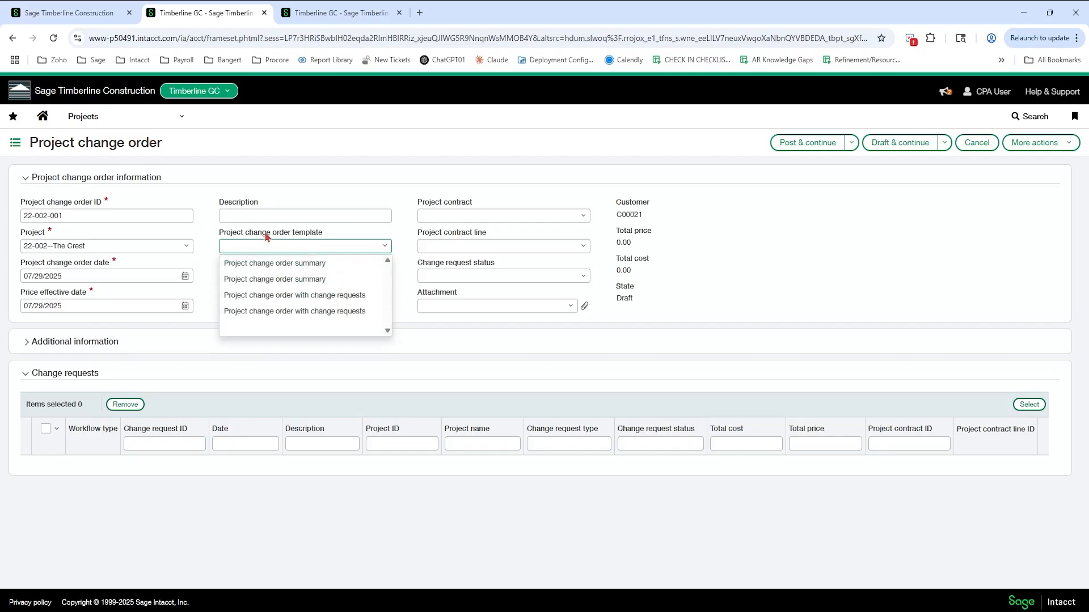
{"action": "left_click", "coordinate": [333, 284]}
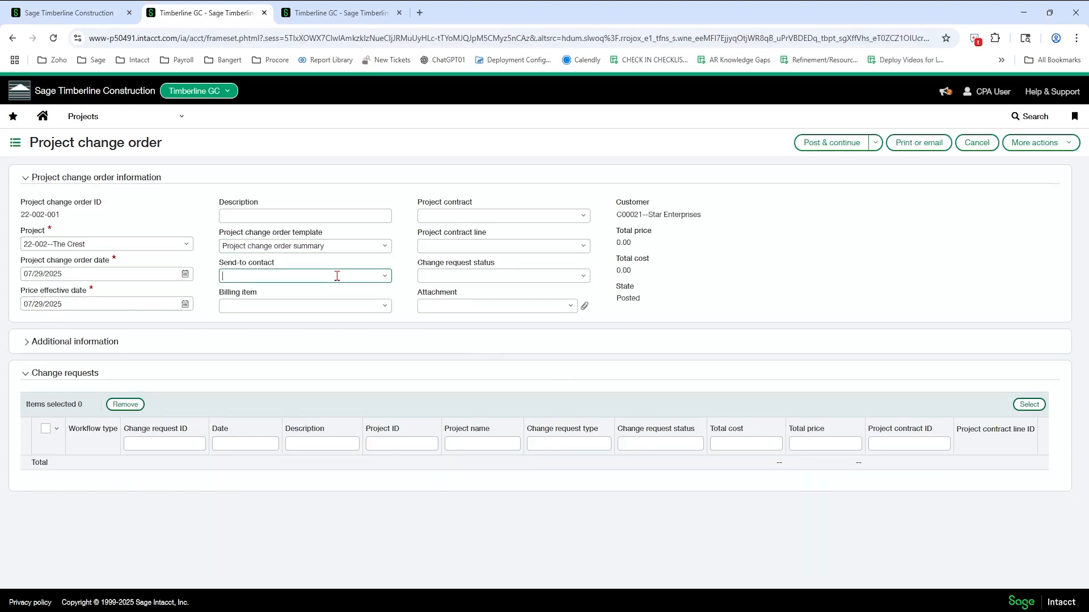
{"action": "type", "text": "andrea"}
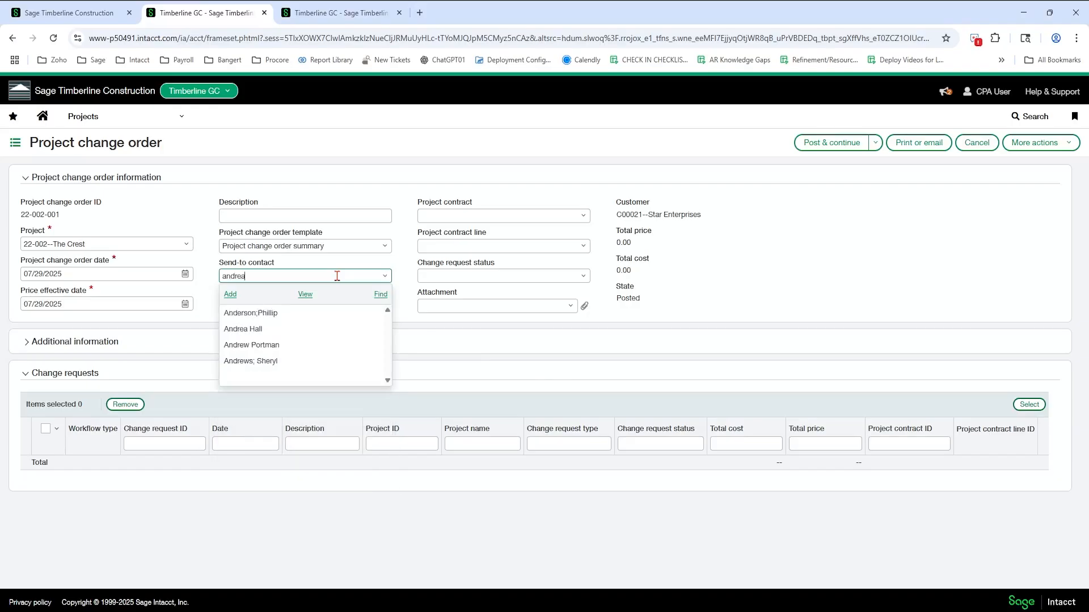
{"action": "key", "text": "Down"}
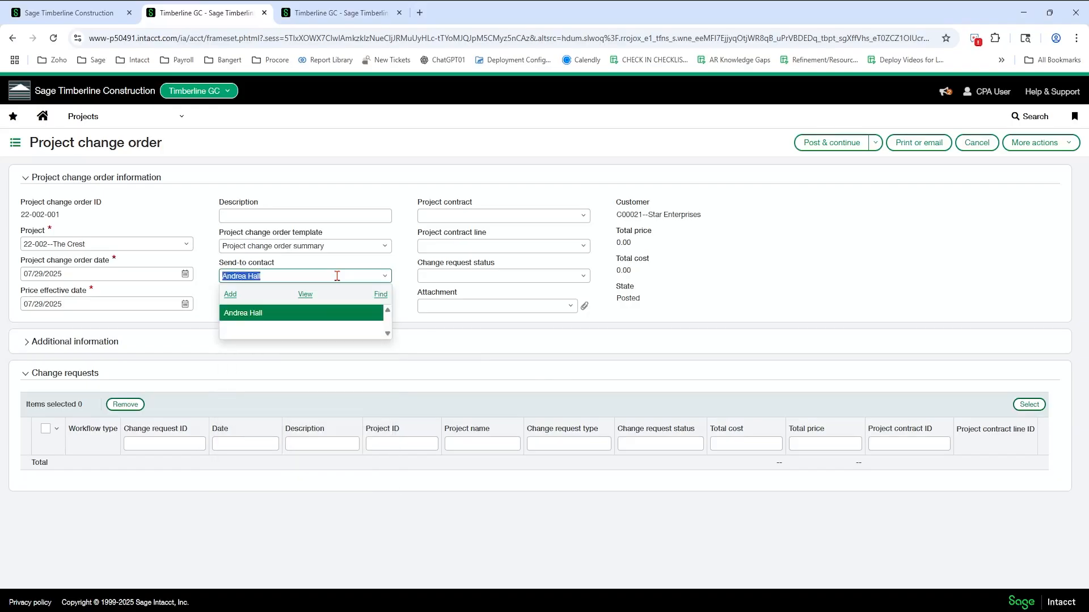
{"action": "left_click", "coordinate": [332, 314]}
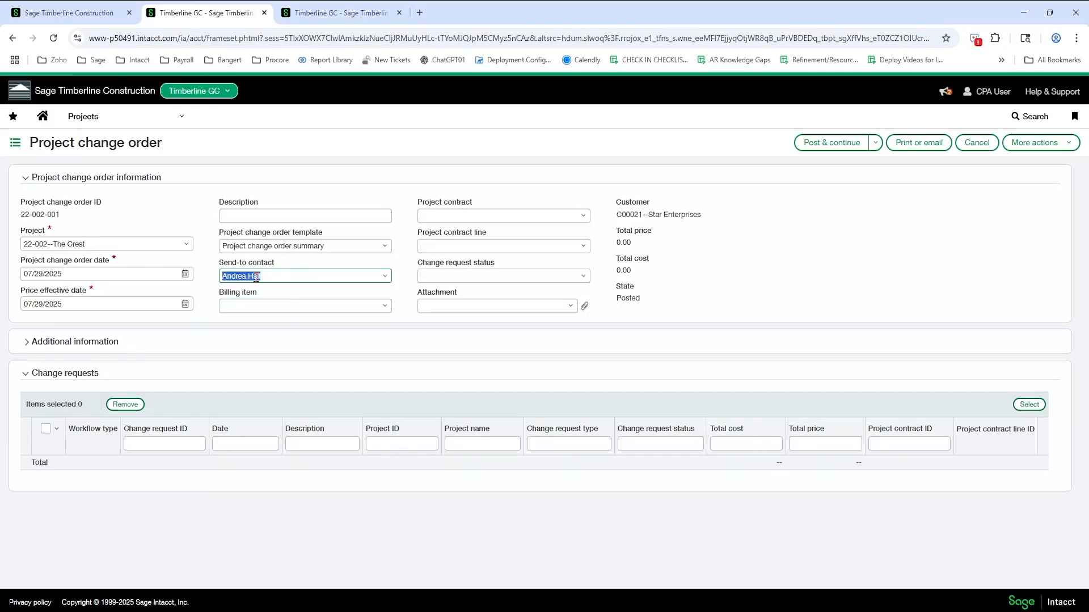
Set the billing item of the project change order to Contract CO Item--Contract CO Item
{"action": "left_click", "coordinate": [284, 306]}
{"action": "type", "text": "contract"}
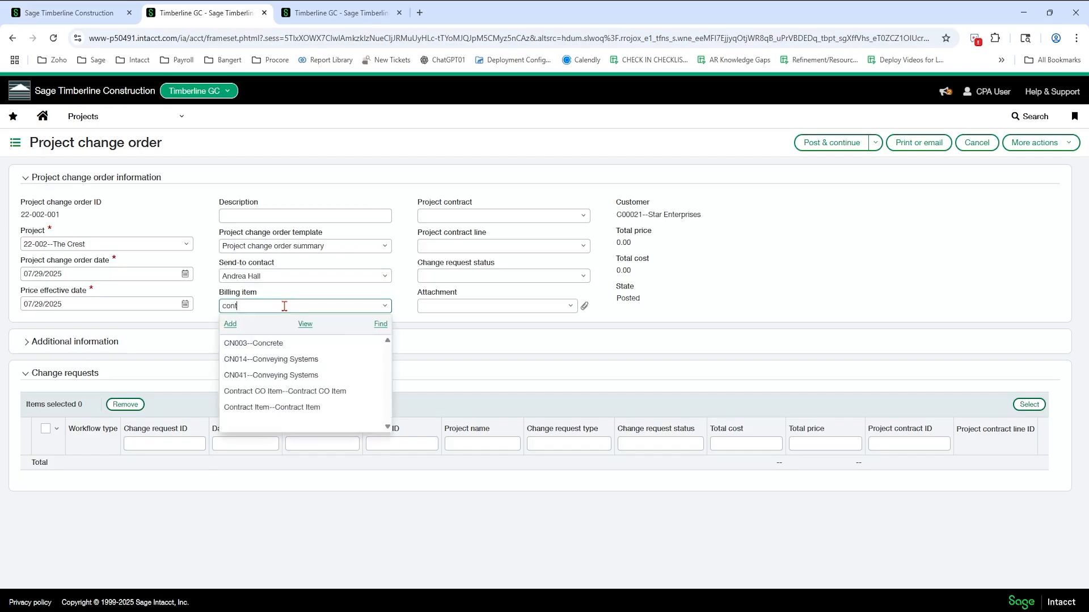
{"action": "key", "text": "Down"}
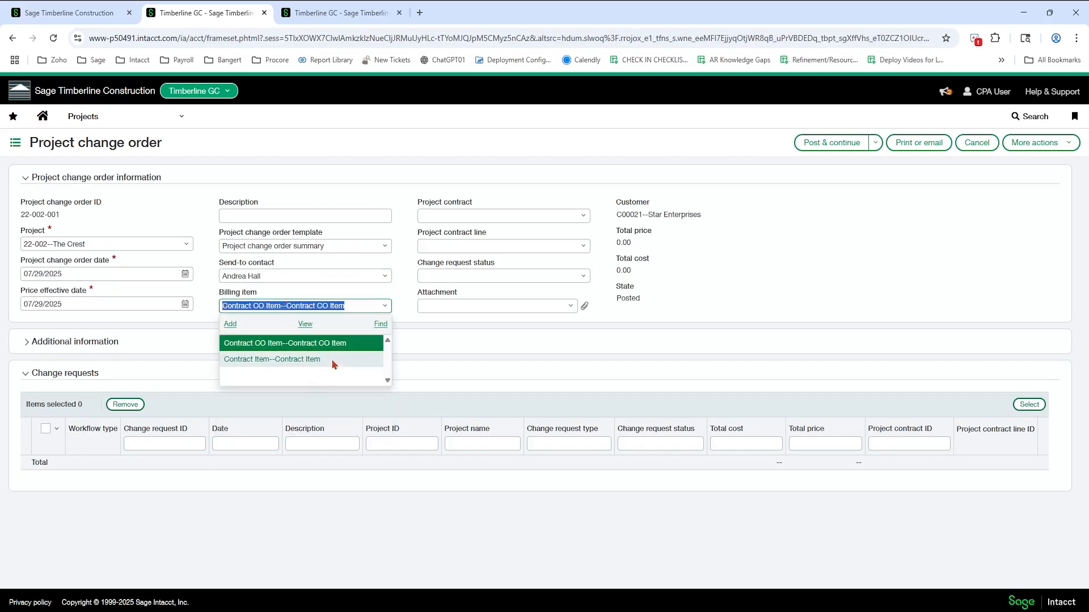
{"action": "left_click", "coordinate": [339, 347]}
{"action": "left_click", "coordinate": [824, 255]}
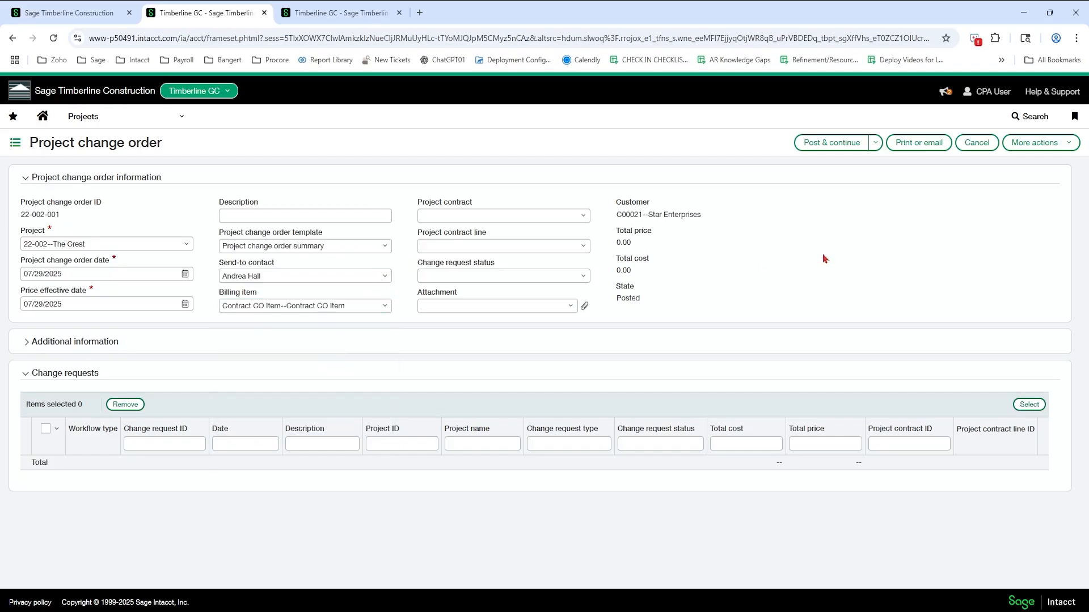
Examine the project contract line source options on change request 22-002-001, including Inherit from project change order, and return to the project change order
{"action": "left_click", "coordinate": [316, 15]}
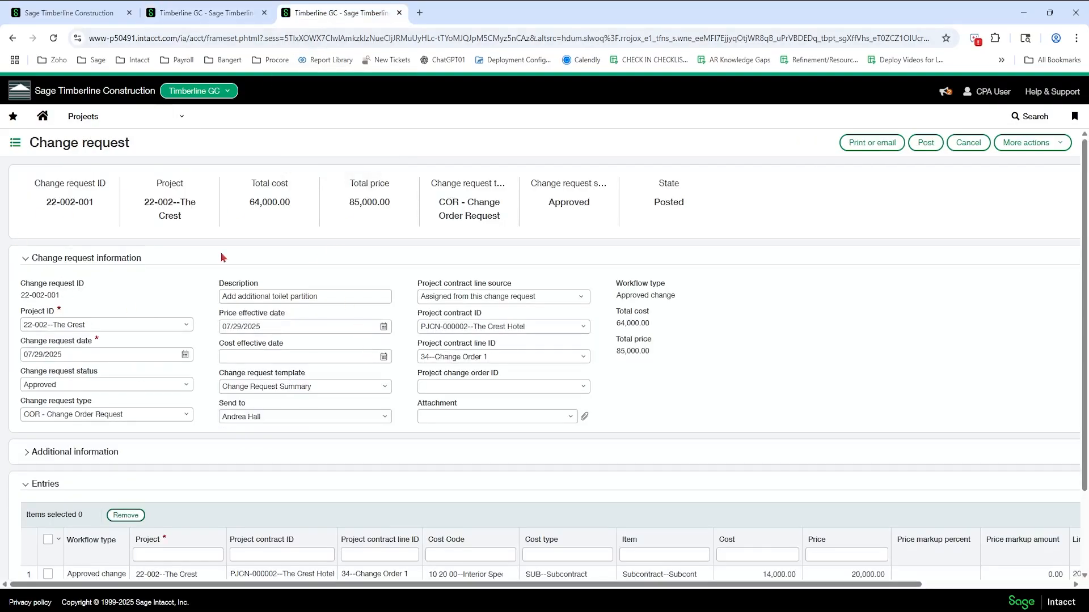
{"action": "left_click", "coordinate": [448, 297]}
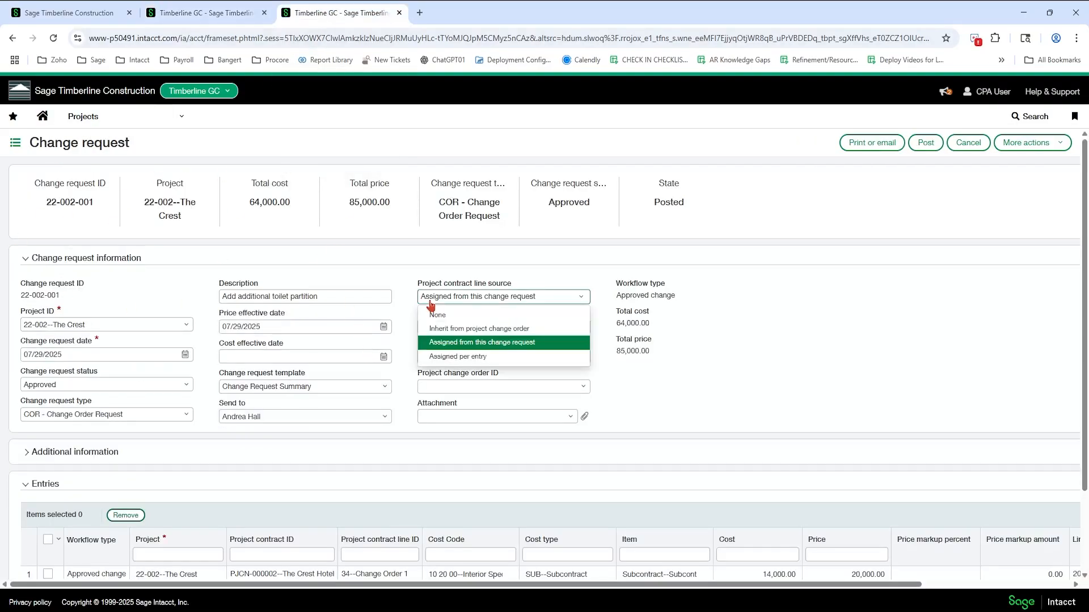
{"action": "left_click", "coordinate": [449, 330]}
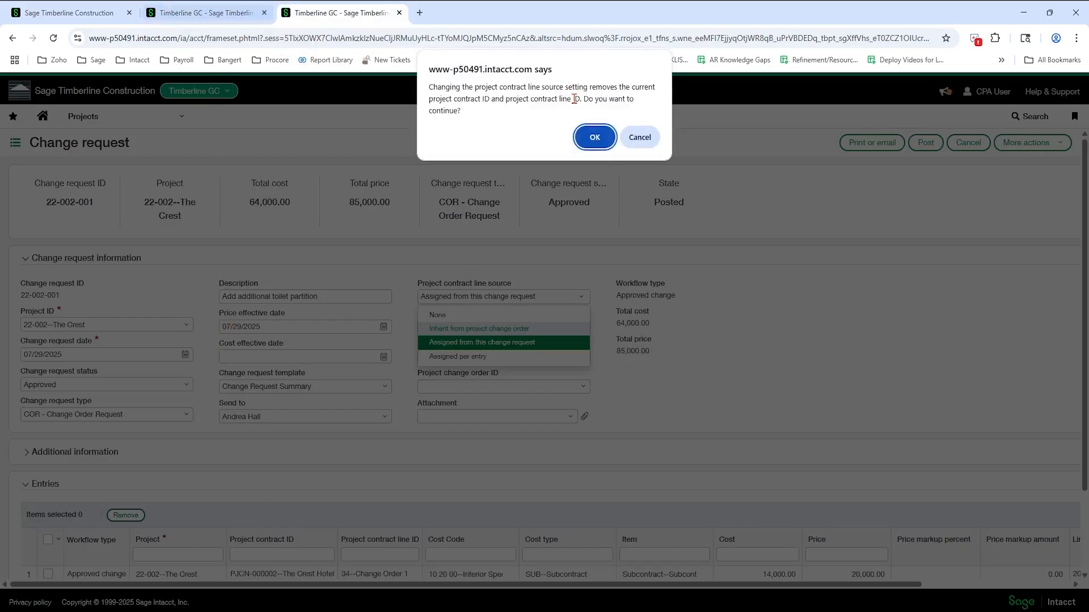
{"action": "left_click", "coordinate": [645, 149]}
{"action": "left_click", "coordinate": [462, 298]}
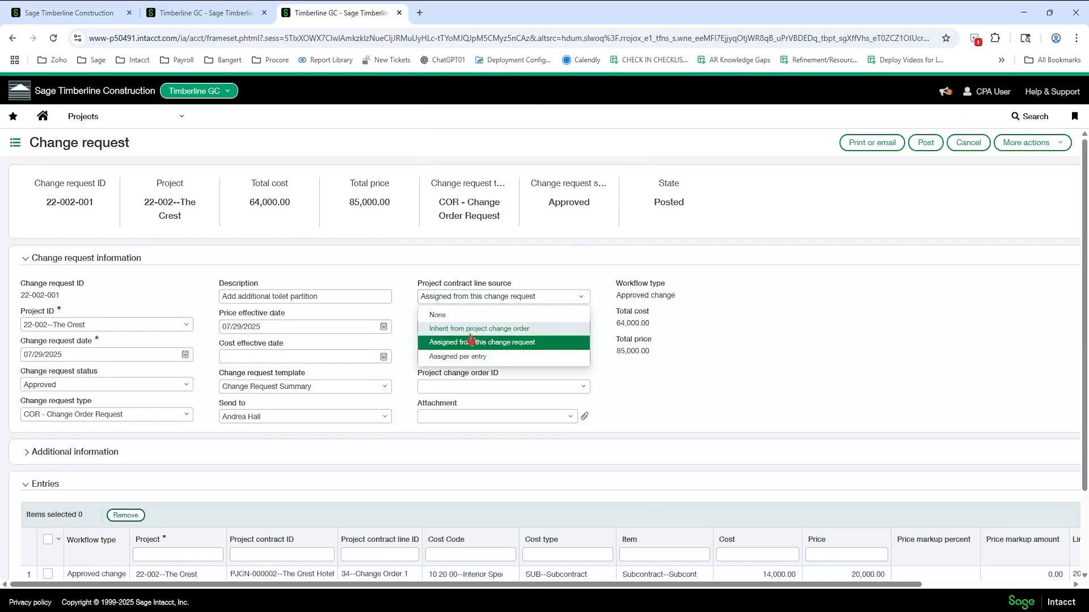
{"action": "left_click", "coordinate": [787, 320]}
{"action": "left_click", "coordinate": [201, 12]}
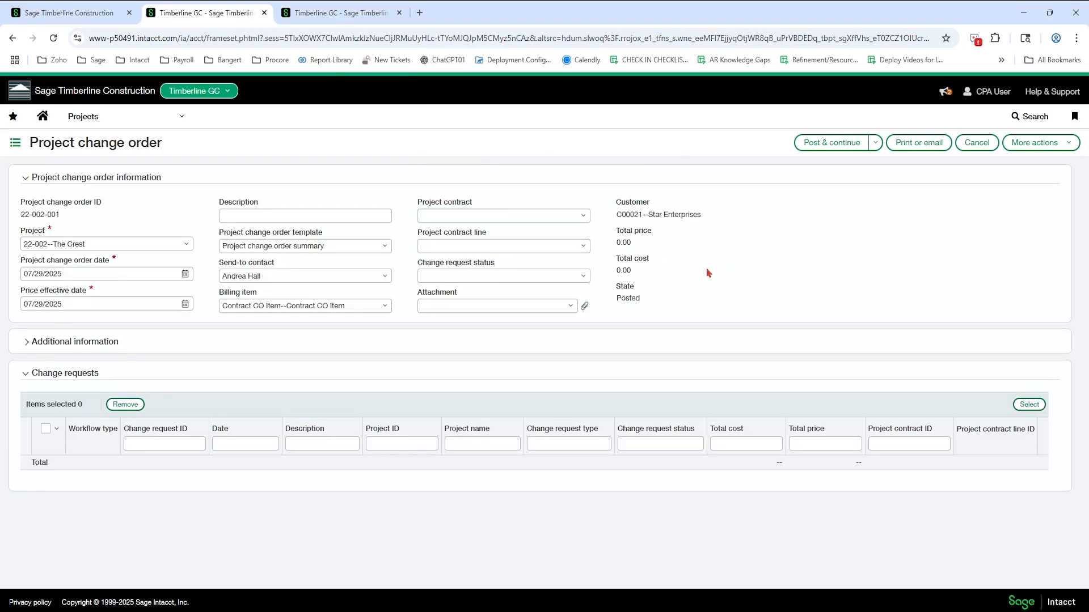
Set the change request status of the project change order to Pending
{"action": "left_click", "coordinate": [577, 277]}
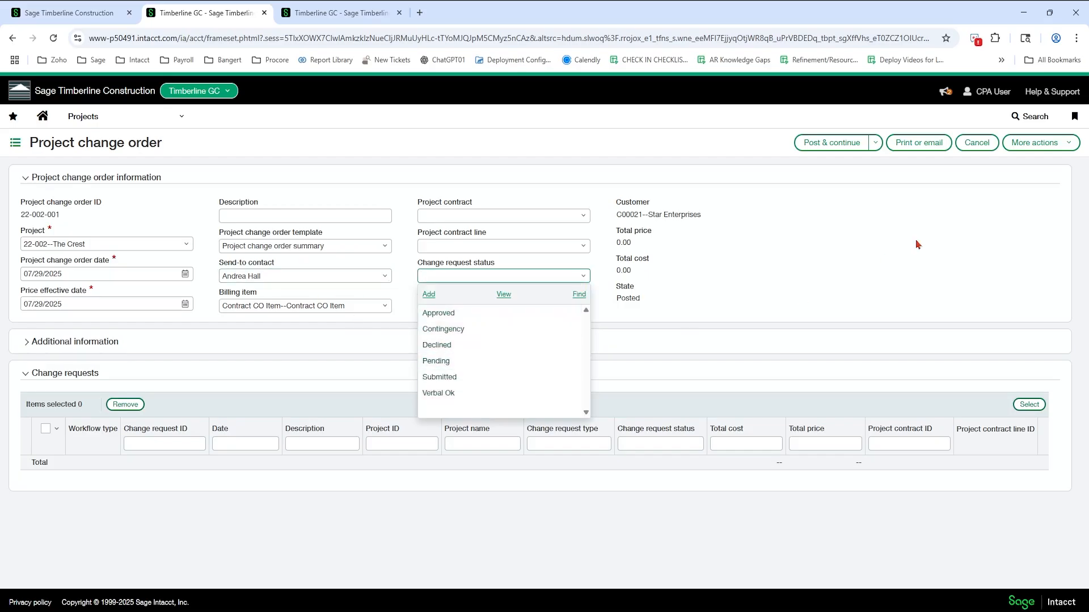
{"action": "left_click", "coordinate": [873, 251]}
{"action": "left_click", "coordinate": [584, 278]}
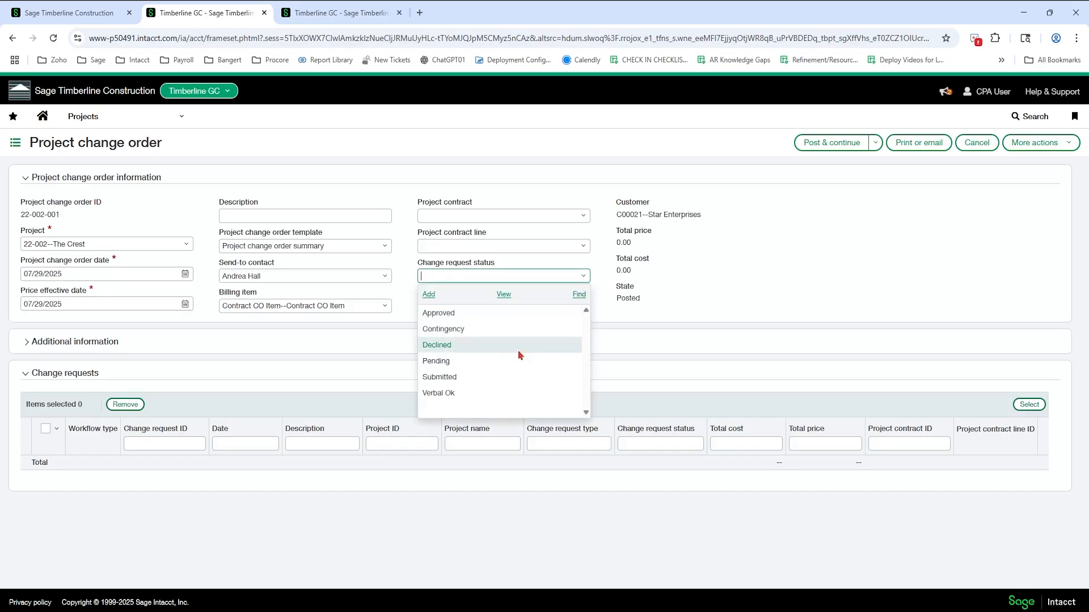
{"action": "left_click", "coordinate": [499, 362]}
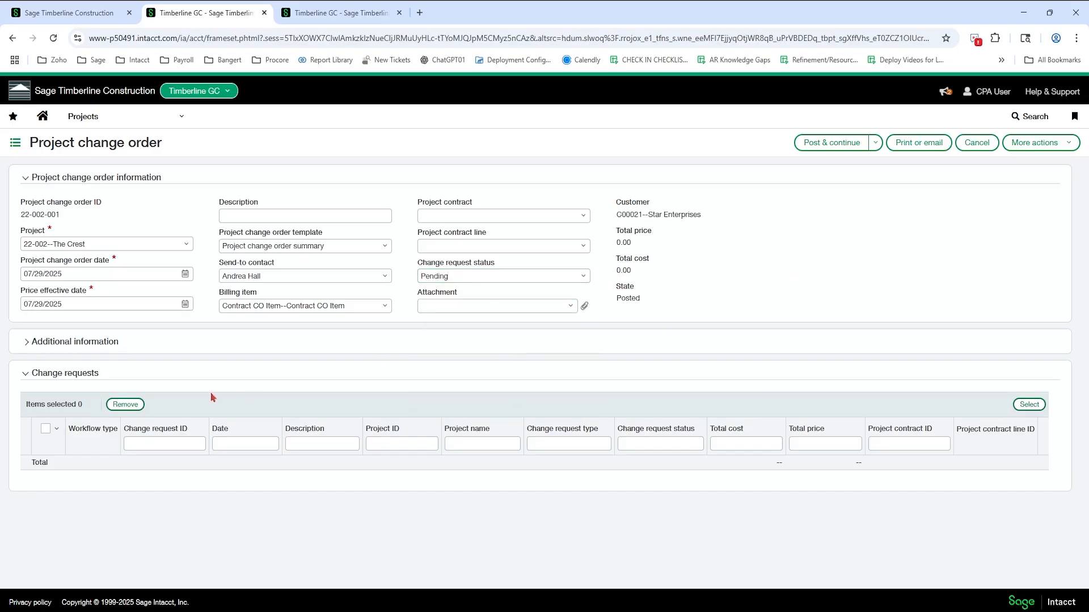
Examine the change order's additional information, including its schedule, internal reference and external reference number fields
{"action": "left_click", "coordinate": [88, 343]}
{"action": "scroll", "coordinate": [101, 427], "scroll_direction": "down", "scroll_amount": 4}
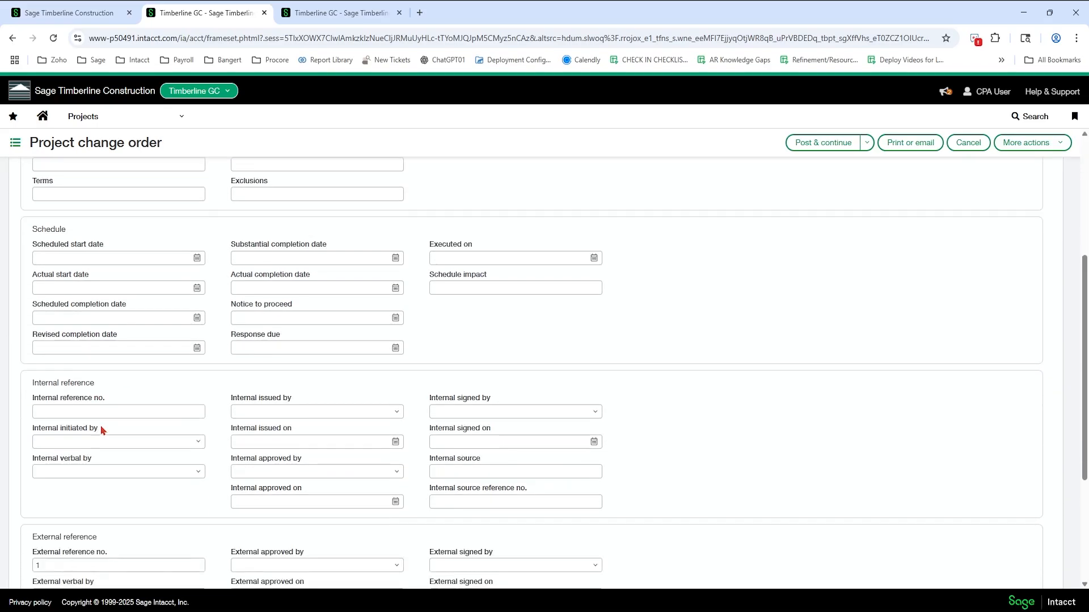
{"action": "scroll", "coordinate": [97, 434], "scroll_direction": "down", "scroll_amount": 3}
{"action": "left_click", "coordinate": [58, 443]}
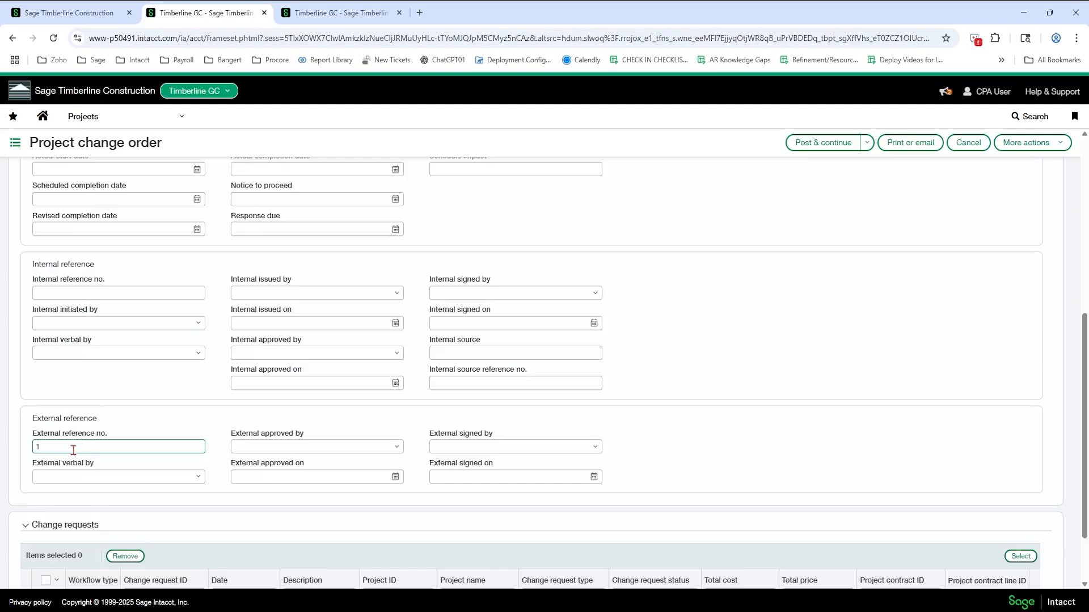
{"action": "scroll", "coordinate": [71, 449], "scroll_direction": "up", "scroll_amount": 10}
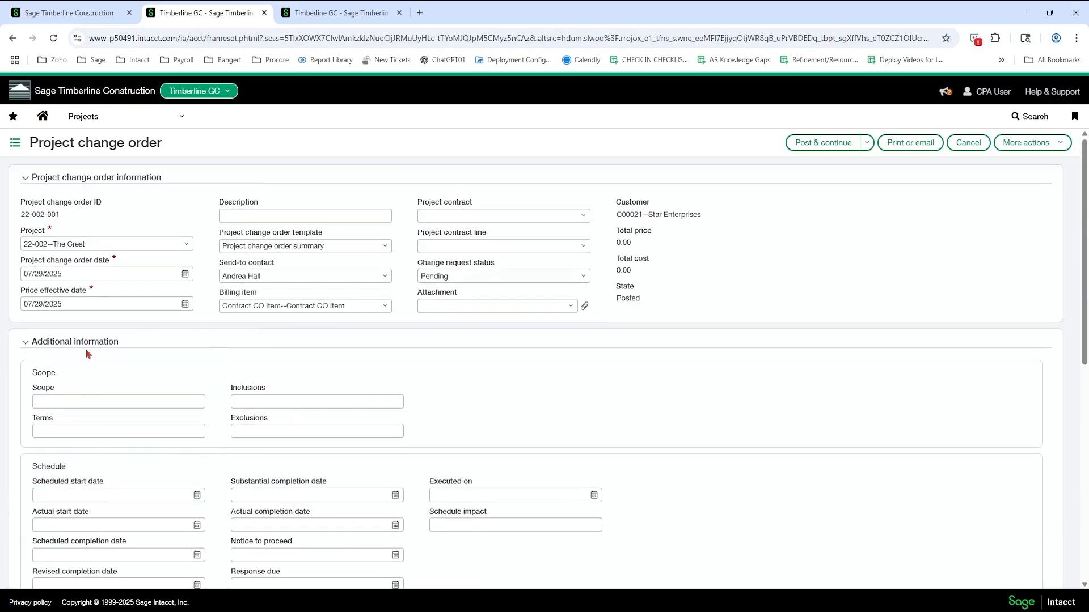
{"action": "left_click", "coordinate": [274, 342]}
{"action": "left_click", "coordinate": [481, 277]}
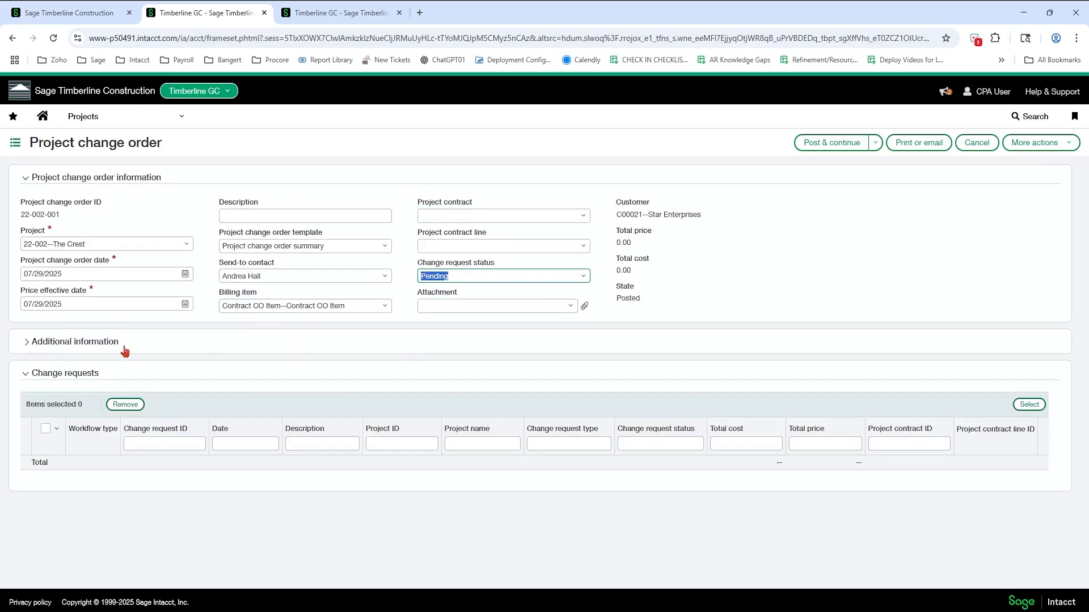
{"action": "left_click", "coordinate": [101, 347]}
{"action": "scroll", "coordinate": [111, 422], "scroll_direction": "down", "scroll_amount": 5}
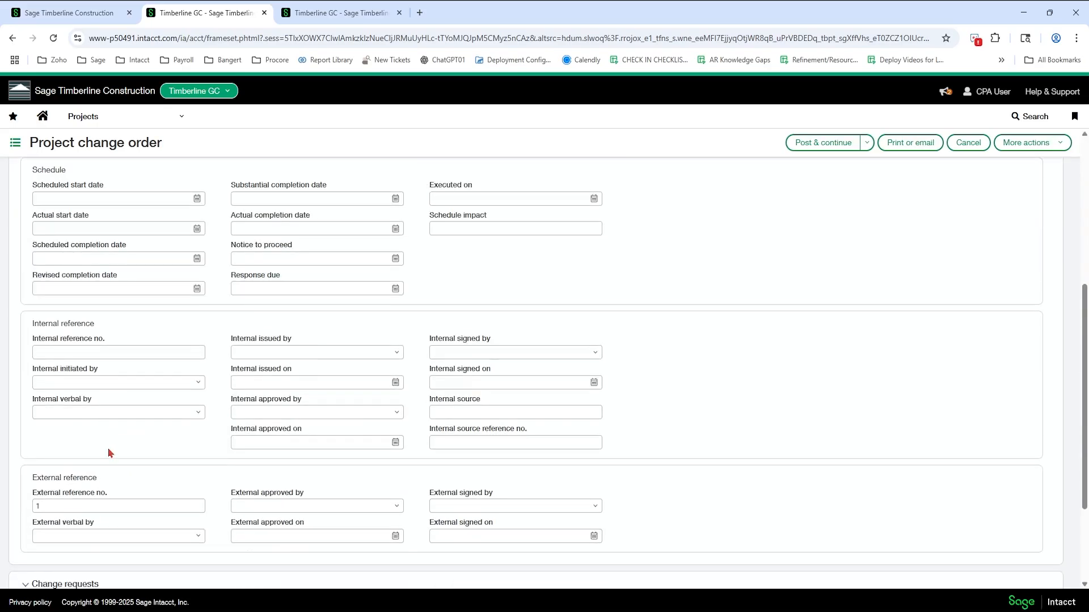
{"action": "scroll", "coordinate": [108, 431], "scroll_direction": "up", "scroll_amount": 5}
{"action": "left_click", "coordinate": [69, 353]}
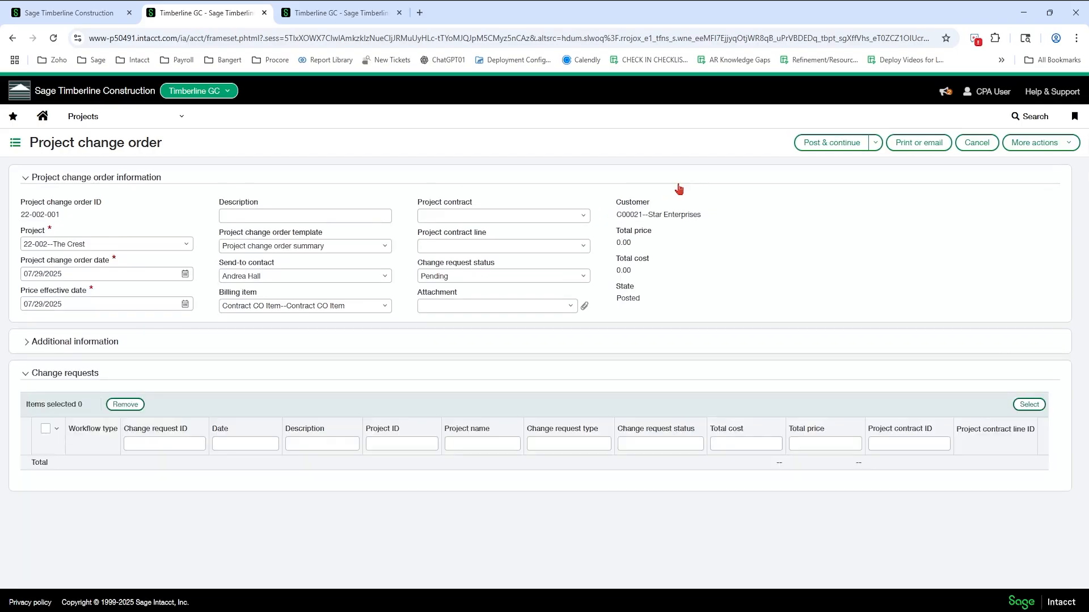
Post project change order 22-002-001 and return to the list of project change orders
{"action": "left_click", "coordinate": [876, 143]}
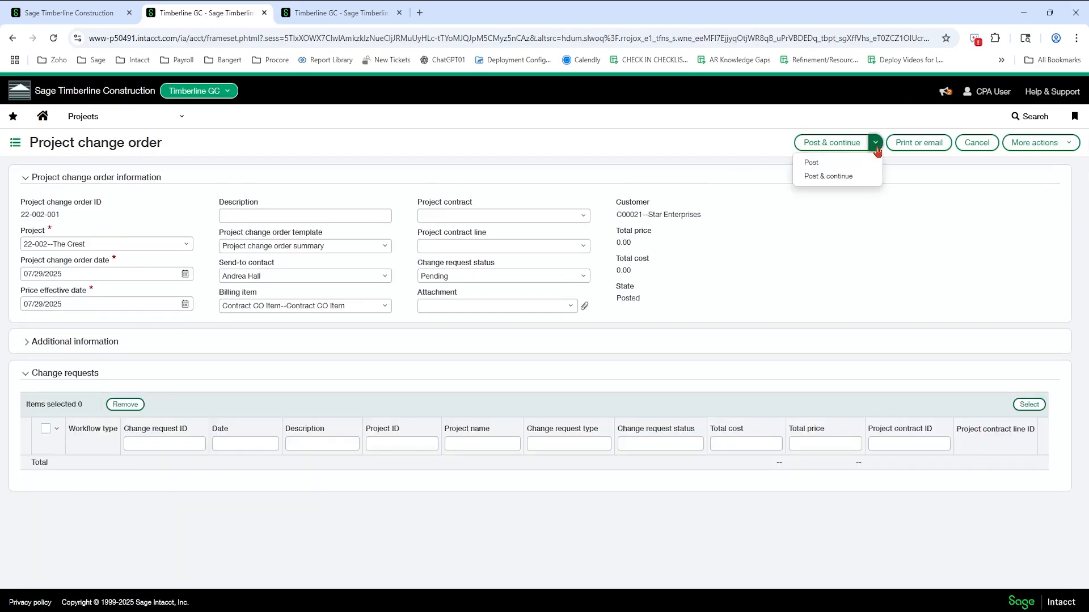
{"action": "left_click", "coordinate": [840, 165]}
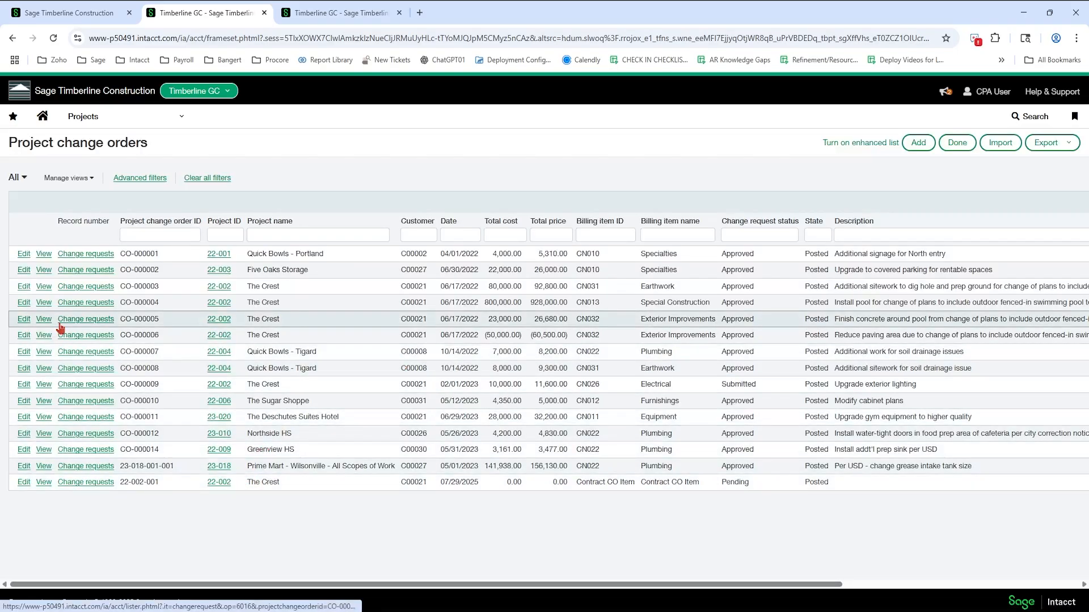
Add change request 22-002-001 to project change order 22-002-001 and post the change order
{"action": "left_click", "coordinate": [24, 482]}
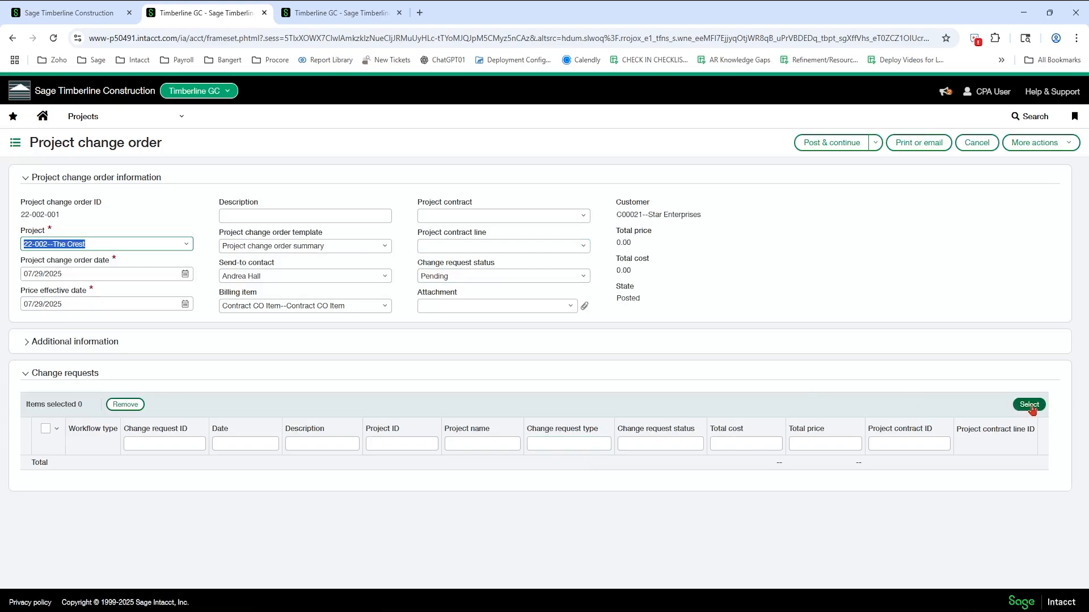
{"action": "left_click", "coordinate": [1030, 406]}
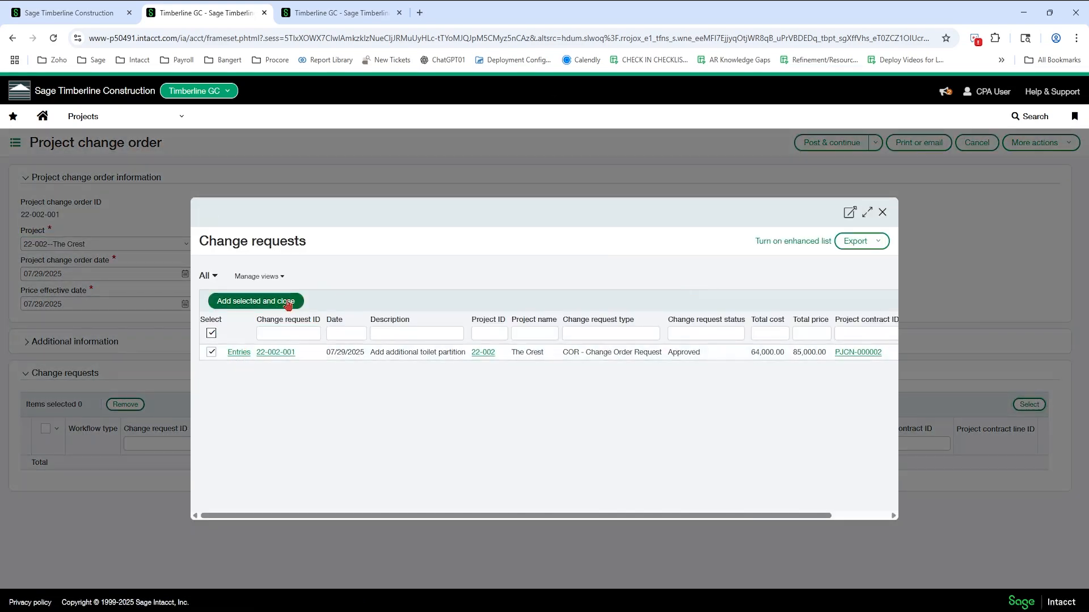
{"action": "left_click", "coordinate": [266, 301]}
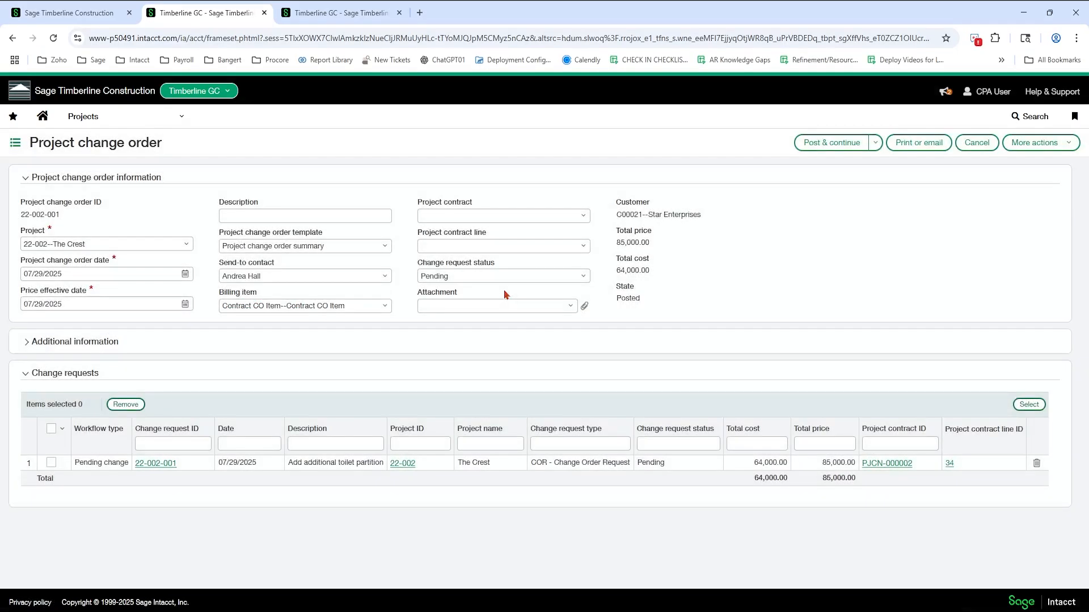
{"action": "left_click", "coordinate": [875, 142]}
{"action": "left_click", "coordinate": [837, 169]}
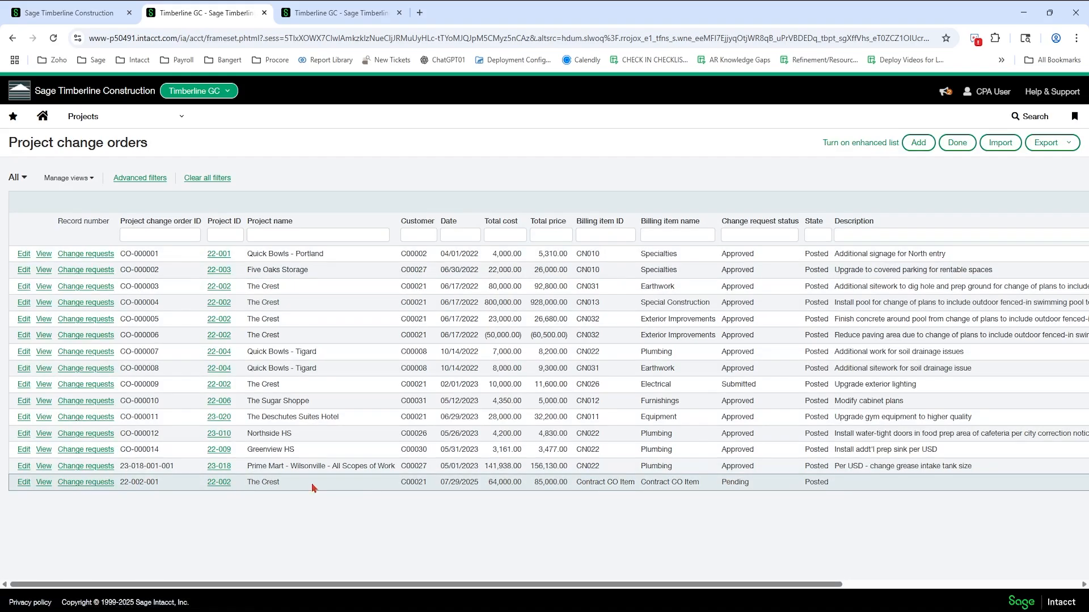
Review the change requests linked to project change order 22-002-001, and check its change request status in the list
{"action": "left_click", "coordinate": [88, 483]}
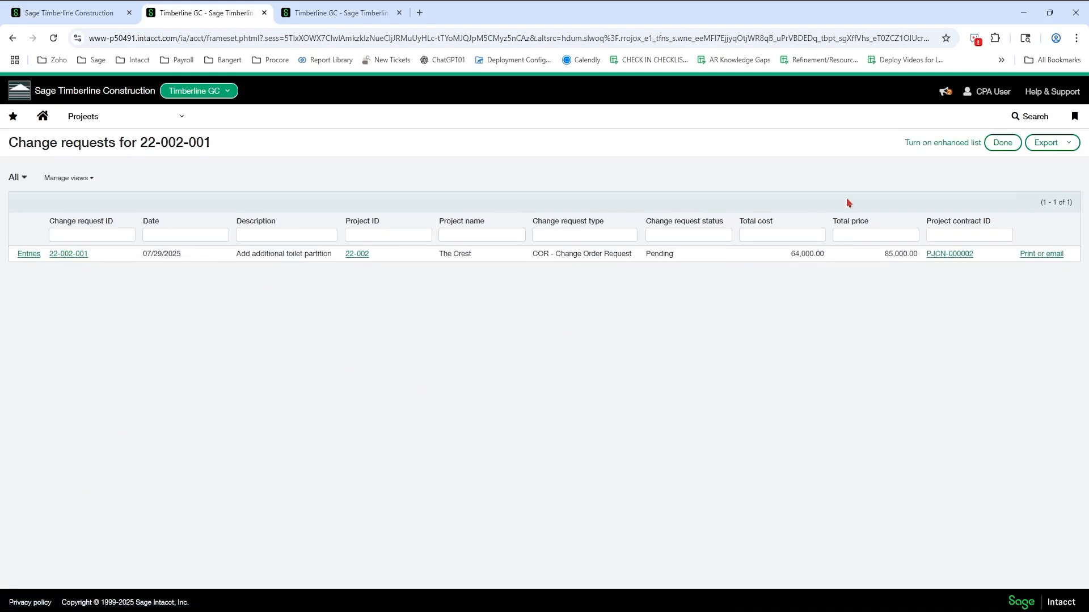
{"action": "left_click", "coordinate": [1003, 143]}
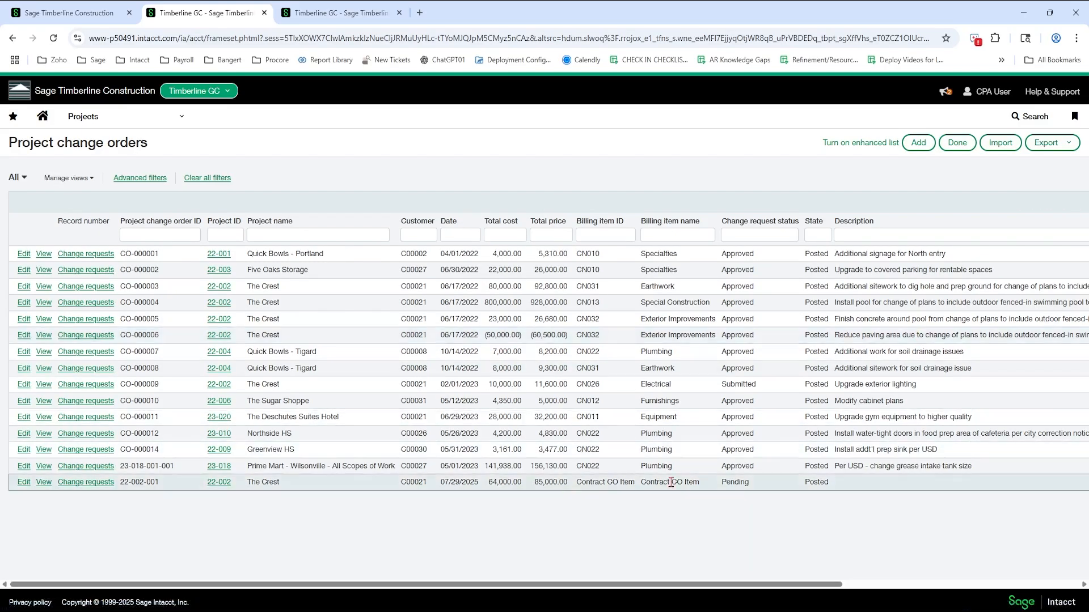
{"action": "left_click_drag", "start_coordinate": [724, 478], "coordinate": [750, 482]}
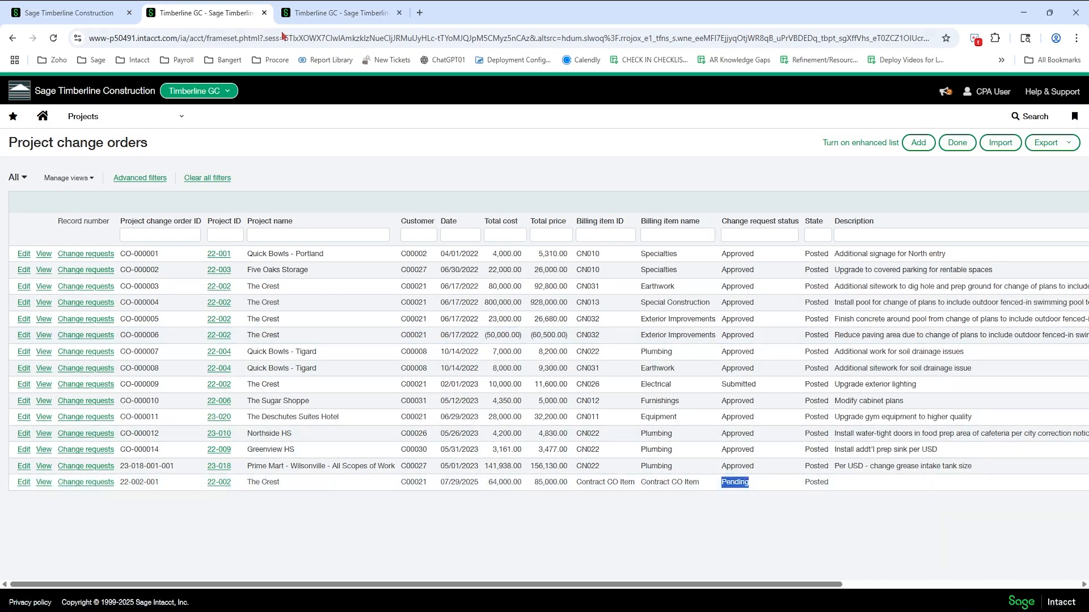
Check the change request status inside project change order 22-002-001, compare it with the open change request, and return to the change order list
{"action": "left_click", "coordinate": [23, 482]}
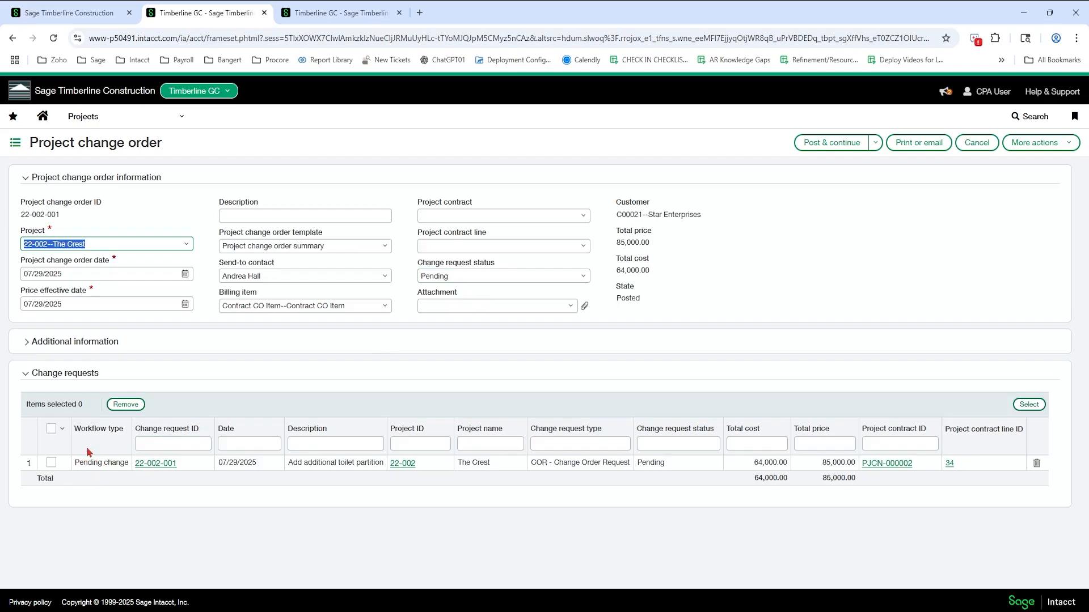
{"action": "left_click", "coordinate": [453, 276]}
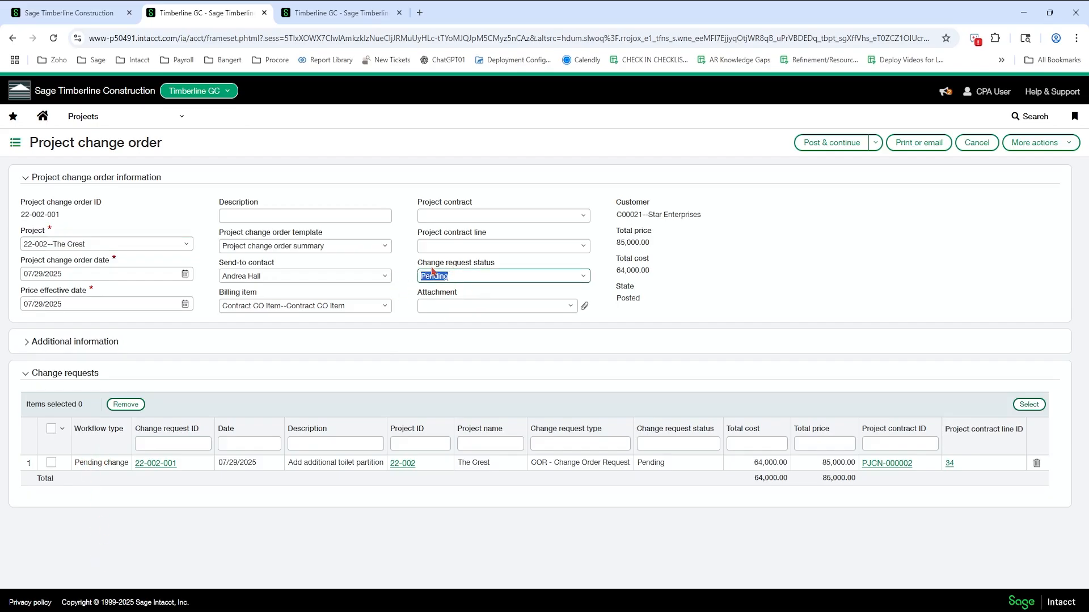
{"action": "left_click", "coordinate": [977, 142]}
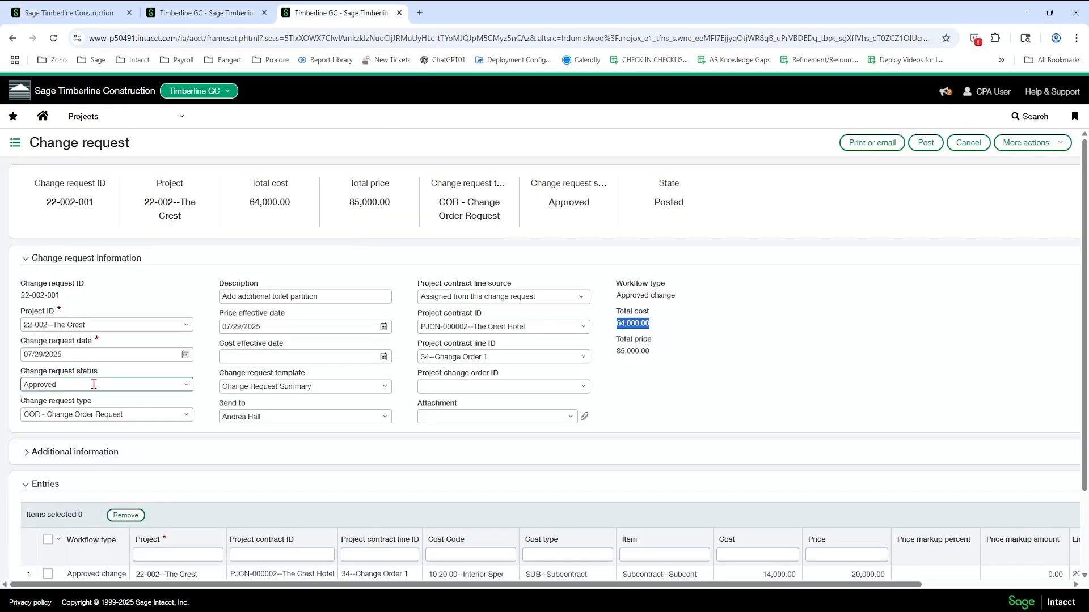
{"action": "left_click", "coordinate": [231, 14]}
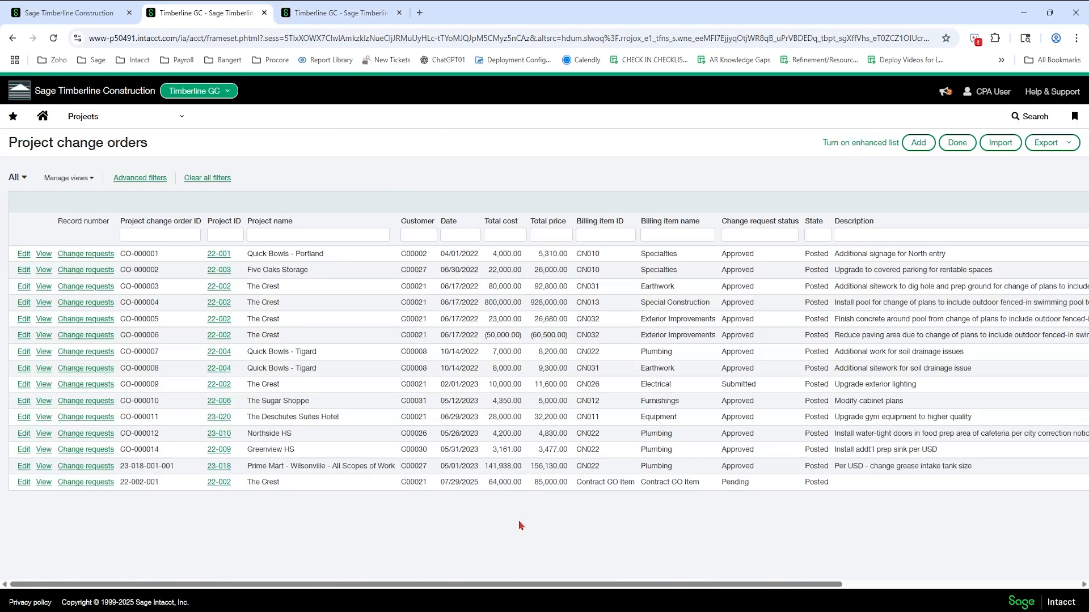
Set the change request status of project change order 22-002-001 to Approved and post it
{"action": "left_click", "coordinate": [23, 482]}
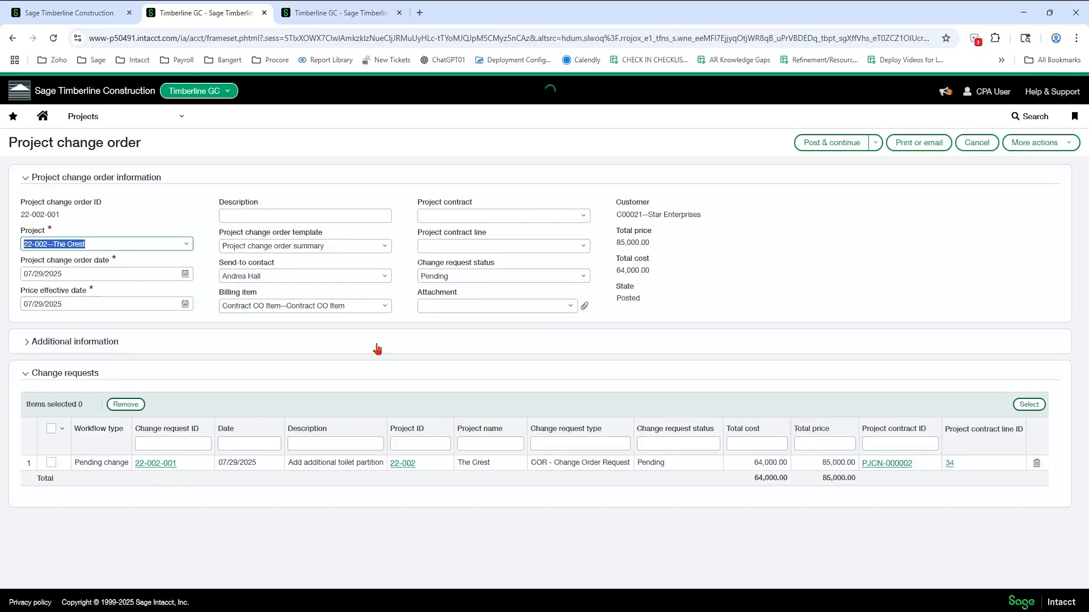
{"action": "left_click", "coordinate": [584, 278]}
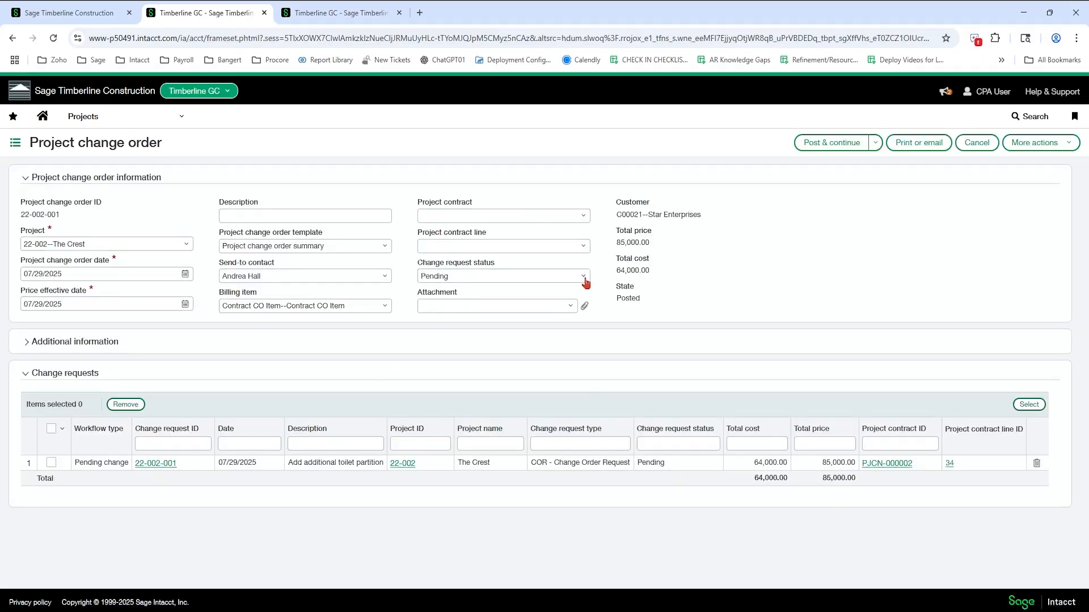
{"action": "left_click", "coordinate": [585, 277]}
{"action": "left_click", "coordinate": [433, 311]}
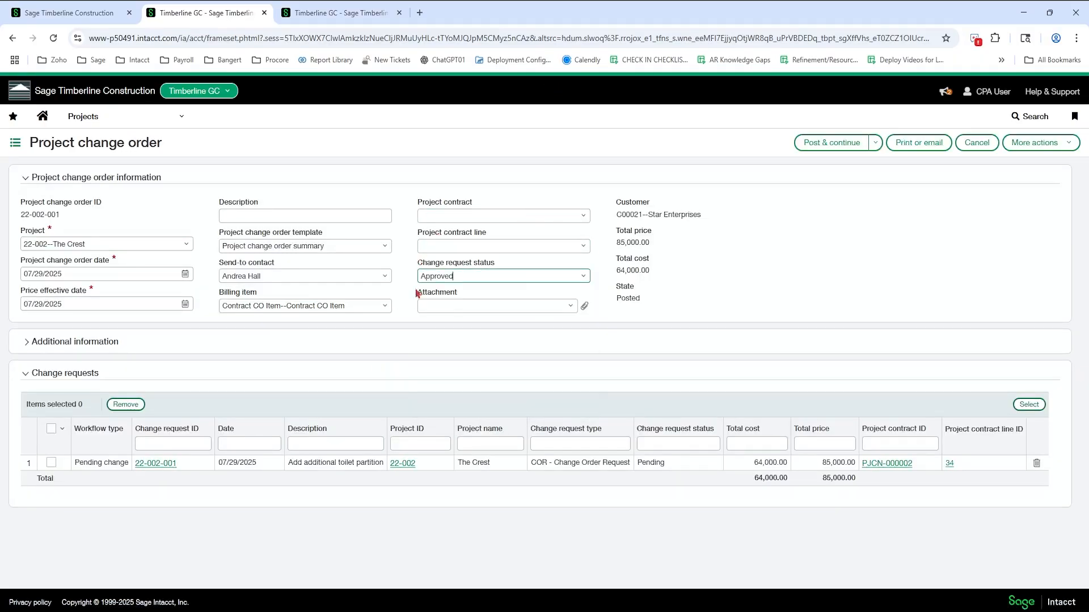
{"action": "left_click", "coordinate": [876, 142]}
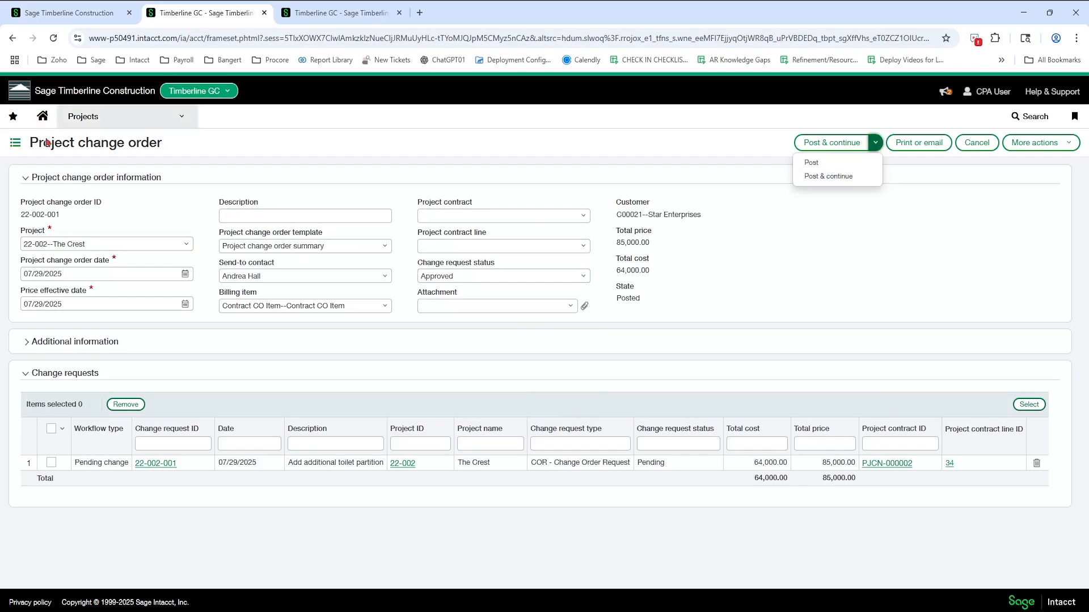
{"action": "left_click", "coordinate": [840, 166]}
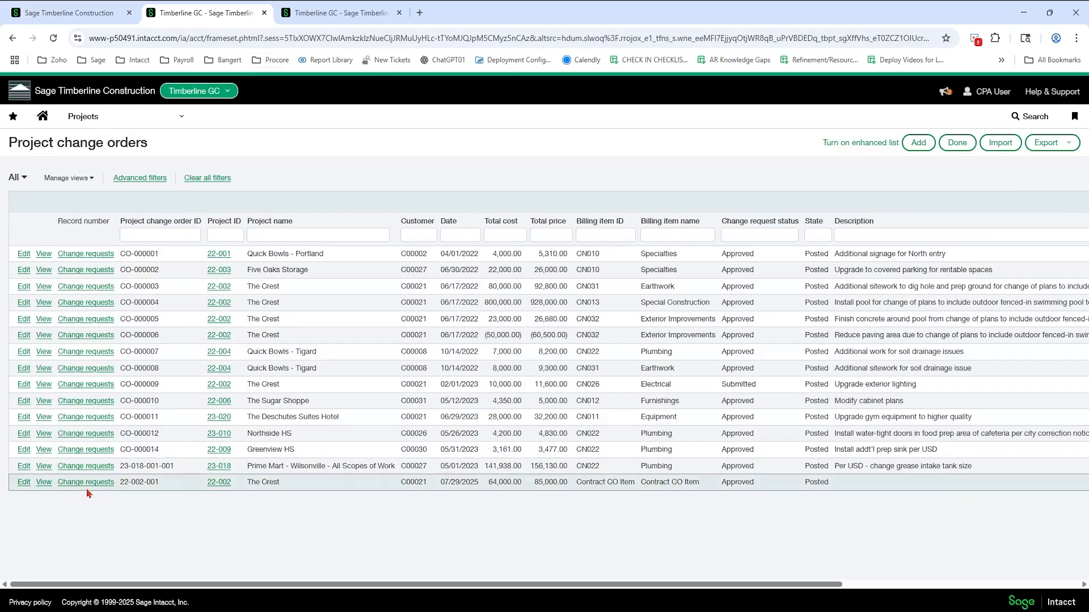
Check the status of the change request linked to project change order 22-002-001 and return to the change order list
{"action": "left_click", "coordinate": [86, 483]}
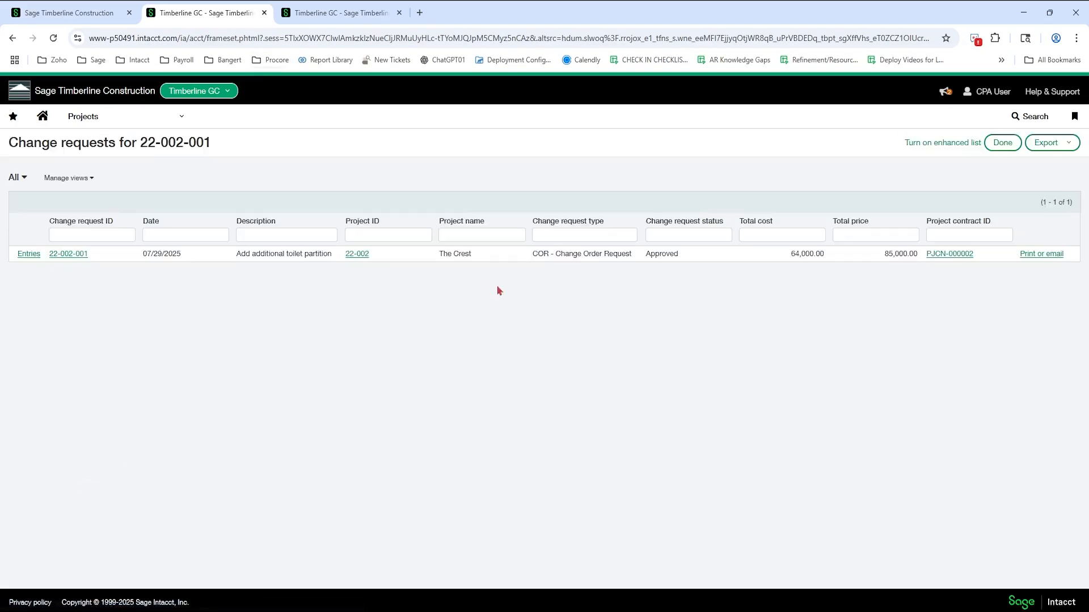
{"action": "left_click_drag", "start_coordinate": [651, 255], "coordinate": [695, 273]}
{"action": "left_click", "coordinate": [701, 319]}
{"action": "left_click", "coordinate": [1002, 143]}
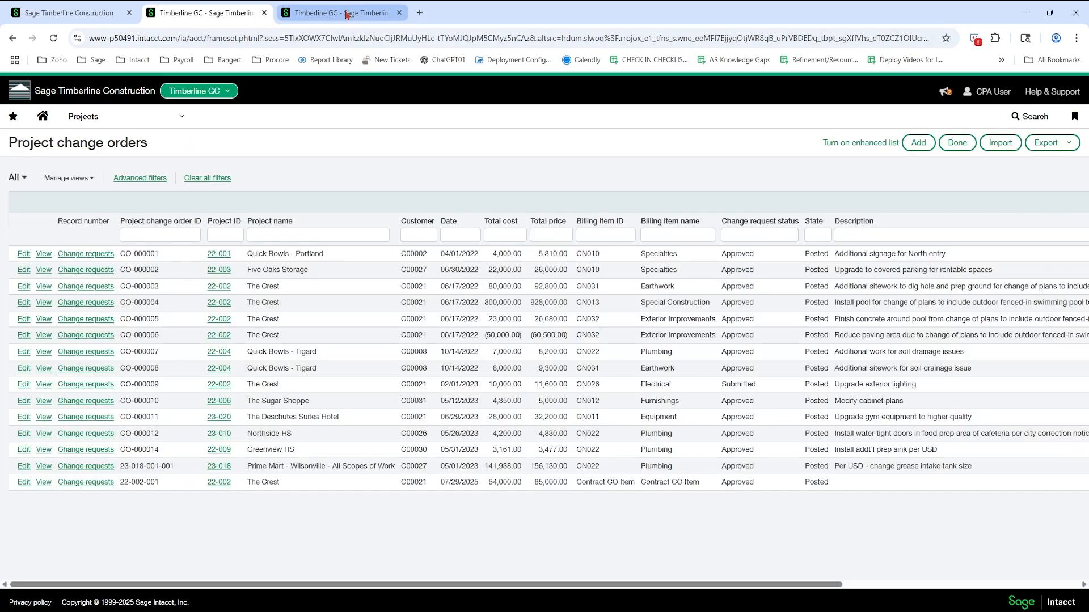
Close the open change request without saving and return to the list of project change orders
{"action": "left_click", "coordinate": [347, 14]}
{"action": "left_click", "coordinate": [968, 142]}
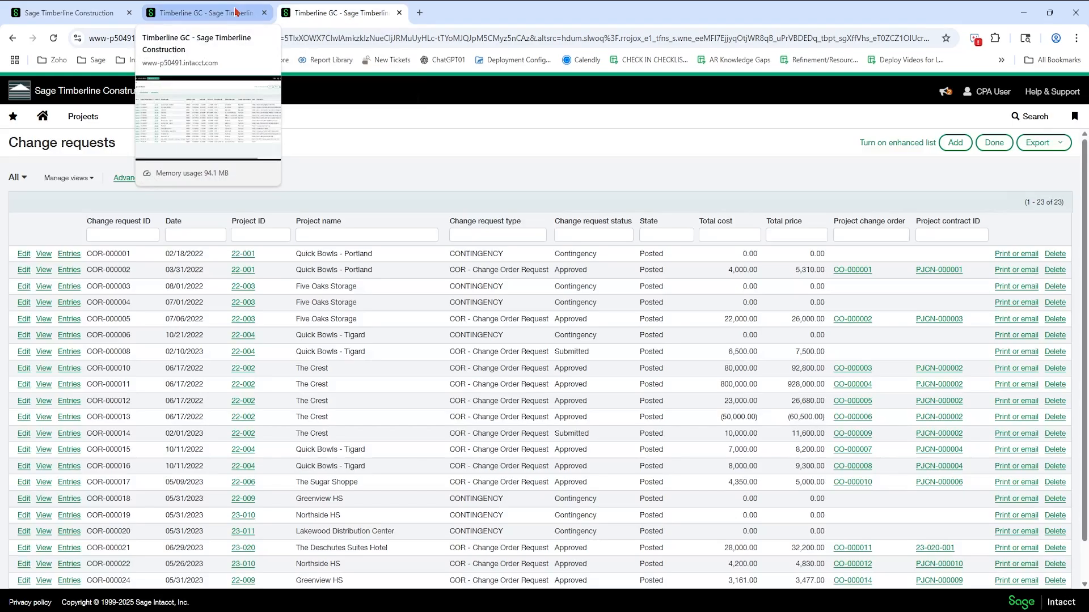
{"action": "left_click", "coordinate": [236, 13]}
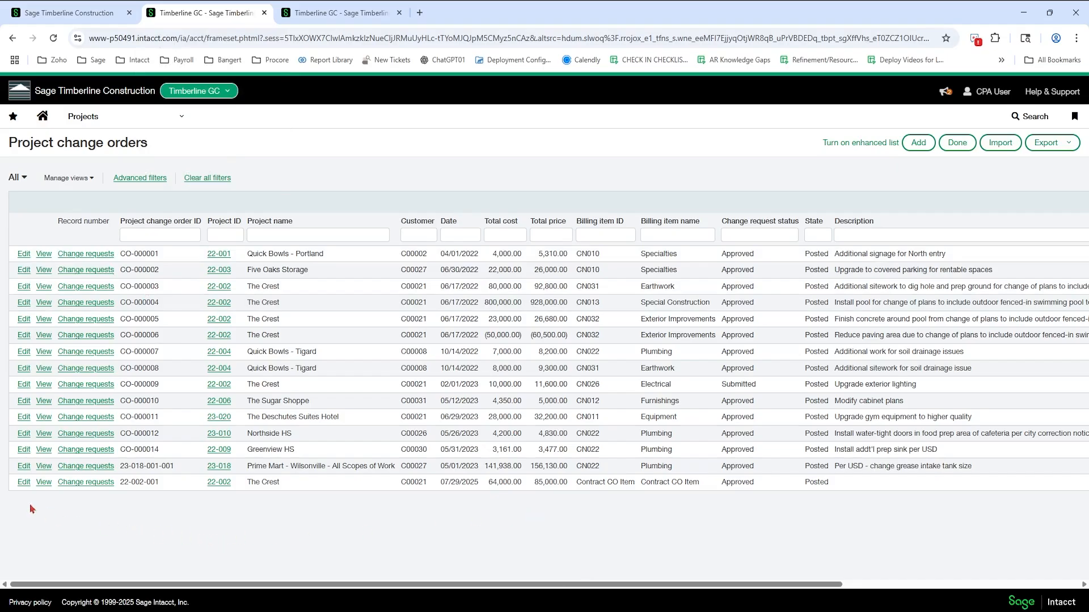
Open project change order 22-002-001 and view the details of its linked change request
{"action": "left_click", "coordinate": [24, 482]}
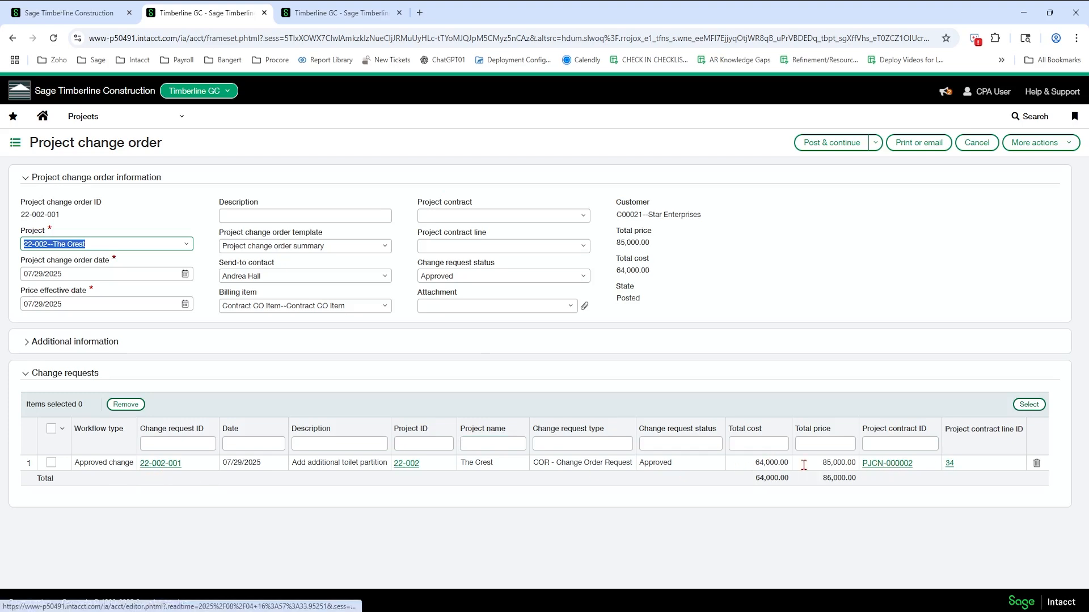
{"action": "left_click", "coordinate": [154, 464]}
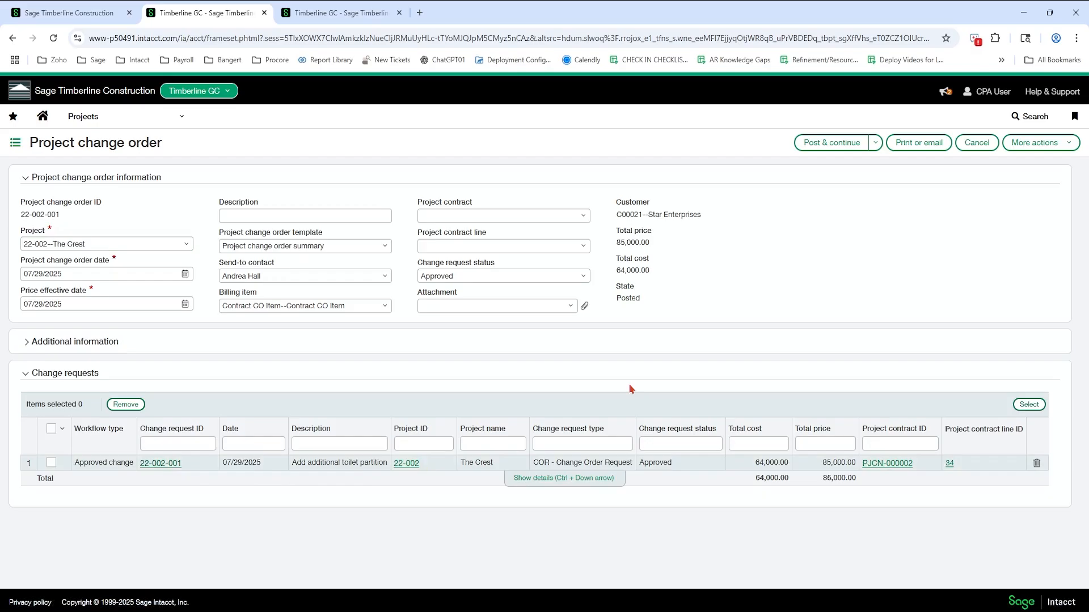
{"action": "left_click", "coordinate": [168, 464]}
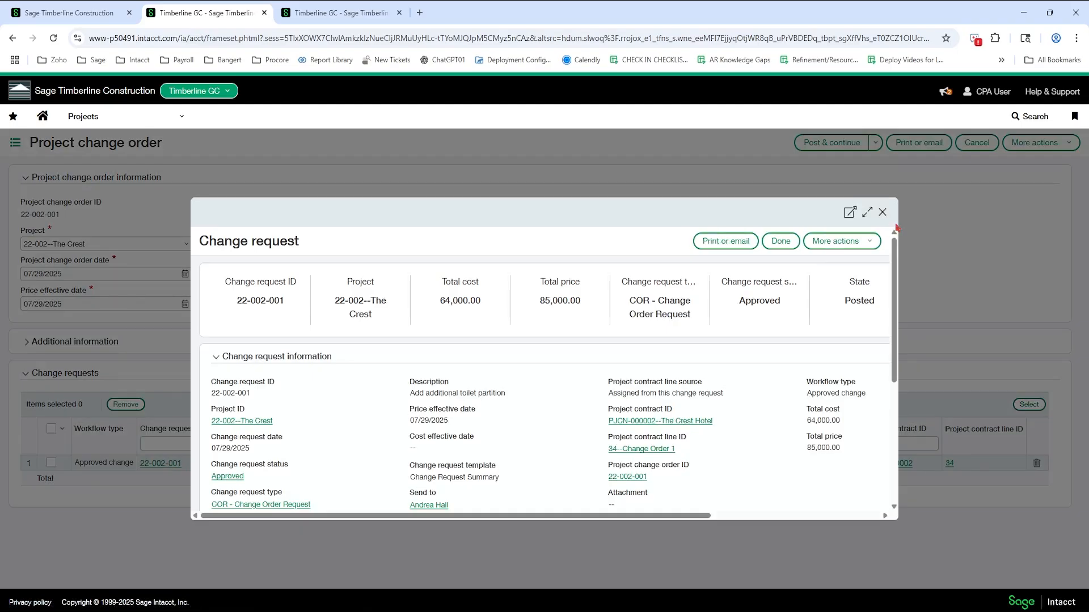
{"action": "left_click", "coordinate": [883, 212]}
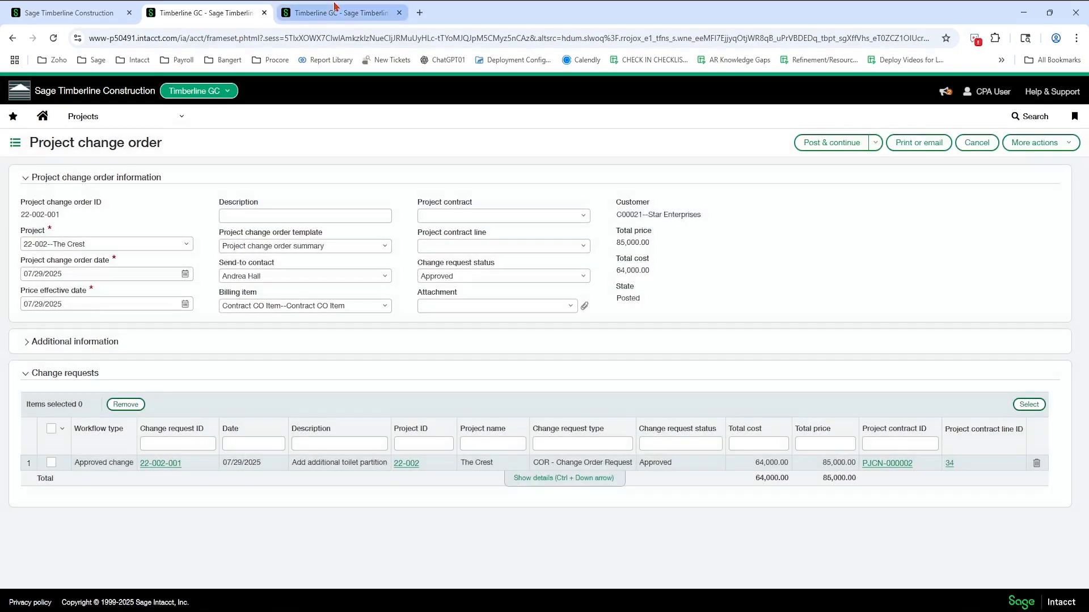
Clear the project change order ID on change request 22-002-001 and post the change request
{"action": "left_click", "coordinate": [335, 9]}
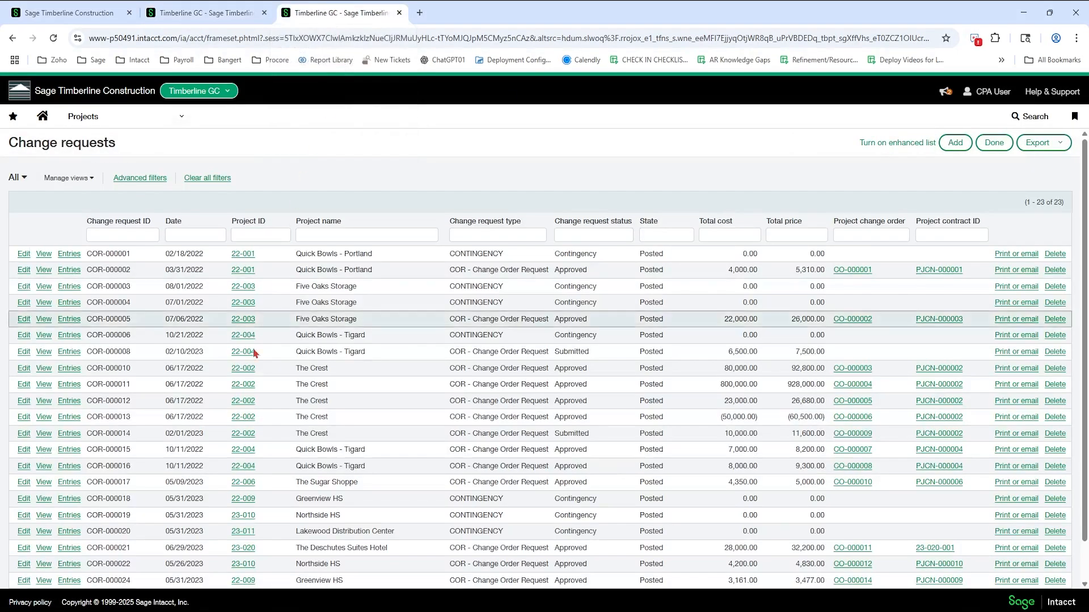
{"action": "scroll", "coordinate": [200, 464], "scroll_direction": "down", "scroll_amount": 2}
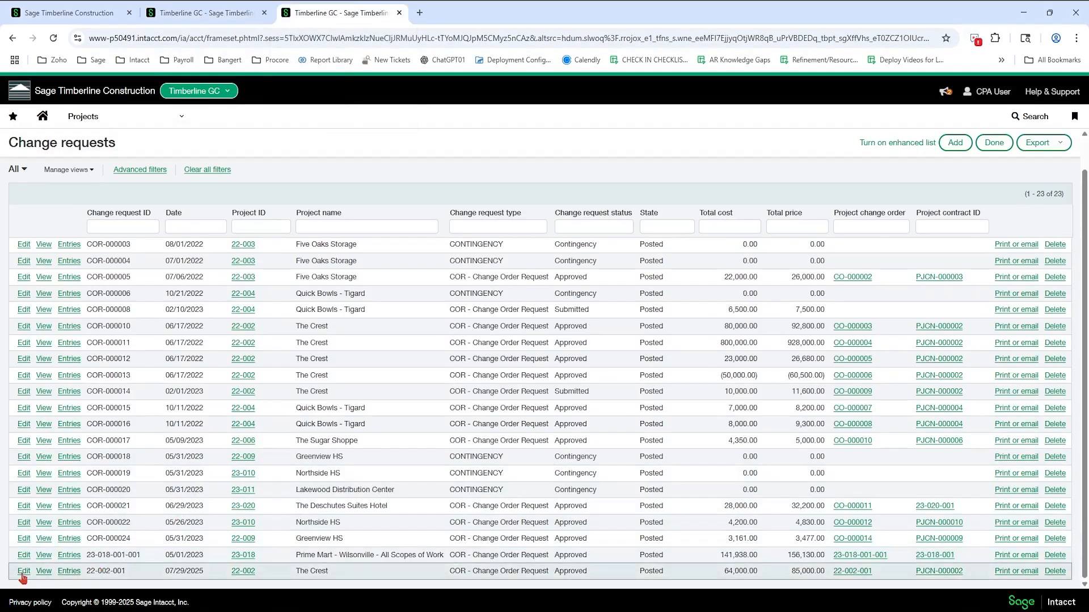
{"action": "left_click", "coordinate": [24, 573]}
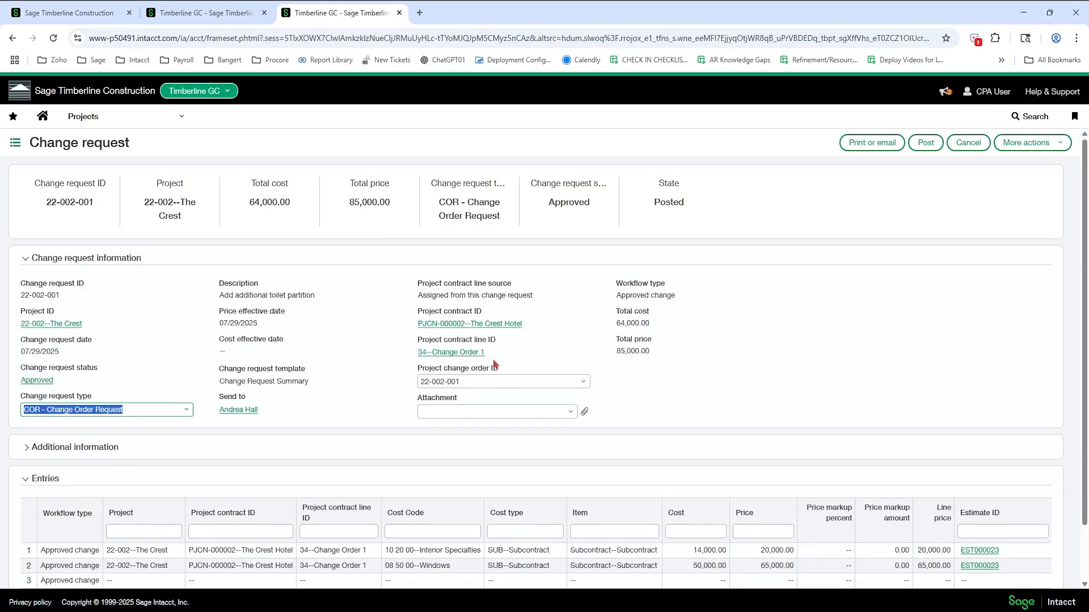
{"action": "left_click", "coordinate": [550, 382]}
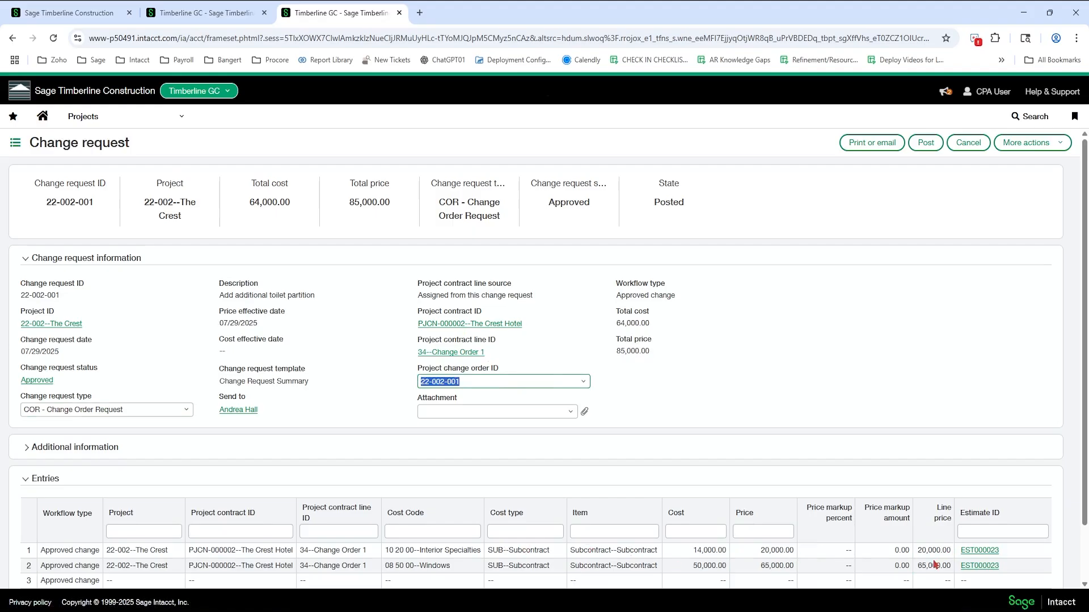
{"action": "left_click", "coordinate": [521, 386]}
{"action": "left_click", "coordinate": [521, 385]}
{"action": "key", "text": "BackSpace"}
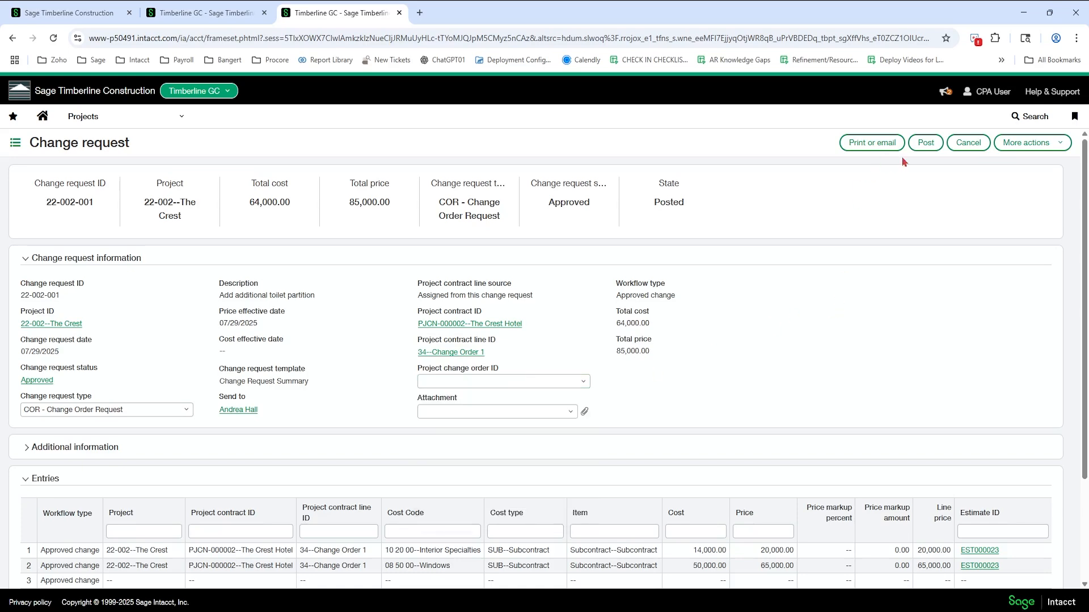
{"action": "left_click", "coordinate": [925, 143]}
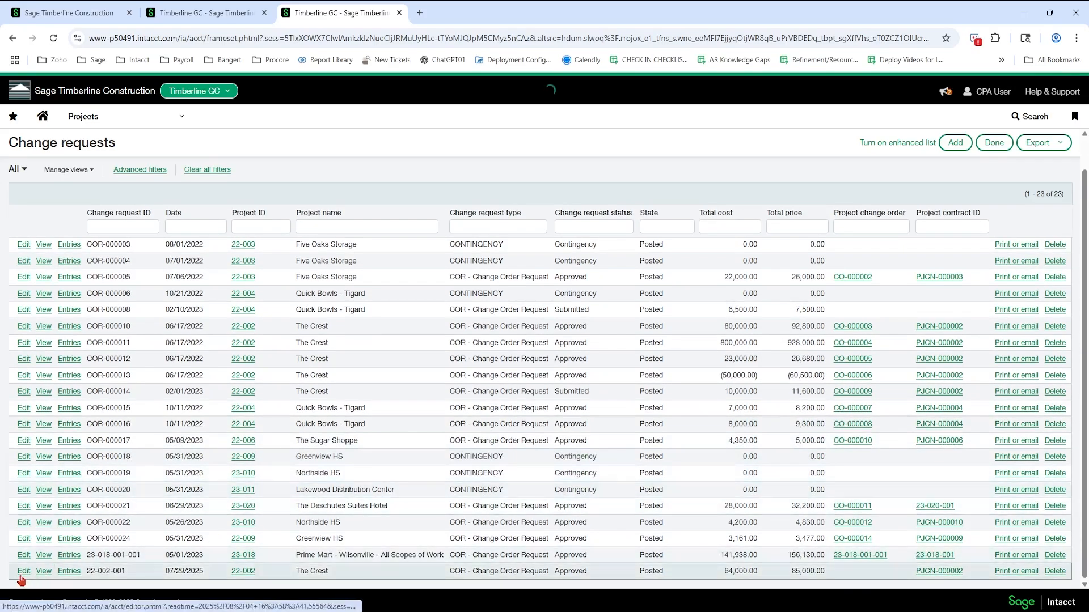
Reopen change request 22-002-001 for editing and set the cost of its Interior Specialties entry to 13,000.00
{"action": "left_click", "coordinate": [21, 579]}
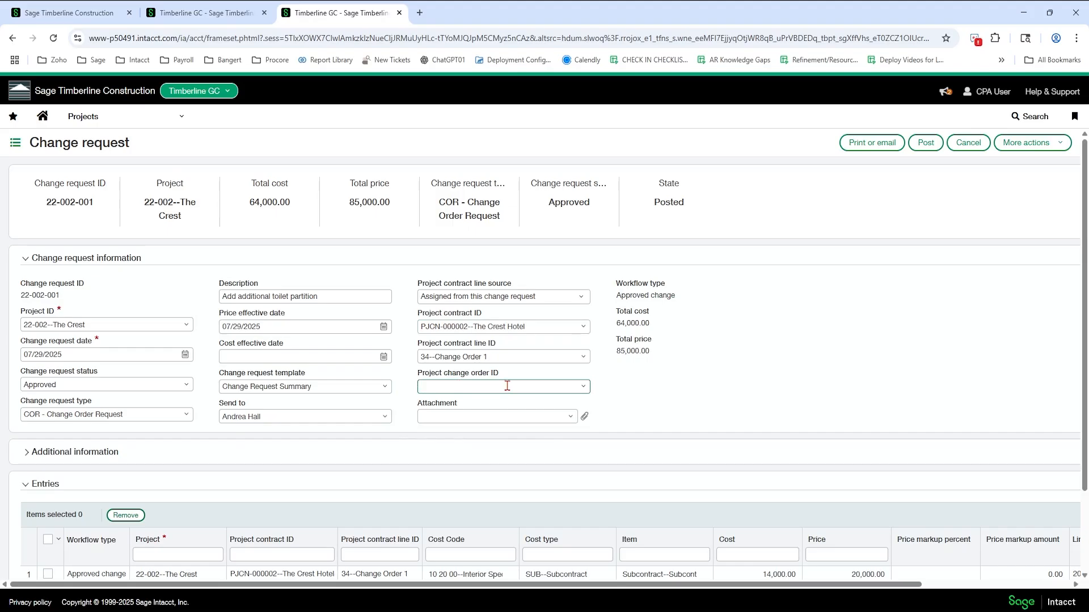
{"action": "scroll", "coordinate": [507, 384], "scroll_direction": "down", "scroll_amount": 1}
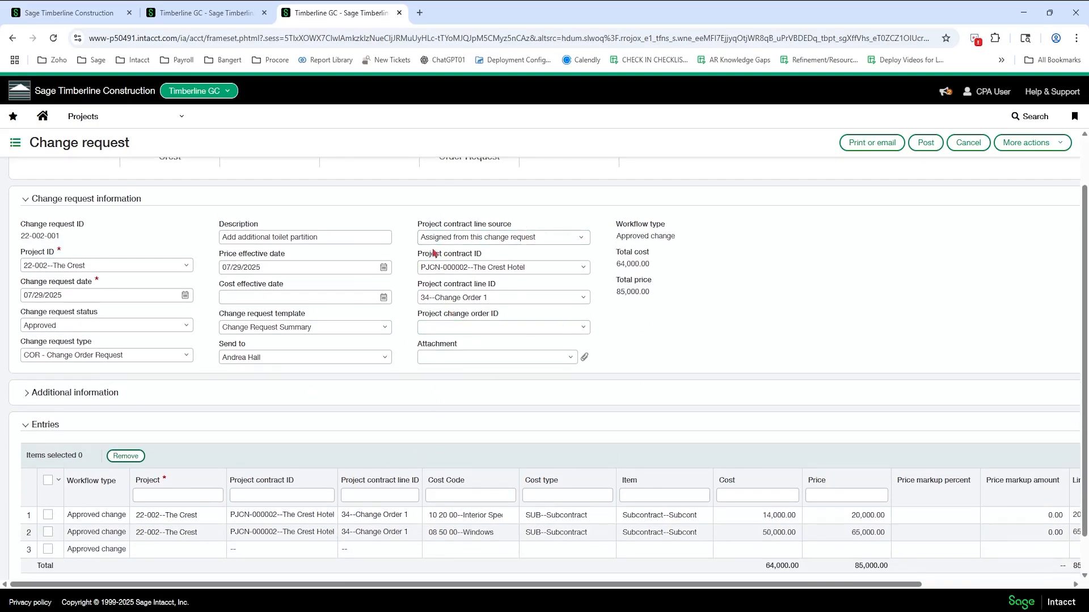
{"action": "left_click", "coordinate": [769, 515]}
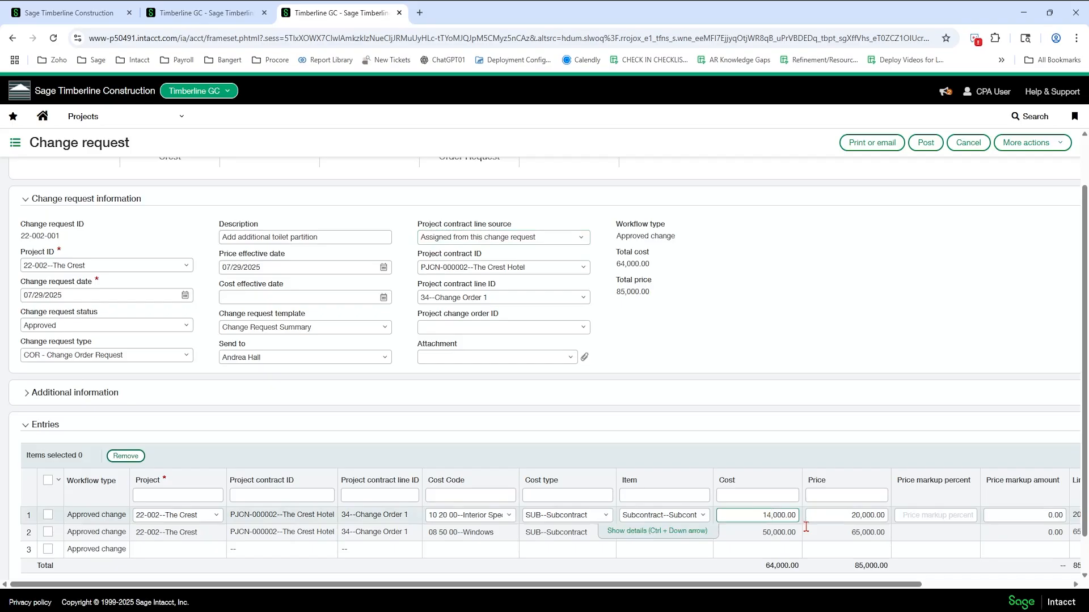
{"action": "type", "text": "3"}
{"action": "left_click", "coordinate": [861, 248]}
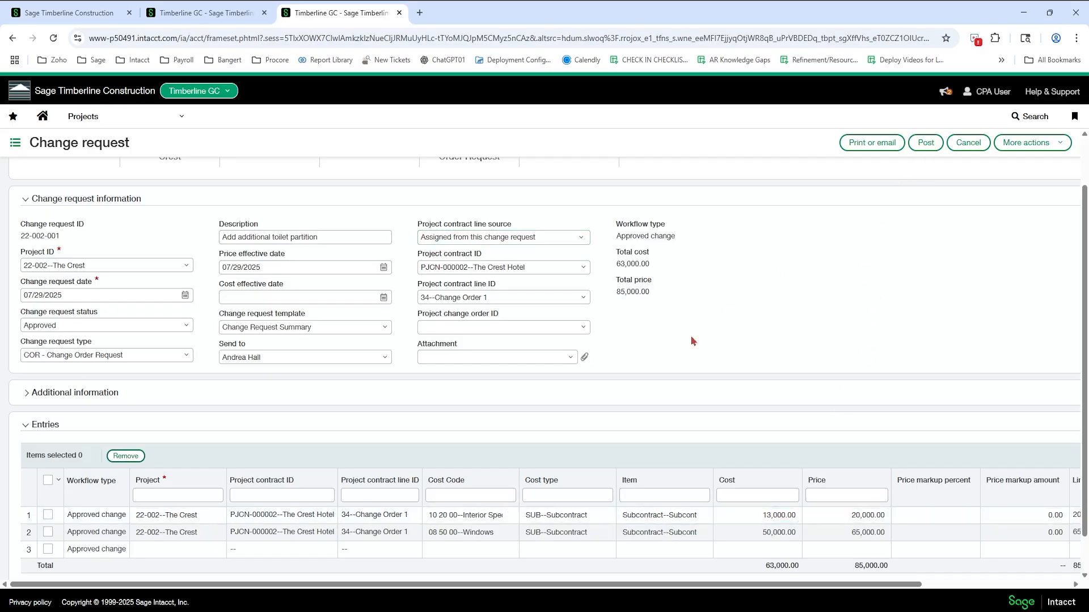
Relink the change request to project change order 22-002-001 and post it
{"action": "left_click", "coordinate": [583, 329]}
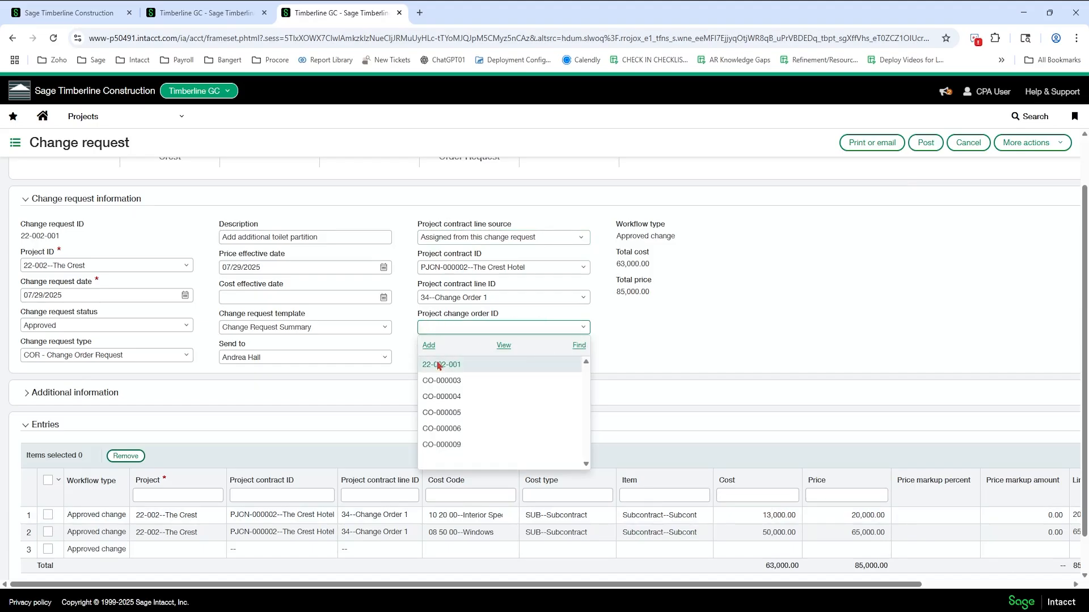
{"action": "left_click", "coordinate": [781, 320]}
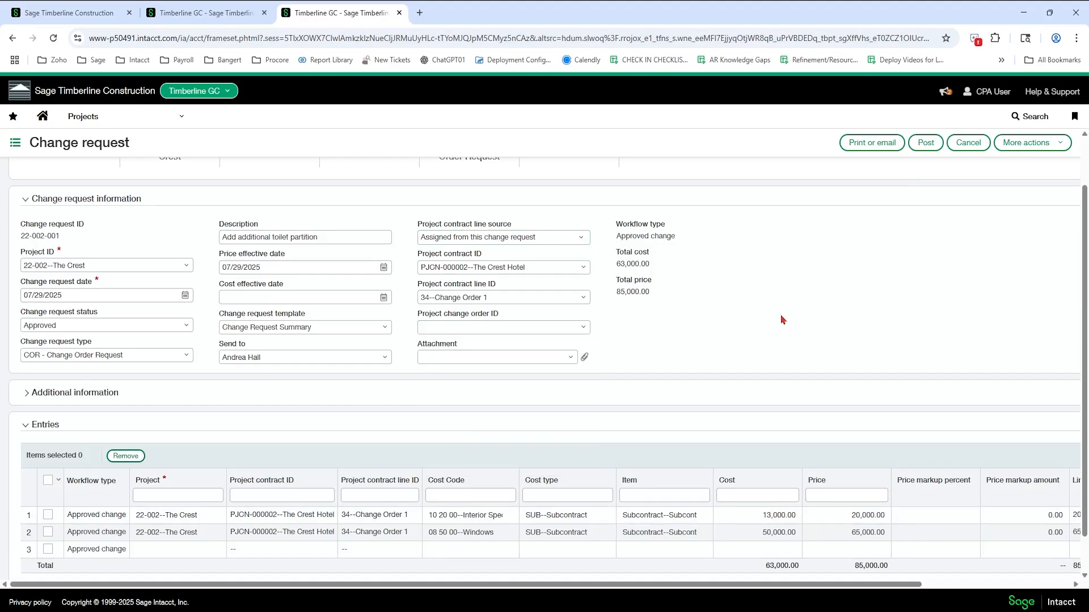
{"action": "left_click", "coordinate": [583, 328]}
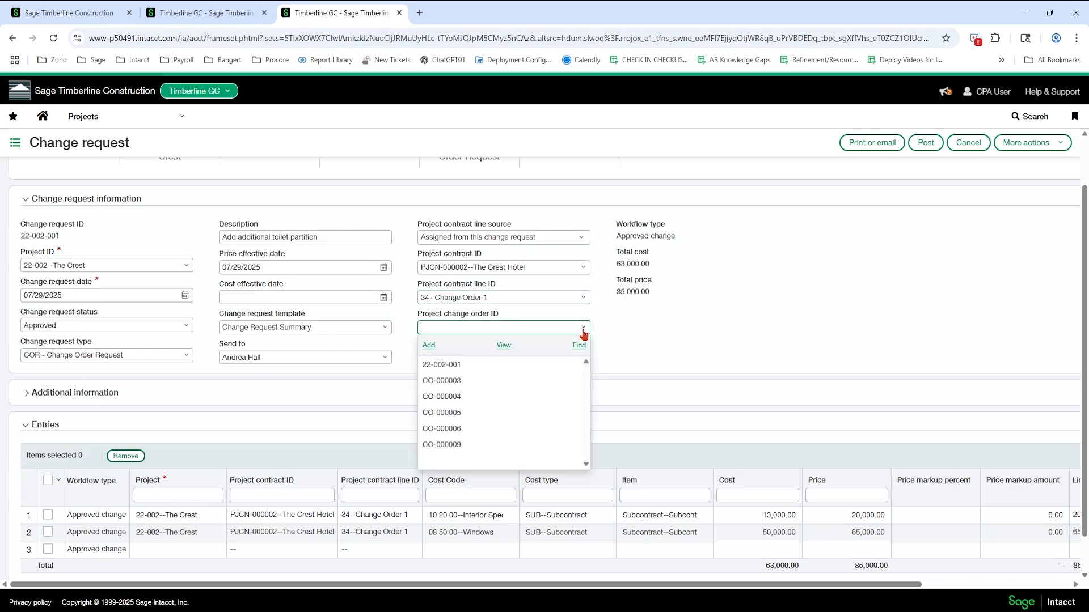
{"action": "left_click", "coordinate": [505, 363]}
{"action": "left_click", "coordinate": [757, 314]}
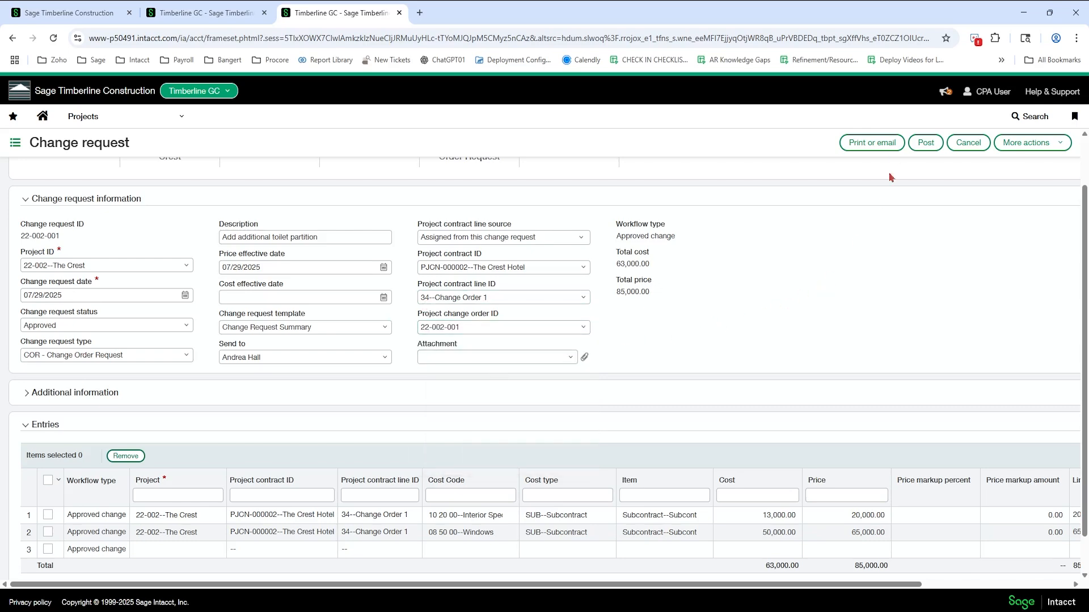
{"action": "left_click", "coordinate": [925, 143]}
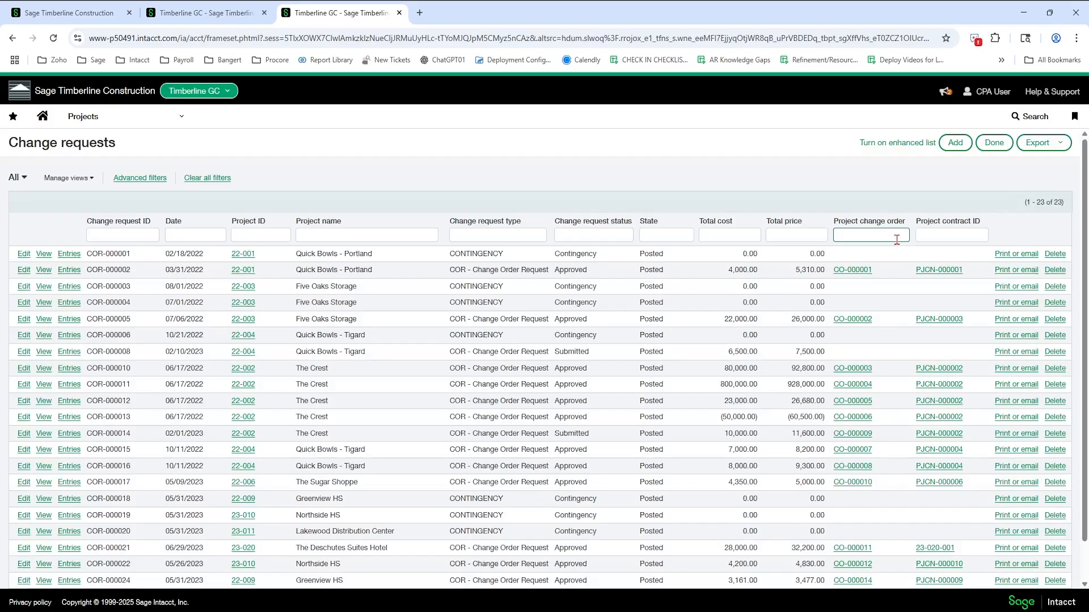
Check change request 22-002-001 in the change requests list and its change order in the project change orders list
{"action": "scroll", "coordinate": [680, 418], "scroll_direction": "down", "scroll_amount": 1}
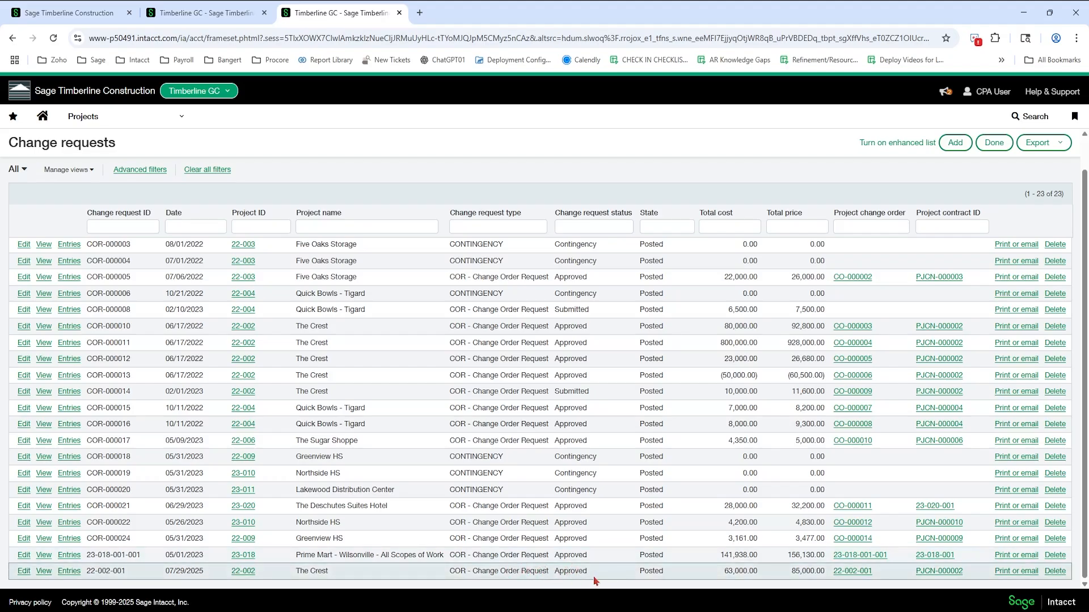
{"action": "key", "text": "ctrl+Page_Up"}
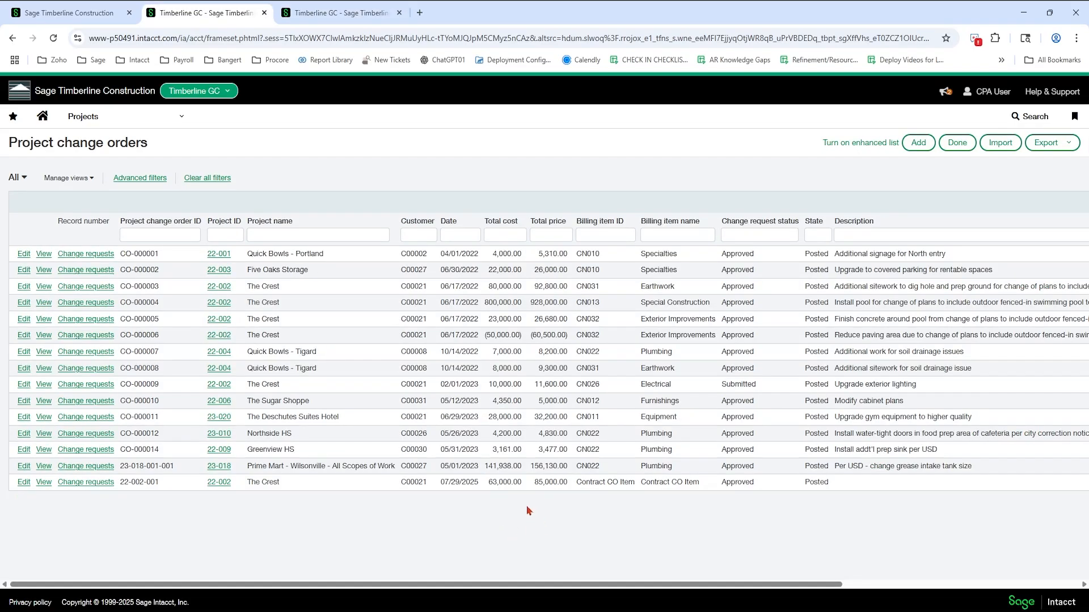
{"action": "left_click", "coordinate": [350, 14]}
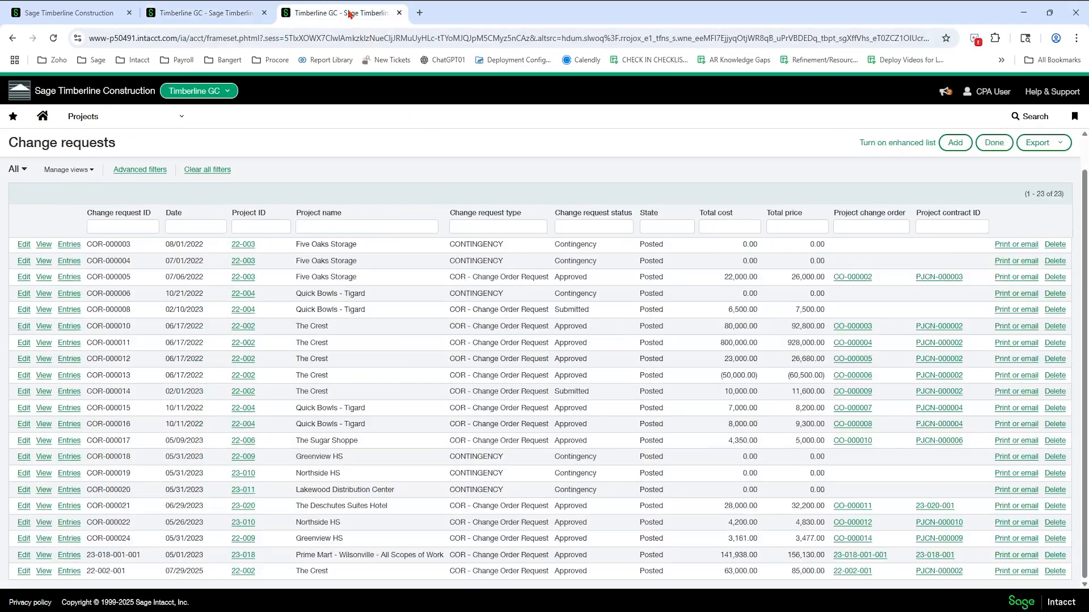
Open change request 22-002-001 for editing, clear its project change order ID and post it
{"action": "left_click", "coordinate": [25, 575]}
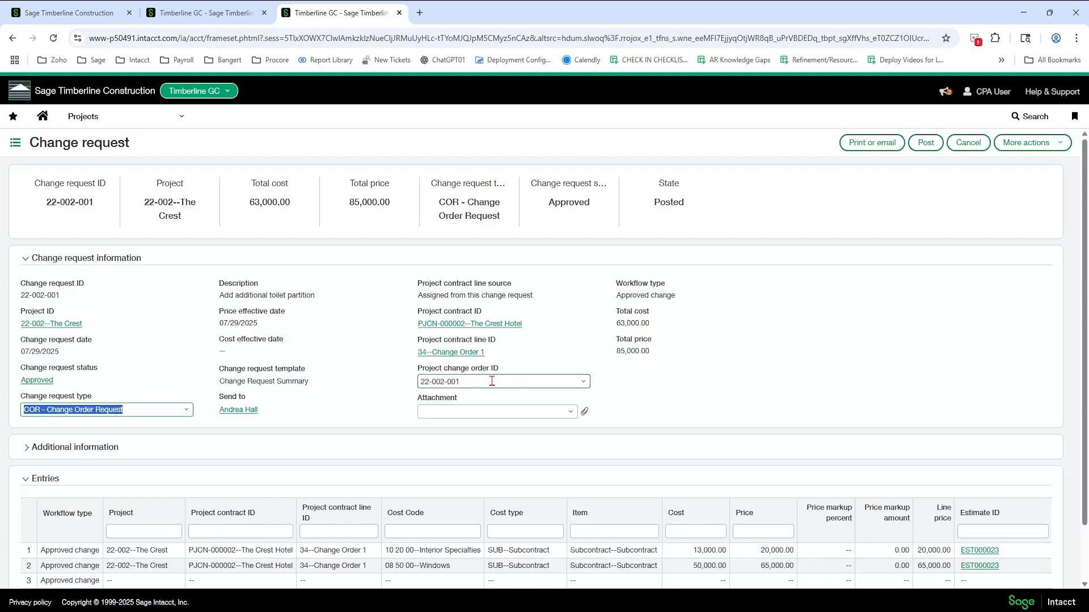
{"action": "left_click", "coordinate": [492, 381]}
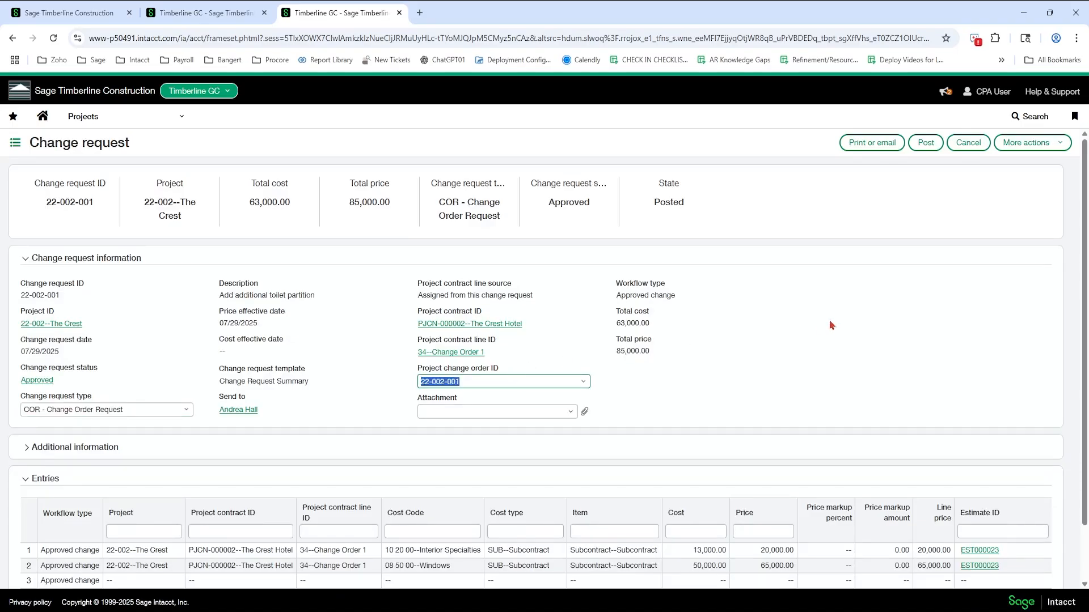
{"action": "key", "text": "BackSpace"}
{"action": "left_click", "coordinate": [906, 354]}
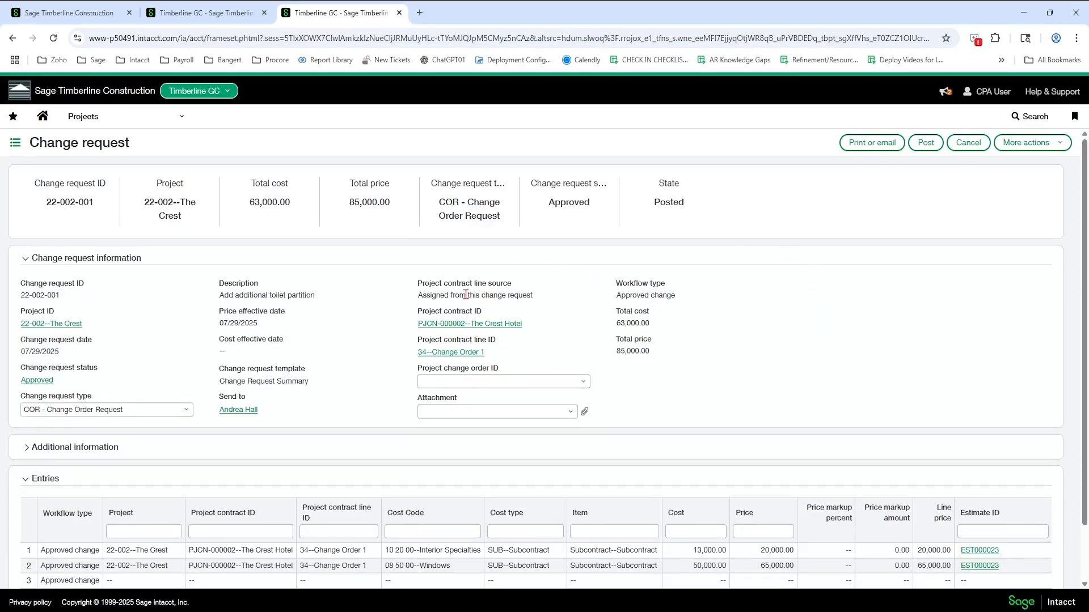
{"action": "left_click_drag", "start_coordinate": [416, 296], "coordinate": [547, 302]}
{"action": "left_click", "coordinate": [552, 302]}
{"action": "left_click", "coordinate": [928, 146]}
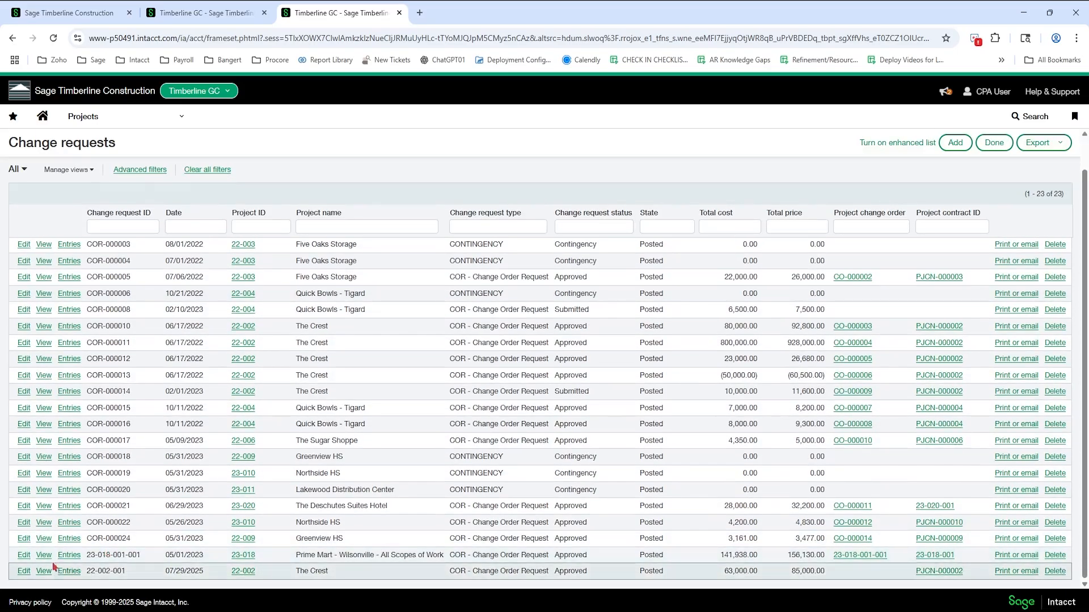
Reopen change request 22-002-001 and set its project contract line source to Inherit from project change order
{"action": "left_click", "coordinate": [24, 571]}
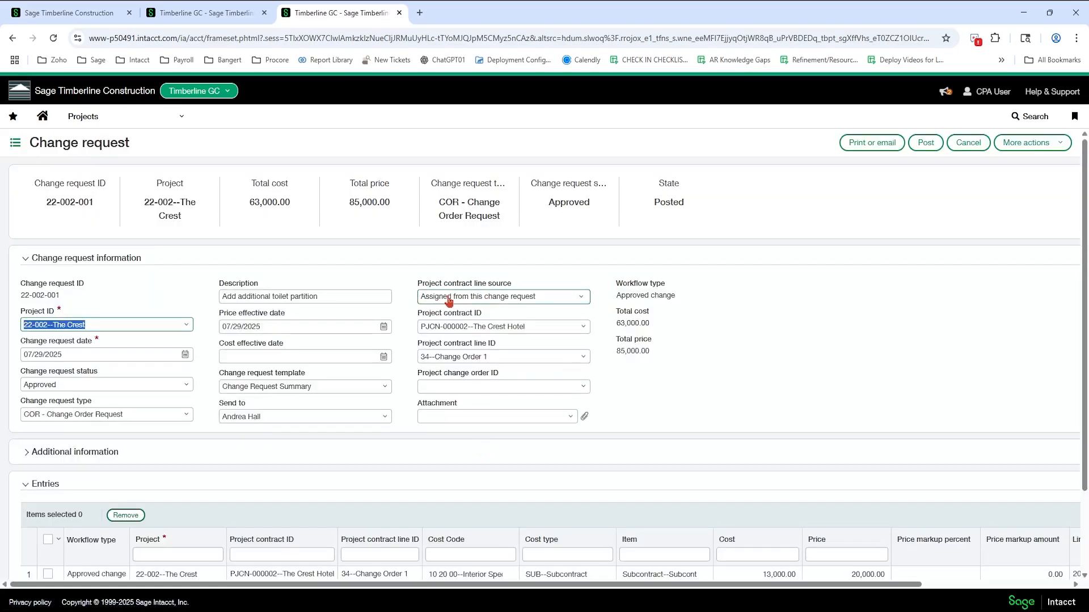
{"action": "left_click", "coordinate": [572, 301]}
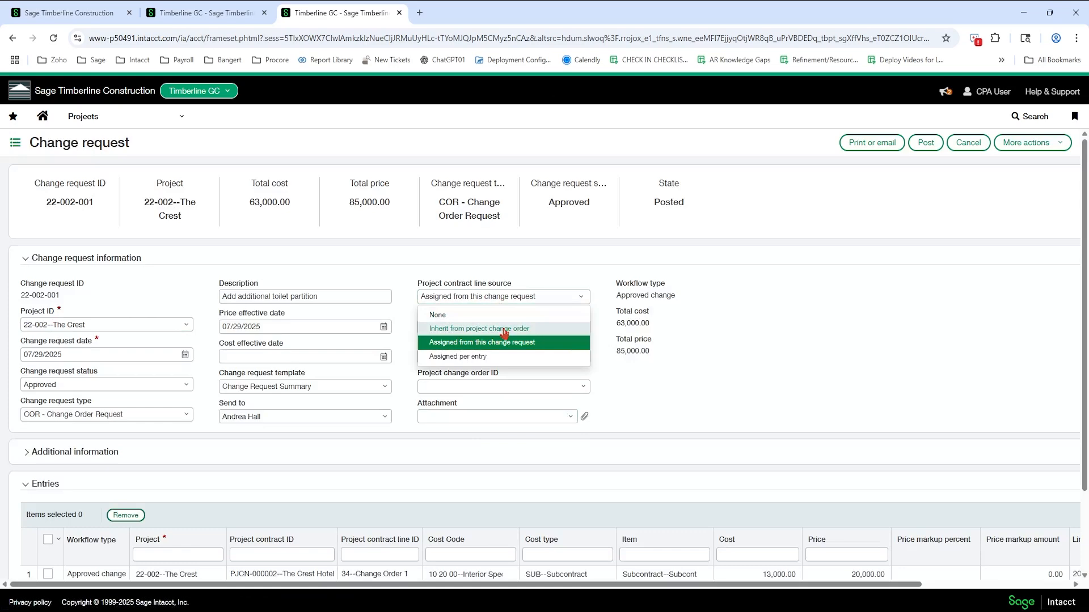
{"action": "left_click", "coordinate": [504, 332]}
{"action": "left_click", "coordinate": [591, 137]}
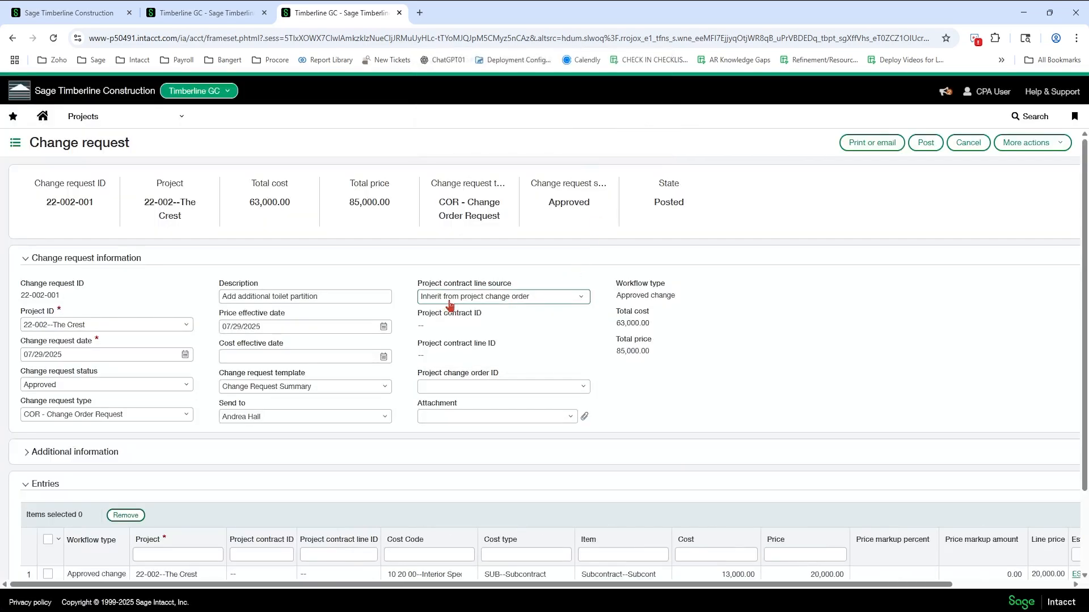
Assign project change order 22-002-001 to the change request and post it
{"action": "scroll", "coordinate": [477, 357], "scroll_direction": "down", "scroll_amount": 2}
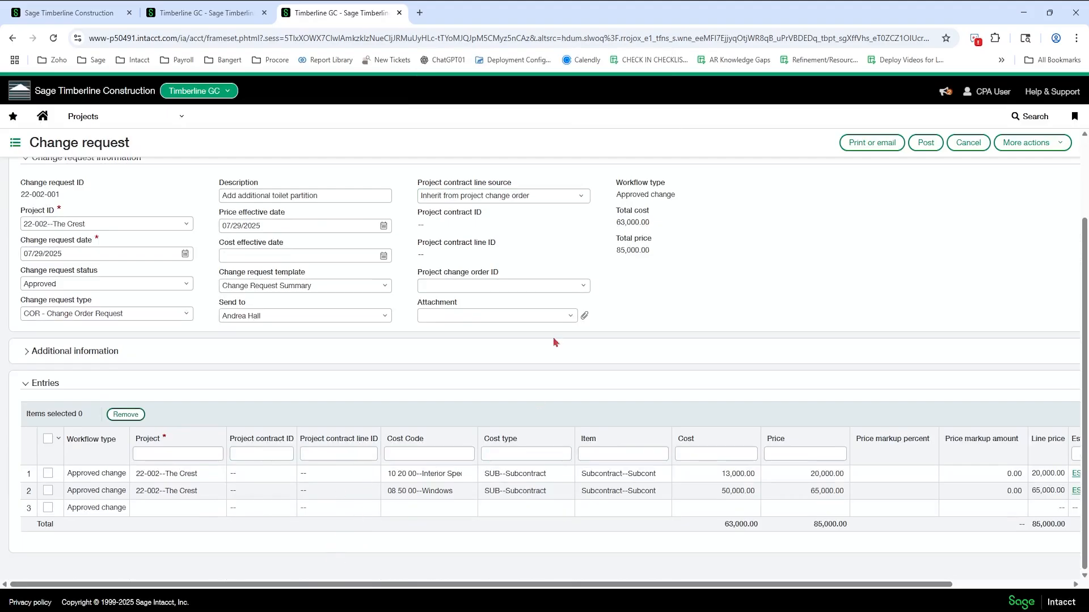
{"action": "left_click", "coordinate": [584, 287]}
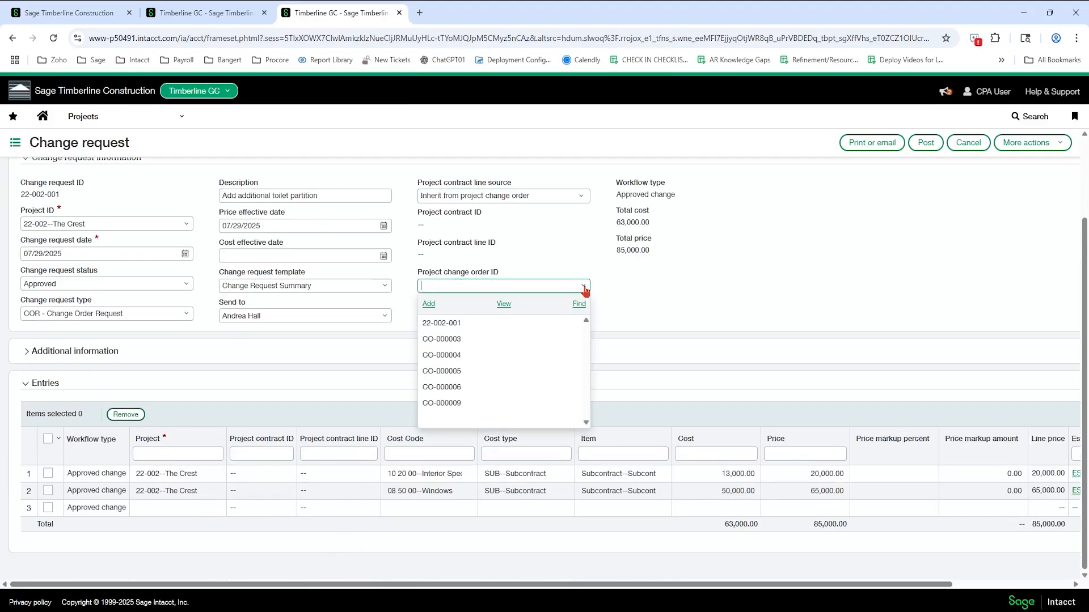
{"action": "left_click", "coordinate": [511, 323]}
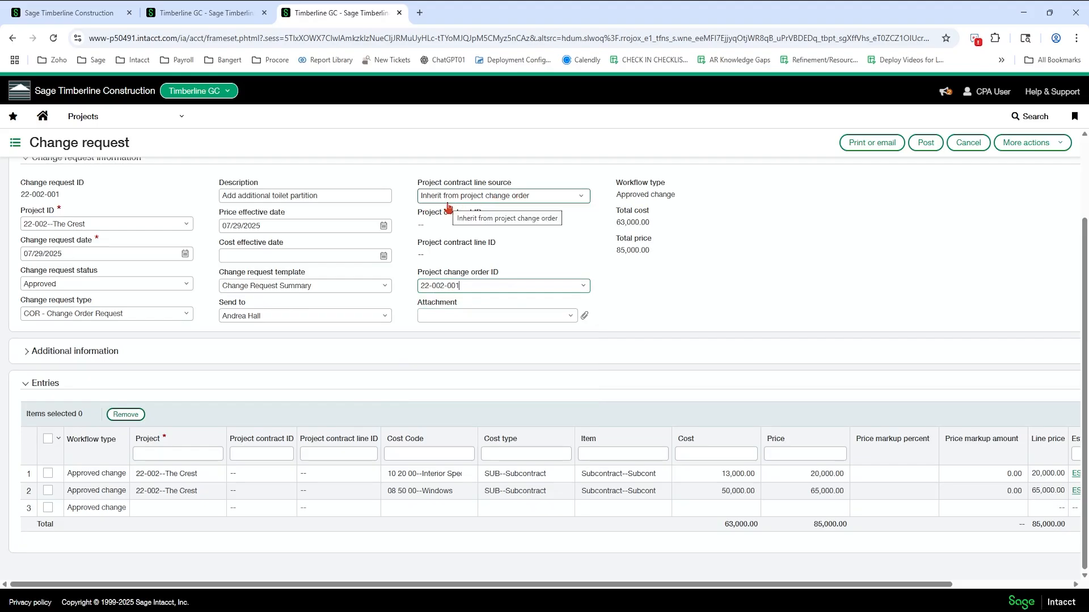
{"action": "scroll", "coordinate": [162, 224], "scroll_direction": "up", "scroll_amount": 2}
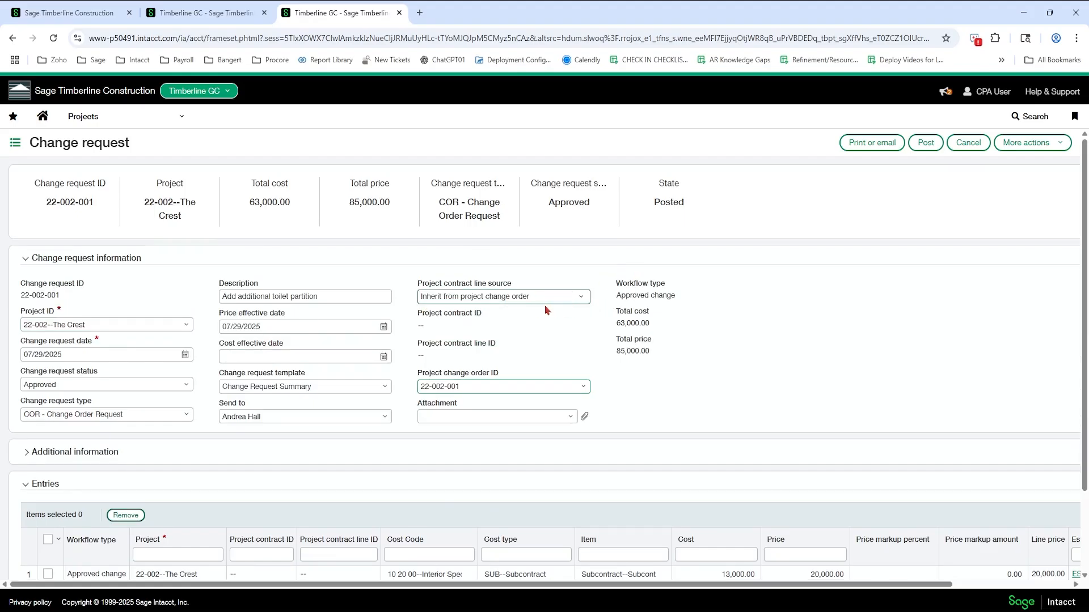
{"action": "scroll", "coordinate": [788, 351], "scroll_direction": "down", "scroll_amount": 1}
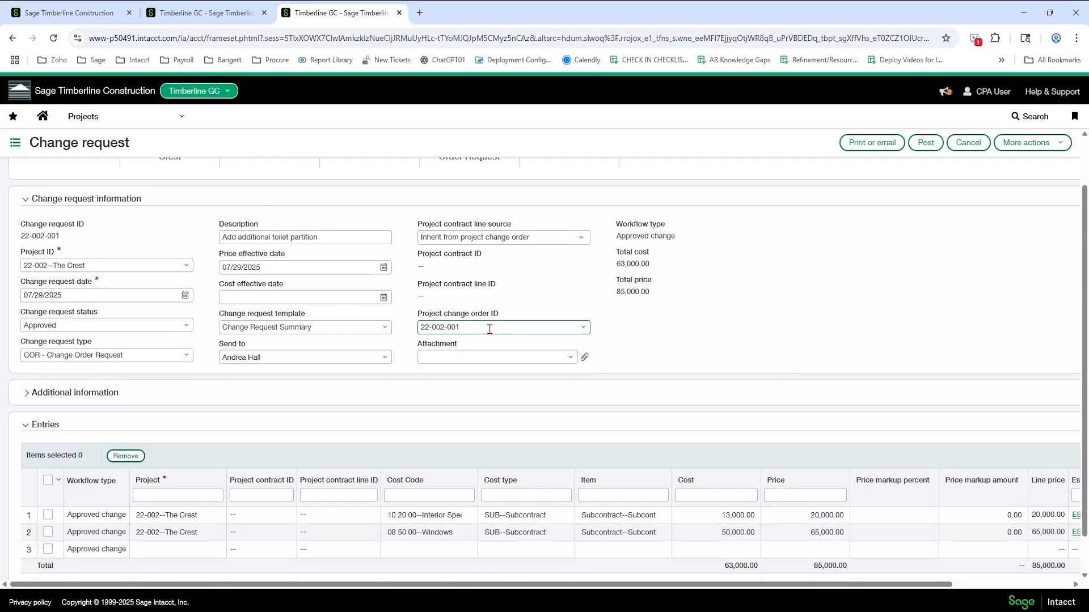
{"action": "left_click", "coordinate": [926, 143]}
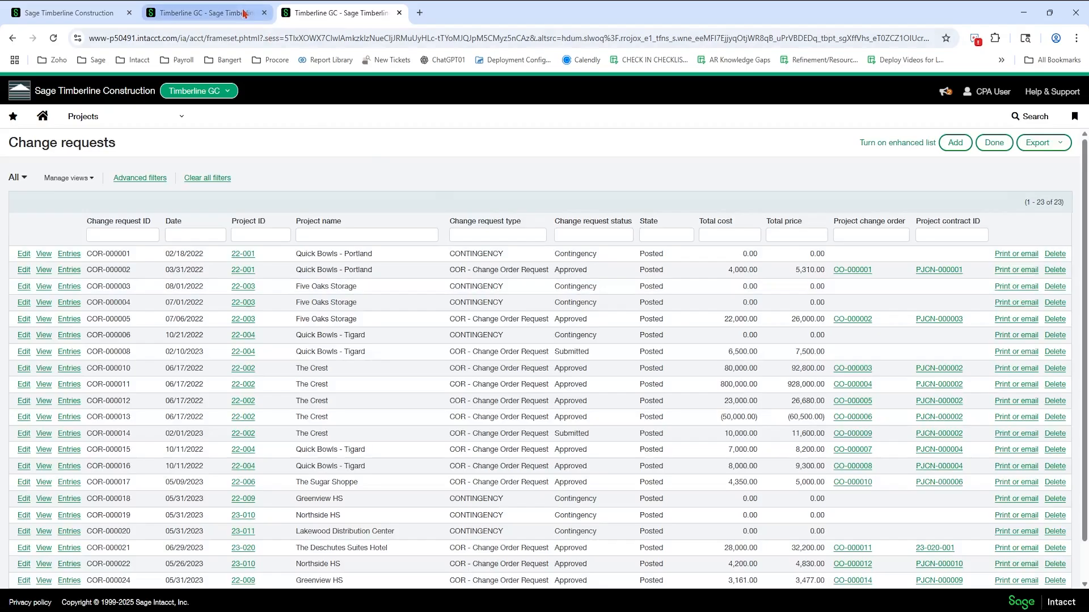
Open project change order 22-002-001 for editing and set its project contract to PJCN-000002--The Crest Hotel
{"action": "left_click", "coordinate": [240, 12]}
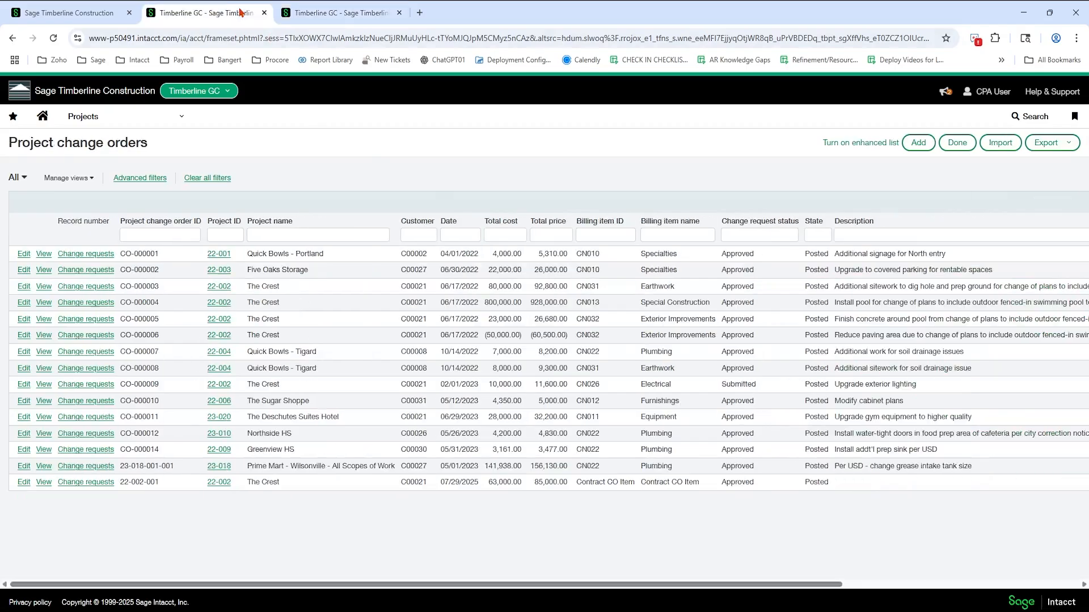
{"action": "left_click", "coordinate": [26, 484]}
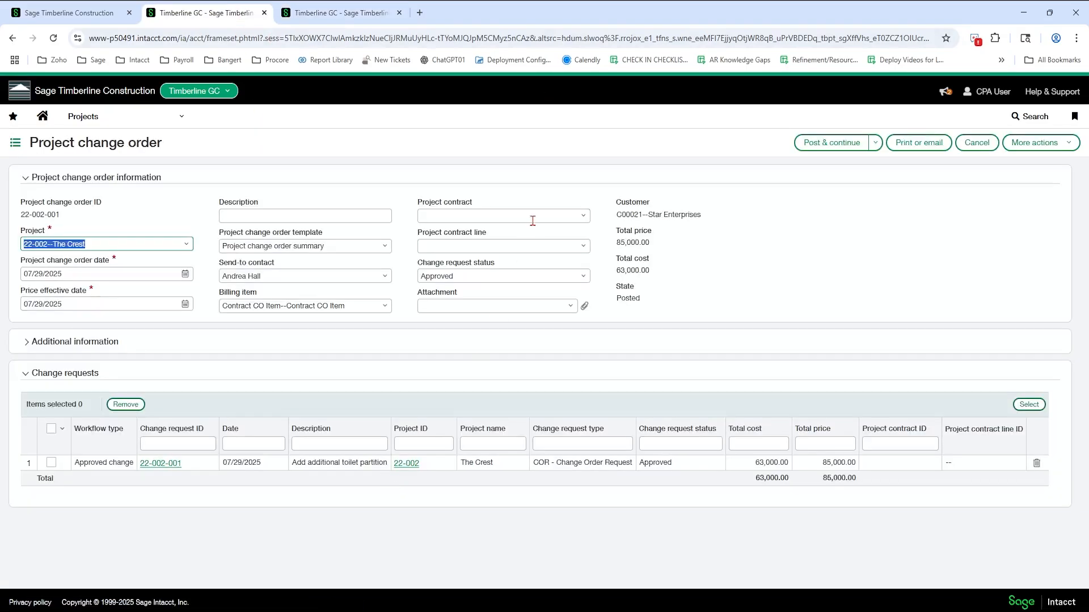
{"action": "left_click", "coordinate": [533, 221]}
{"action": "left_click", "coordinate": [586, 225]}
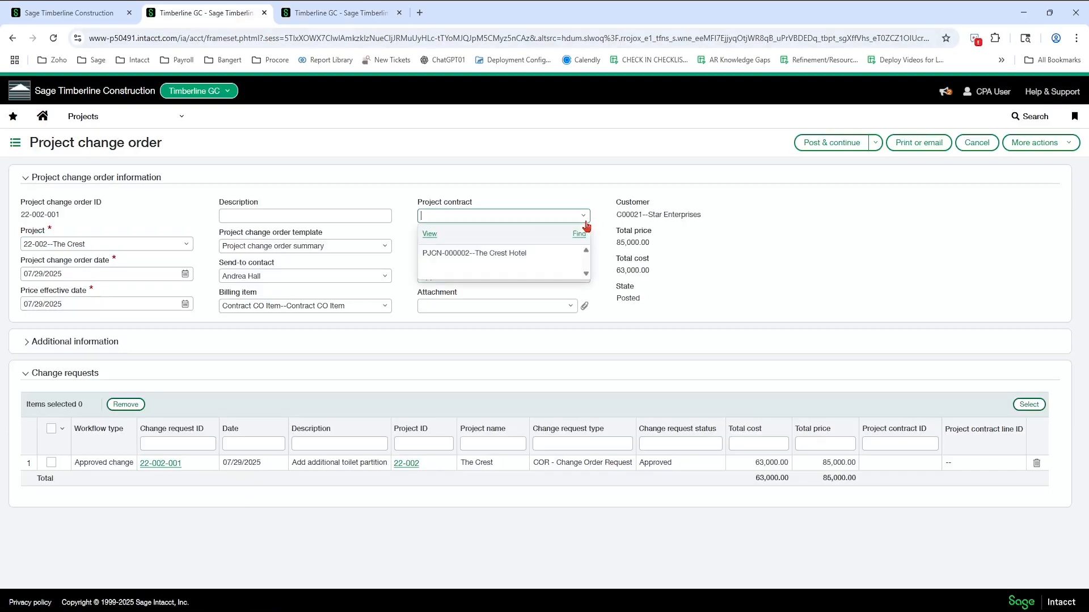
{"action": "left_click", "coordinate": [547, 262]}
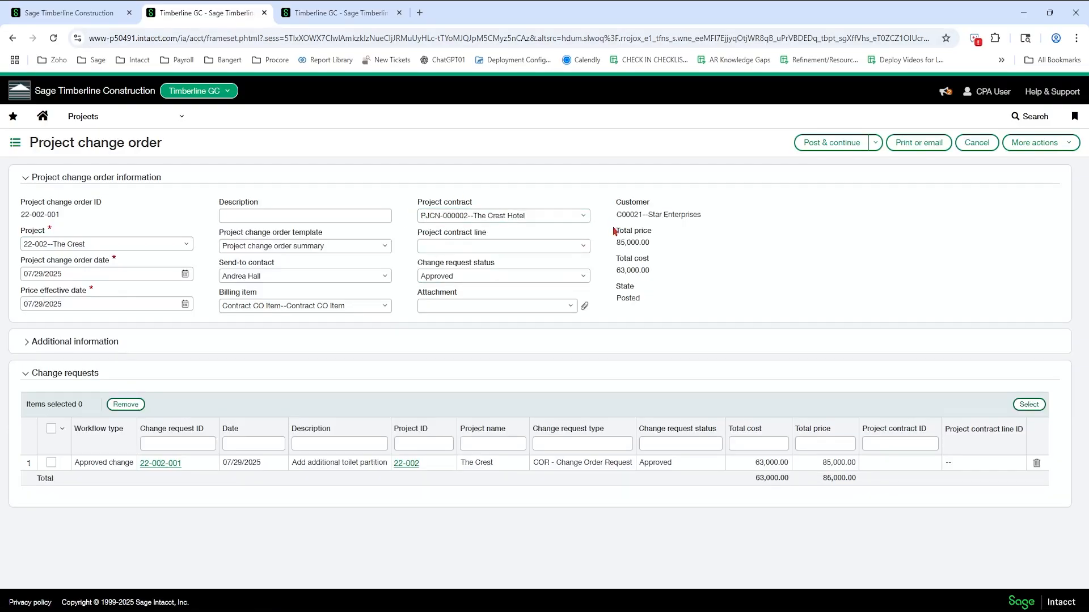
Start a new project contract line from the change order with line ID 34 and line name Change Order 1
{"action": "left_click", "coordinate": [584, 248]}
{"action": "scroll", "coordinate": [586, 360], "scroll_direction": "down", "scroll_amount": 3}
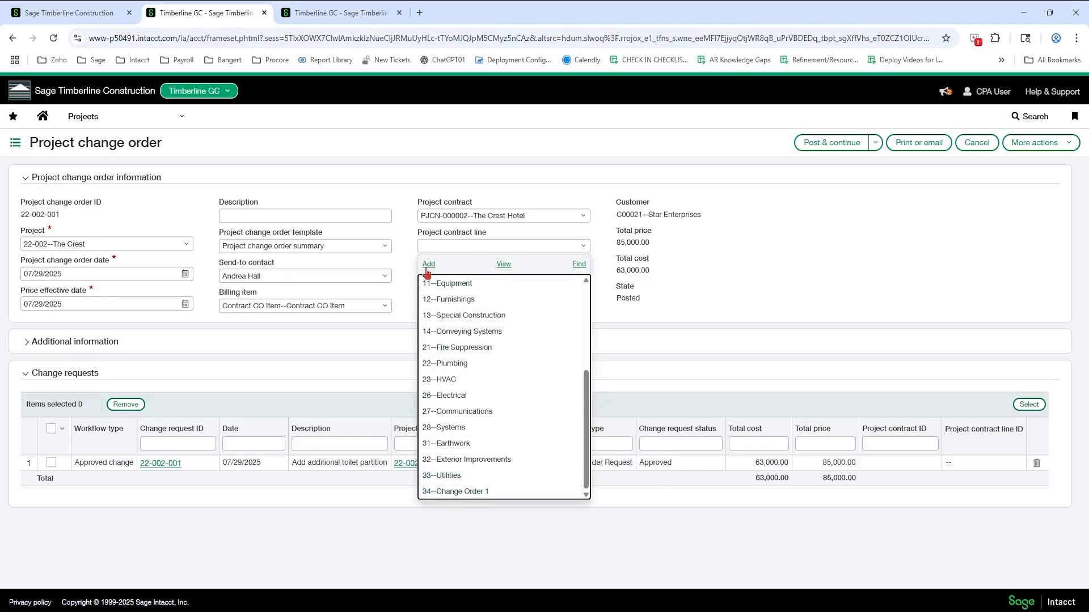
{"action": "left_click", "coordinate": [428, 265]}
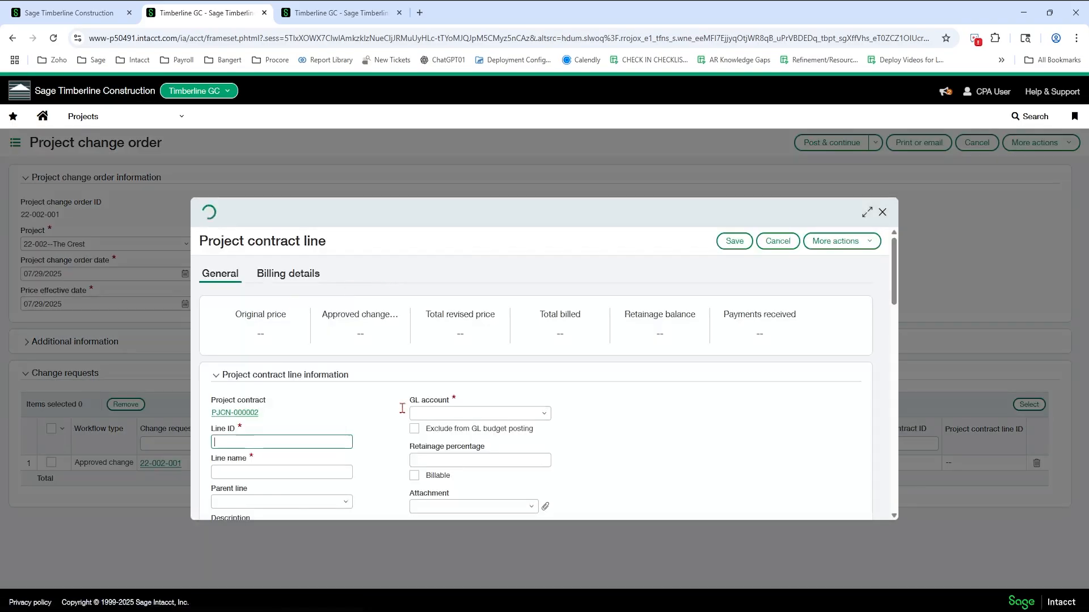
{"action": "scroll", "coordinate": [254, 397], "scroll_direction": "down", "scroll_amount": 1}
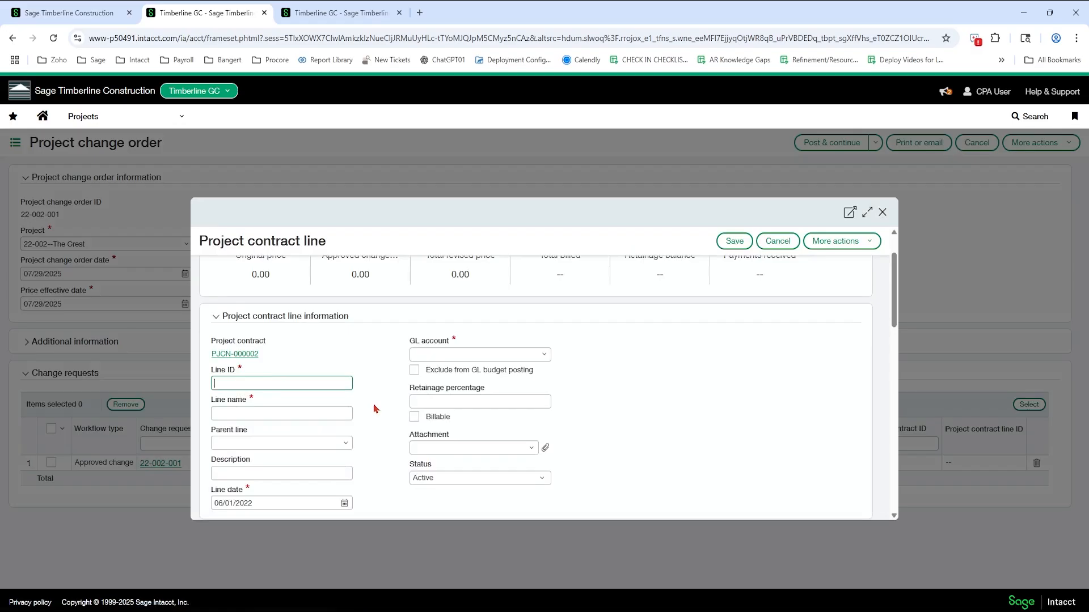
{"action": "type", "text": "34"}
{"action": "key", "text": "Tab"}
{"action": "type", "text": "Ch"}
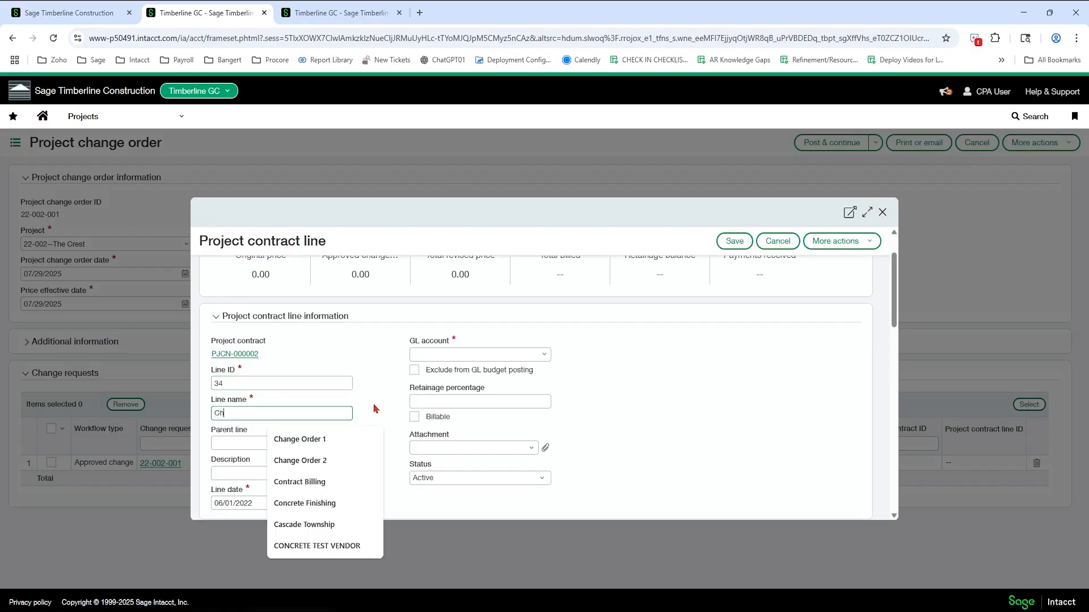
{"action": "type", "text": "ange Oder"}
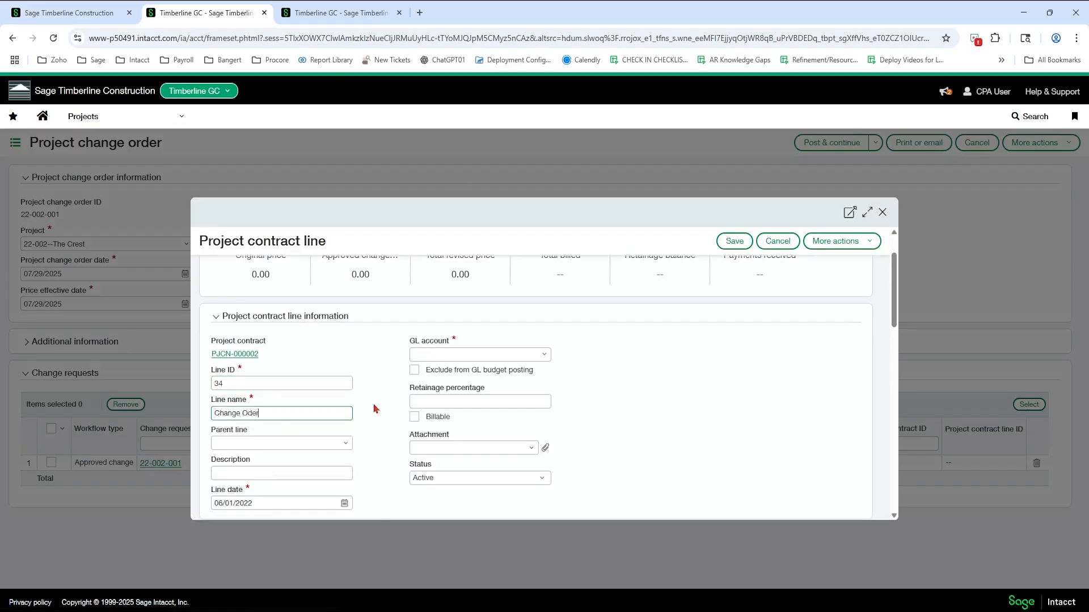
{"action": "key", "text": "BackSpace"}
{"action": "key", "text": "BackSpace"}
{"action": "key", "text": "BackSpace"}
{"action": "type", "text": "rder "}
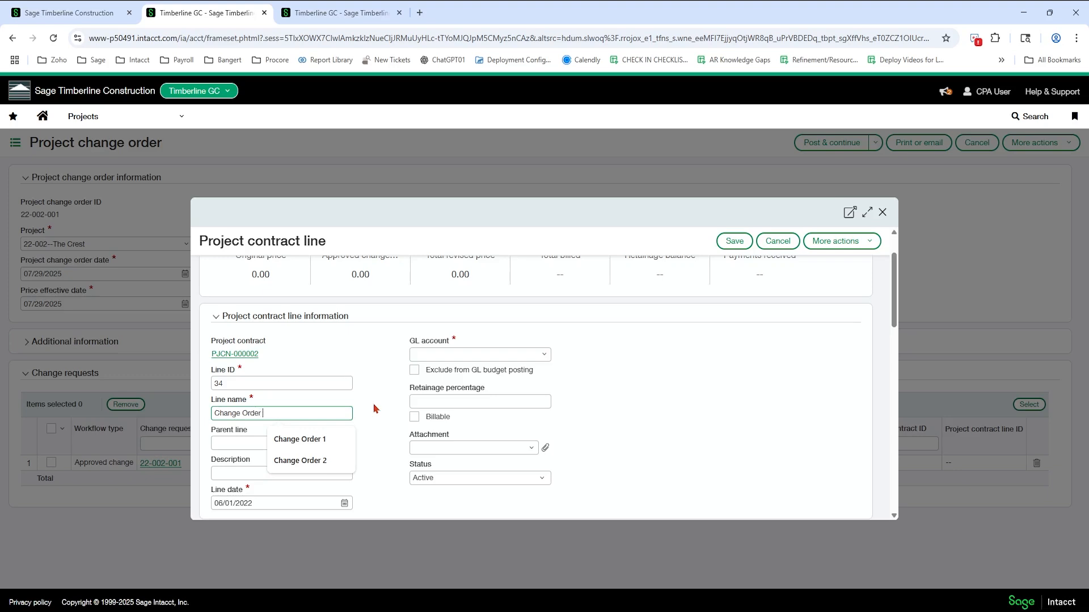
{"action": "type", "text": "1"}
{"action": "key", "text": "Tab"}
Set the new contract line's GL account to 40010--Construction Income
{"action": "left_click", "coordinate": [467, 351]}
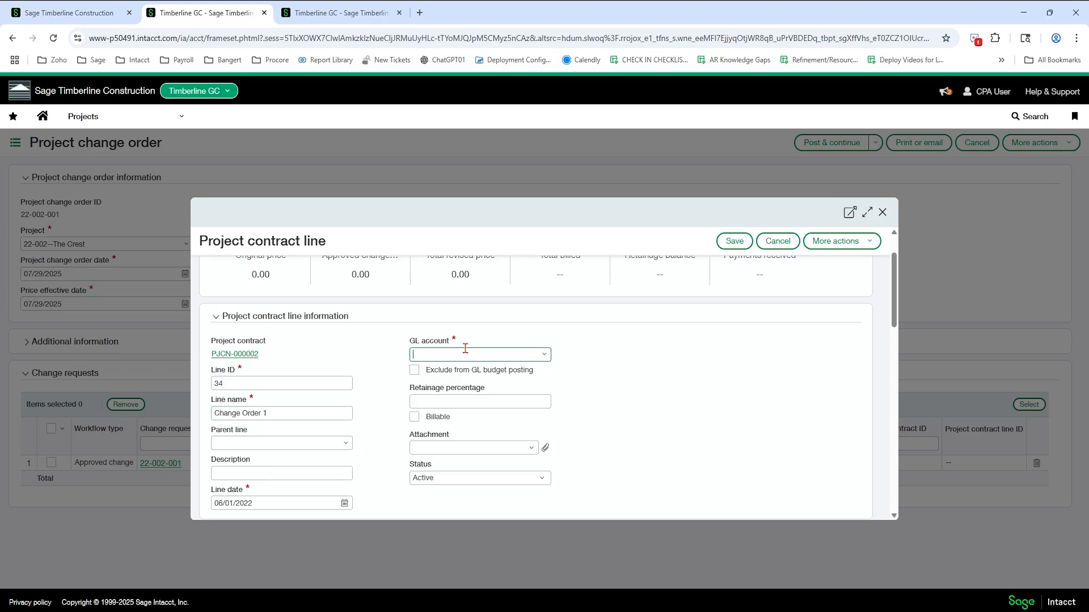
{"action": "type", "text": "40010"}
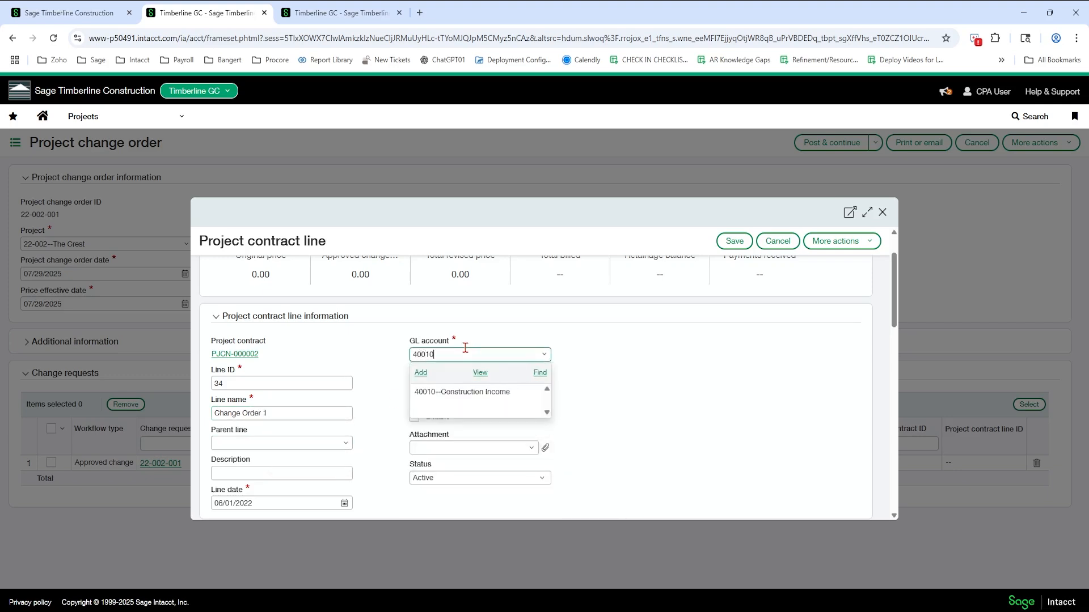
{"action": "key", "text": "Return"}
{"action": "left_click", "coordinate": [453, 403]}
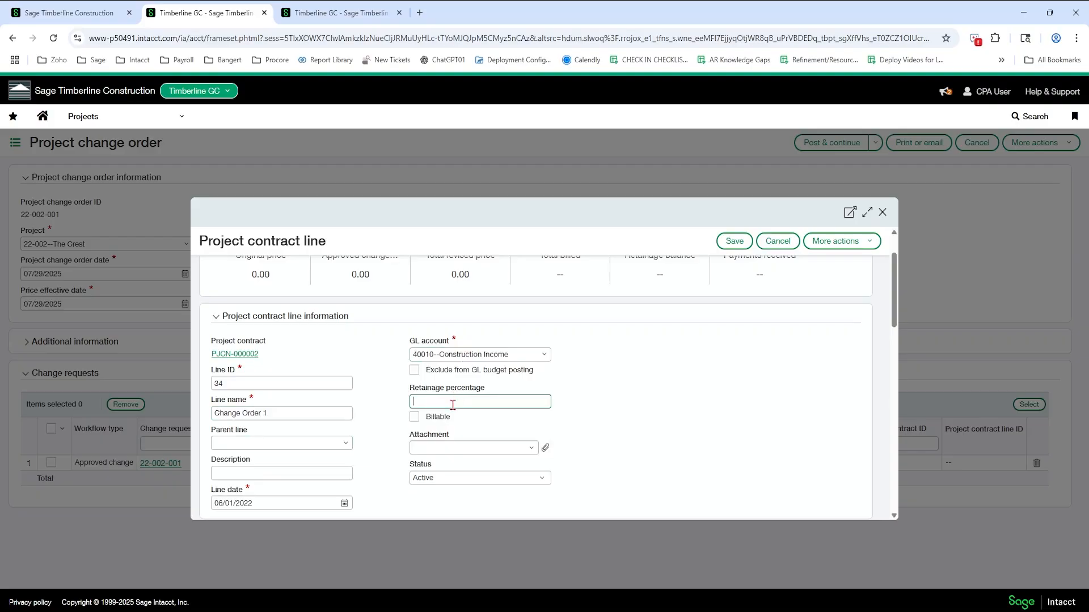
{"action": "scroll", "coordinate": [617, 423], "scroll_direction": "down", "scroll_amount": 8}
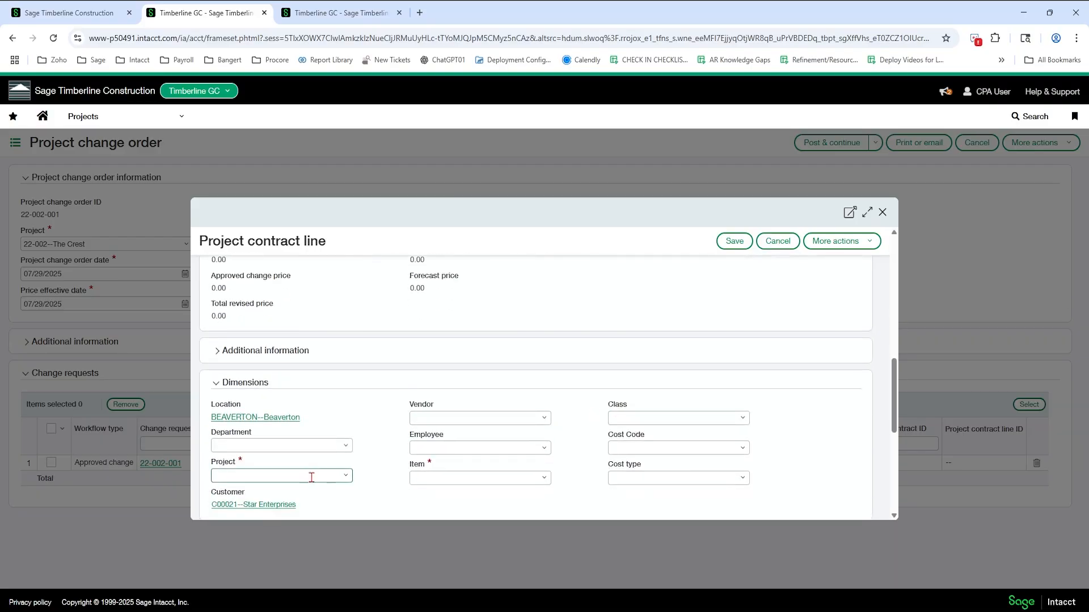
Assign the new contract line to project 22-002--The Crest, the OPERATIONS department and item Contract CO Item
{"action": "left_click", "coordinate": [346, 481]}
{"action": "left_click", "coordinate": [318, 446]}
{"action": "left_click", "coordinate": [539, 478]}
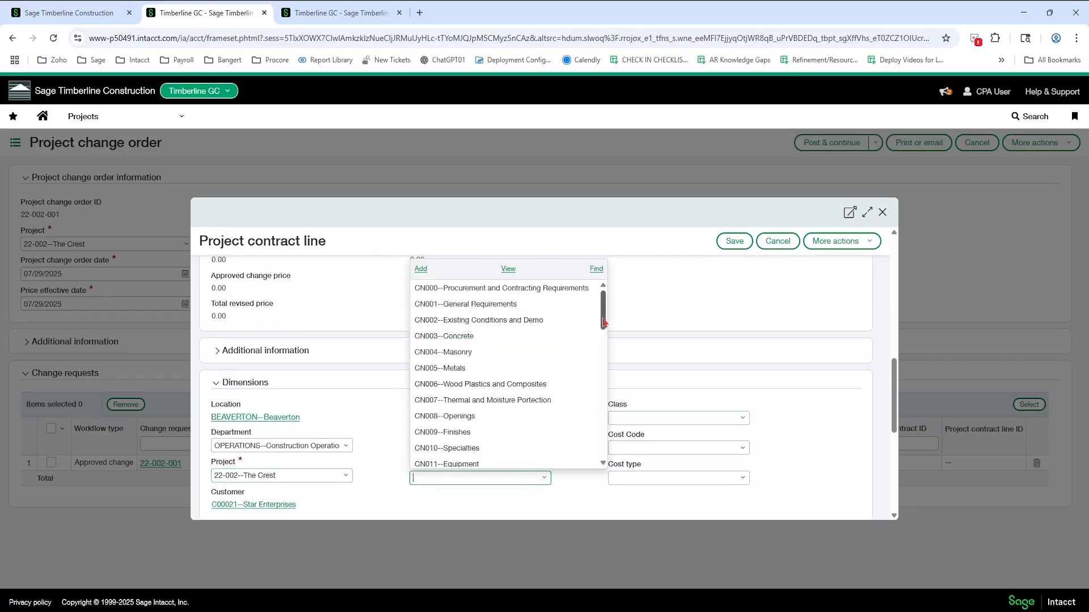
{"action": "left_click_drag", "start_coordinate": [604, 323], "coordinate": [603, 457]}
{"action": "scroll", "coordinate": [516, 363], "scroll_direction": "up", "scroll_amount": 1}
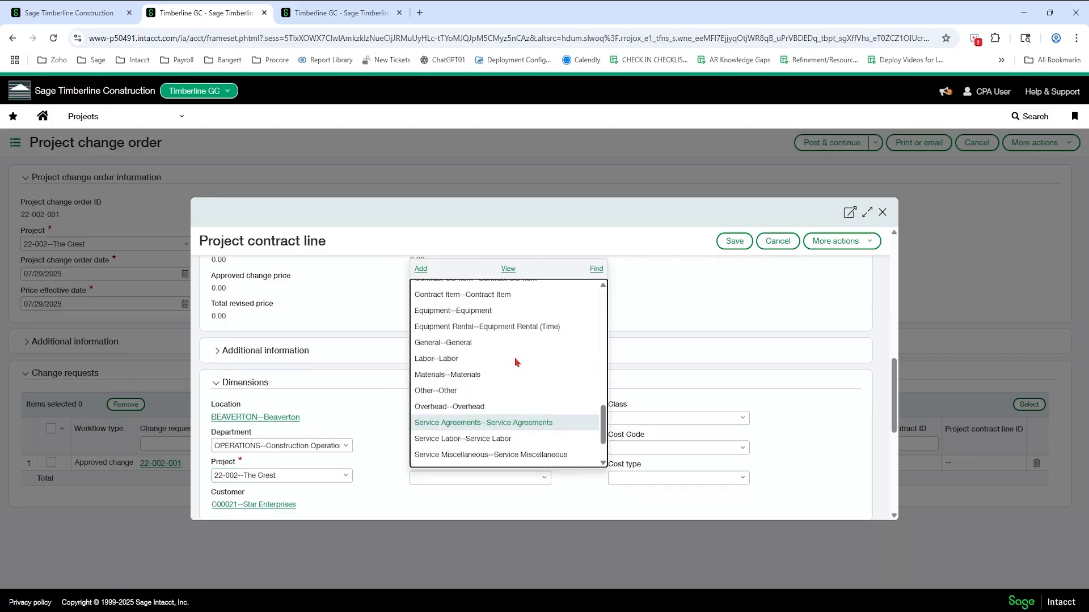
{"action": "scroll", "coordinate": [516, 311], "scroll_direction": "up", "scroll_amount": 1}
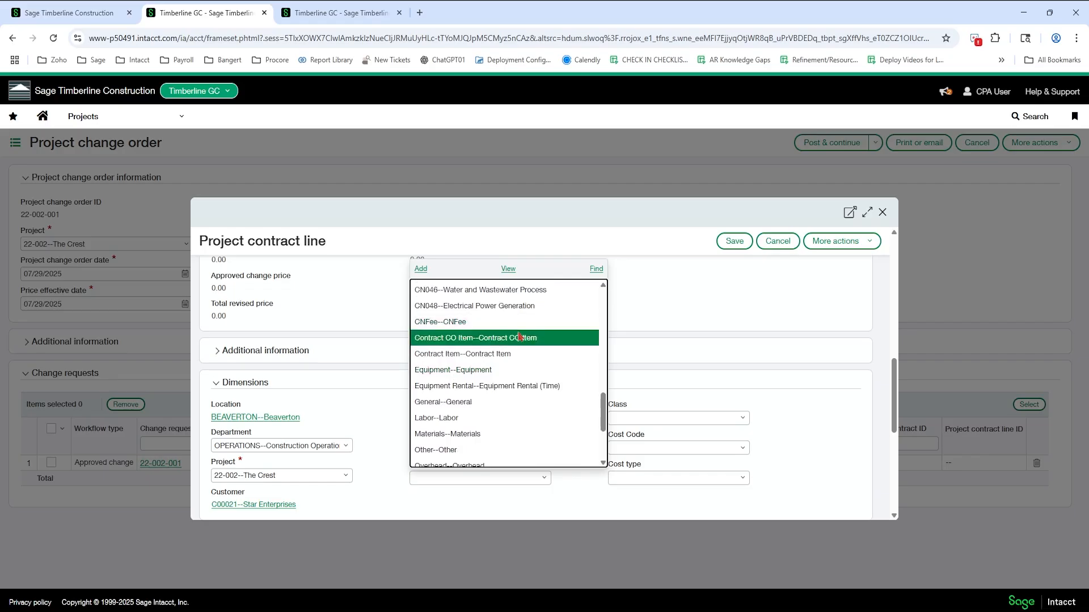
{"action": "left_click", "coordinate": [519, 338]}
Review the new contract line's entries, linked change request entries and dimensions, and cancel the line without saving
{"action": "scroll", "coordinate": [816, 409], "scroll_direction": "down", "scroll_amount": 5}
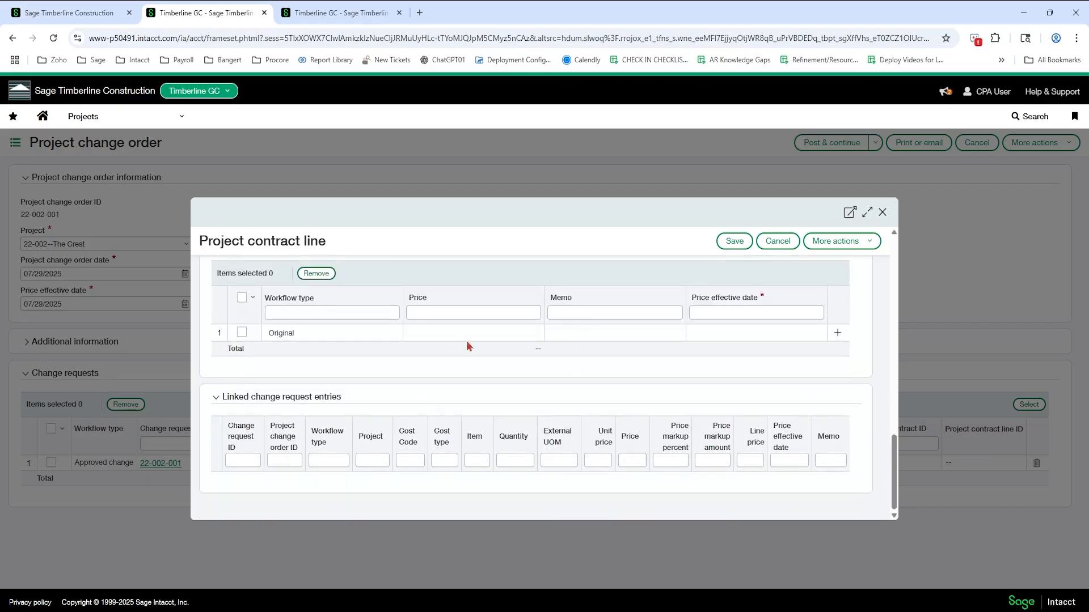
{"action": "scroll", "coordinate": [588, 355], "scroll_direction": "up", "scroll_amount": 4}
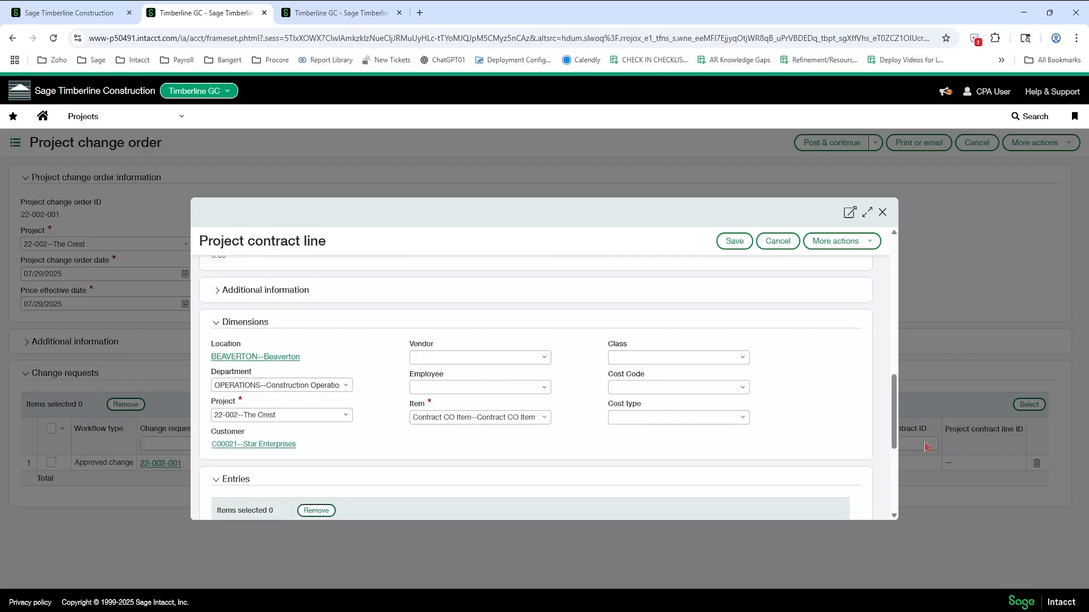
{"action": "scroll", "coordinate": [583, 437], "scroll_direction": "down", "scroll_amount": 4}
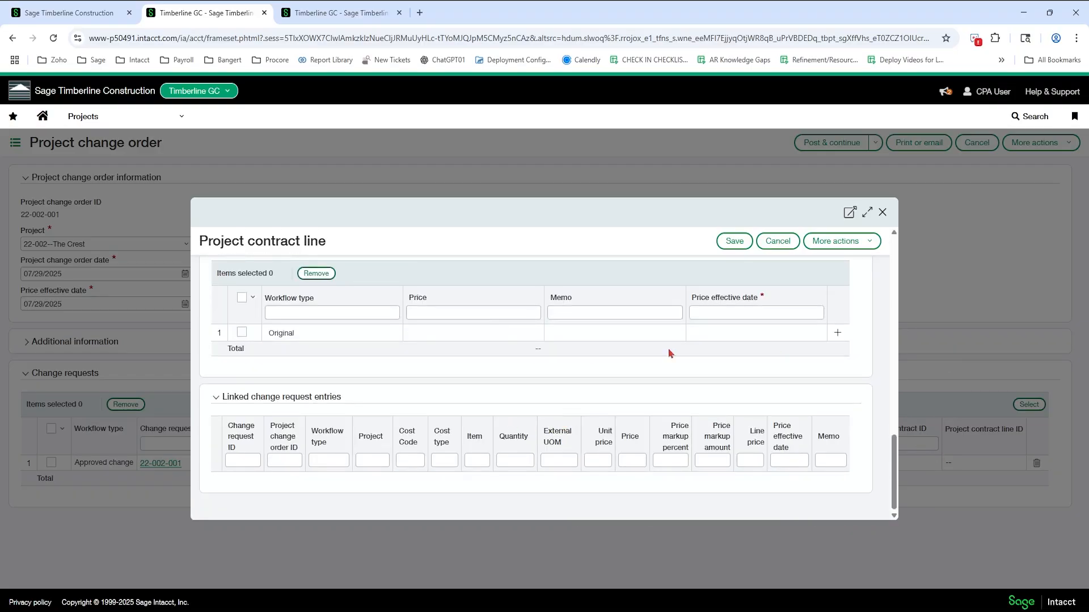
{"action": "scroll", "coordinate": [669, 353], "scroll_direction": "up", "scroll_amount": 8}
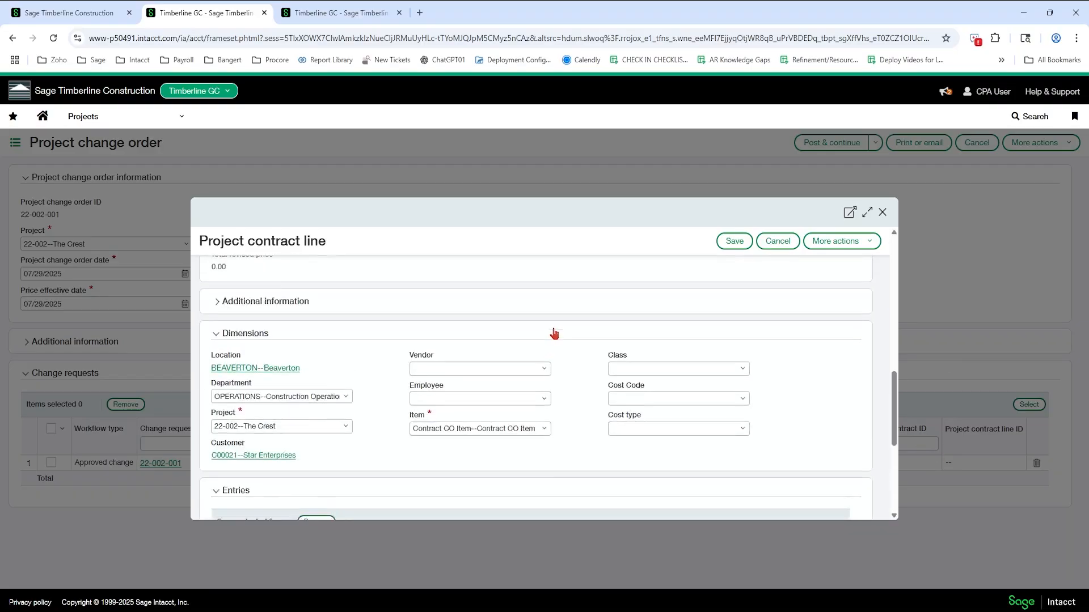
{"action": "left_click", "coordinate": [784, 244]}
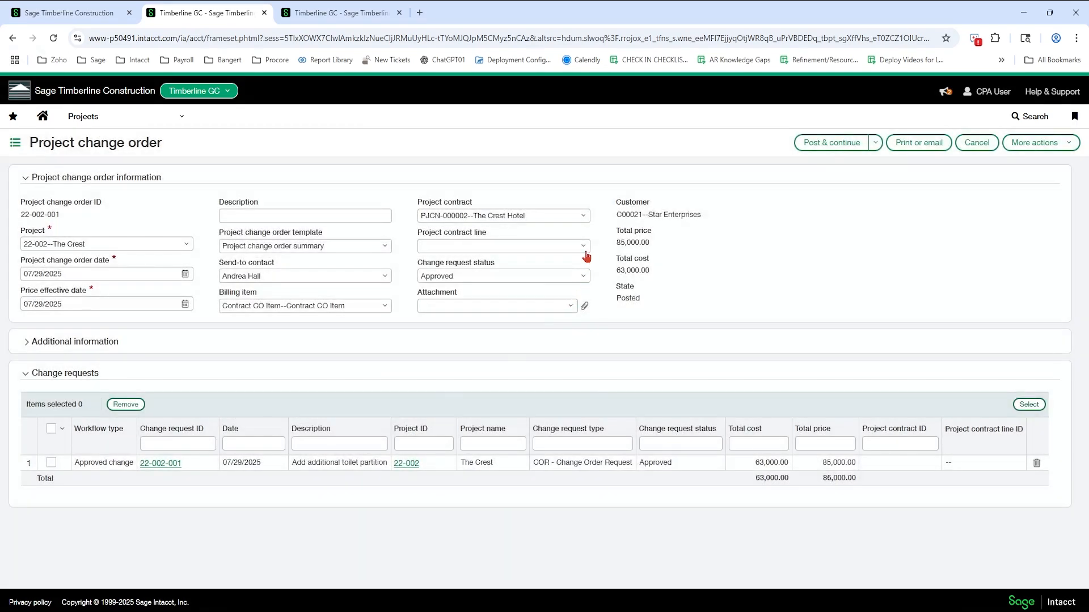
Set the change order's project contract line to 34--Change Order 1 and post the change order
{"action": "left_click", "coordinate": [584, 250]}
{"action": "scroll", "coordinate": [584, 351], "scroll_direction": "down", "scroll_amount": 5}
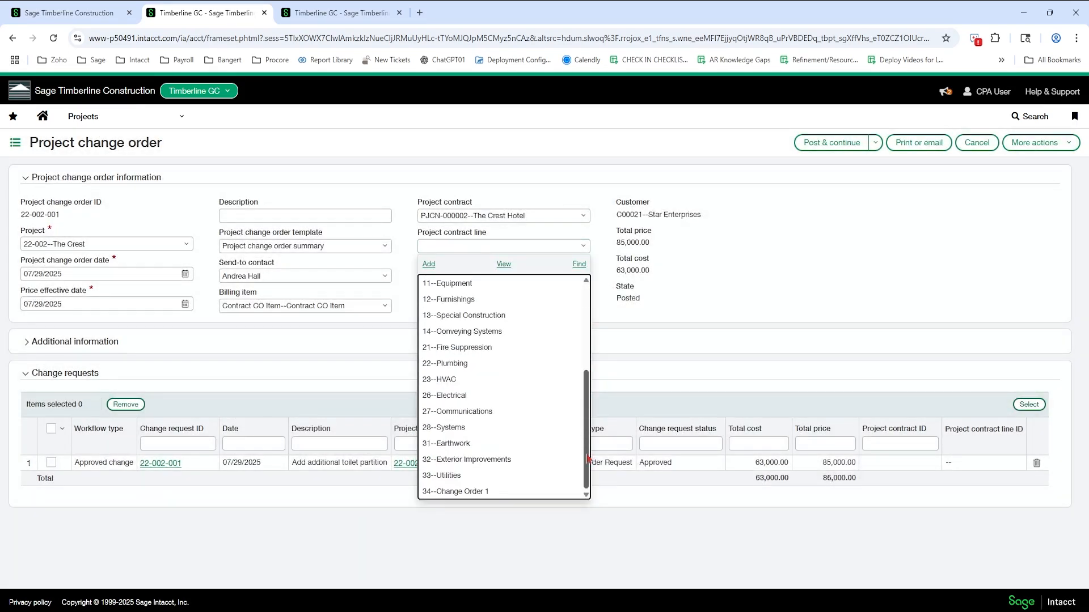
{"action": "left_click", "coordinate": [473, 499]}
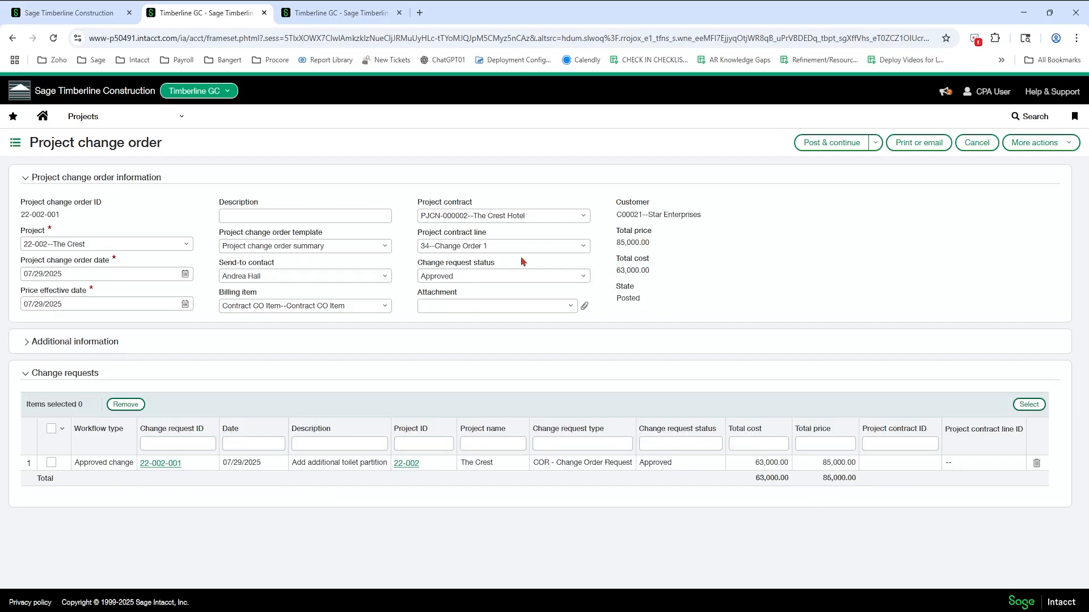
{"action": "left_click", "coordinate": [490, 244]}
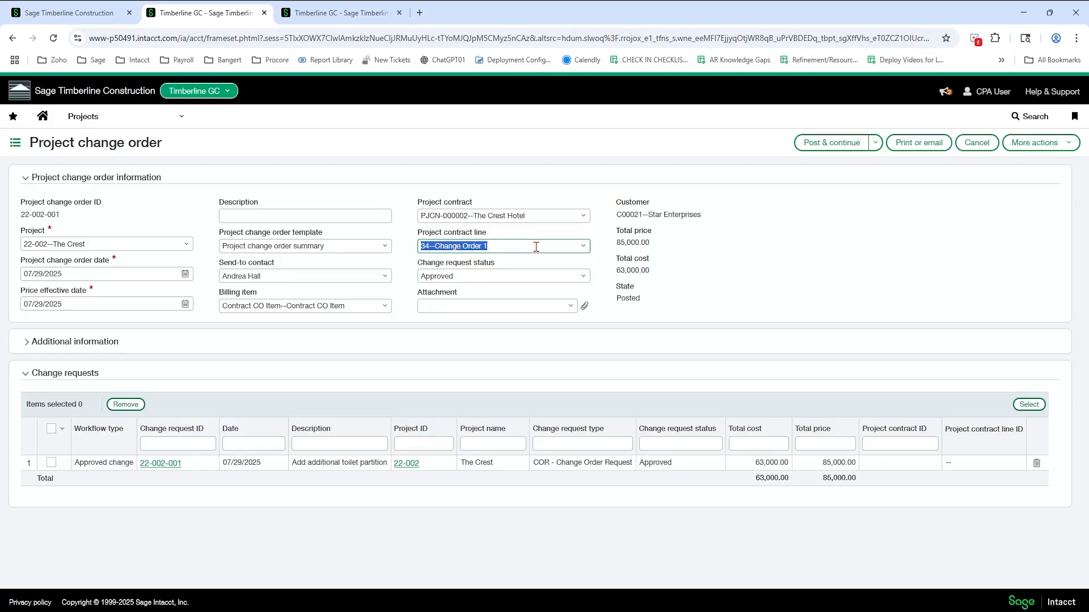
{"action": "left_click", "coordinate": [875, 142]}
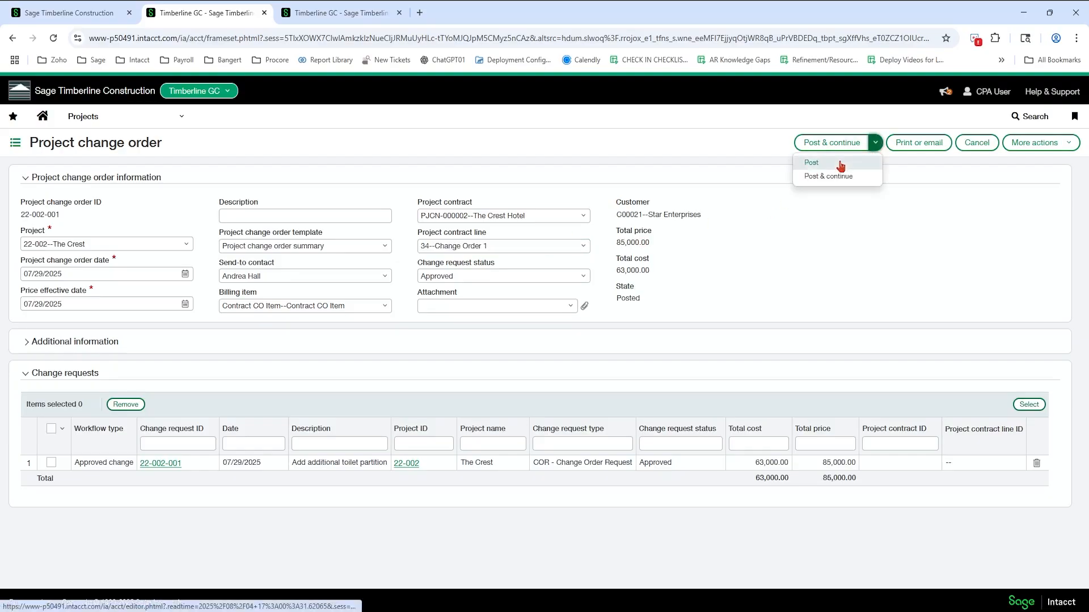
{"action": "left_click", "coordinate": [841, 165]}
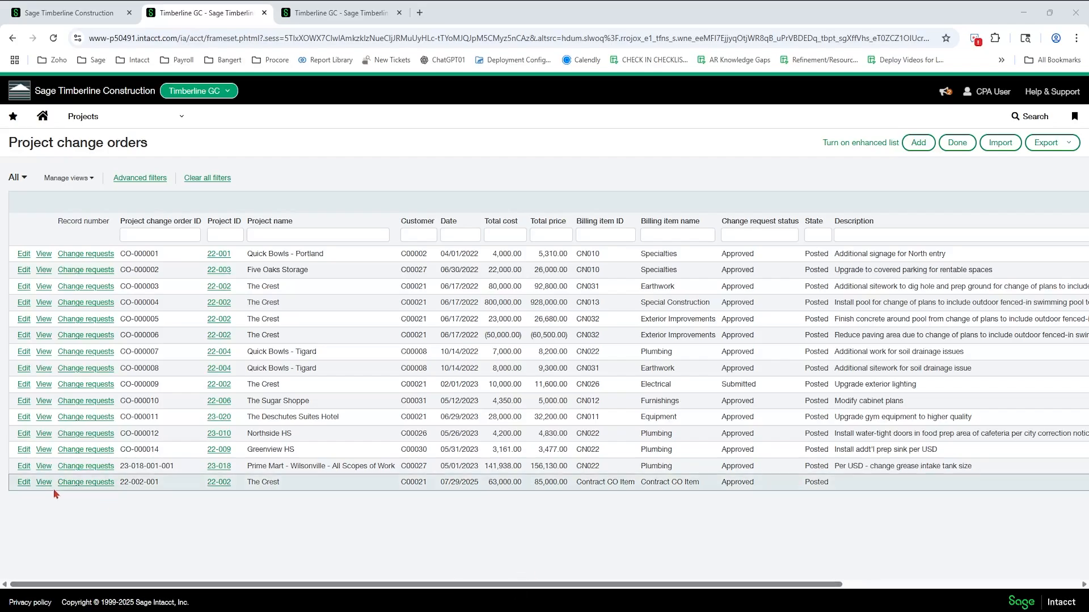
Open the change requests list in the other browser tab and check change request 22-002-001's total price and links
{"action": "left_click", "coordinate": [319, 13]}
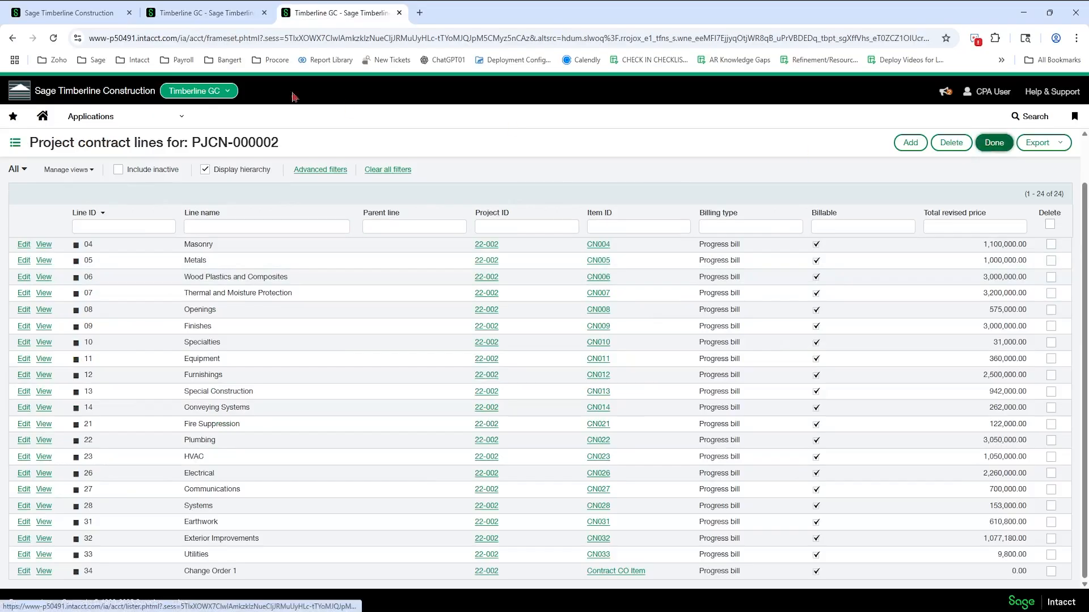
{"action": "left_click", "coordinate": [168, 114]}
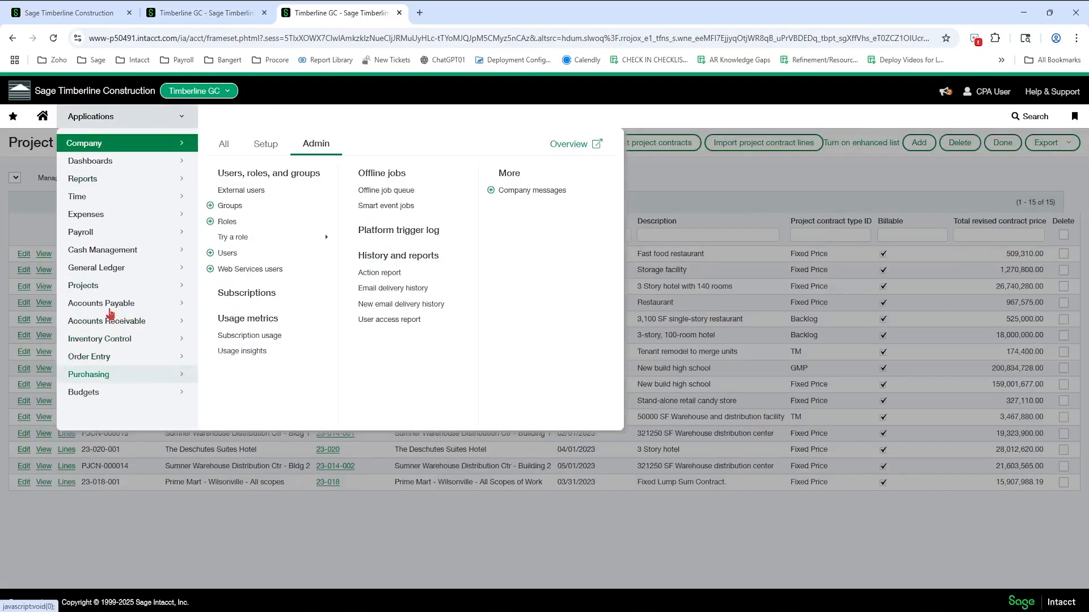
{"action": "mouse_move", "coordinate": [110, 287]}
{"action": "left_click", "coordinate": [279, 354]}
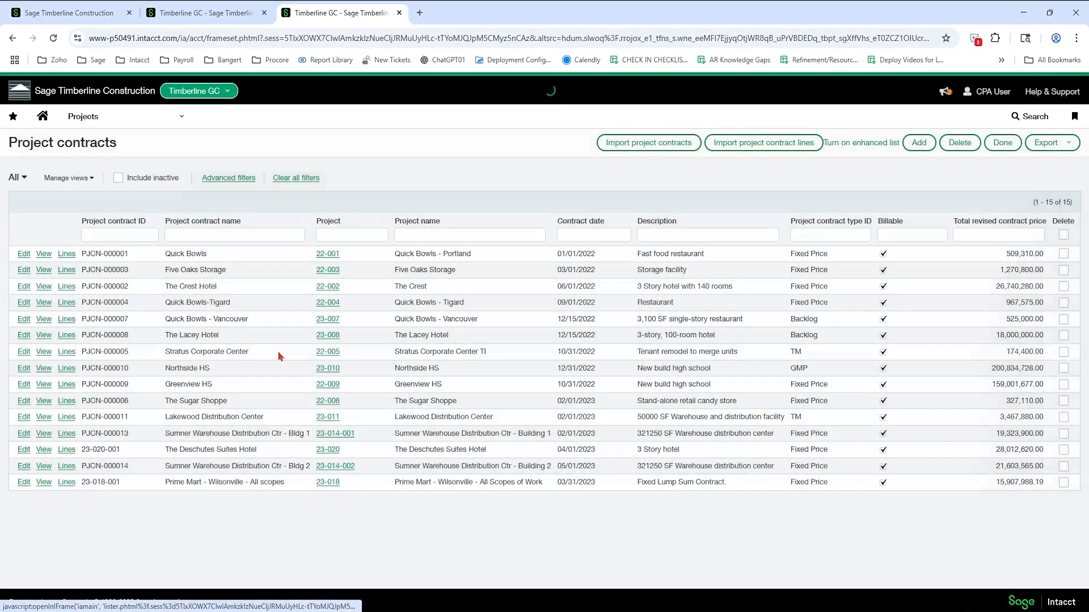
{"action": "scroll", "coordinate": [251, 487], "scroll_direction": "down", "scroll_amount": 2}
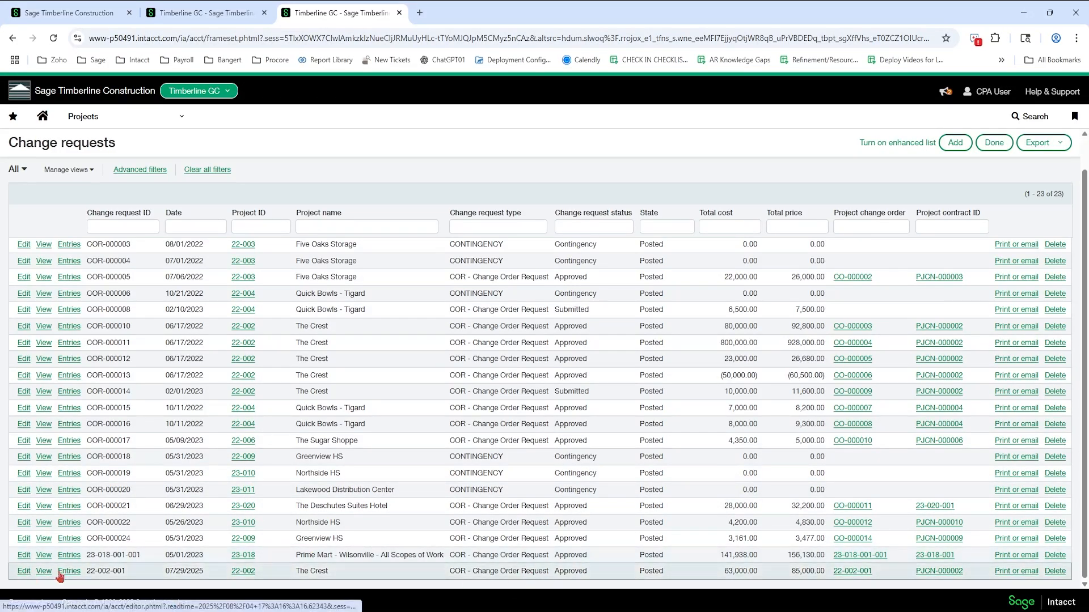
{"action": "left_click_drag", "start_coordinate": [796, 570], "coordinate": [826, 571]}
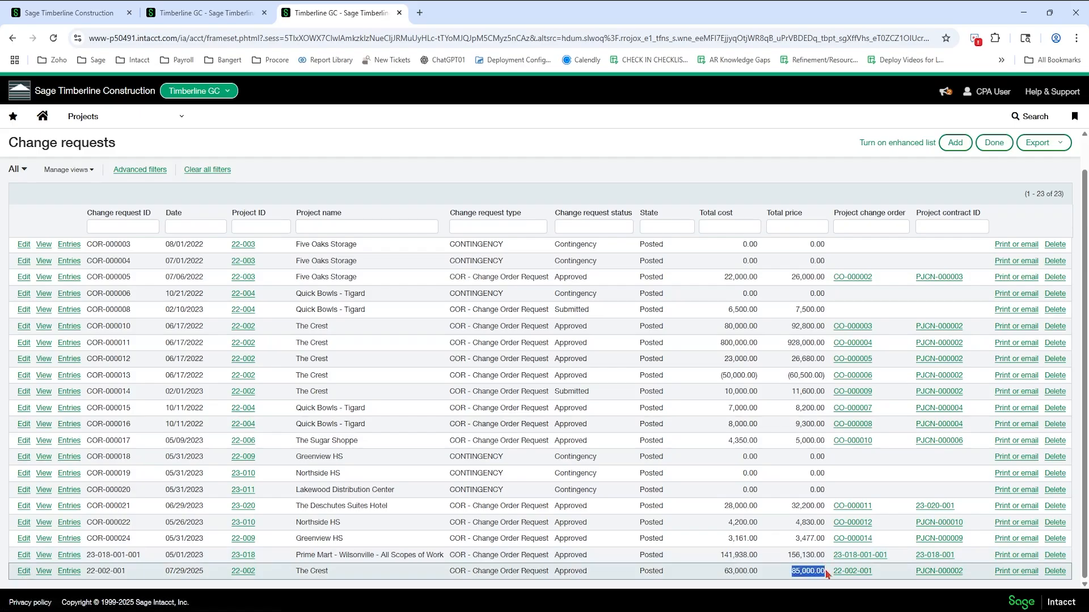
Open the contract lines of PJCN-000002 and check the total revised price of line 34, Change Order 1
{"action": "left_click", "coordinate": [204, 13]}
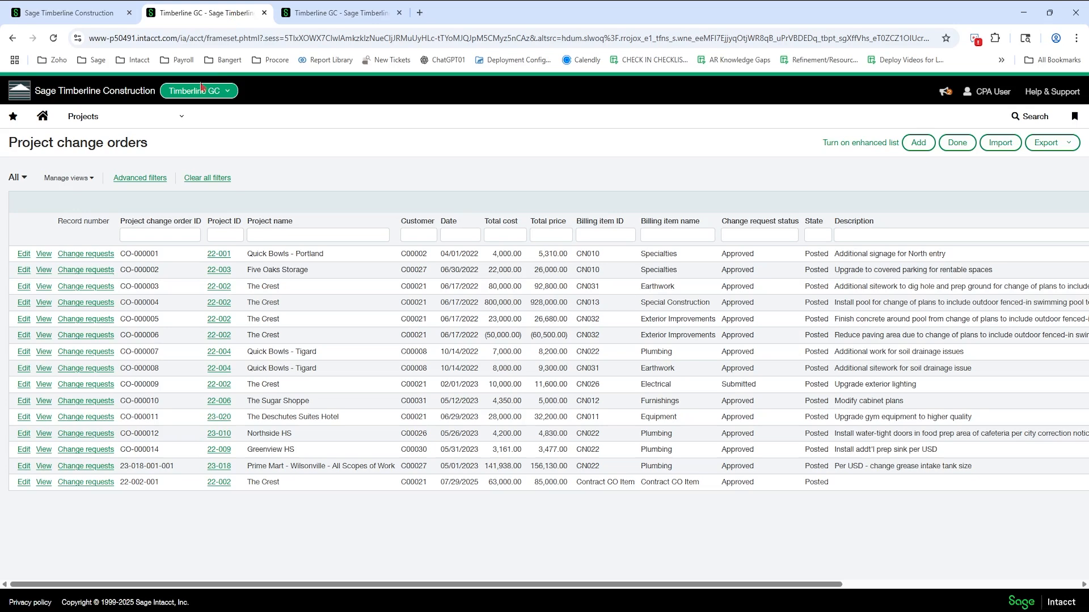
{"action": "left_click", "coordinate": [164, 120]}
{"action": "left_click", "coordinate": [392, 171]}
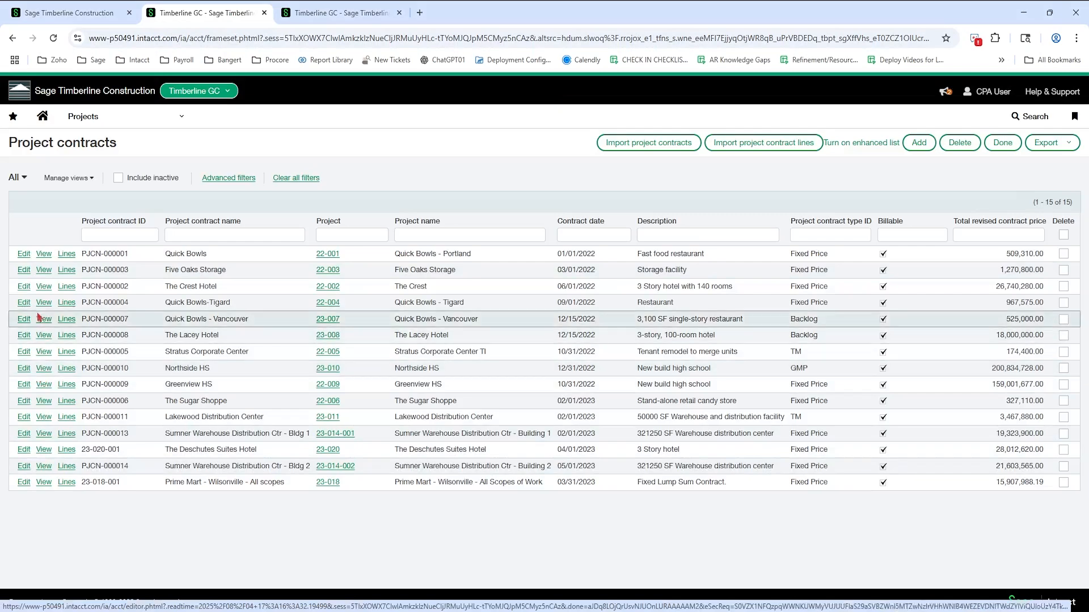
{"action": "left_click", "coordinate": [67, 287]}
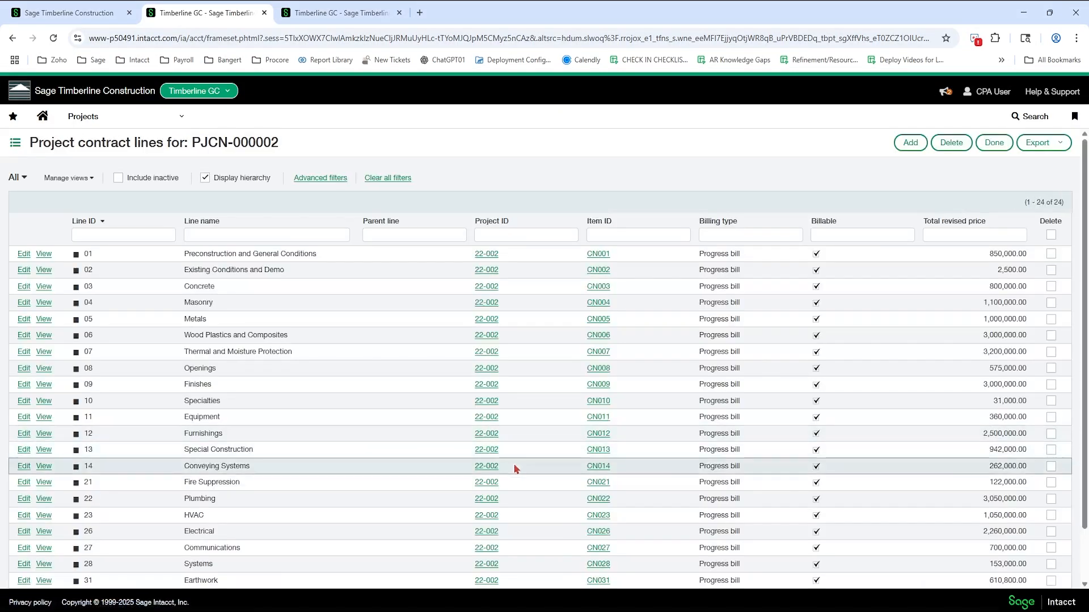
{"action": "scroll", "coordinate": [768, 562], "scroll_direction": "down", "scroll_amount": 2}
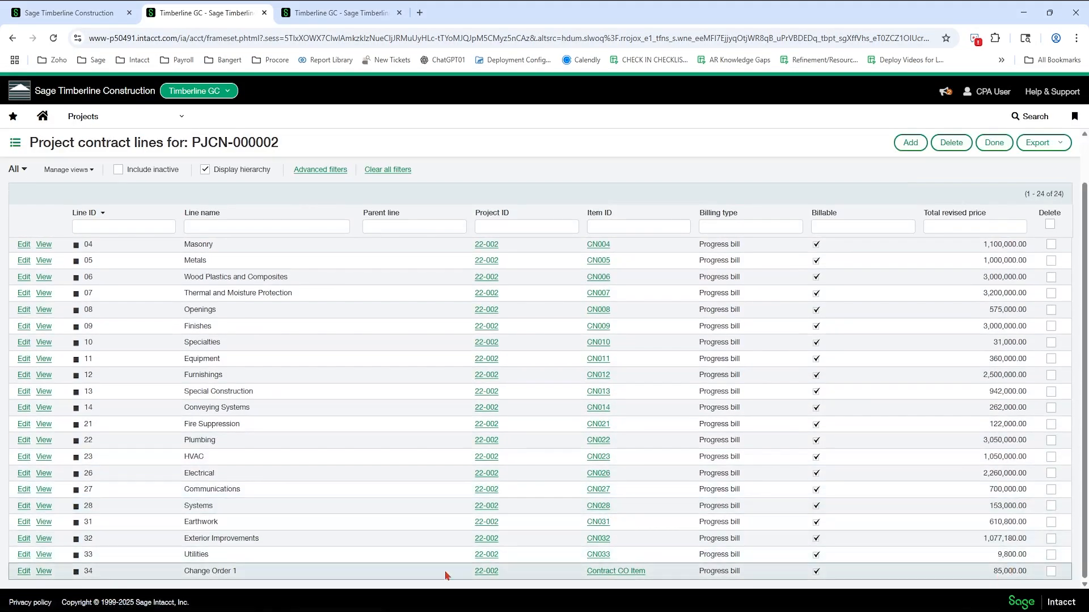
Check change request 22-002-001's total cost and open The Crest's project estimate EST000023 for editing in a duplicated browser tab
{"action": "left_click", "coordinate": [318, 21]}
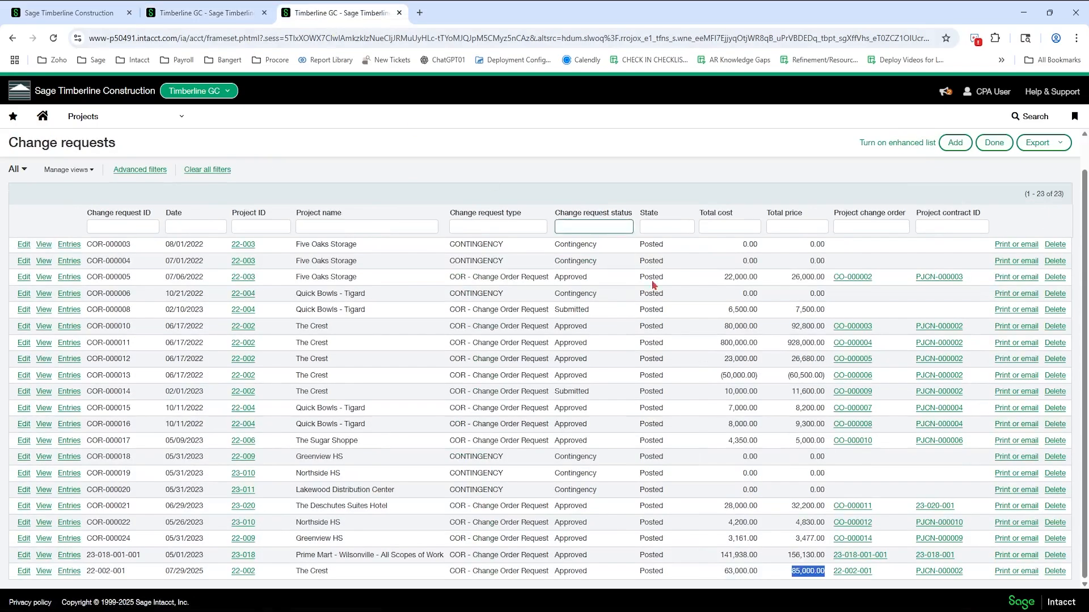
{"action": "left_click_drag", "start_coordinate": [722, 571], "coordinate": [760, 576]}
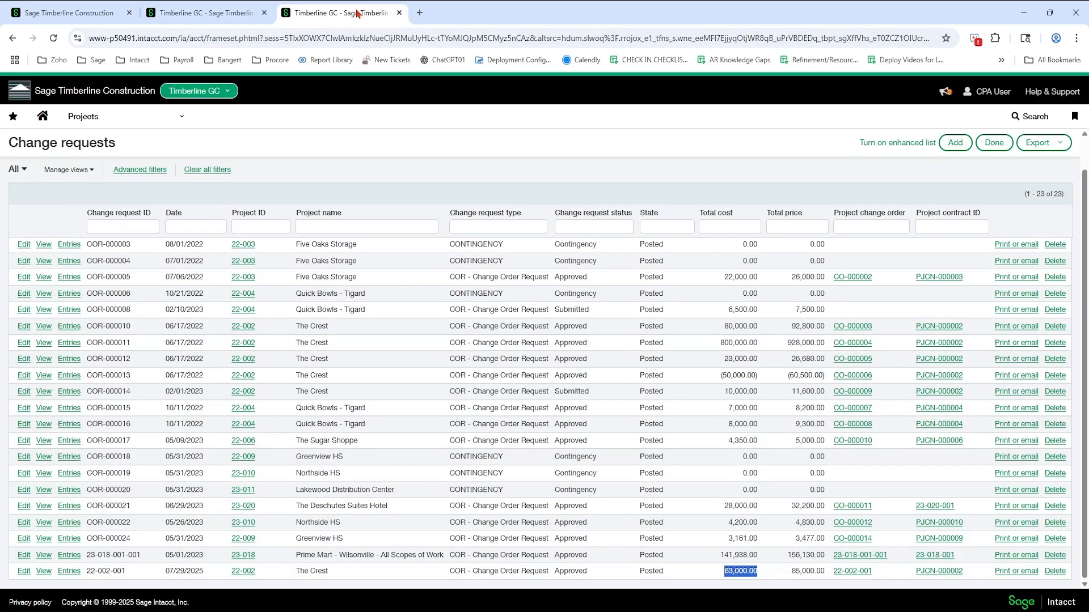
{"action": "right_click", "coordinate": [322, 14]}
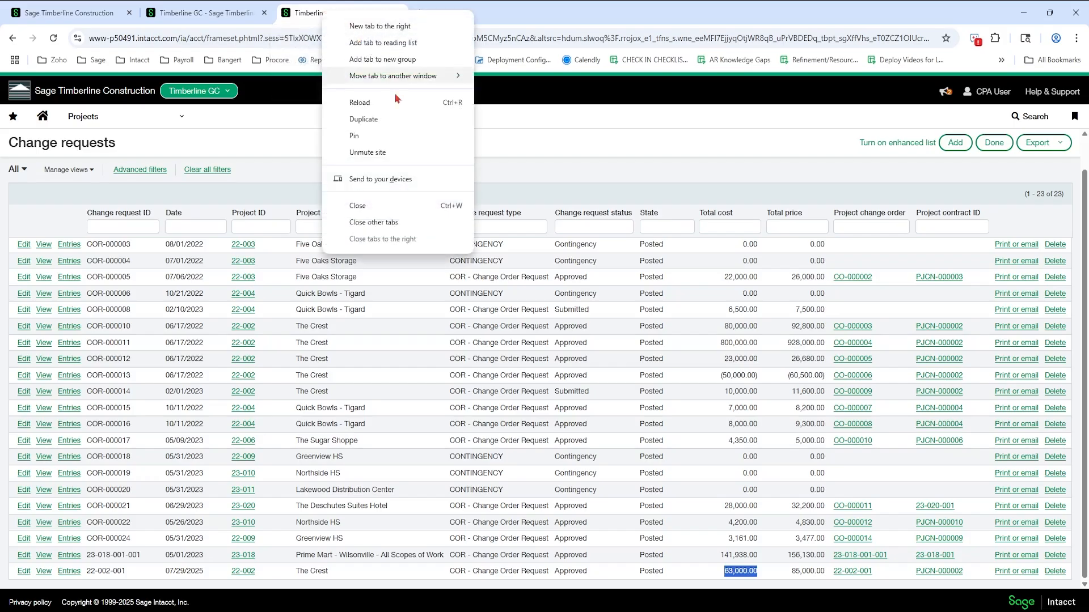
{"action": "left_click", "coordinate": [400, 121]}
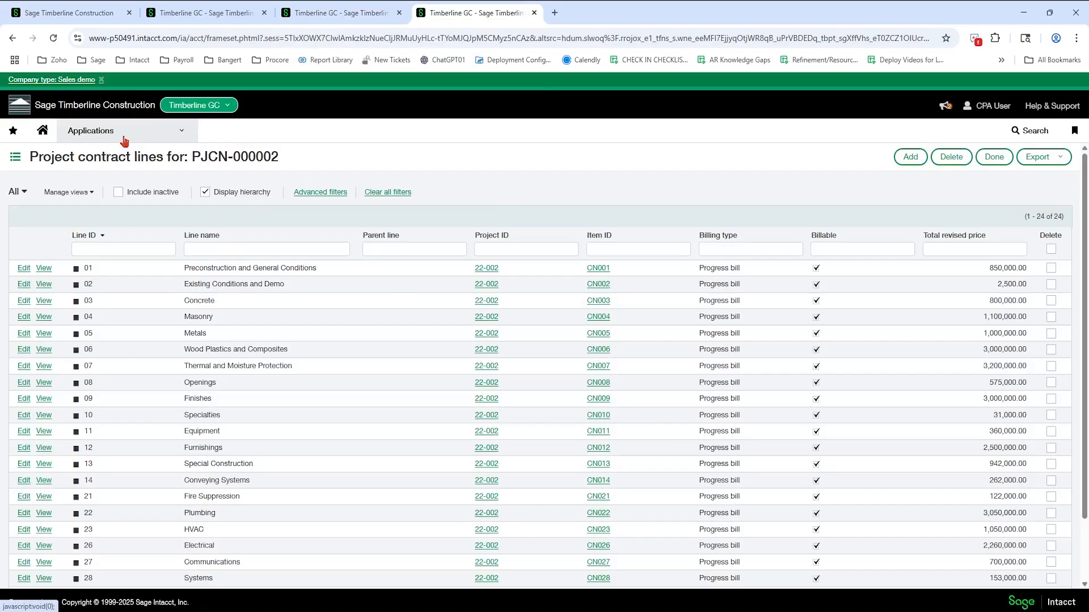
{"action": "left_click", "coordinate": [124, 135]}
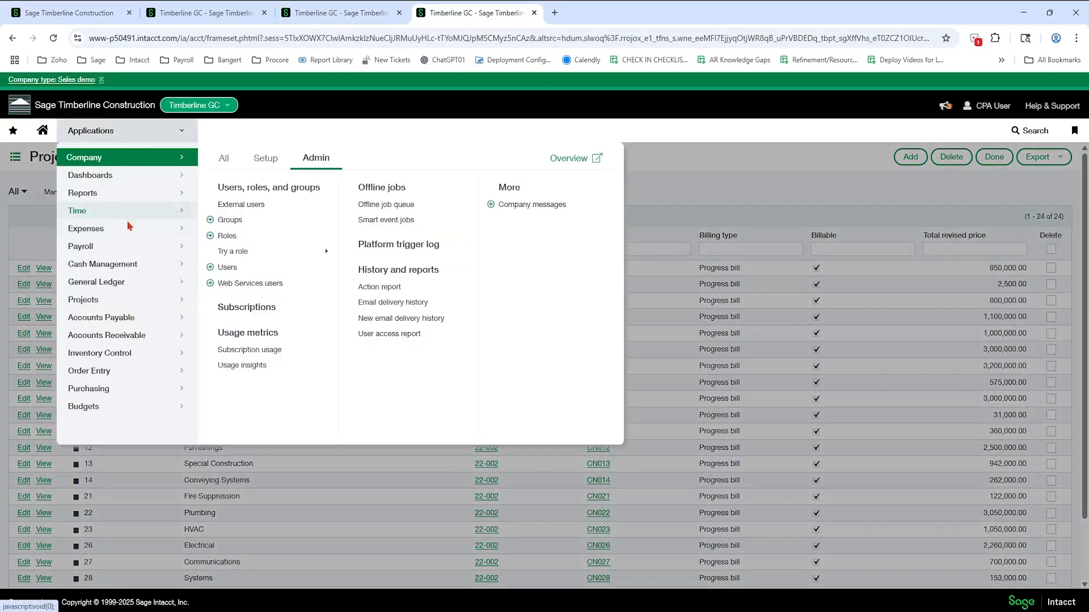
{"action": "left_click", "coordinate": [108, 300]}
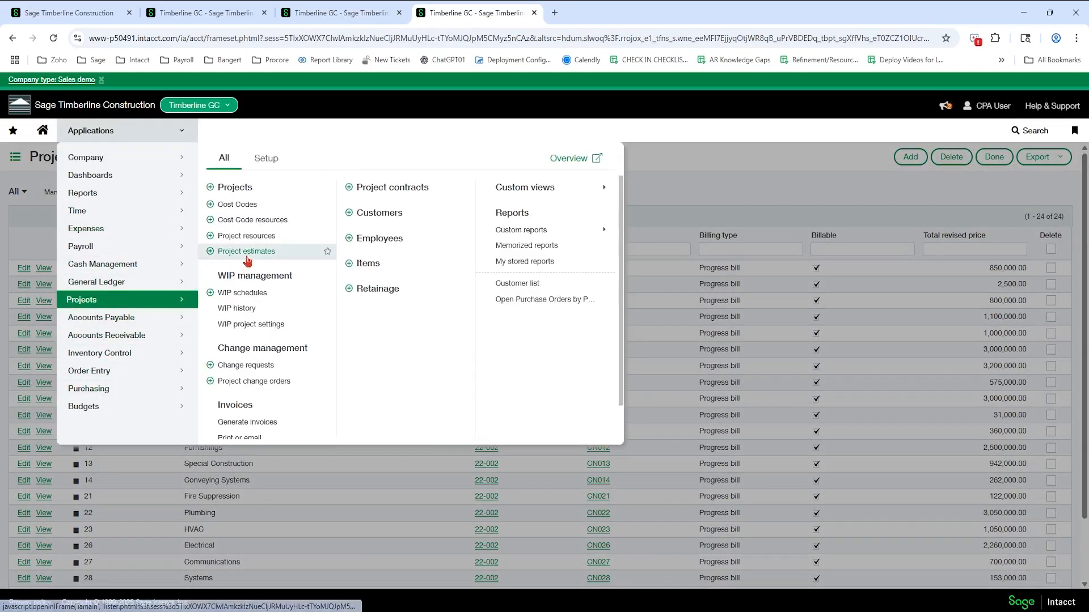
{"action": "left_click", "coordinate": [255, 254]}
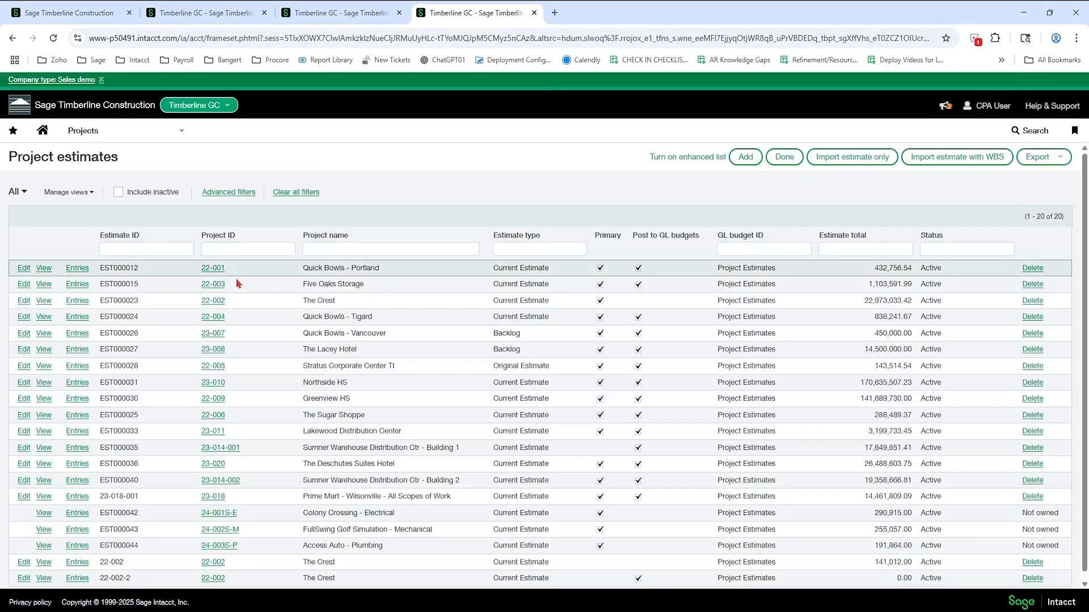
{"action": "left_click", "coordinate": [21, 302]}
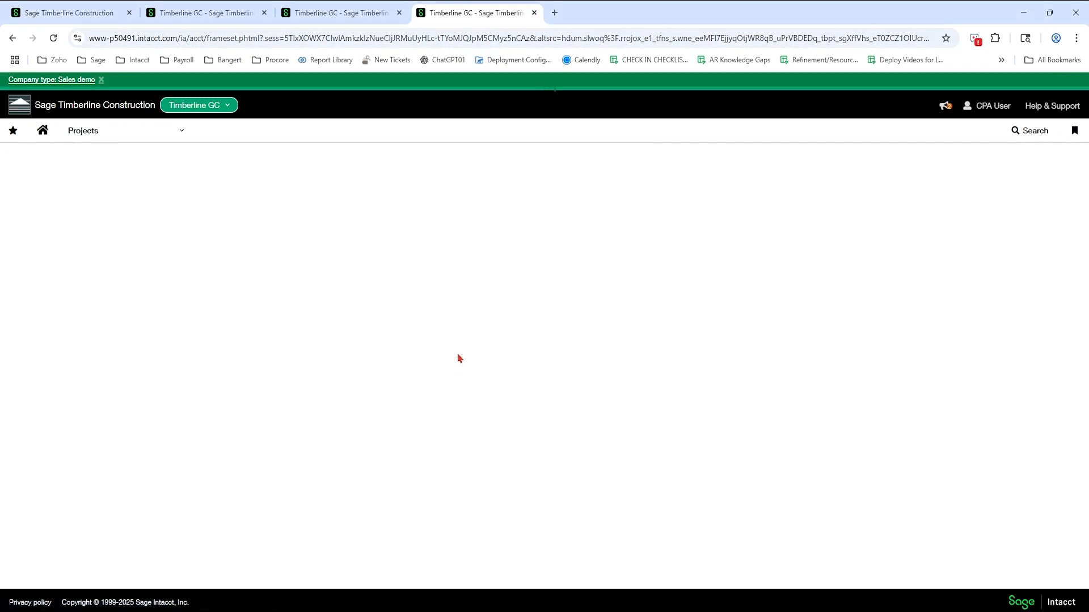
Examine the estimate's change request entries and their amounts, sorting them by change request ID
{"action": "scroll", "coordinate": [448, 409], "scroll_direction": "down", "scroll_amount": 20}
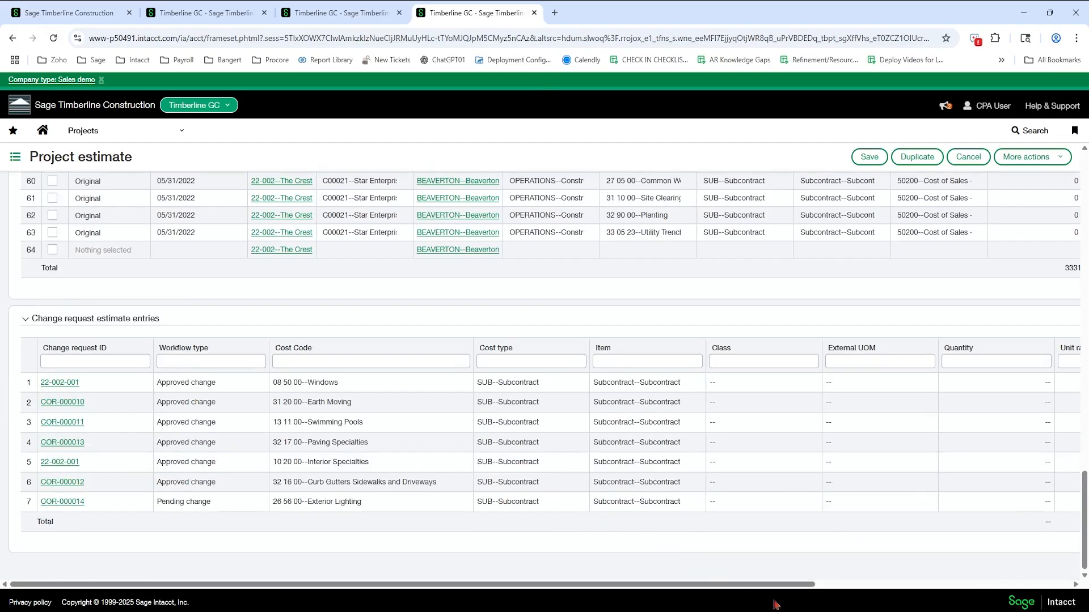
{"action": "left_click_drag", "start_coordinate": [779, 584], "coordinate": [1000, 585]}
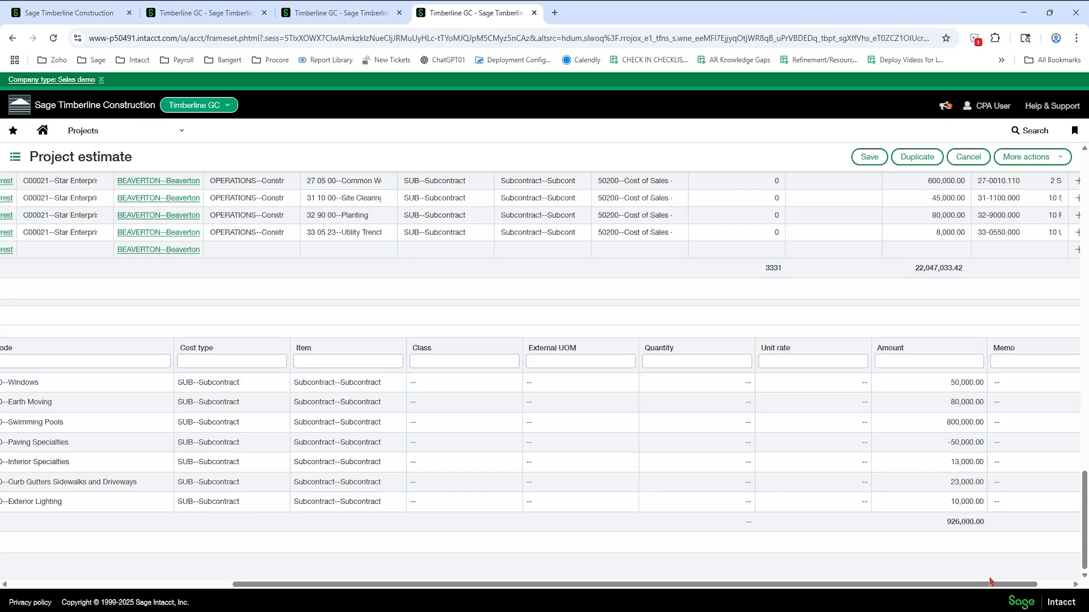
{"action": "left_click_drag", "start_coordinate": [991, 582], "coordinate": [760, 584]}
{"action": "left_click", "coordinate": [82, 349]}
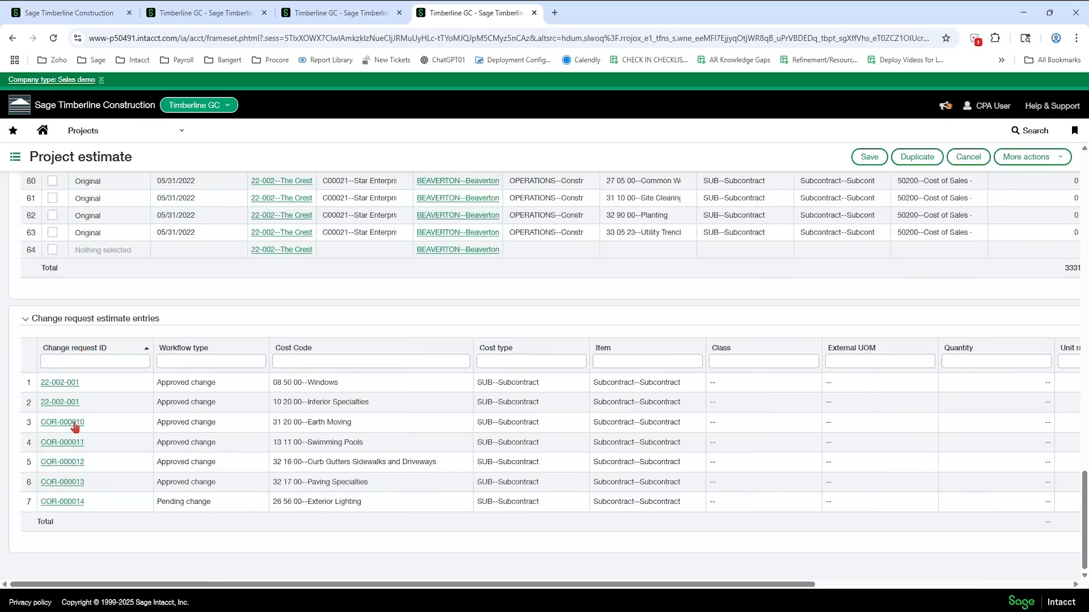
{"action": "left_click_drag", "start_coordinate": [459, 587], "coordinate": [714, 587]}
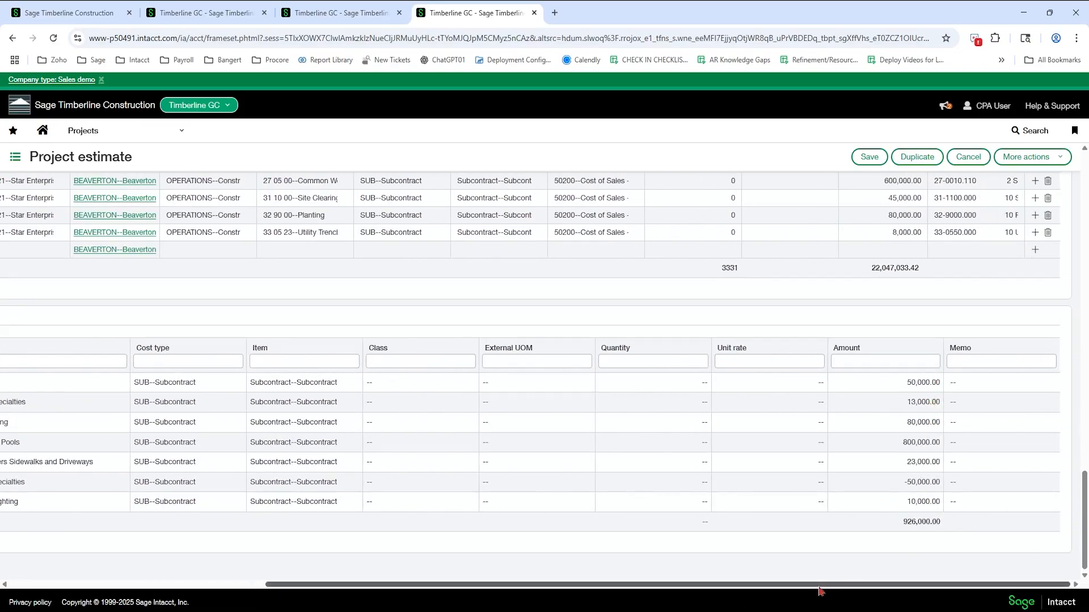
{"action": "left_click_drag", "start_coordinate": [818, 596], "coordinate": [390, 593]}
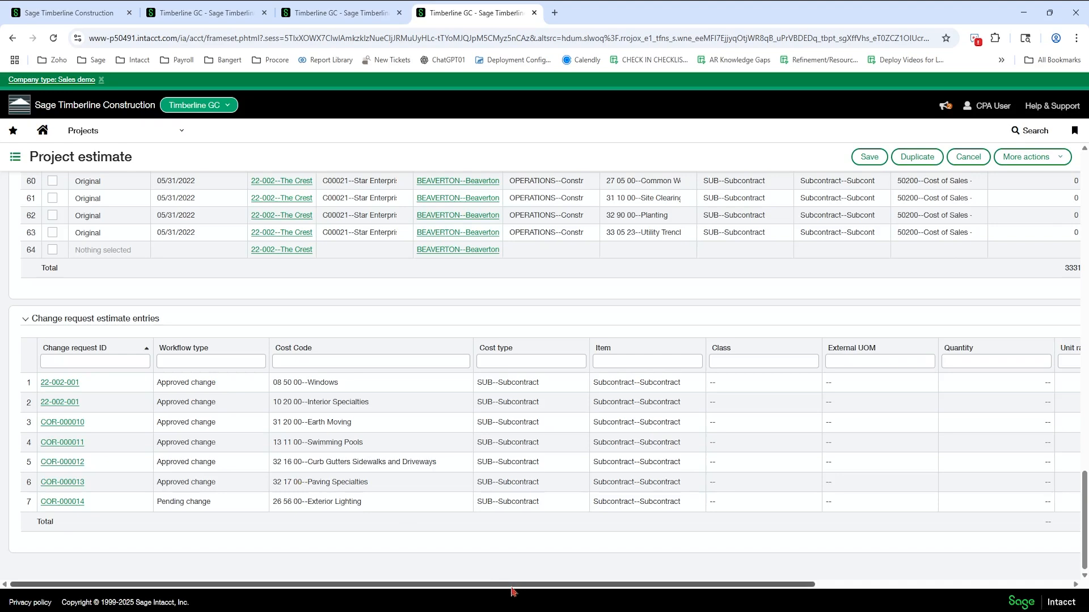
Open change request 22-002-001 from the change requests list, check its approval status, and close it without posting
{"action": "left_click_drag", "start_coordinate": [512, 592], "coordinate": [308, 573]}
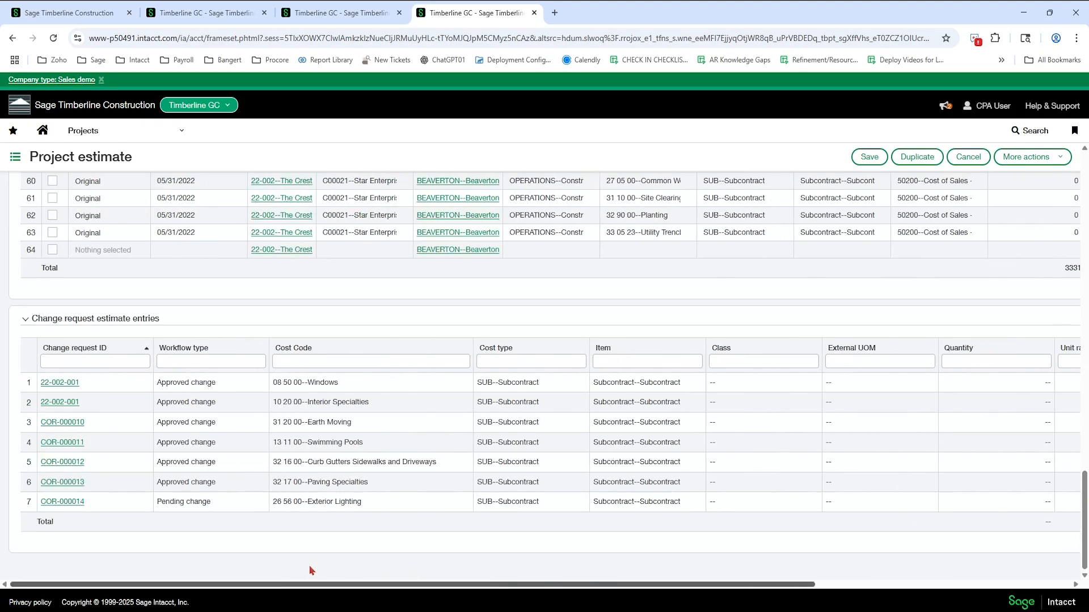
{"action": "left_click", "coordinate": [209, 13]}
{"action": "left_click", "coordinate": [316, 14]}
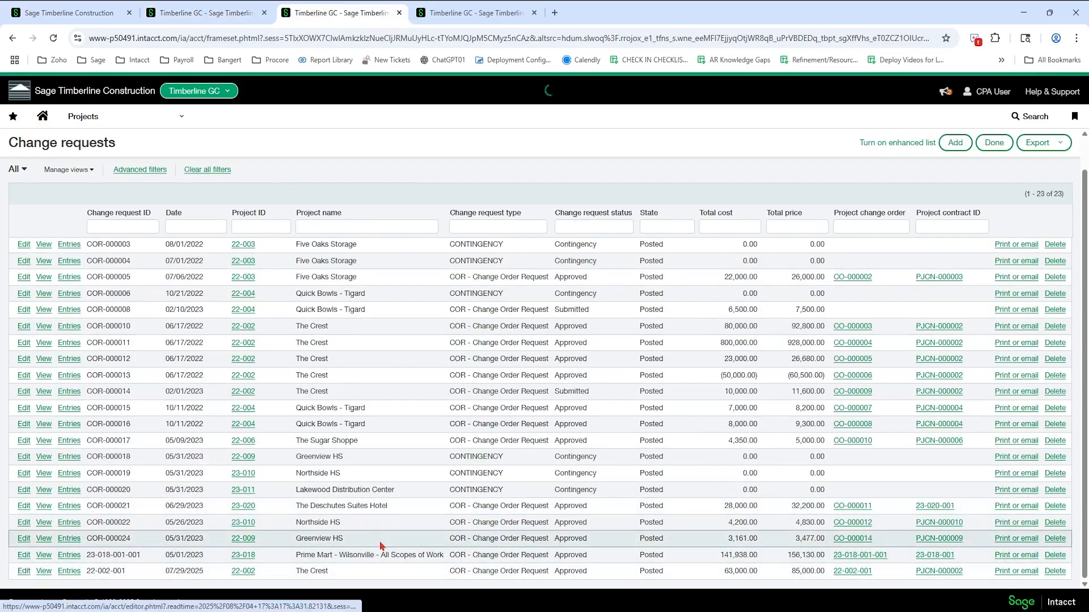
{"action": "left_click", "coordinate": [25, 571]}
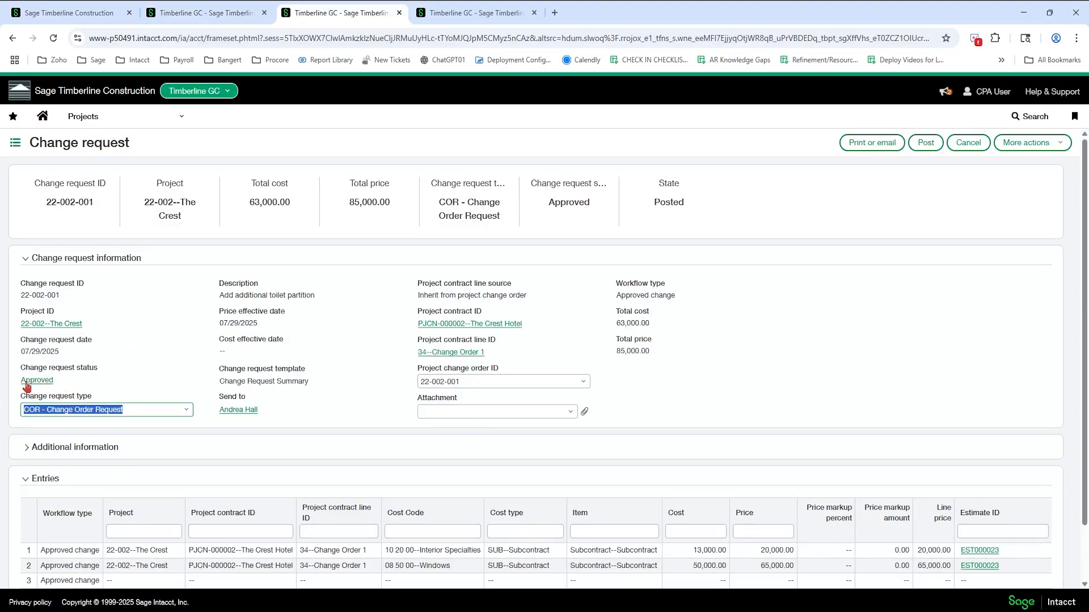
{"action": "left_click", "coordinate": [965, 144]}
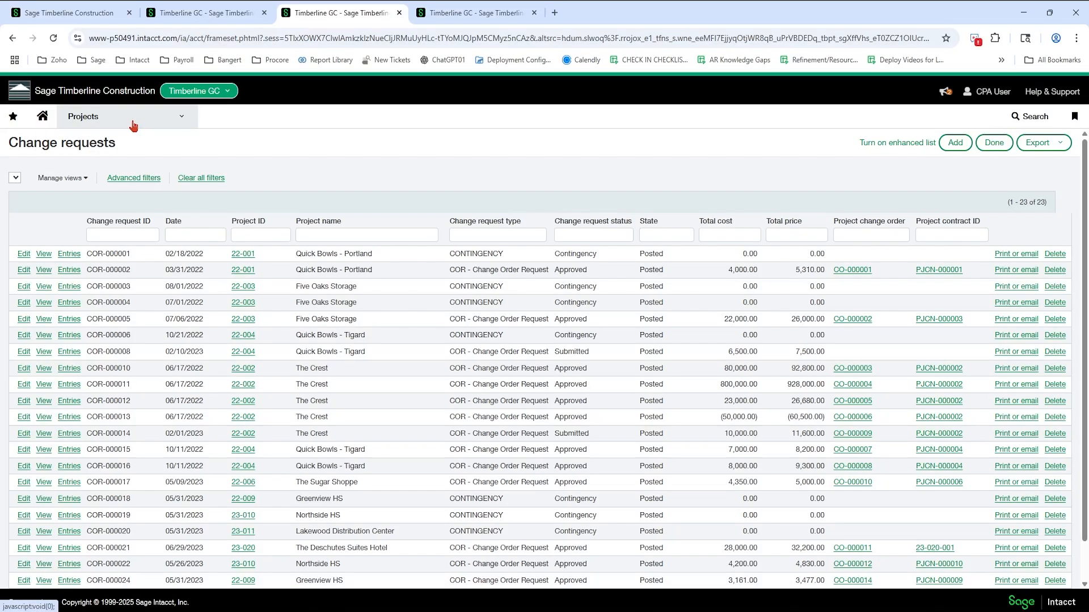
Open The Crest's project change order 22-002-001 for editing from the project change orders list
{"action": "left_click", "coordinate": [133, 122]}
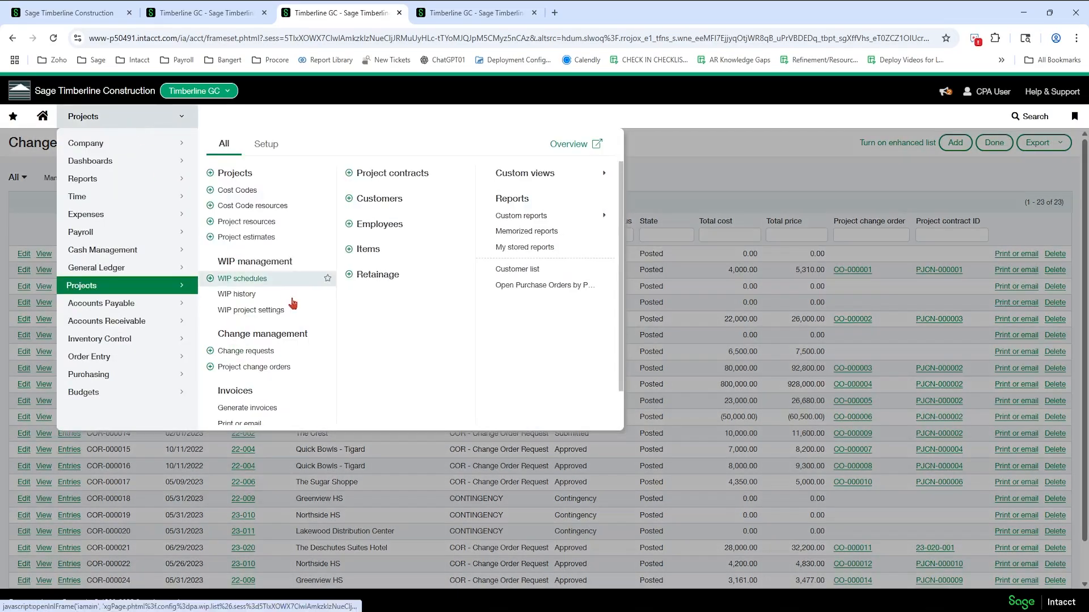
{"action": "scroll", "coordinate": [301, 391], "scroll_direction": "down", "scroll_amount": 1}
{"action": "left_click", "coordinate": [273, 329]}
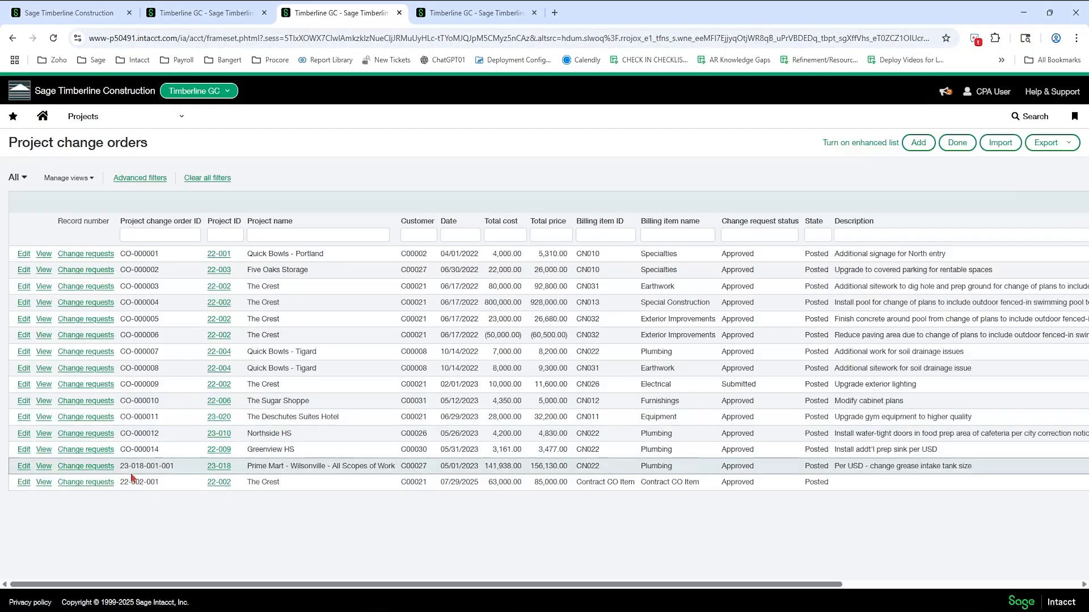
{"action": "left_click", "coordinate": [24, 482]}
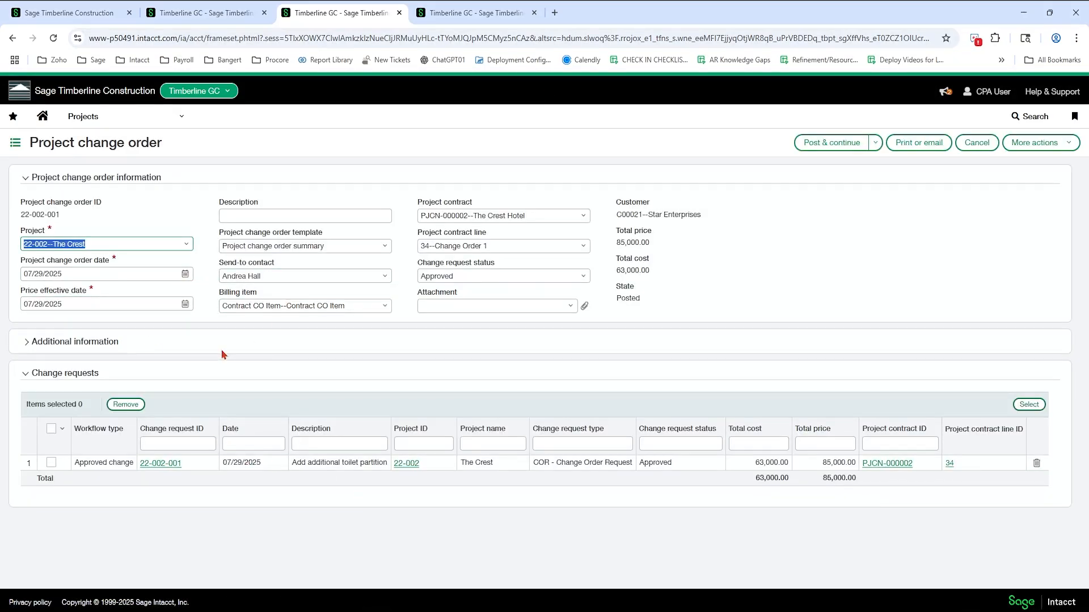
Set the project change order's change request status to Pending and post it
{"action": "left_click", "coordinate": [583, 276]}
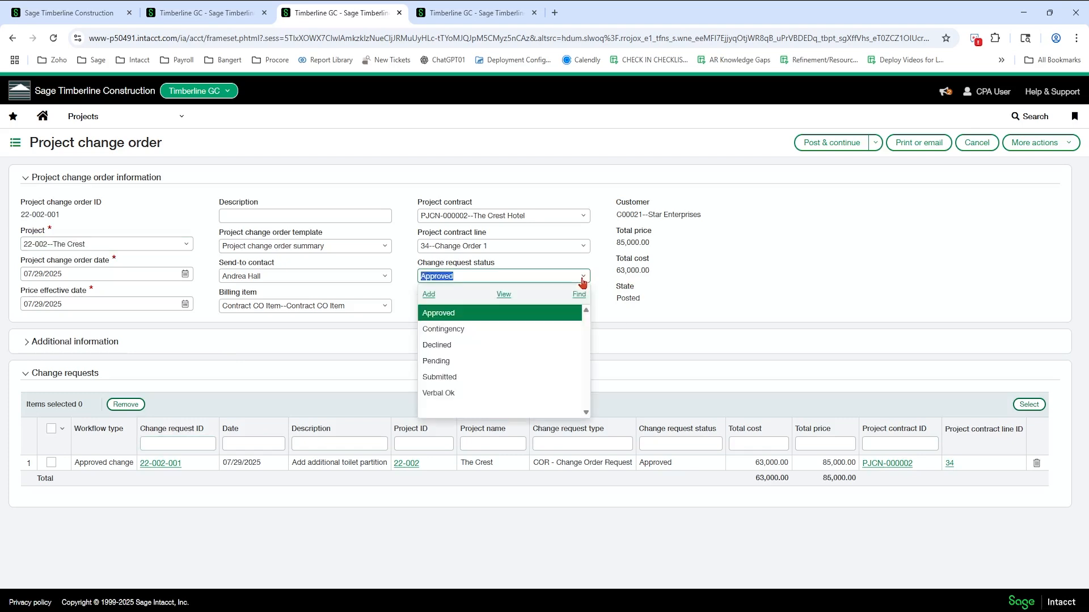
{"action": "left_click", "coordinate": [511, 361]}
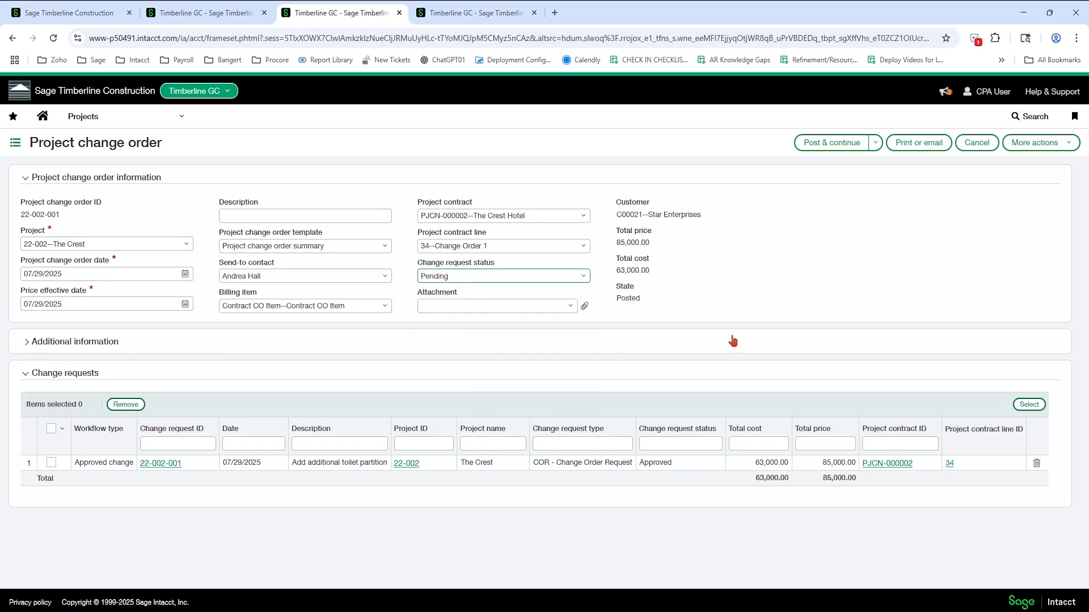
{"action": "left_click", "coordinate": [876, 144]}
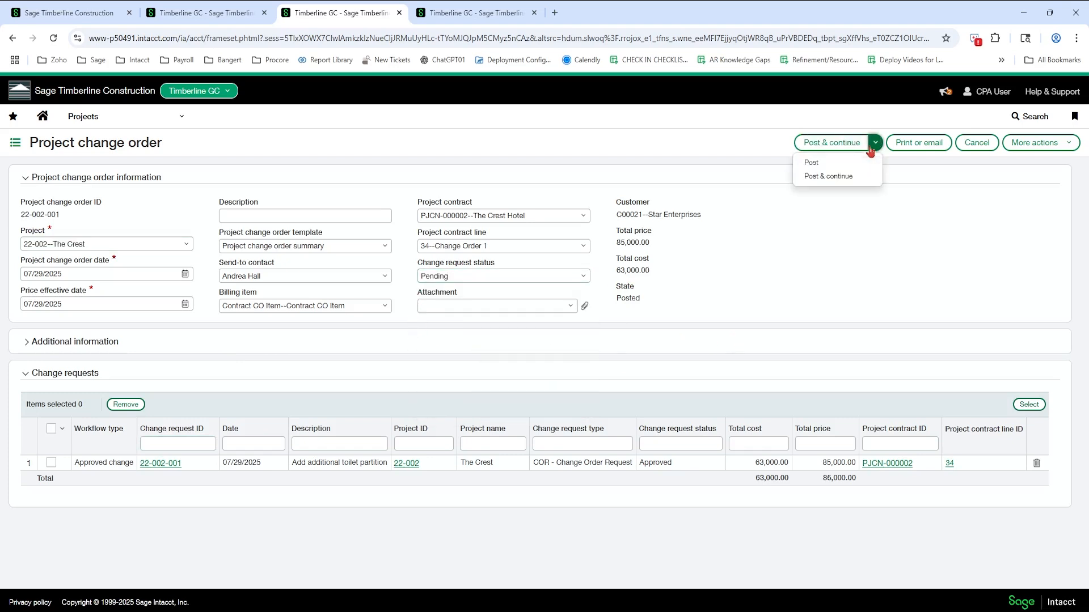
{"action": "left_click", "coordinate": [862, 164]}
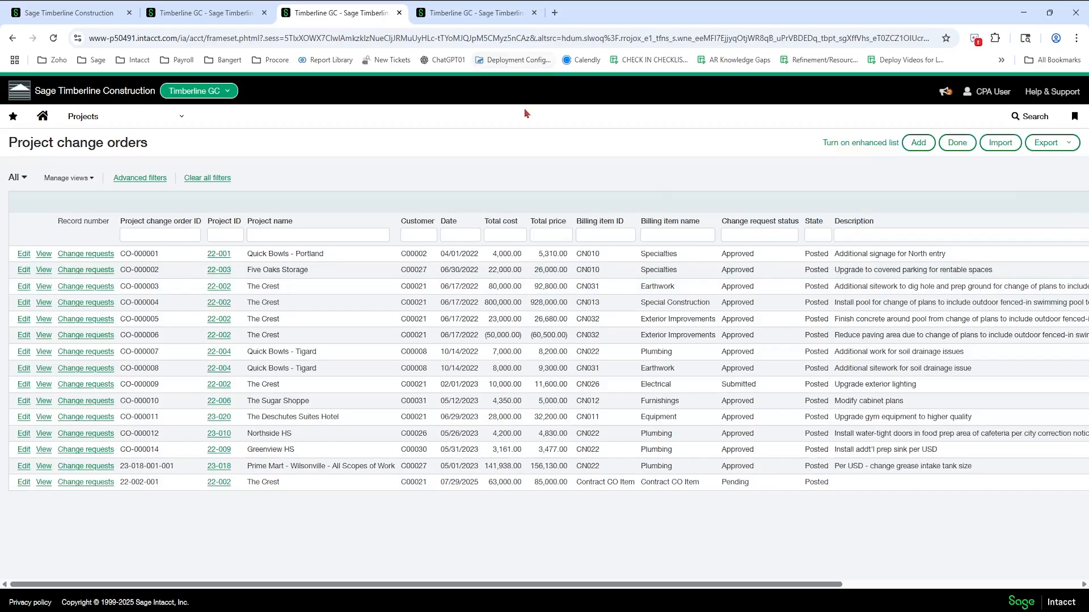
Reload the contract lines of PJCN-000002 in the other browser tab and check line 34's total revised price
{"action": "left_click", "coordinate": [457, 14]}
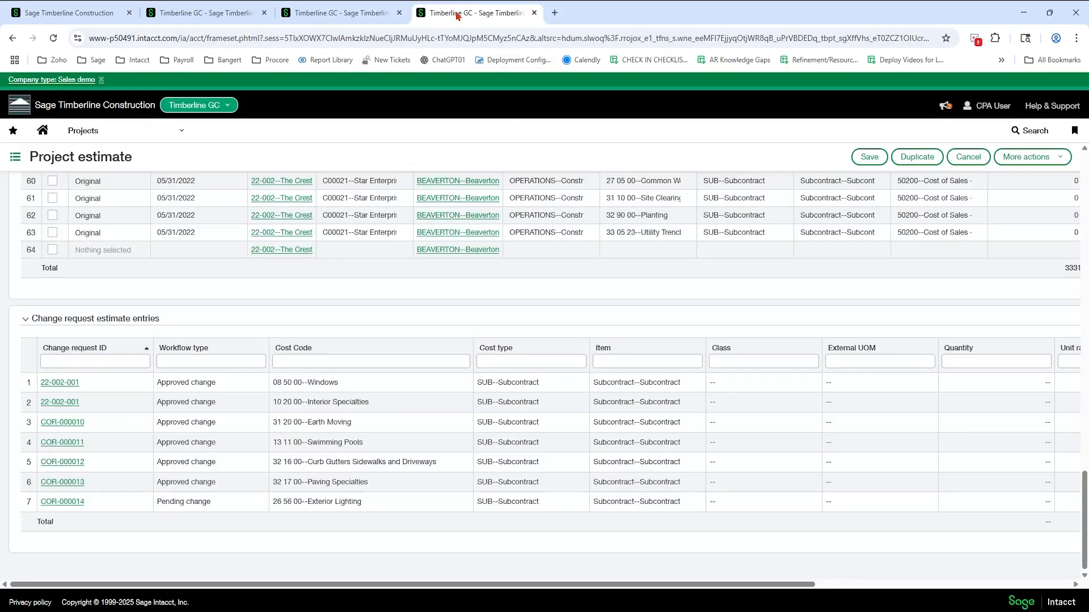
{"action": "left_click", "coordinate": [183, 11]}
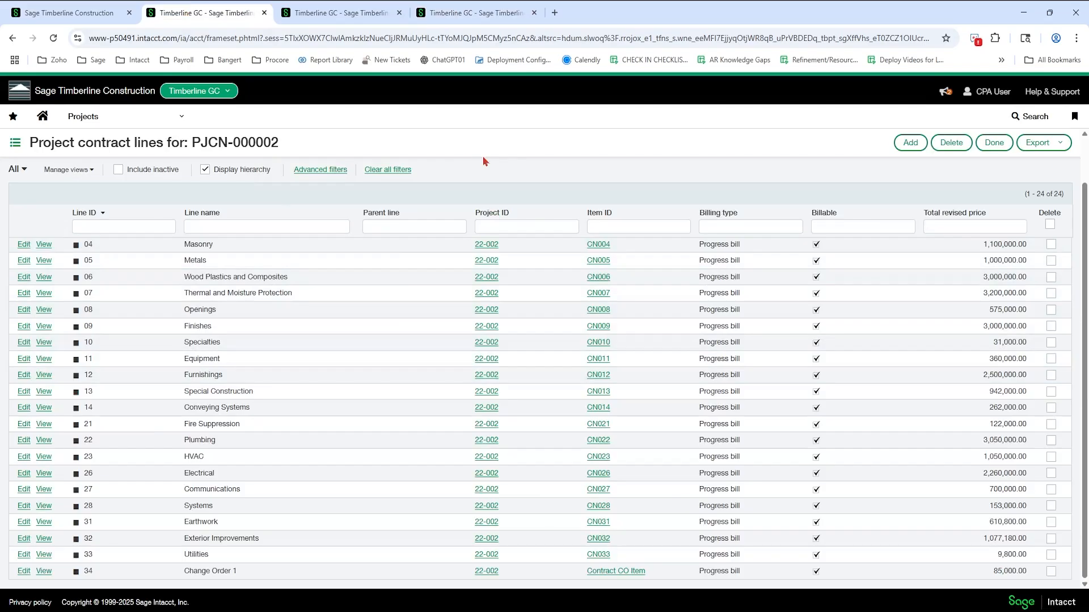
{"action": "key", "text": "alt+Left"}
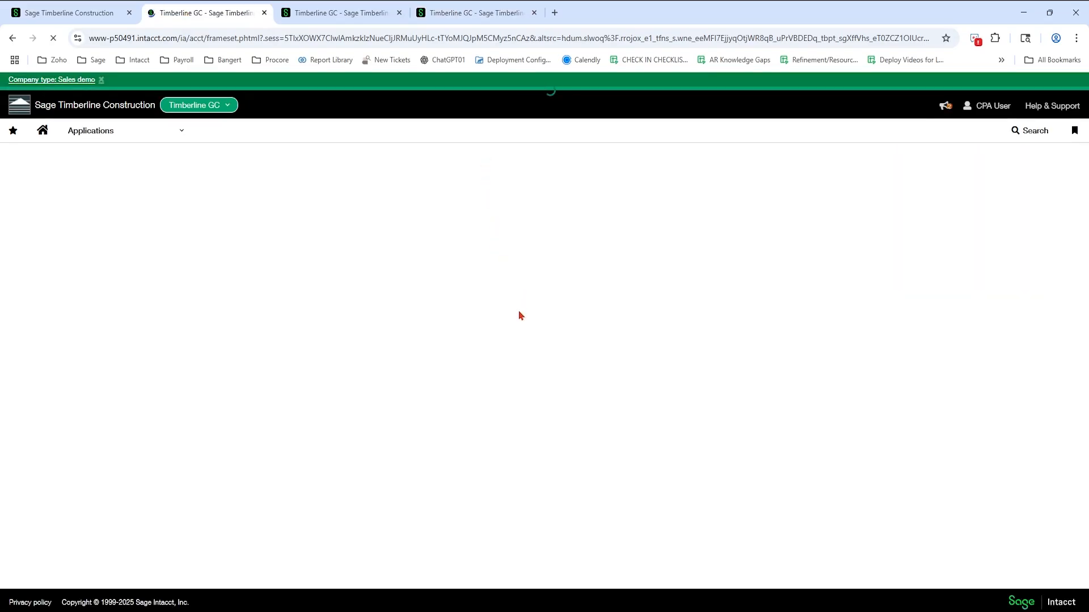
{"action": "scroll", "coordinate": [533, 363], "scroll_direction": "down", "scroll_amount": 2}
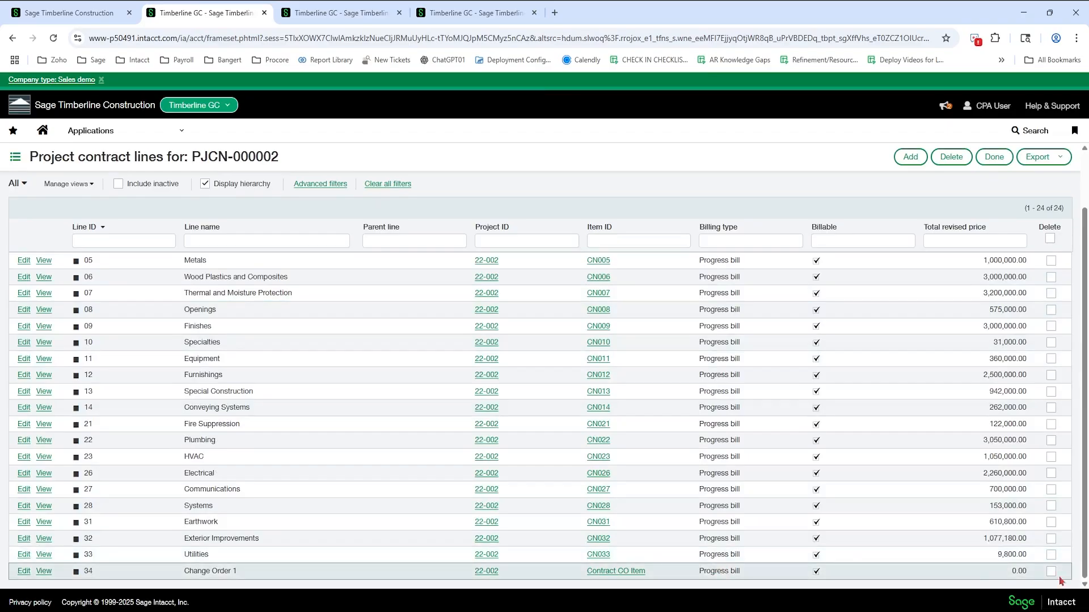
{"action": "left_click_drag", "start_coordinate": [983, 575], "coordinate": [1036, 577]}
{"action": "left_click", "coordinate": [1036, 577]}
Reopen The Crest's project estimate EST000023 and check its change request entries' workflow types and amounts, sorted by change request ID
{"action": "left_click", "coordinate": [479, 16]}
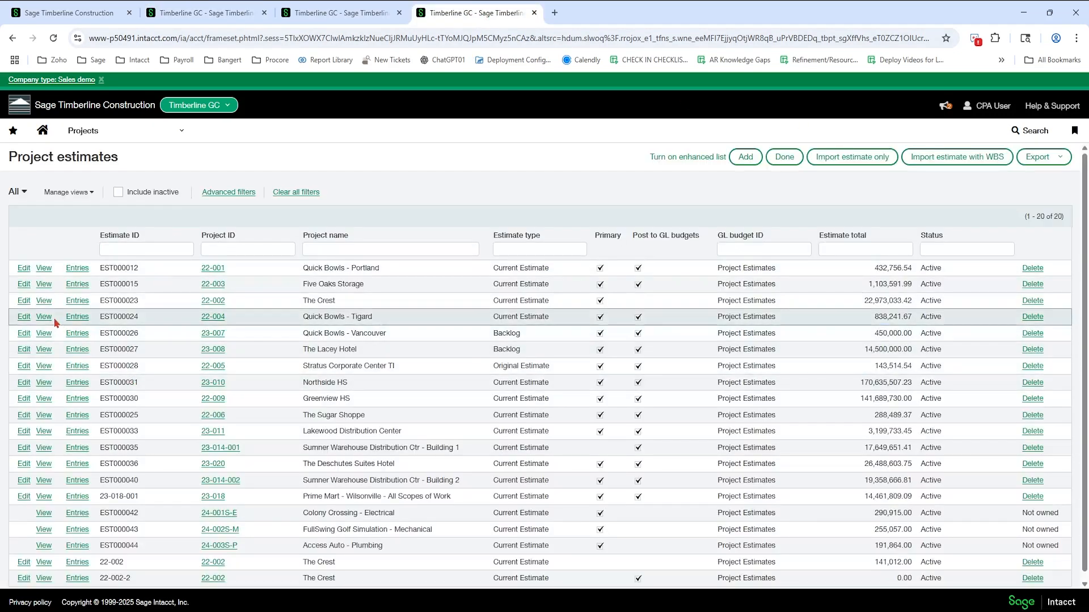
{"action": "left_click", "coordinate": [24, 302]}
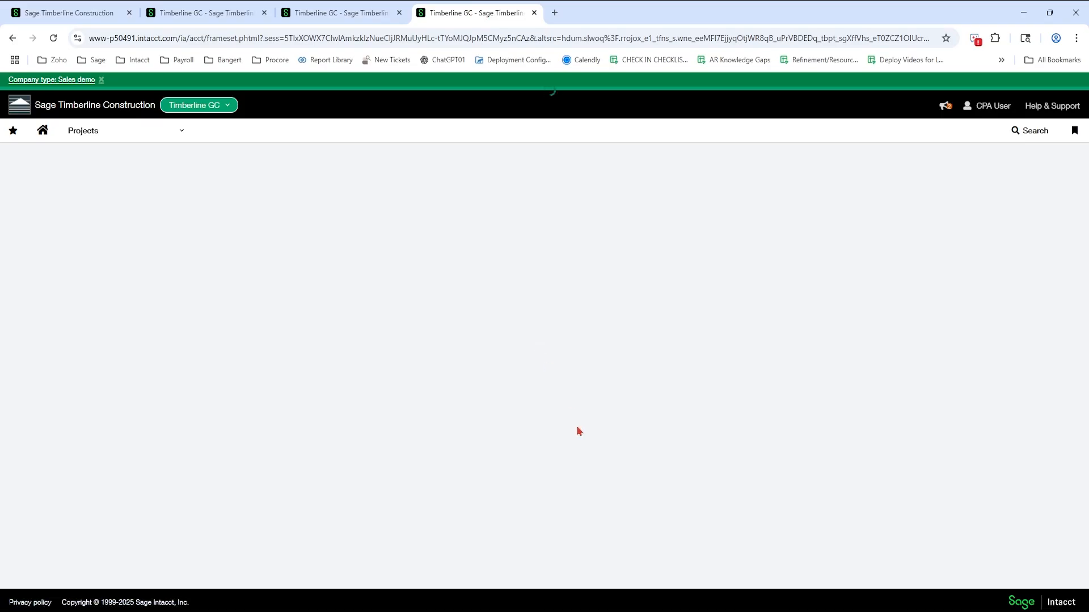
{"action": "scroll", "coordinate": [478, 475], "scroll_direction": "down", "scroll_amount": 10}
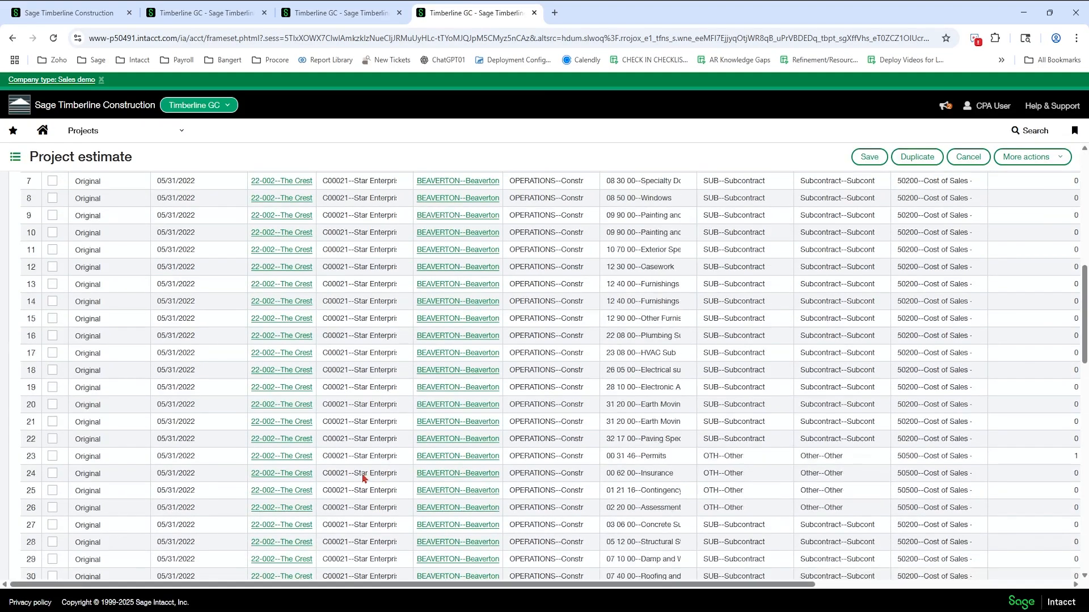
{"action": "scroll", "coordinate": [199, 480], "scroll_direction": "down", "scroll_amount": 15}
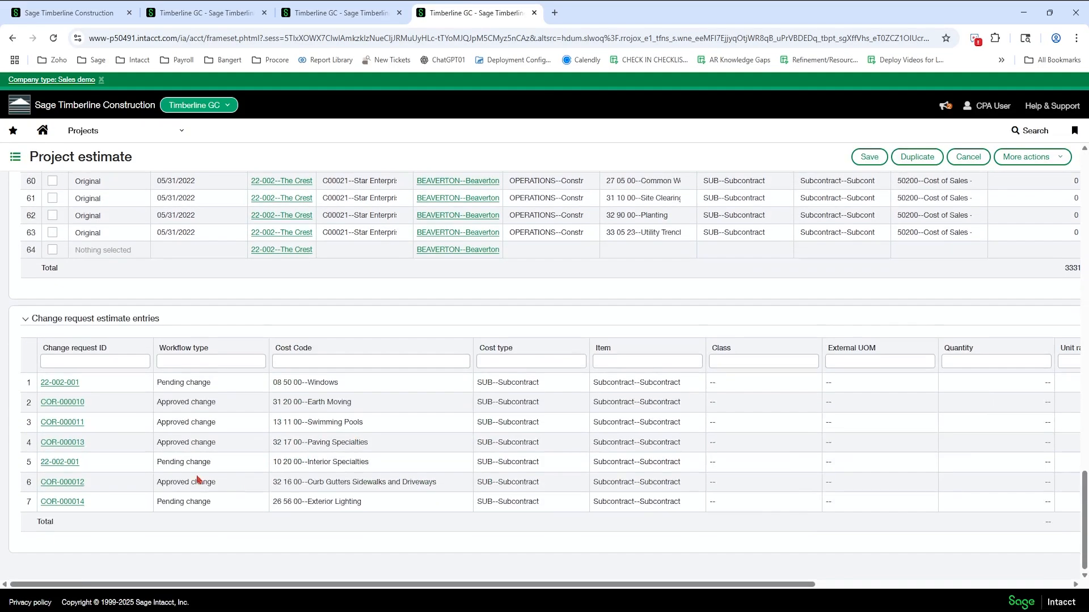
{"action": "triple_click", "coordinate": [159, 389]}
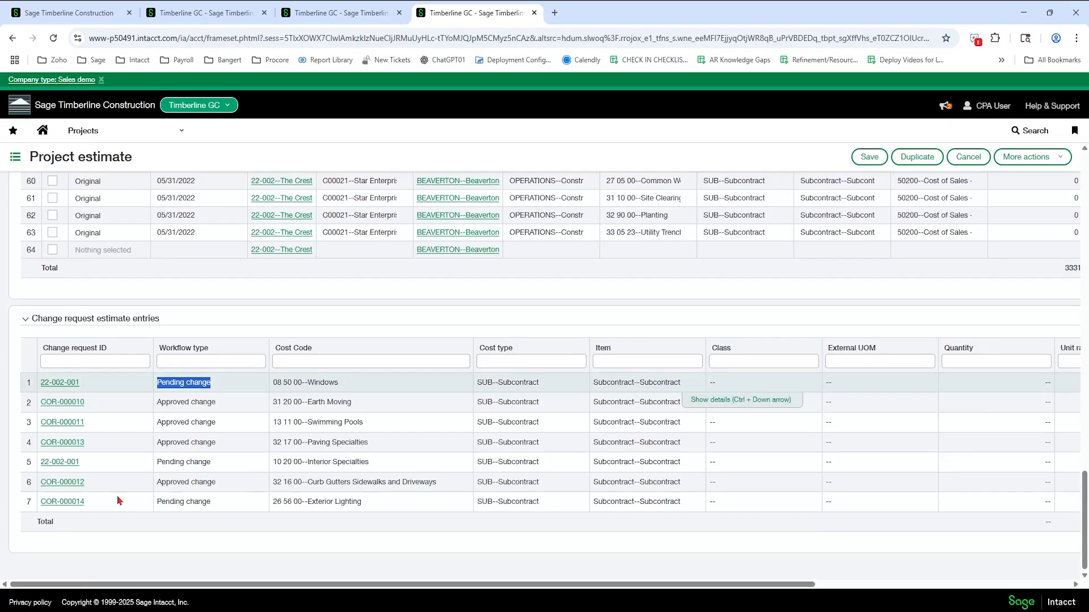
{"action": "left_click", "coordinate": [85, 348]}
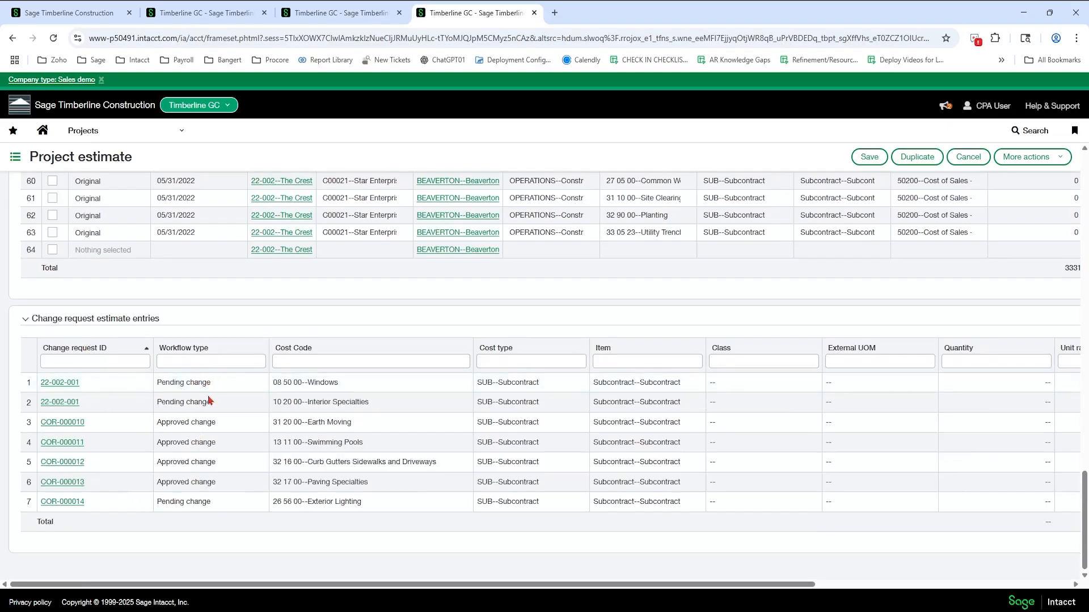
{"action": "left_click_drag", "start_coordinate": [729, 585], "coordinate": [1038, 590]}
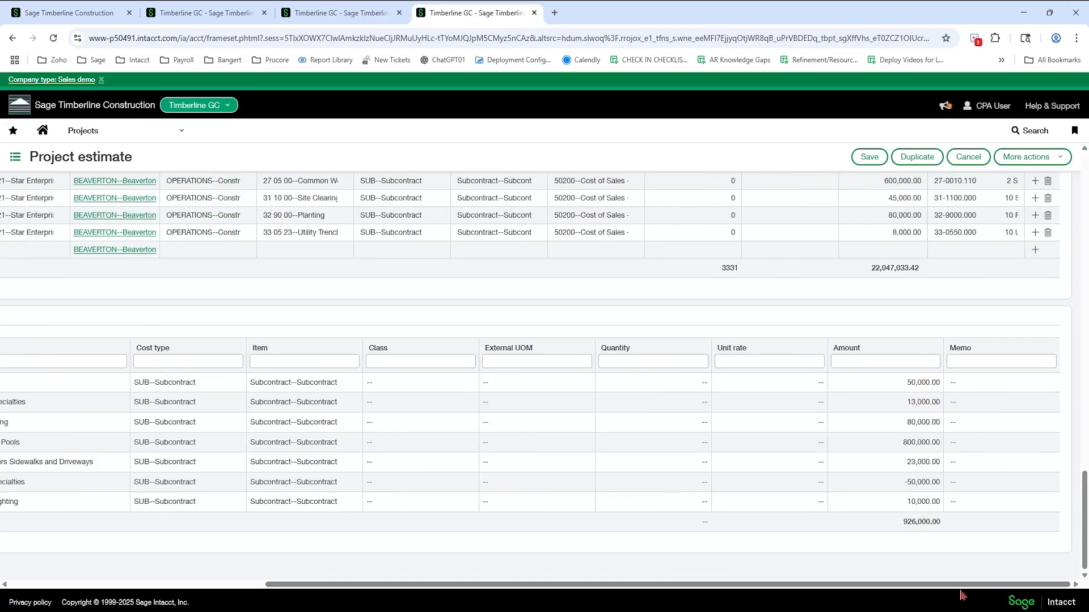
{"action": "left_click_drag", "start_coordinate": [954, 585], "coordinate": [699, 586]}
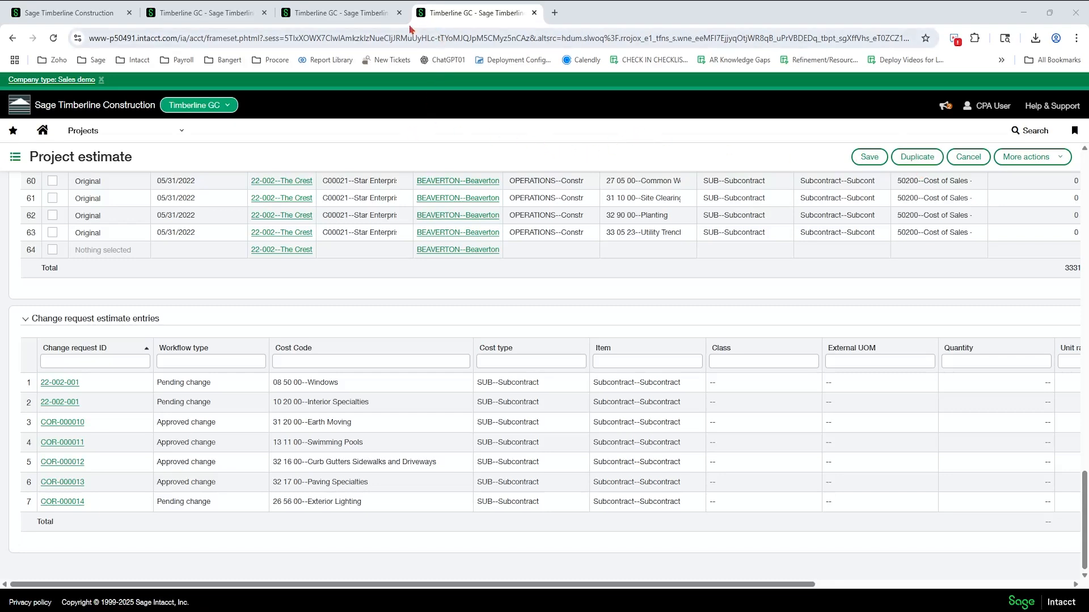
Print Quick Bowls - Tigard's change request COR-000008 from the change requests list in the other browser tab
{"action": "left_click", "coordinate": [208, 9]}
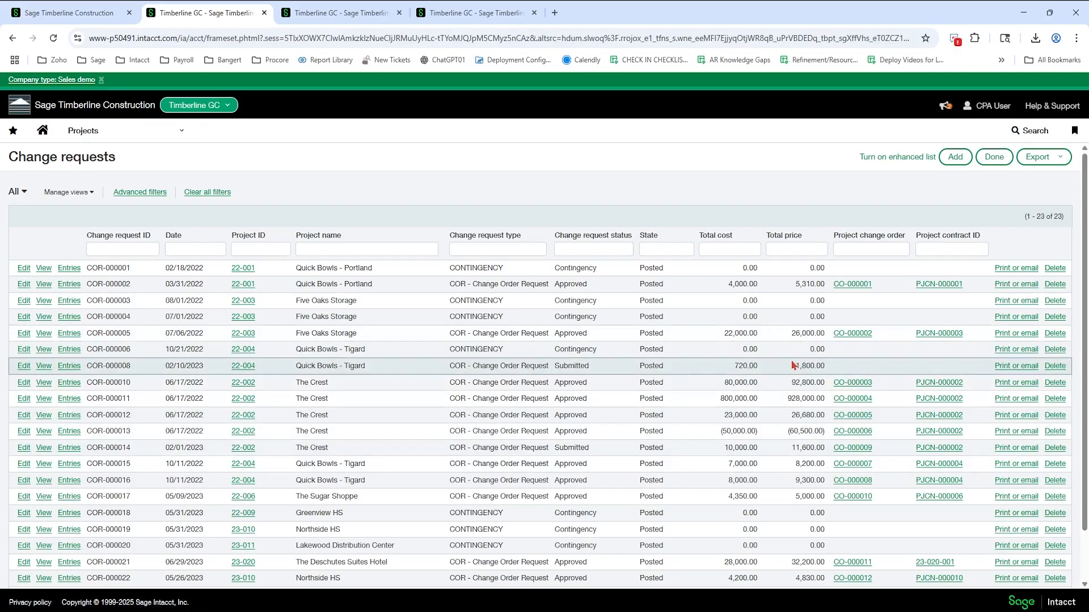
{"action": "left_click", "coordinate": [1031, 373]}
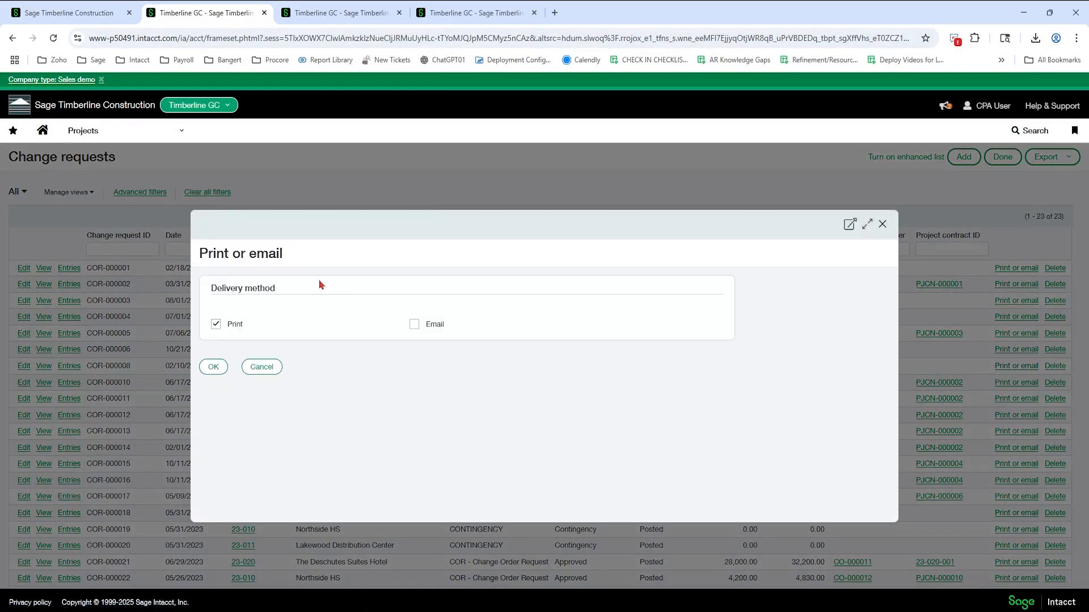
{"action": "left_click", "coordinate": [214, 368]}
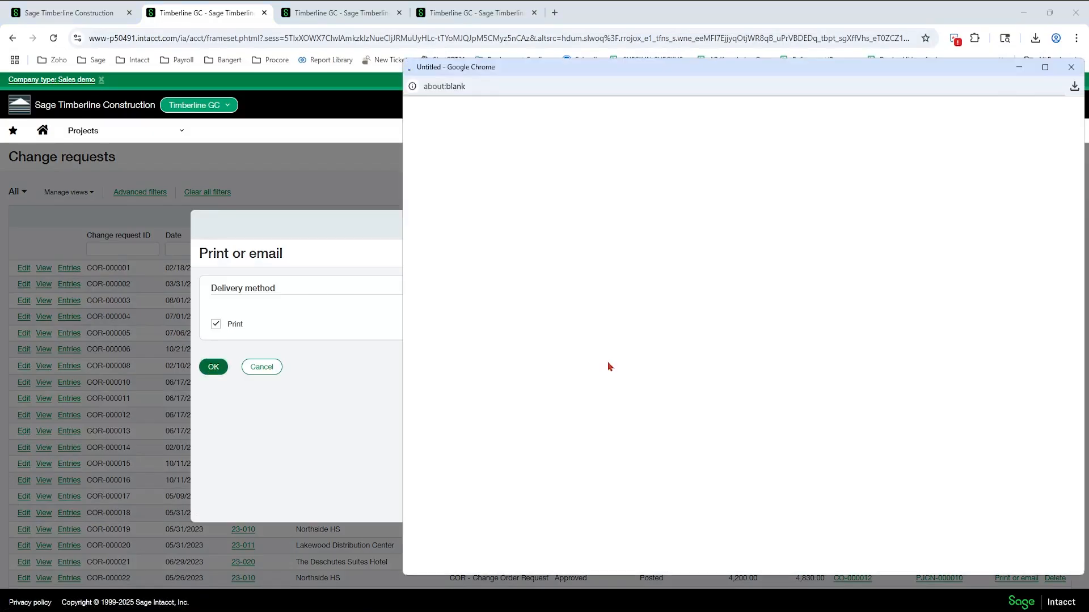
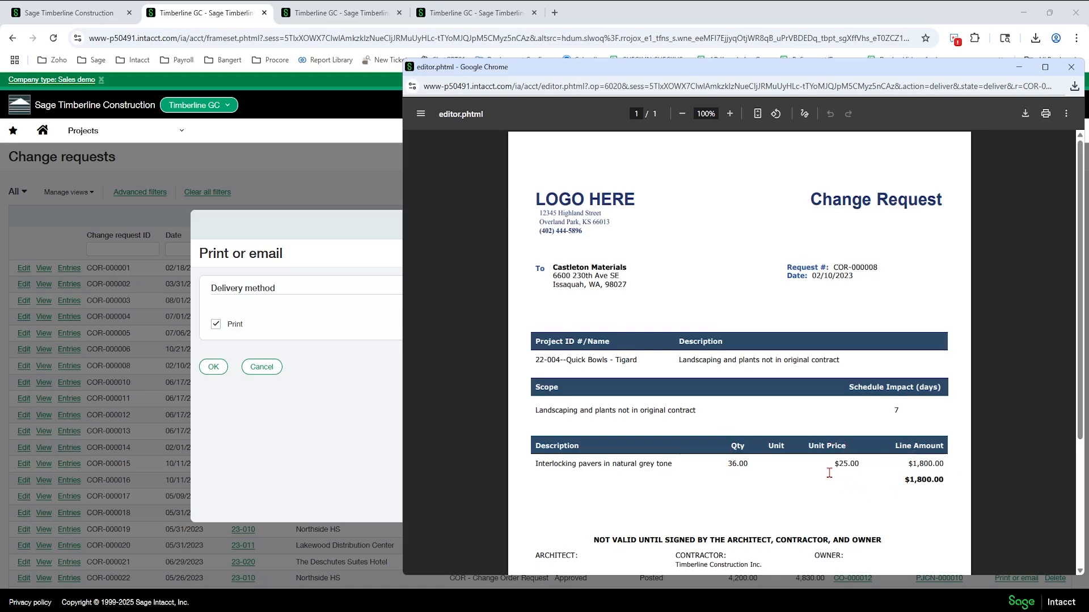
Review the printed change request form, including its line amounts and signature blocks
{"action": "scroll", "coordinate": [823, 468], "scroll_direction": "down", "scroll_amount": 2}
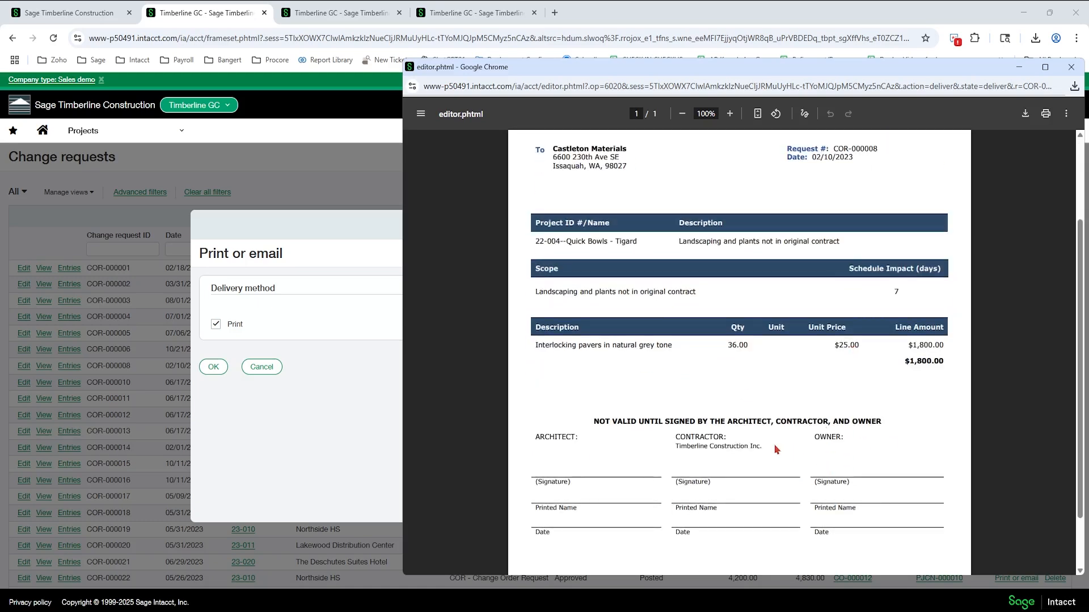
{"action": "scroll", "coordinate": [737, 434], "scroll_direction": "down", "scroll_amount": 1}
{"action": "scroll", "coordinate": [735, 432], "scroll_direction": "down", "scroll_amount": 1}
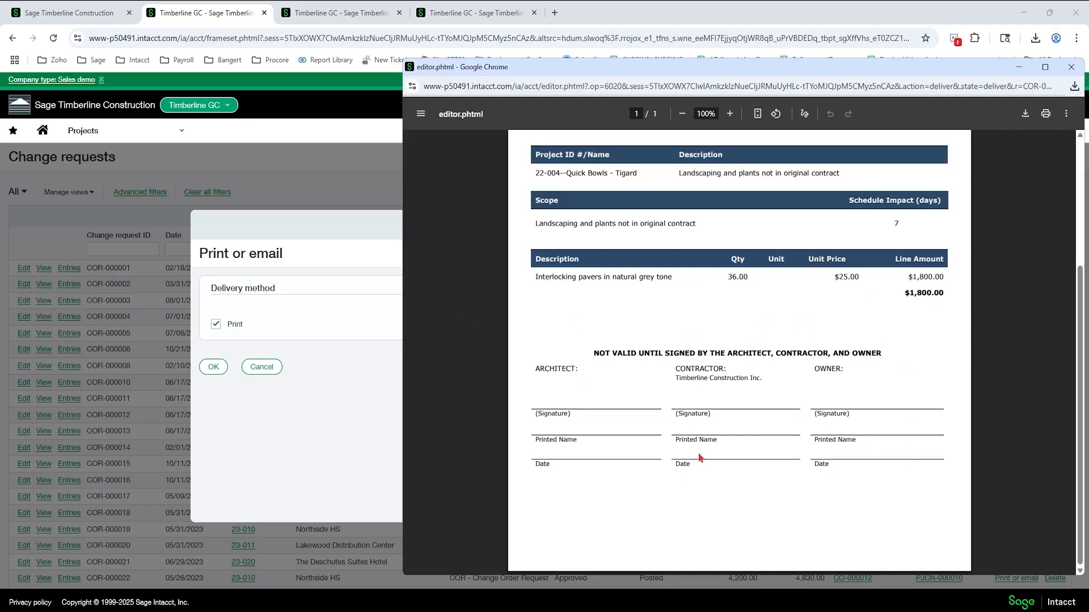
{"action": "scroll", "coordinate": [700, 458], "scroll_direction": "up", "scroll_amount": 5}
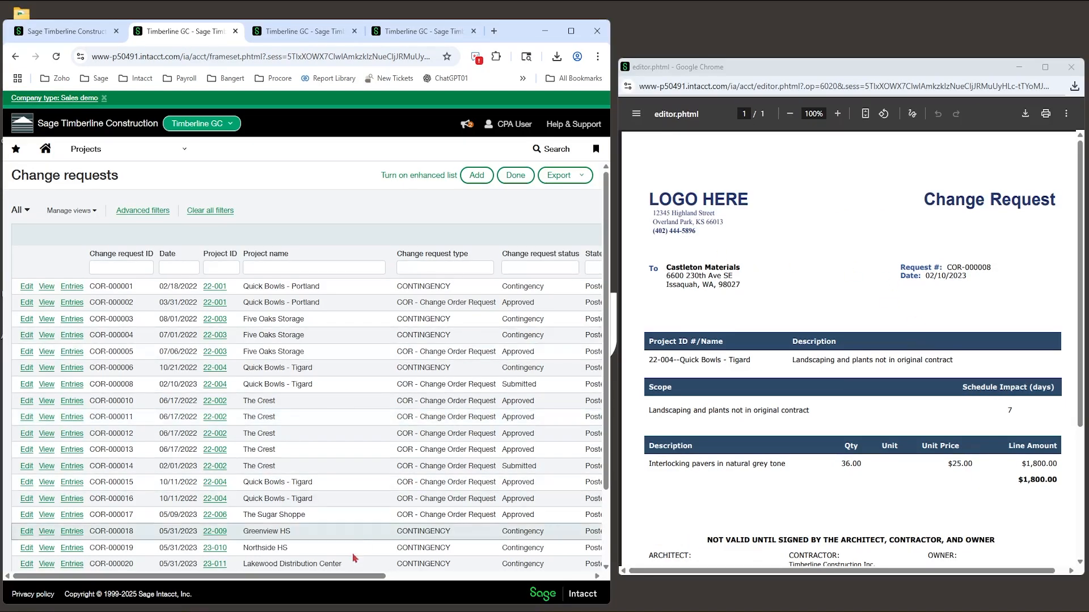
Open change request COR-000008 for editing, expand its additional information, and compare its description and scope with the printed form
{"action": "left_click_drag", "start_coordinate": [347, 576], "coordinate": [348, 437]}
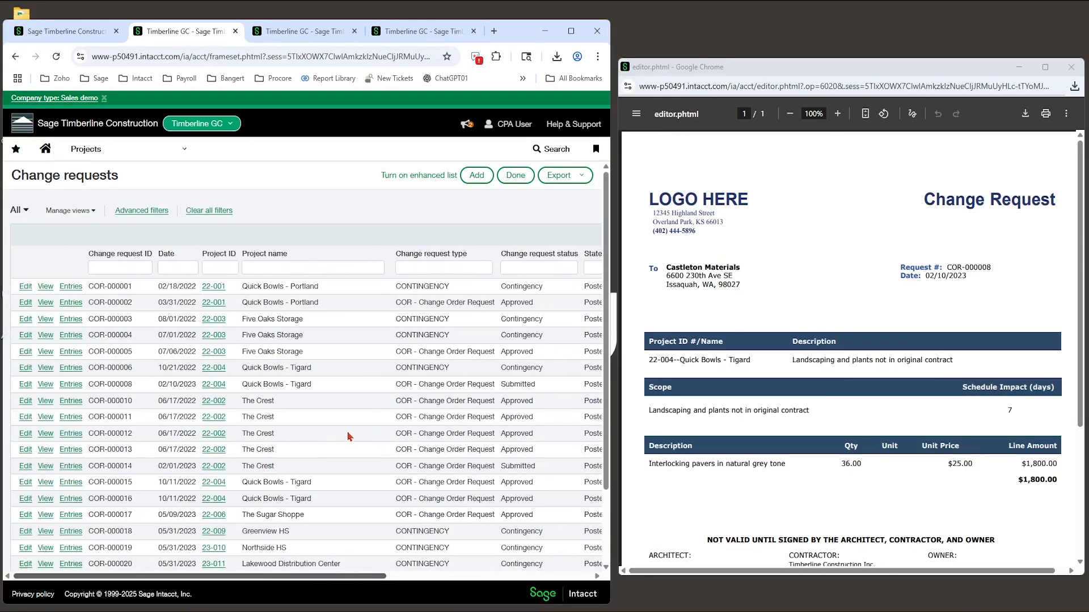
{"action": "left_click", "coordinate": [41, 386]}
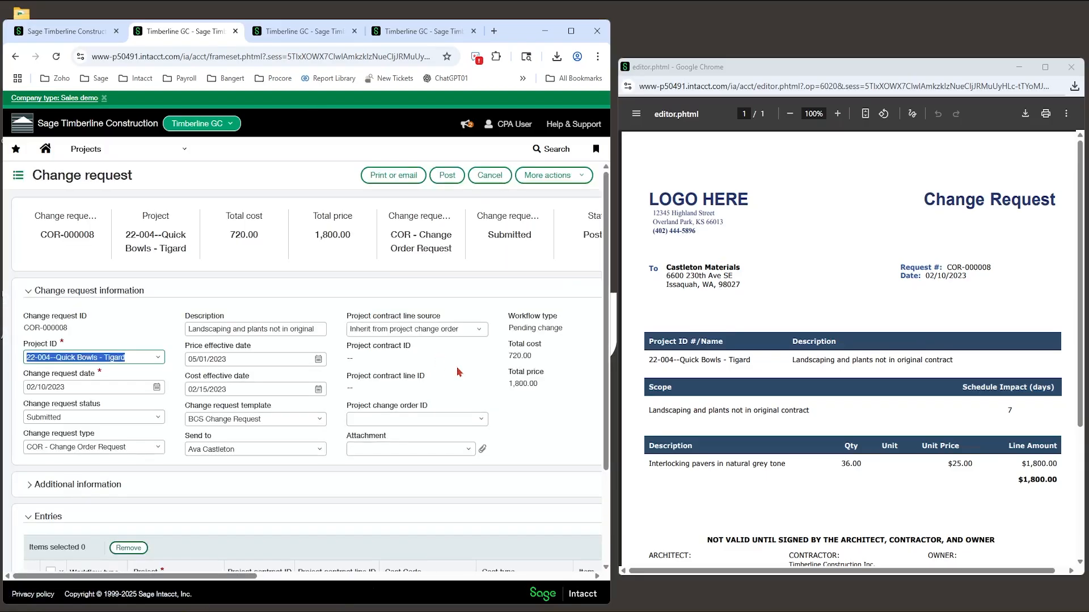
{"action": "left_click", "coordinate": [264, 329]}
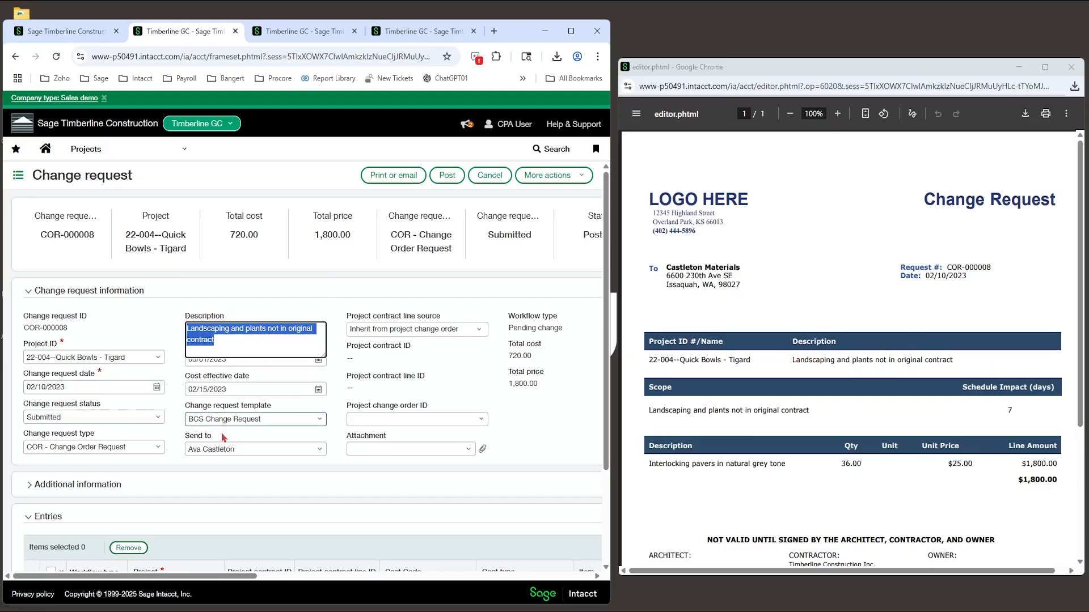
{"action": "scroll", "coordinate": [221, 437], "scroll_direction": "down", "scroll_amount": 1}
{"action": "left_click", "coordinate": [102, 426]}
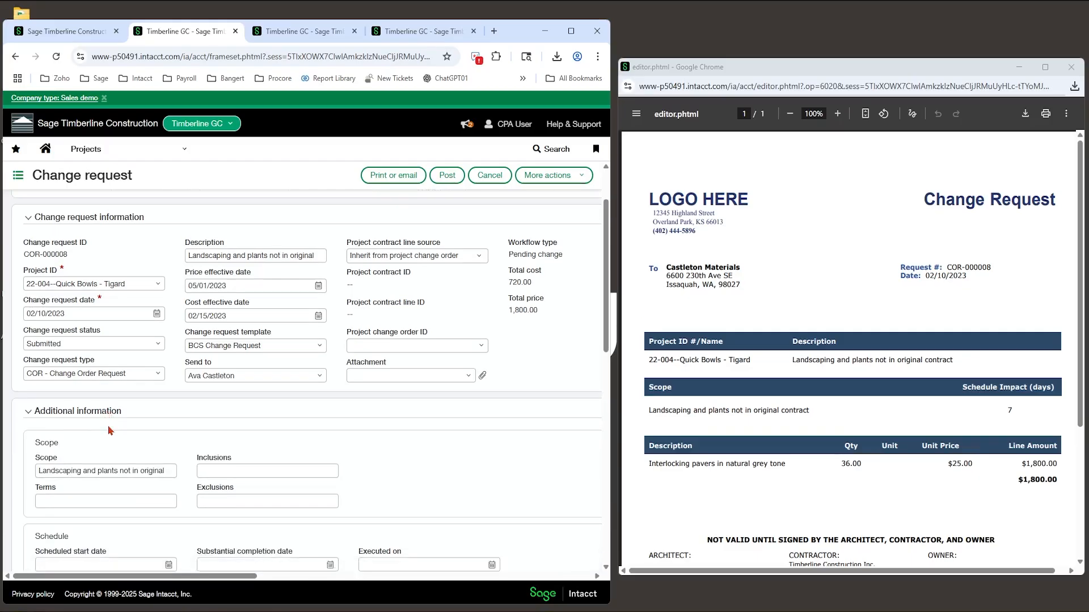
{"action": "scroll", "coordinate": [110, 430], "scroll_direction": "down", "scroll_amount": 2}
{"action": "triple_click", "coordinate": [150, 370]}
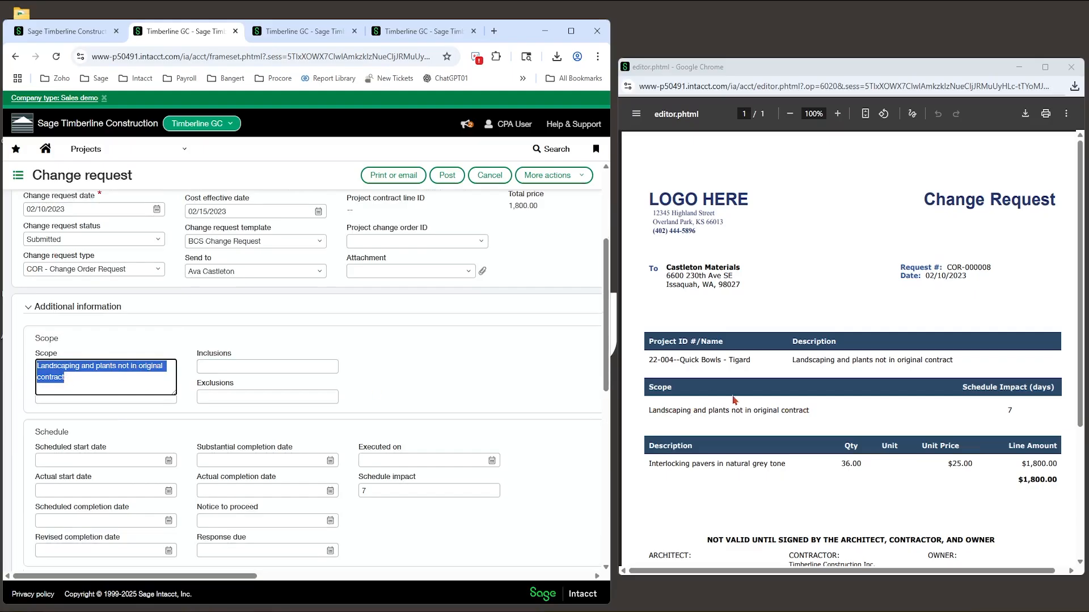
Check COR-000008's schedule impact, schedule dates, and internal and external reference fields against the printed form
{"action": "scroll", "coordinate": [350, 444], "scroll_direction": "down", "scroll_amount": 3}
{"action": "left_click", "coordinate": [416, 313]}
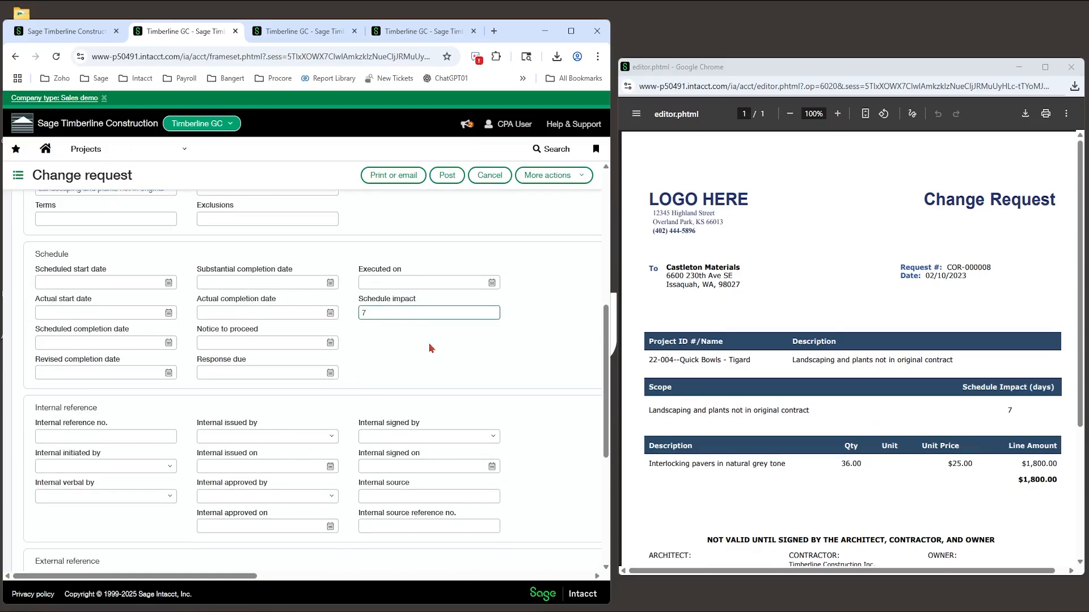
{"action": "left_click", "coordinate": [260, 283]}
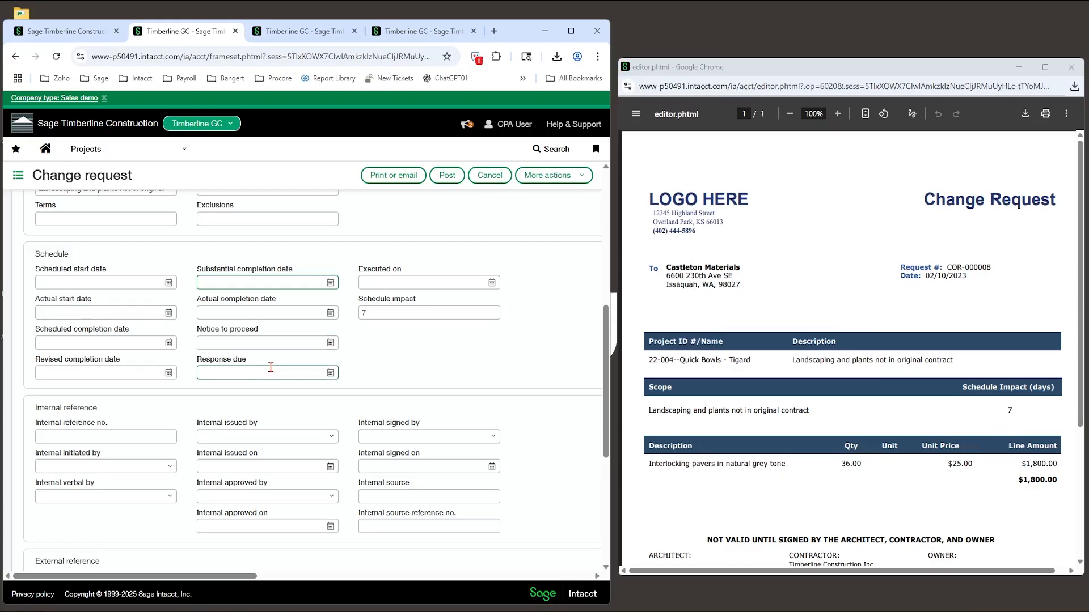
{"action": "scroll", "coordinate": [56, 432], "scroll_direction": "down", "scroll_amount": 3}
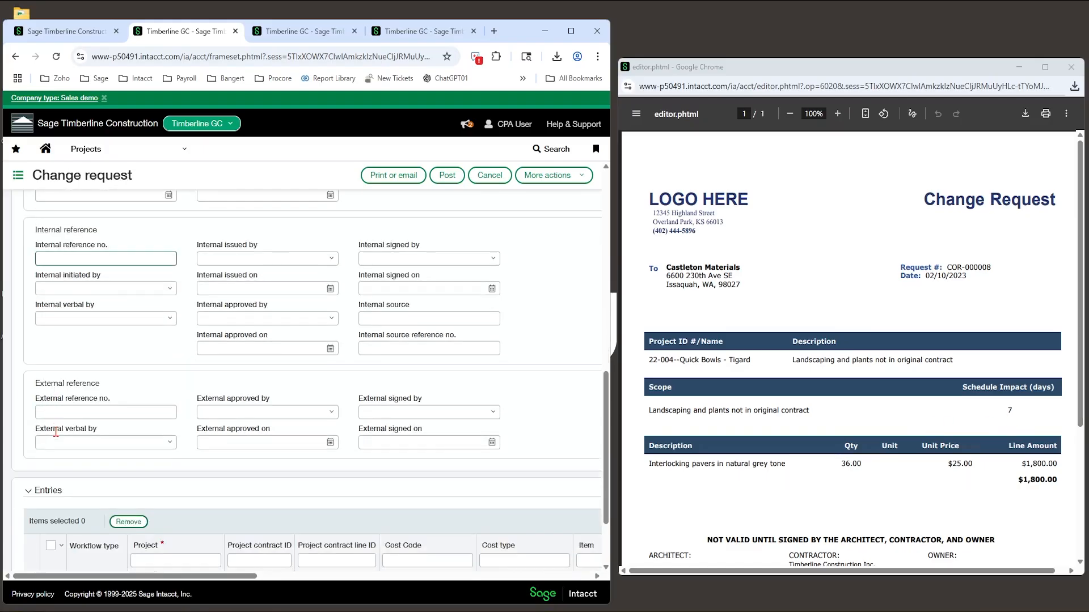
{"action": "left_click", "coordinate": [59, 413]}
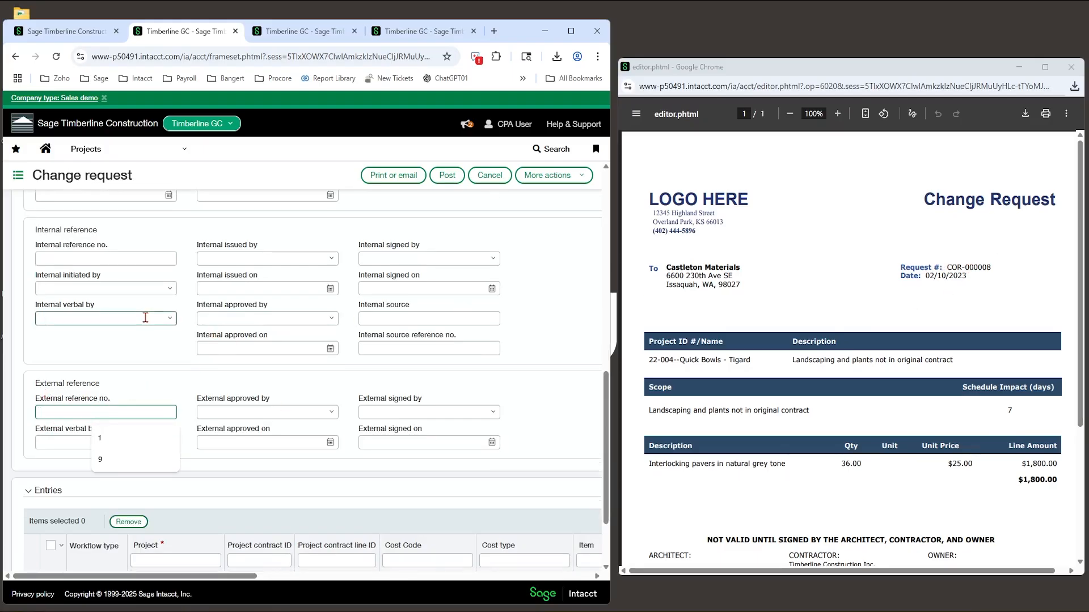
{"action": "scroll", "coordinate": [64, 260], "scroll_direction": "up", "scroll_amount": 10}
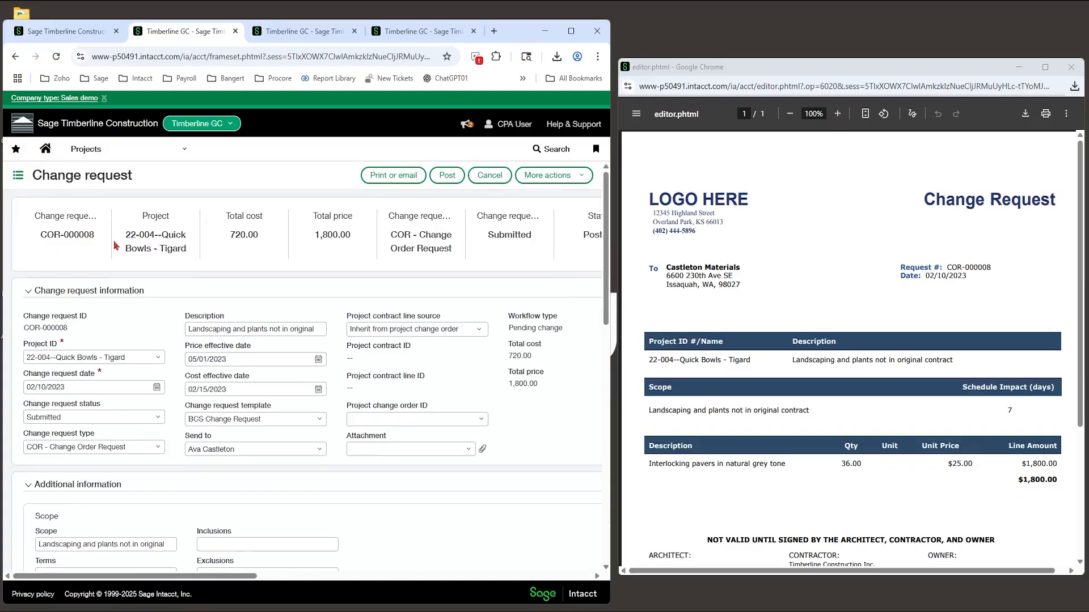
Compare the change request entry's memo, quantity, unit cost and unit price with the line on the printed form
{"action": "scroll", "coordinate": [308, 393], "scroll_direction": "down", "scroll_amount": 15}
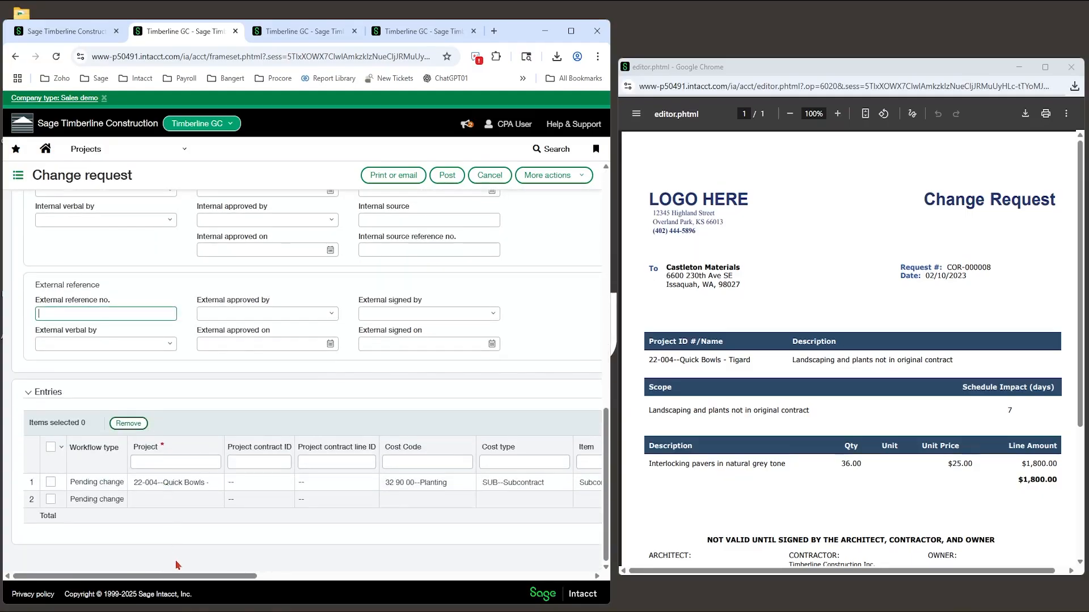
{"action": "scroll", "coordinate": [299, 579], "scroll_direction": "right", "scroll_amount": 1}
{"action": "scroll", "coordinate": [299, 578], "scroll_direction": "right", "scroll_amount": 10}
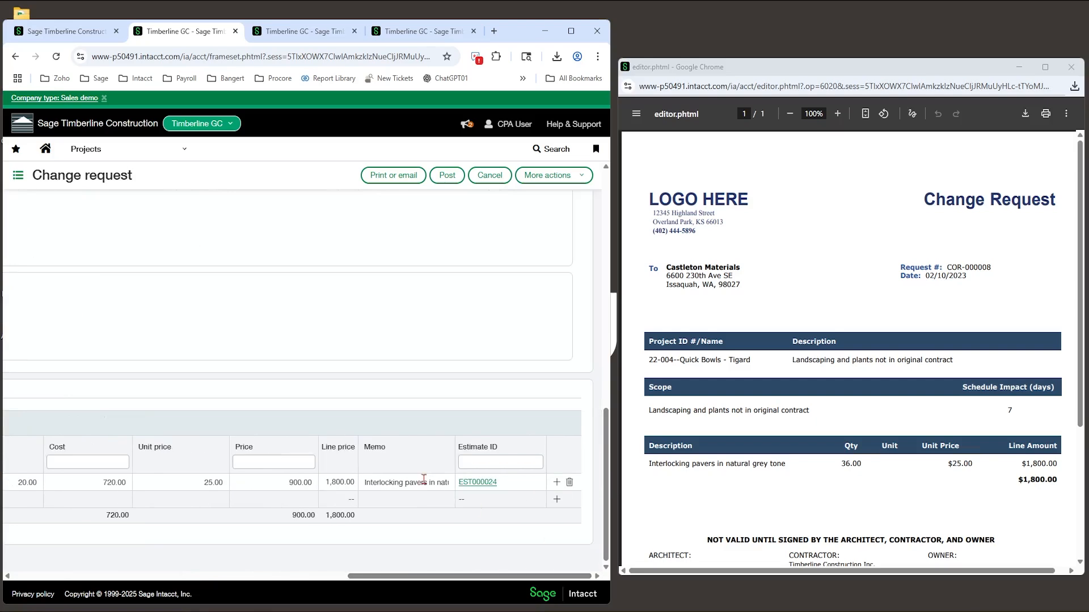
{"action": "left_click", "coordinate": [391, 481]}
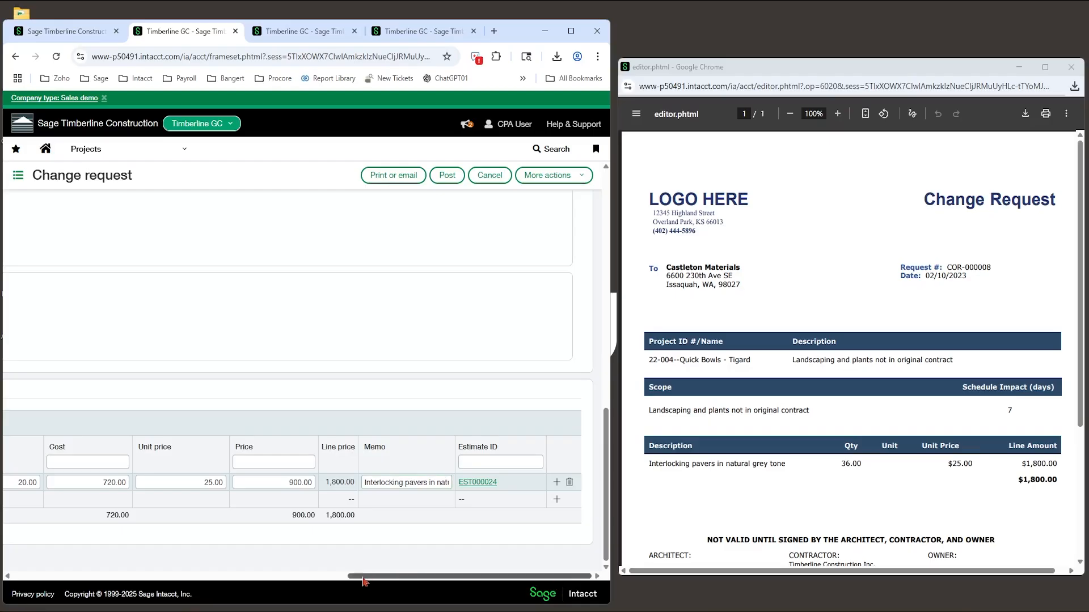
{"action": "scroll", "coordinate": [73, 512], "scroll_direction": "left", "scroll_amount": 5}
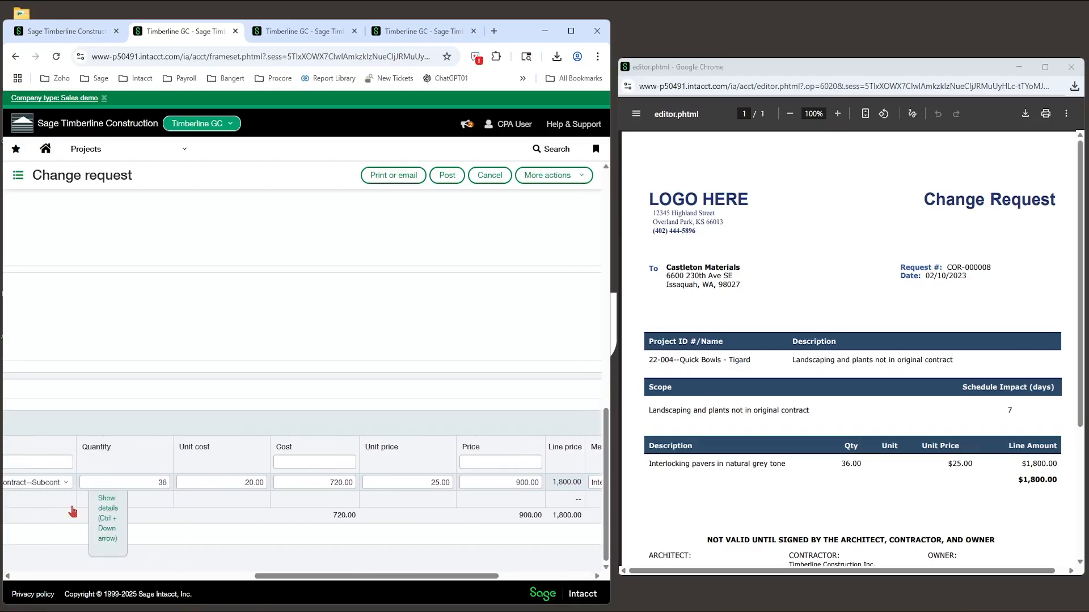
{"action": "left_click", "coordinate": [245, 482]}
{"action": "left_click", "coordinate": [418, 480]}
{"action": "left_click_drag", "start_coordinate": [382, 577], "coordinate": [360, 583]}
Expand the first entry's details and locate the External UOM field that corresponds to the printed form's unit column
{"action": "left_click", "coordinate": [170, 521]}
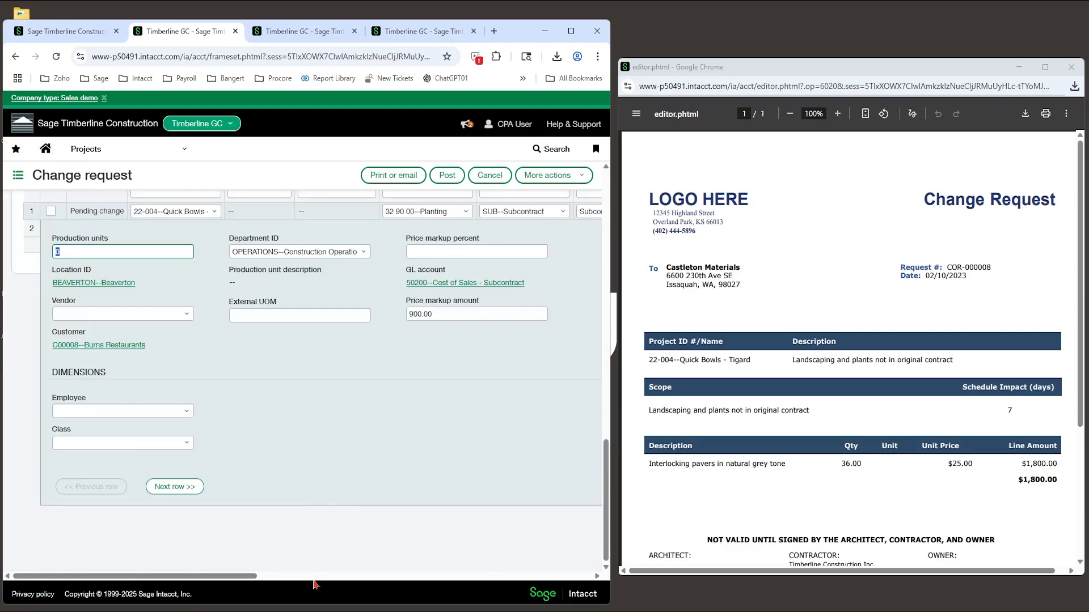
{"action": "left_click", "coordinate": [286, 318]}
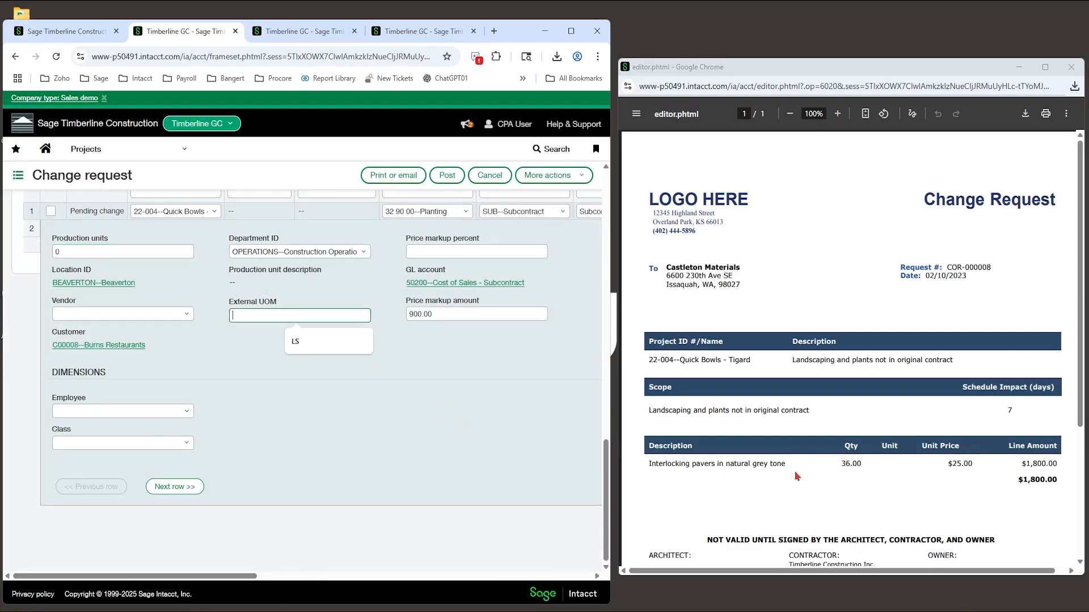
{"action": "left_click", "coordinate": [536, 427]}
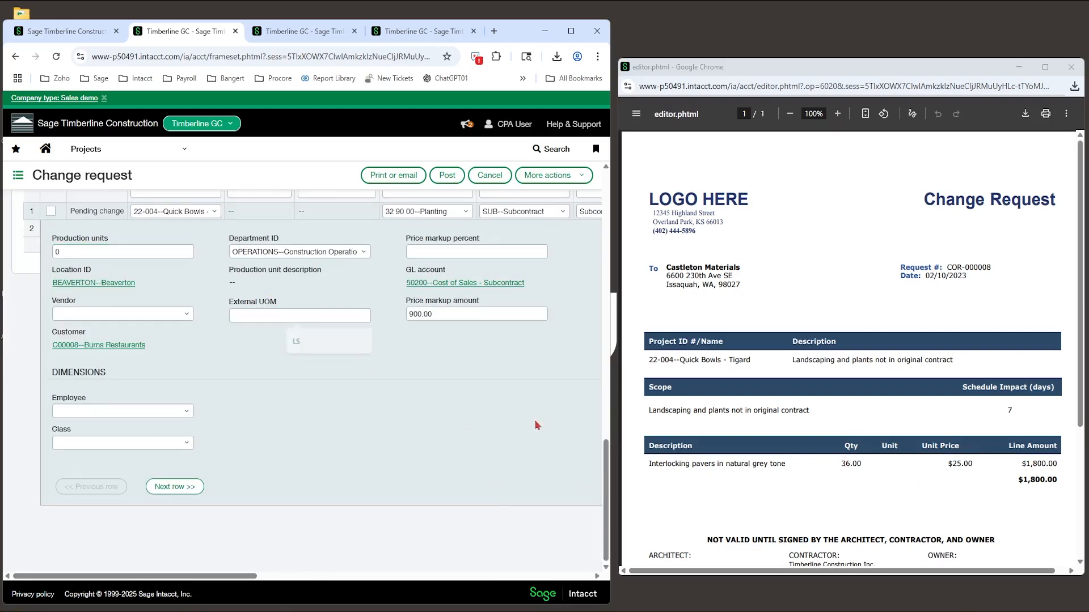
Compare the entry's line price with the printed line amount and review the form's signature blocks
{"action": "left_click", "coordinate": [530, 579]}
{"action": "left_click", "coordinate": [531, 579]}
{"action": "scroll", "coordinate": [419, 349], "scroll_direction": "up", "scroll_amount": 2}
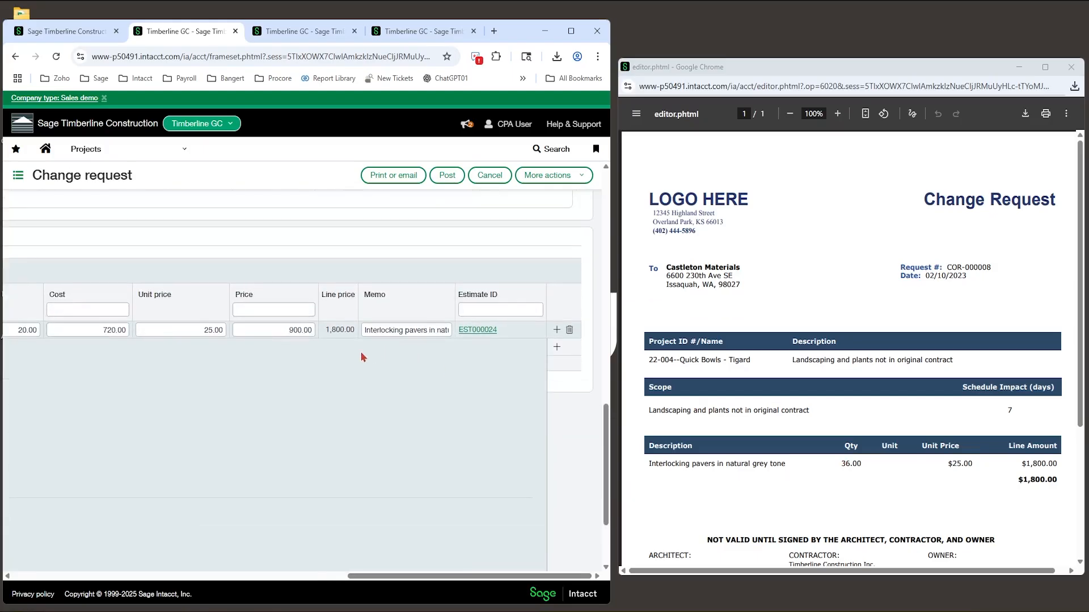
{"action": "left_click_drag", "start_coordinate": [327, 332], "coordinate": [356, 330]}
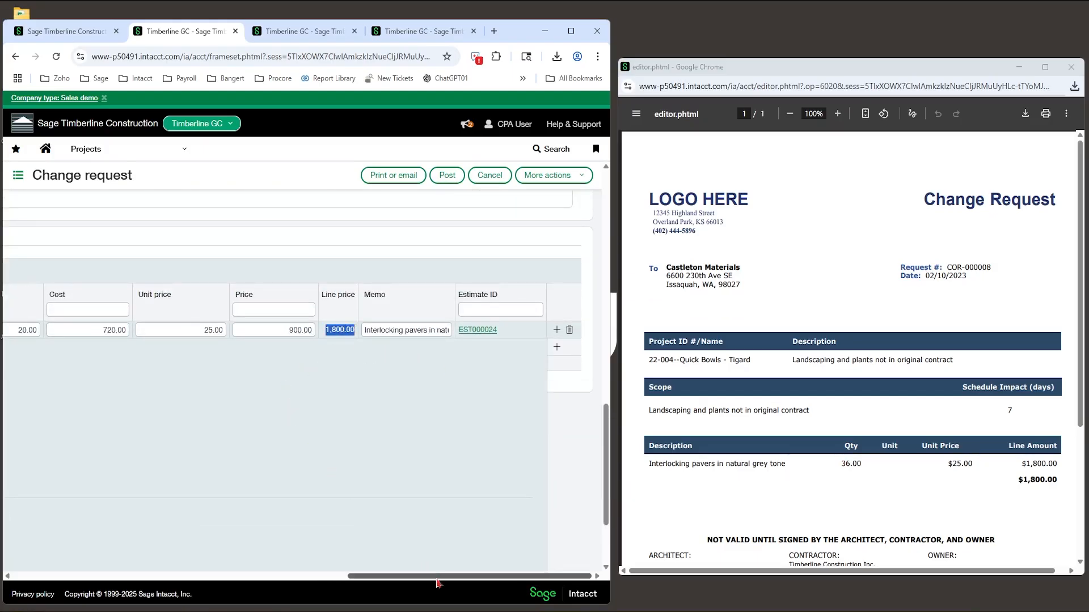
{"action": "left_click_drag", "start_coordinate": [435, 576], "coordinate": [260, 577]}
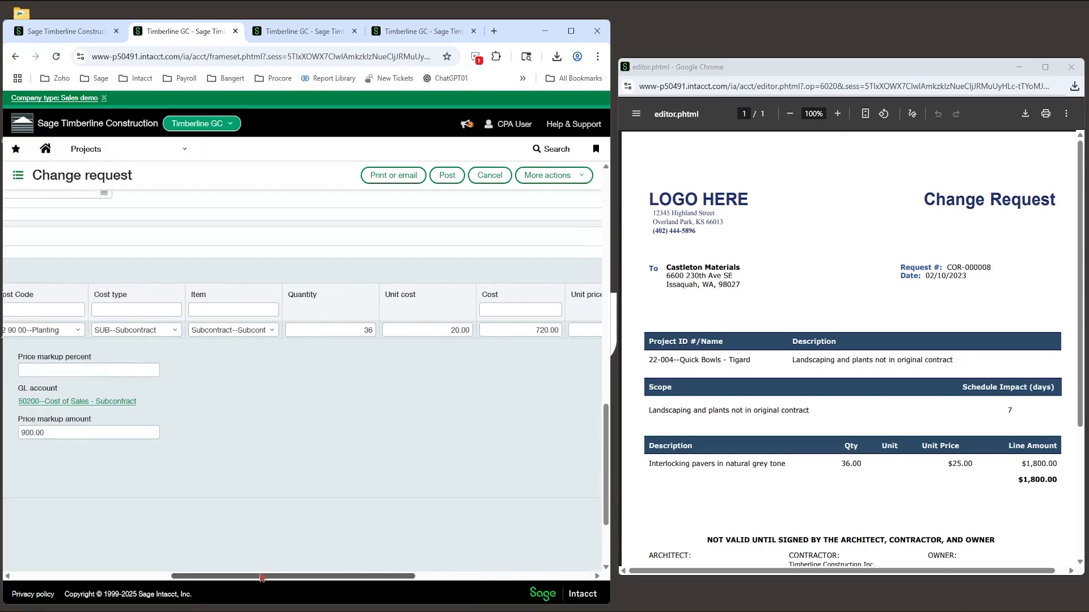
{"action": "scroll", "coordinate": [854, 484], "scroll_direction": "down", "scroll_amount": 4}
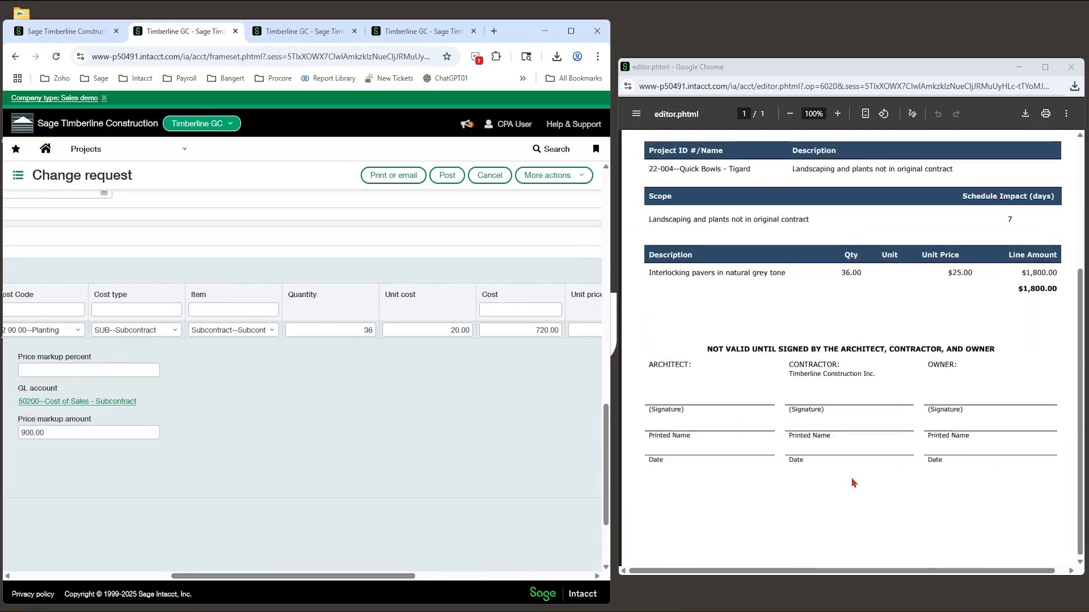
{"action": "scroll", "coordinate": [855, 482], "scroll_direction": "up", "scroll_amount": 3}
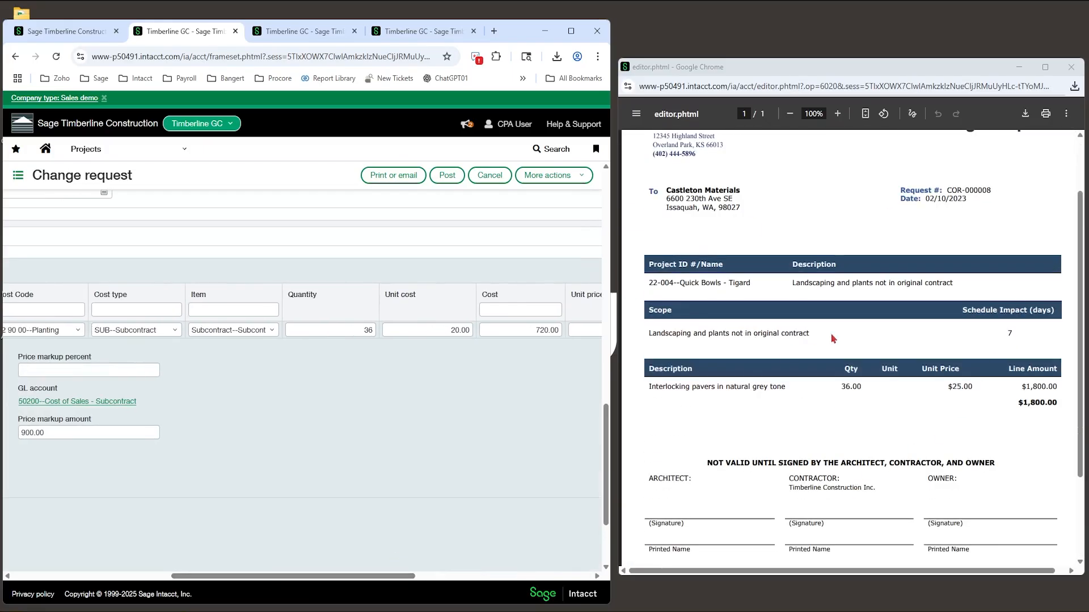
{"action": "scroll", "coordinate": [940, 446], "scroll_direction": "up", "scroll_amount": 2}
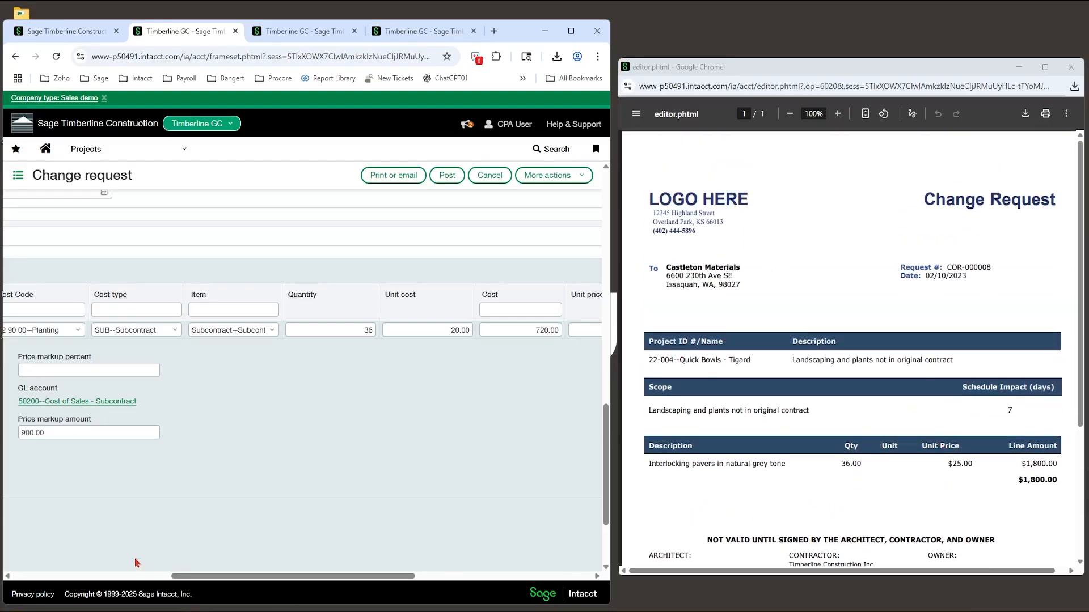
Return to the change requests list, close the printed form window, and maximize the browser
{"action": "left_click", "coordinate": [127, 581]}
{"action": "scroll", "coordinate": [275, 505], "scroll_direction": "up", "scroll_amount": 10}
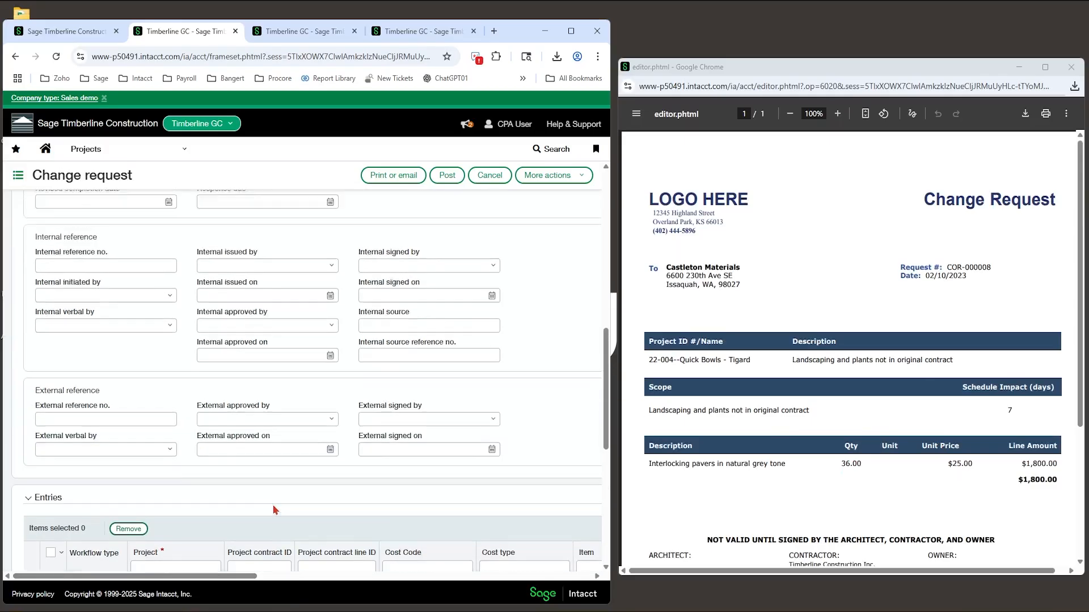
{"action": "scroll", "coordinate": [296, 502], "scroll_direction": "up", "scroll_amount": 5}
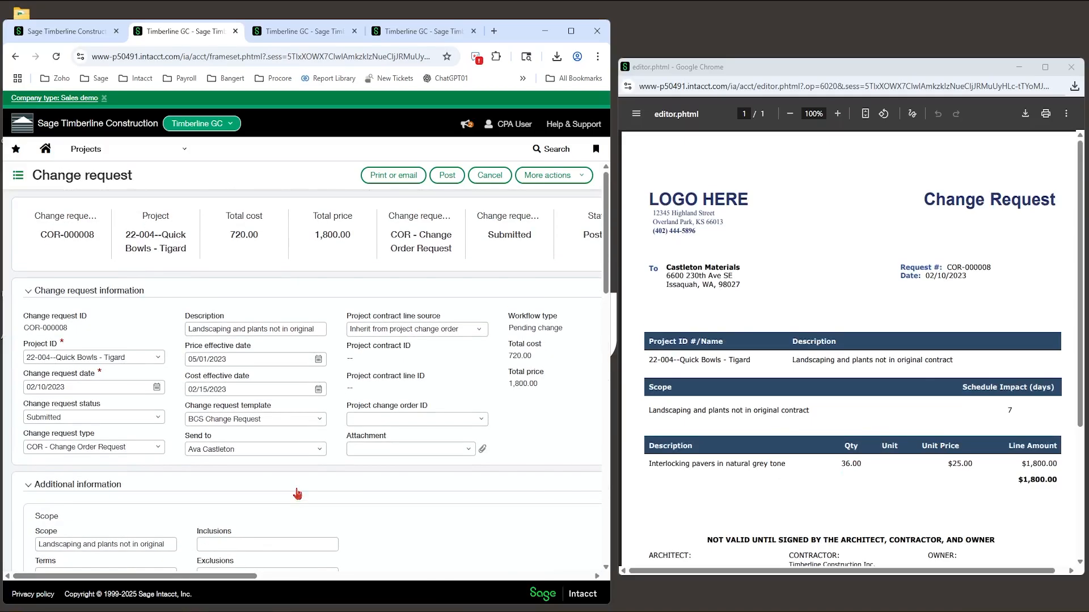
{"action": "left_click", "coordinate": [77, 486]}
{"action": "left_click", "coordinate": [66, 516]}
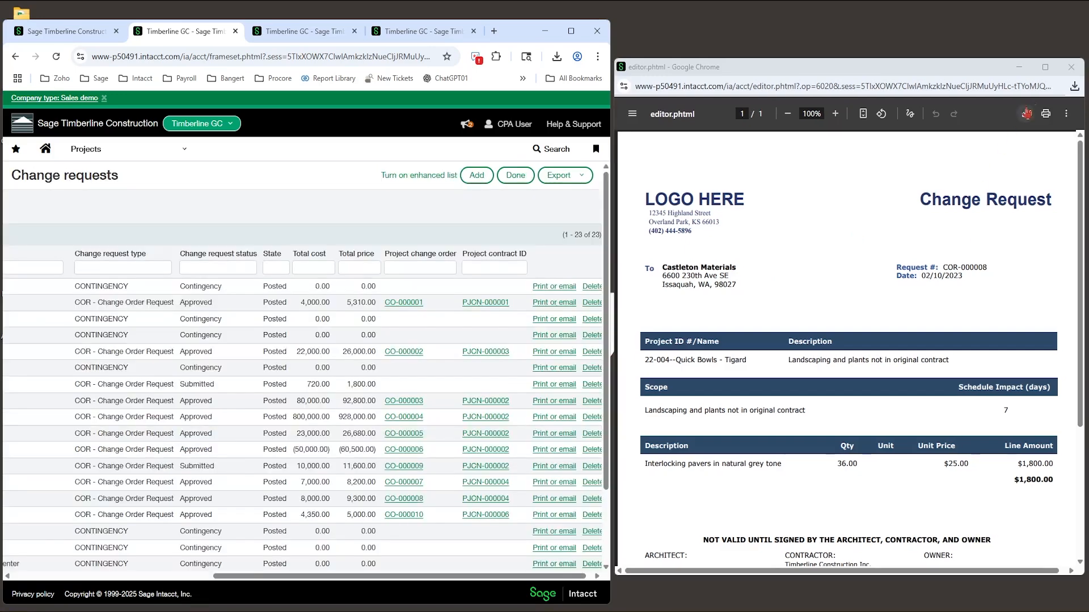
{"action": "left_click", "coordinate": [1071, 67]}
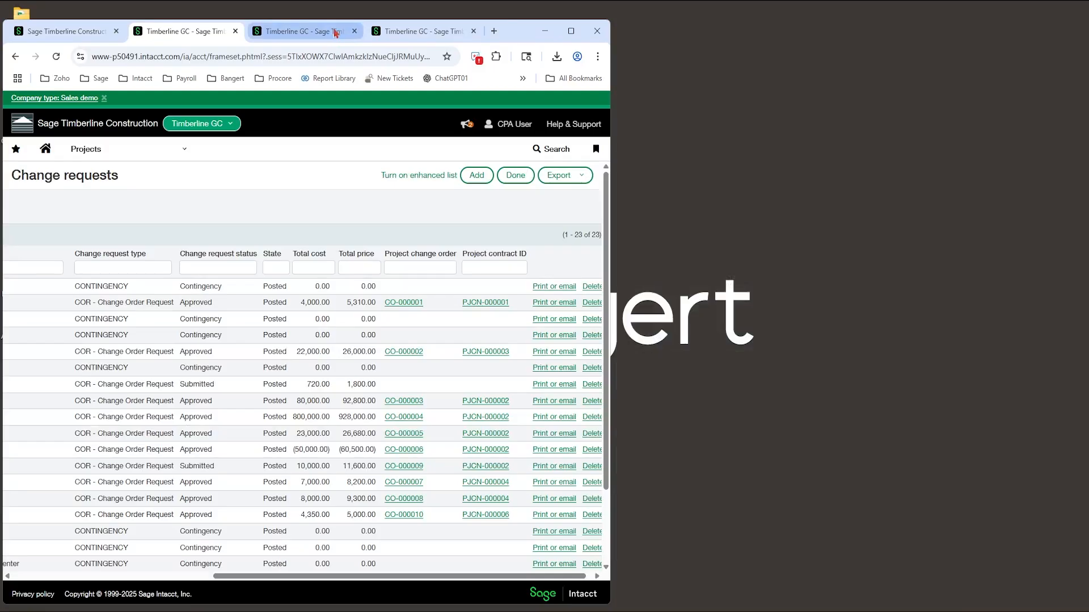
{"action": "left_click", "coordinate": [571, 31]}
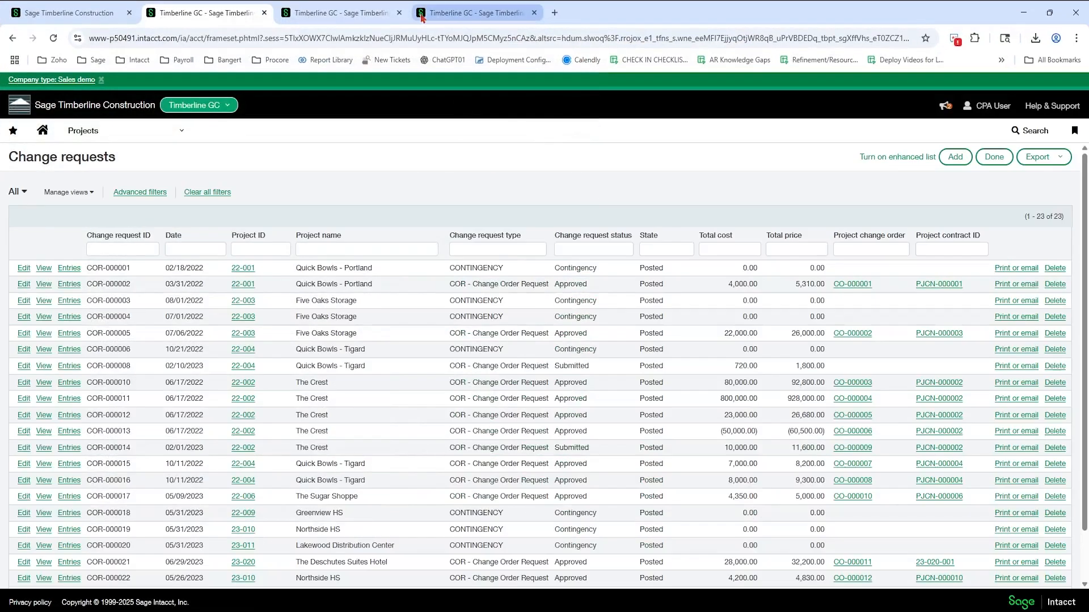
Open The Crest's project change order CO-000004 for editing and compare its description with that of its change request COR-000011
{"action": "left_click", "coordinate": [350, 10]}
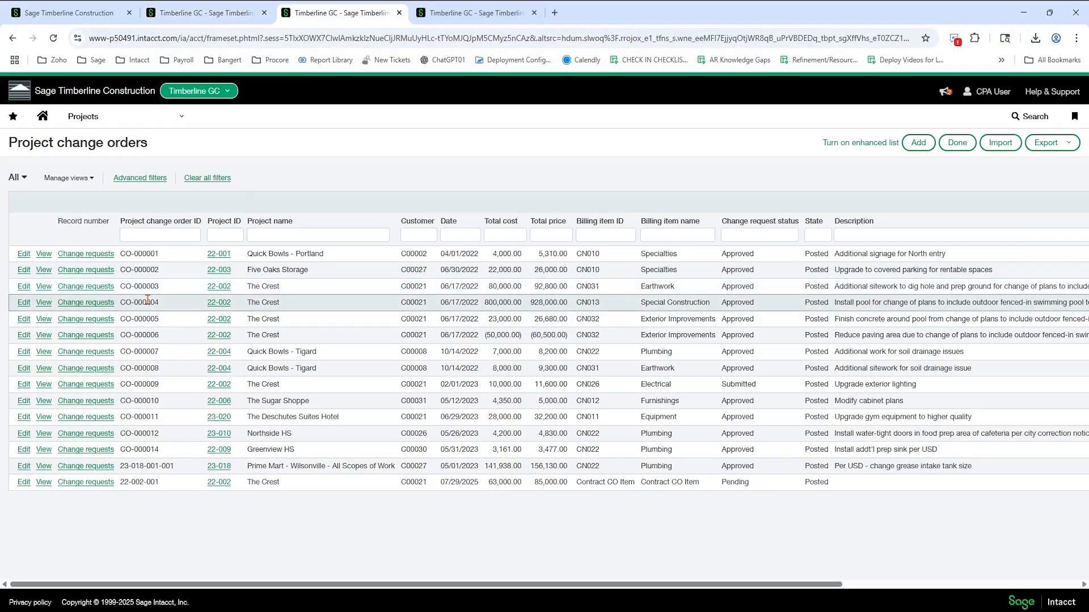
{"action": "left_click", "coordinate": [24, 318]}
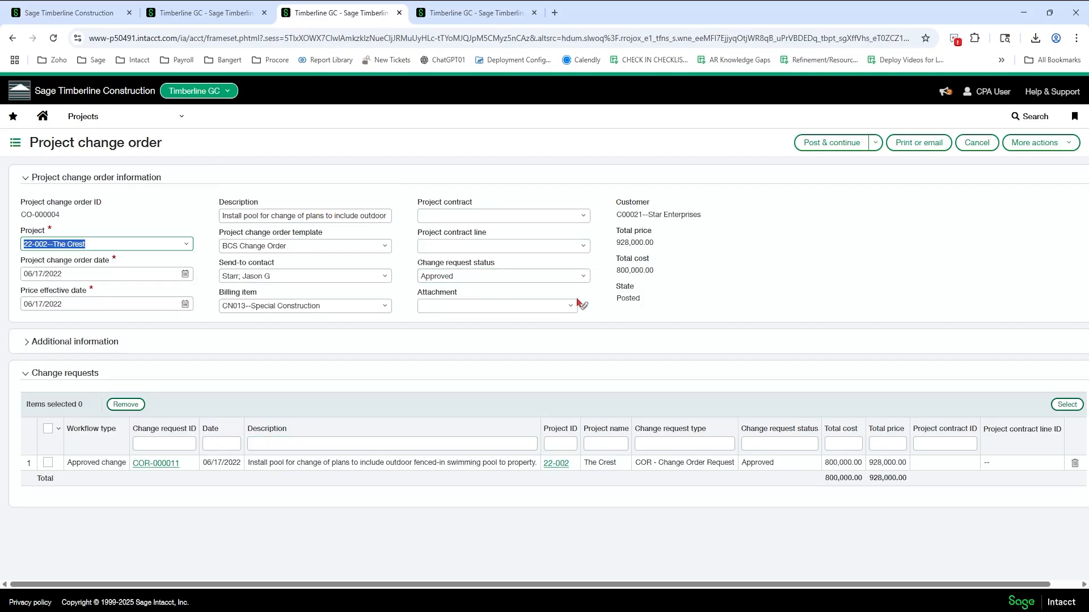
{"action": "left_click", "coordinate": [364, 218]}
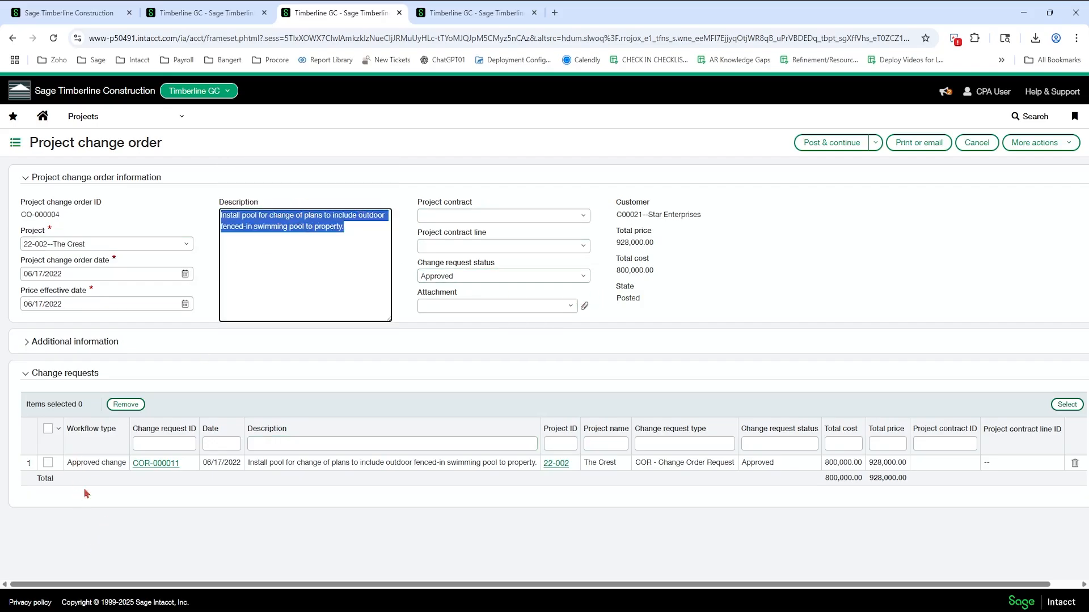
{"action": "left_click", "coordinate": [755, 276]}
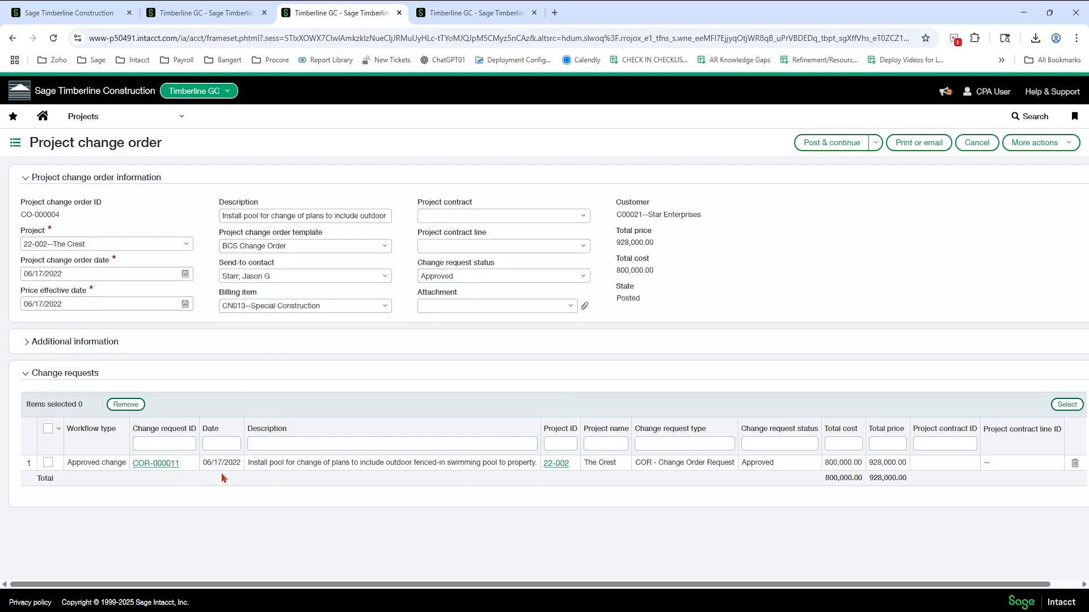
{"action": "left_click_drag", "start_coordinate": [260, 464], "coordinate": [530, 471]}
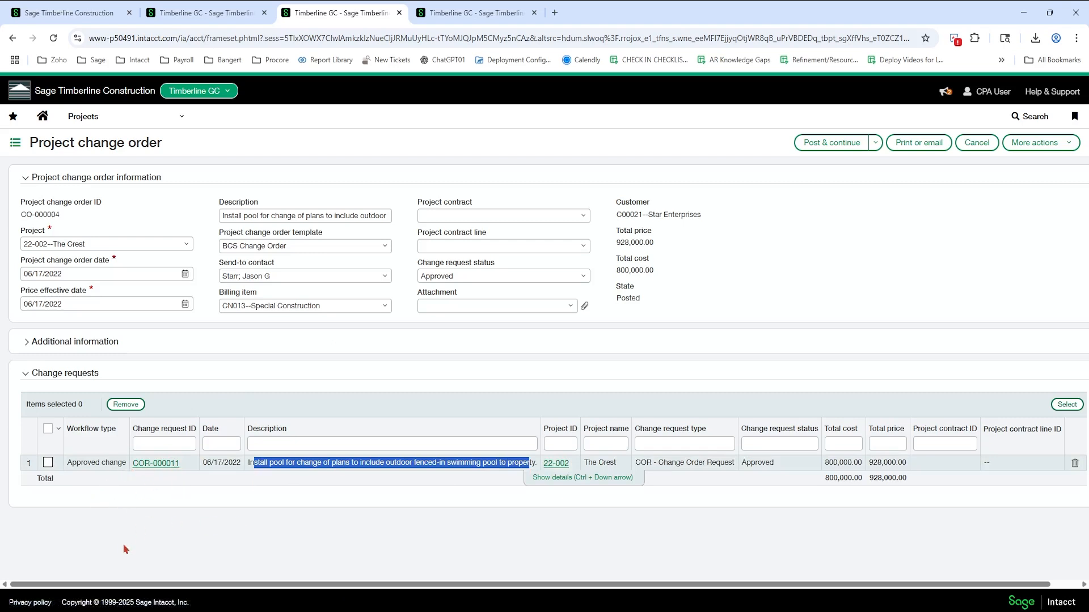
{"action": "left_click_drag", "start_coordinate": [542, 586], "coordinate": [410, 586]}
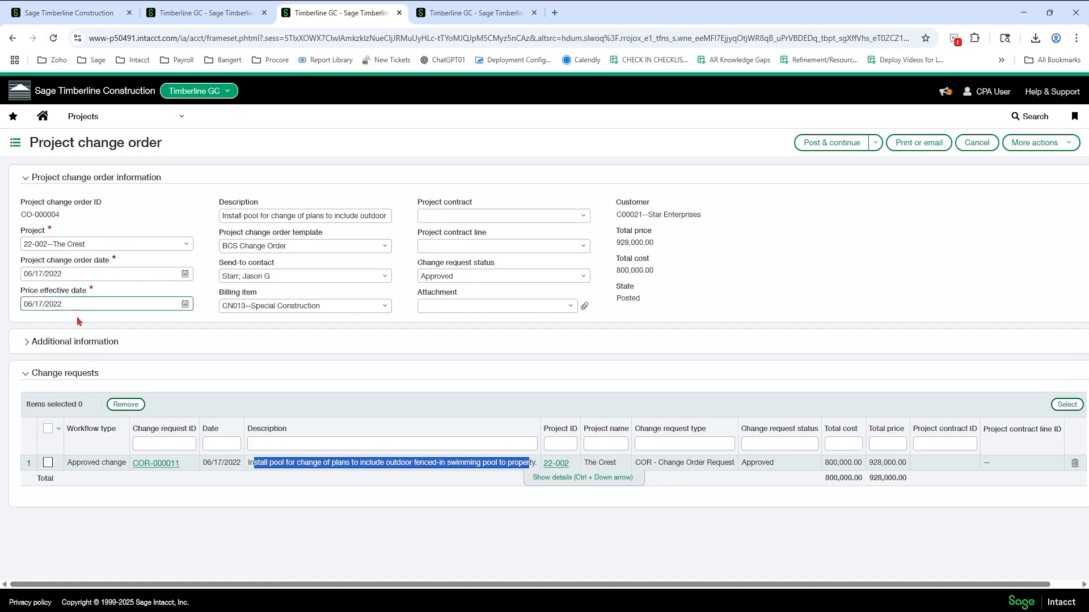
Expand the change order's additional information and check the schedule impact field
{"action": "left_click", "coordinate": [95, 343]}
{"action": "scroll", "coordinate": [317, 452], "scroll_direction": "down", "scroll_amount": 4}
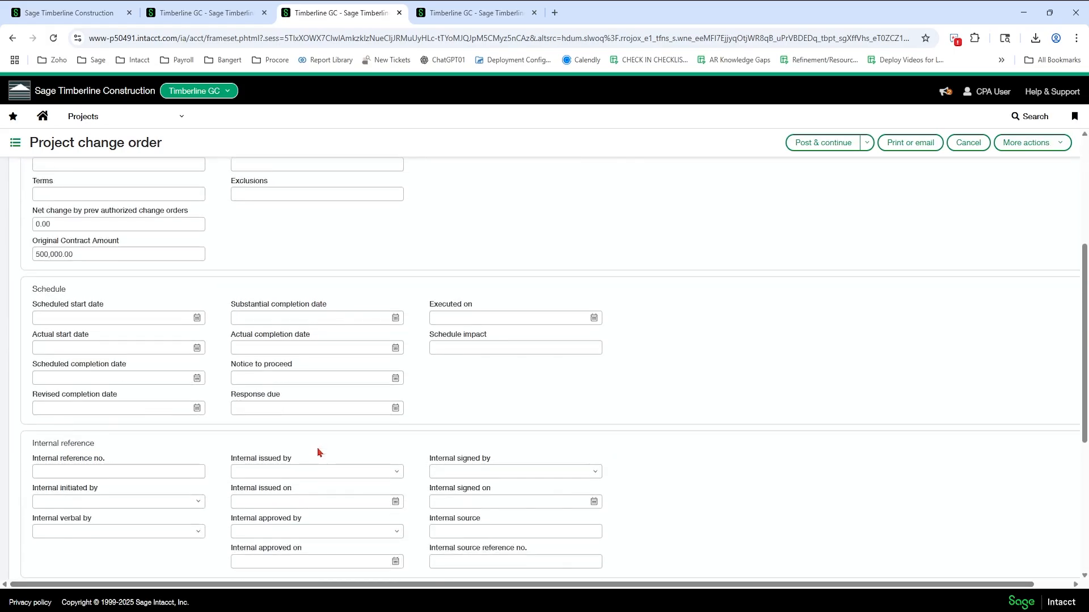
{"action": "scroll", "coordinate": [328, 448], "scroll_direction": "down", "scroll_amount": 1}
{"action": "left_click", "coordinate": [495, 288]}
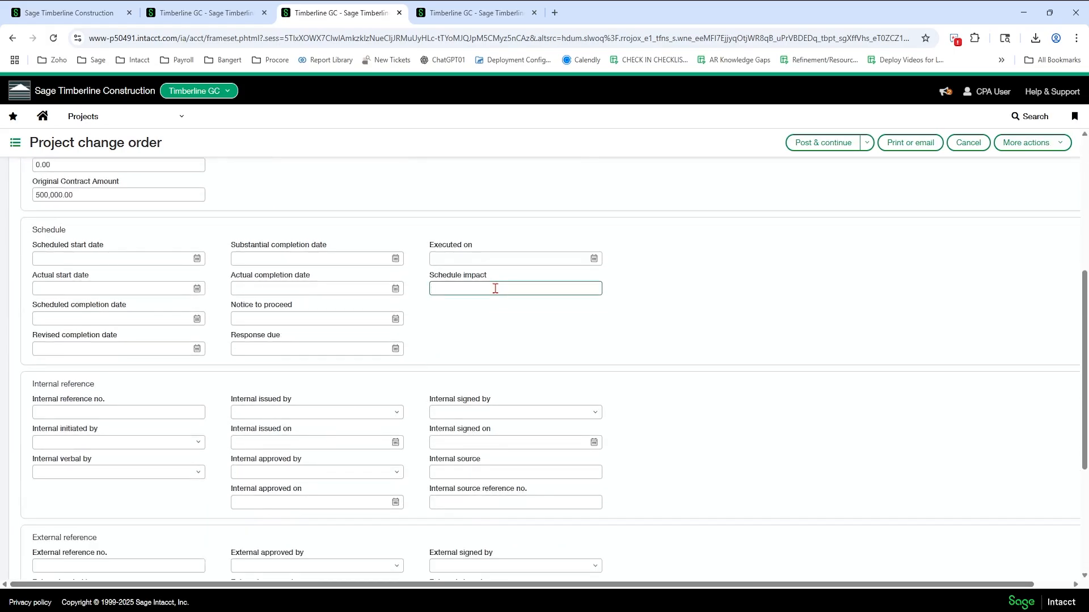
Set the change order's revised completion date to 07/31/2025, leaving the substantial completion date empty
{"action": "left_click", "coordinate": [300, 261]}
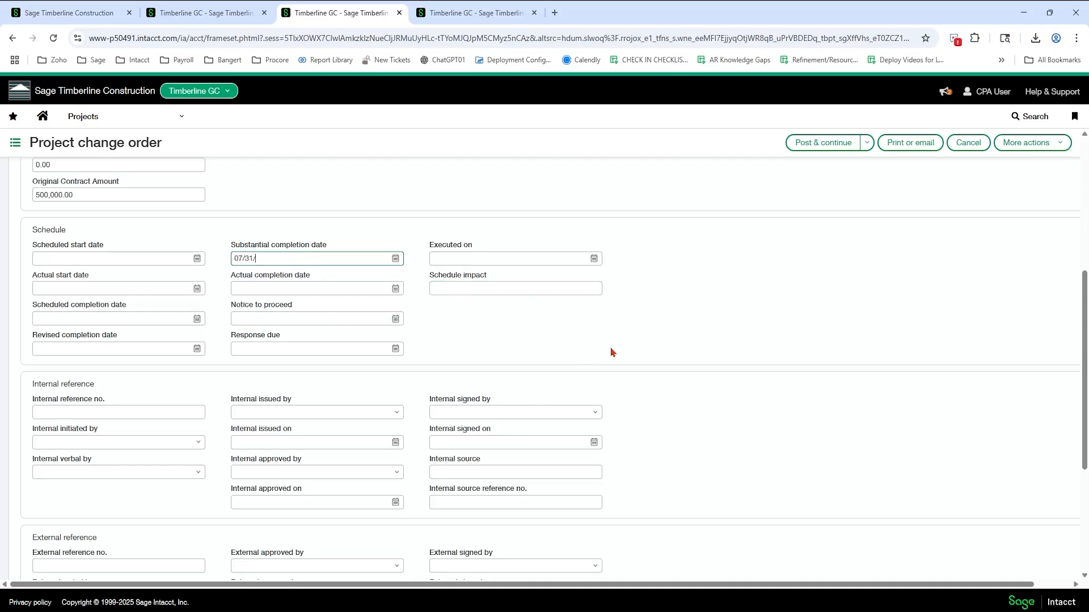
{"action": "left_click", "coordinate": [149, 348]}
{"action": "type", "text": "07/31/2025"}
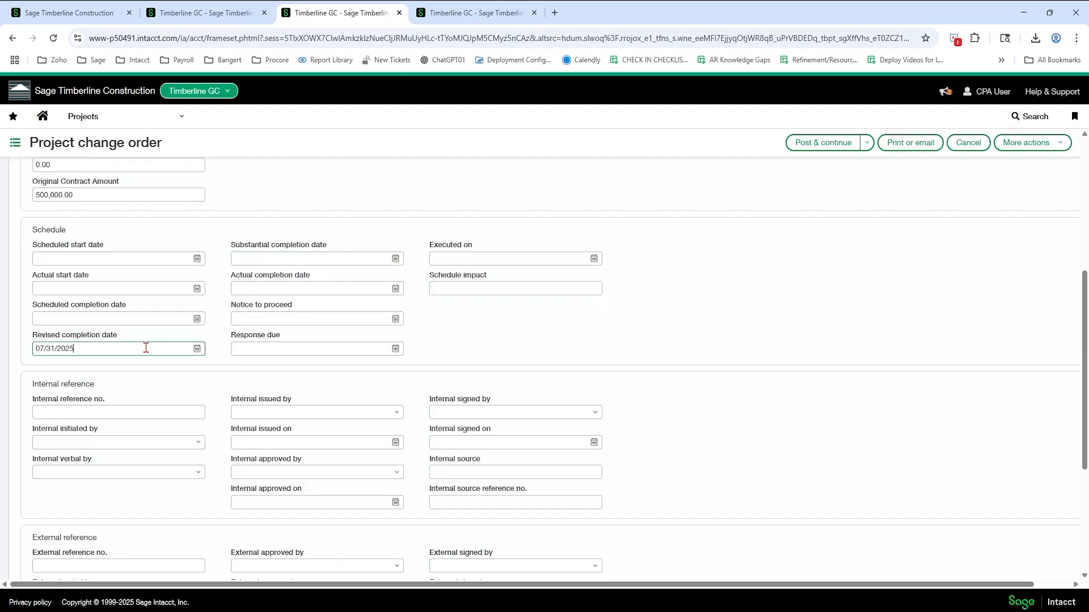
{"action": "key", "text": "Tab"}
{"action": "left_click", "coordinate": [767, 296]}
Post the updated project change order CO-000004 and return to the change orders list
{"action": "scroll", "coordinate": [464, 303], "scroll_direction": "down", "scroll_amount": 4}
{"action": "scroll", "coordinate": [461, 307], "scroll_direction": "up", "scroll_amount": 9}
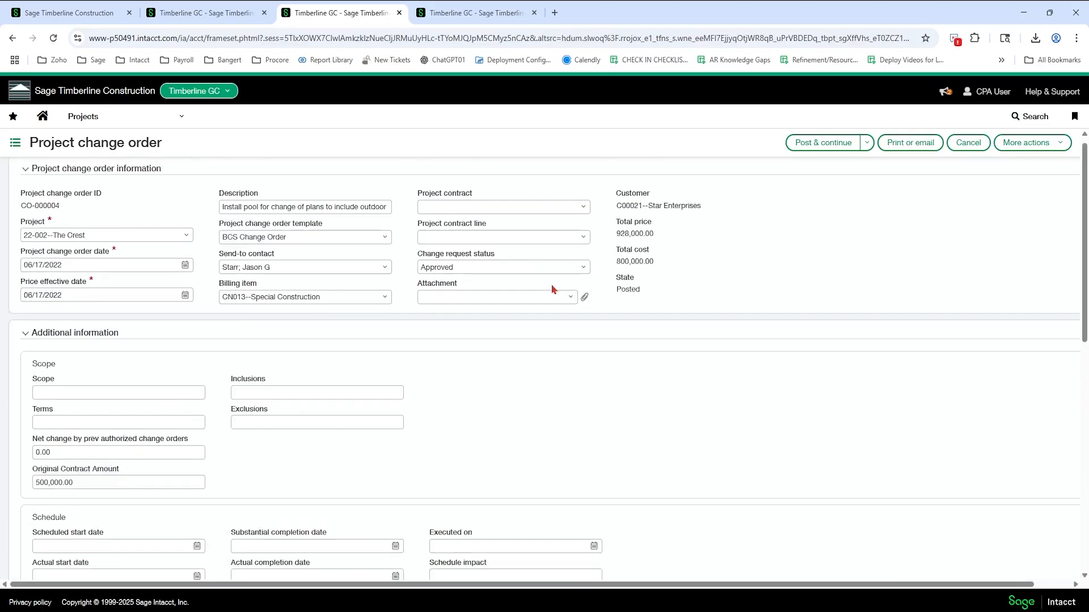
{"action": "left_click", "coordinate": [867, 142]}
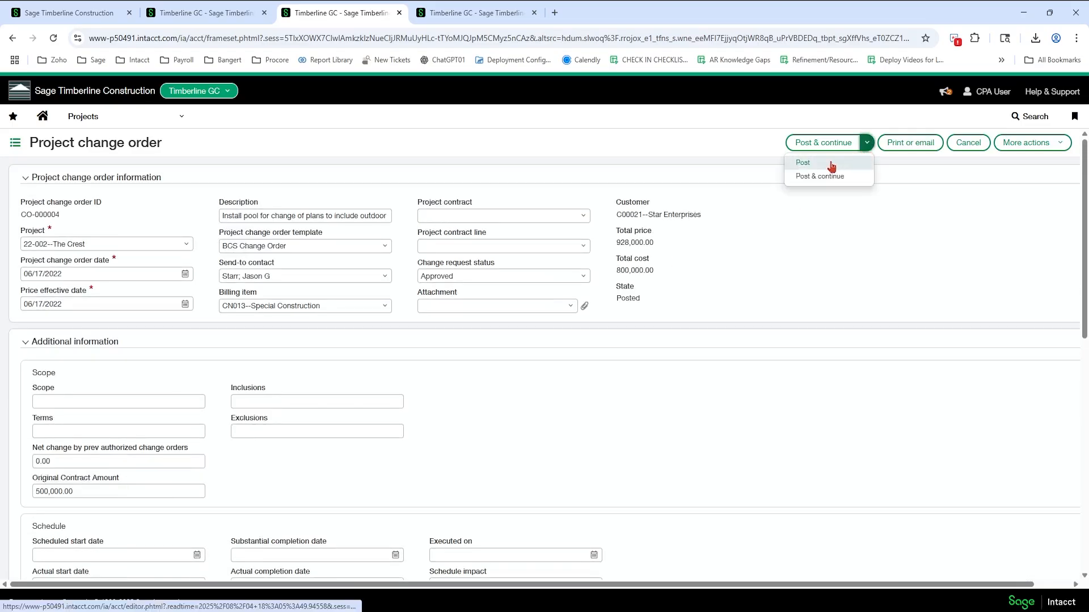
{"action": "left_click", "coordinate": [832, 166]}
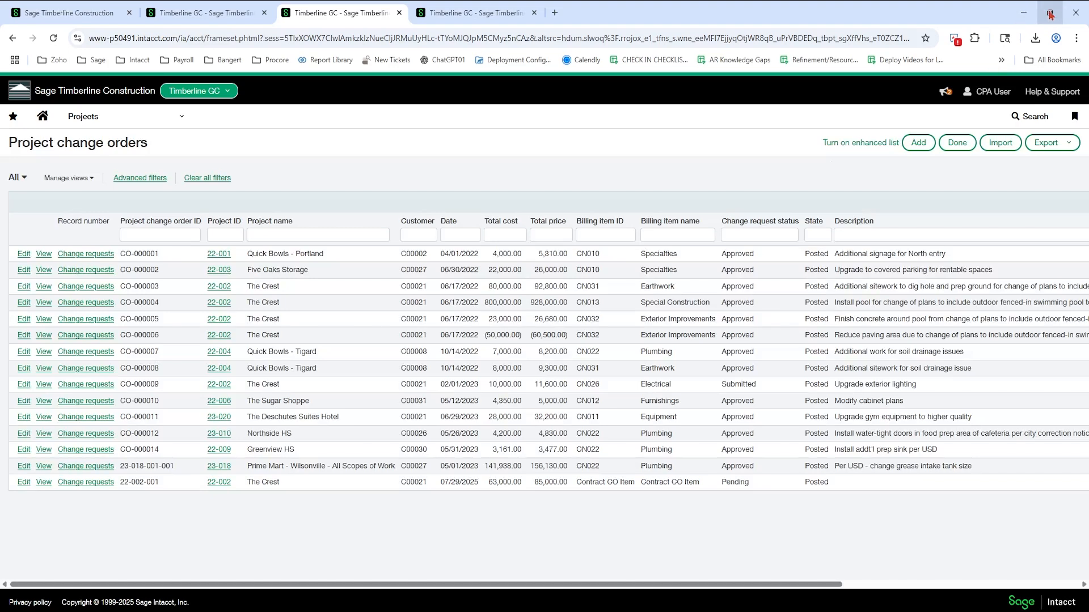
Print change order CO-000004 from the project change orders list with Print as the delivery method
{"action": "left_click_drag", "start_coordinate": [777, 588], "coordinate": [1013, 588]}
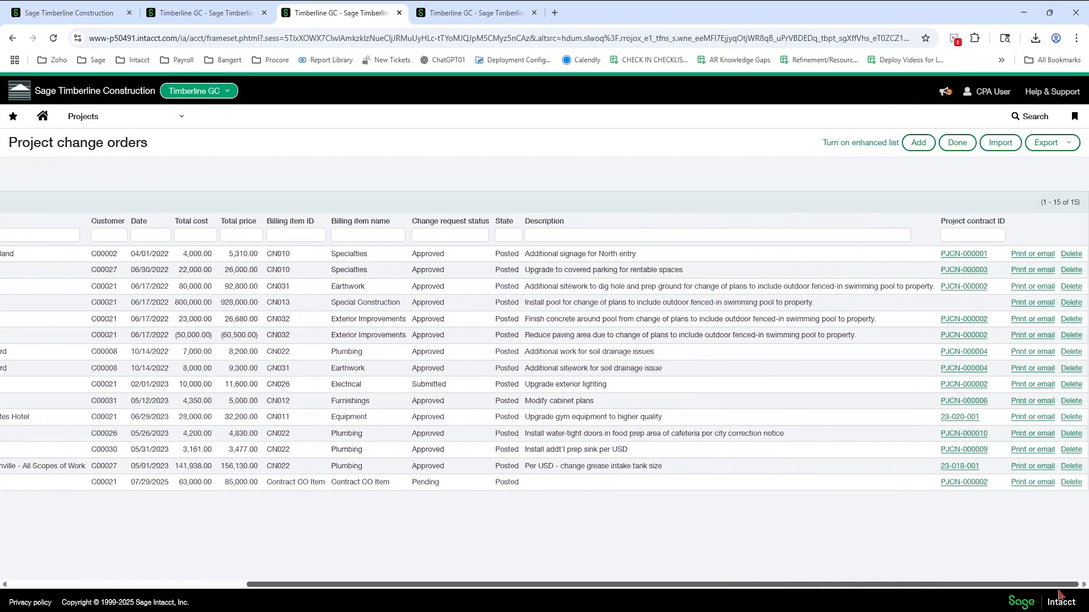
{"action": "left_click", "coordinate": [1035, 306]}
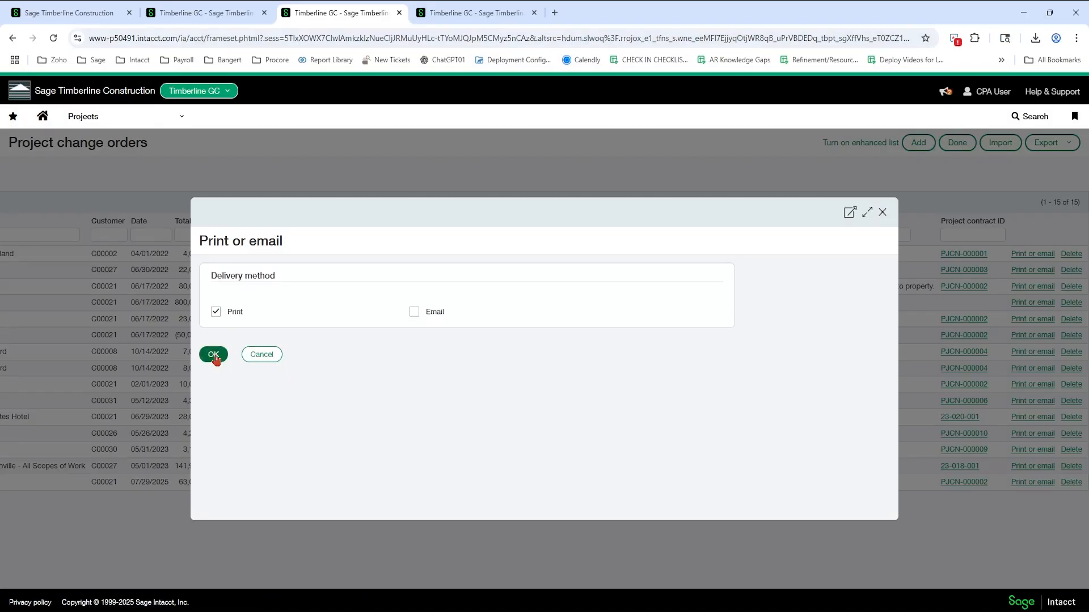
{"action": "left_click", "coordinate": [213, 356]}
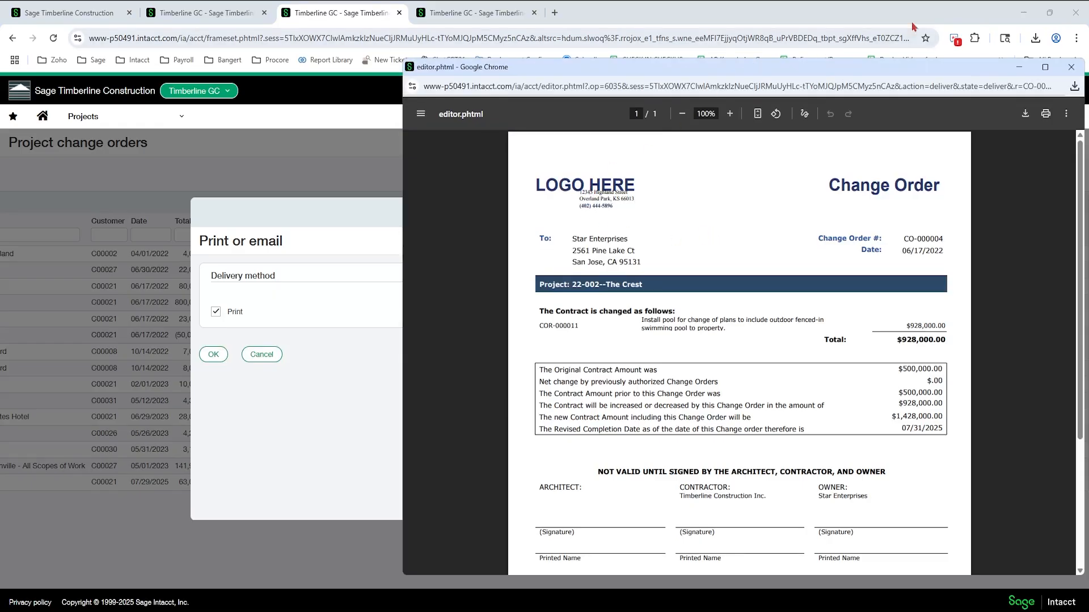
Resize the browser and the printed form window so the two sit side by side
{"action": "left_click", "coordinate": [1049, 12]}
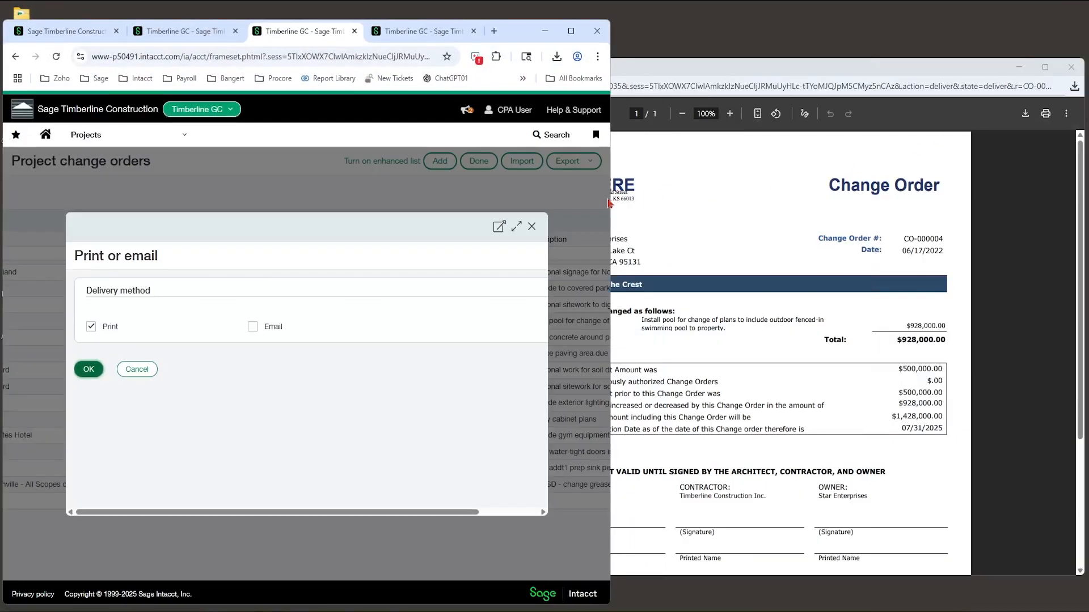
{"action": "left_click_drag", "start_coordinate": [605, 197], "coordinate": [507, 208]}
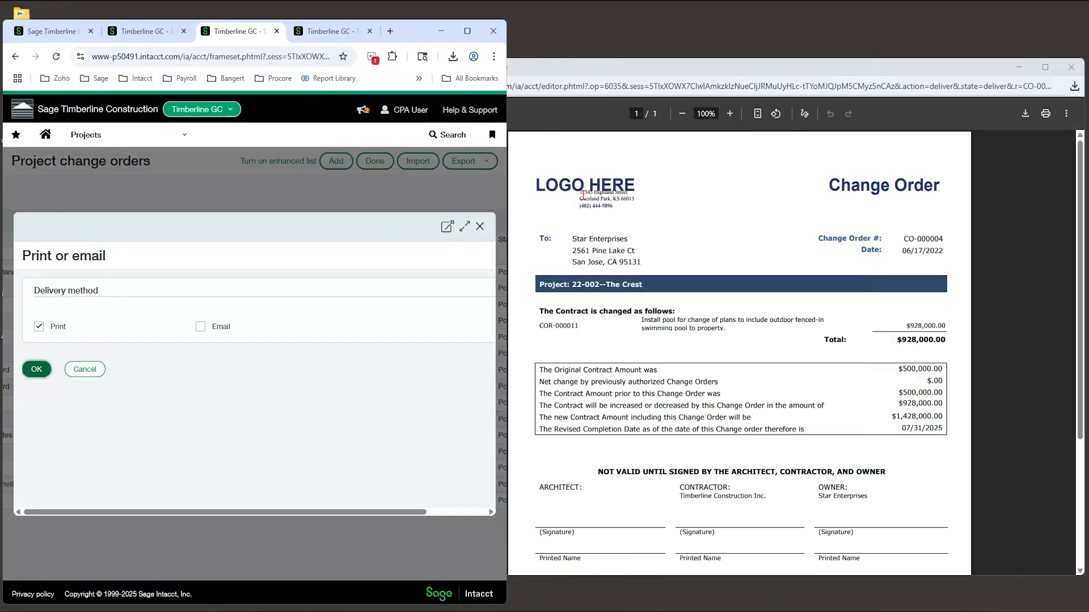
{"action": "left_click", "coordinate": [675, 81]}
{"action": "left_click_drag", "start_coordinate": [405, 232], "coordinate": [625, 205]}
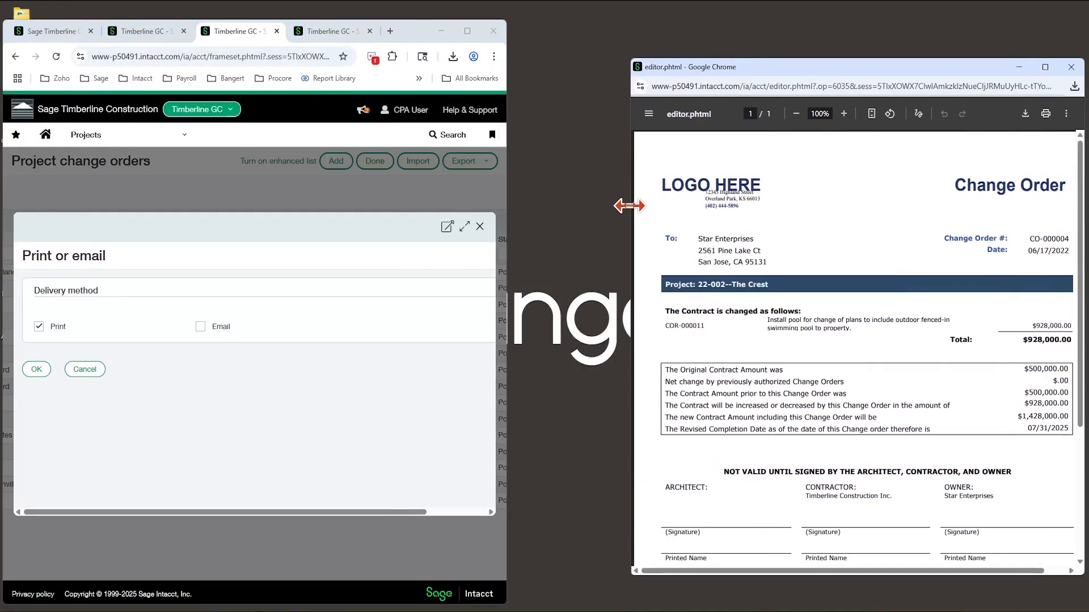
{"action": "left_click_drag", "start_coordinate": [507, 225], "coordinate": [607, 206]}
Dismiss the print options, reopen change order CO-000004 for editing, and view the details of its project, The Crest
{"action": "left_click", "coordinate": [136, 371]}
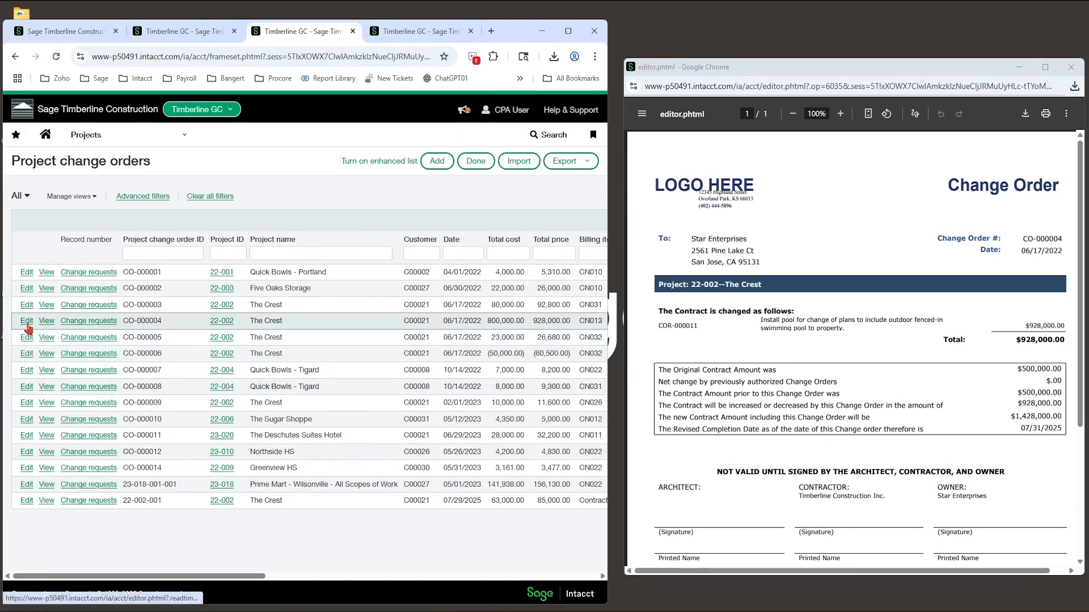
{"action": "left_click", "coordinate": [26, 326]}
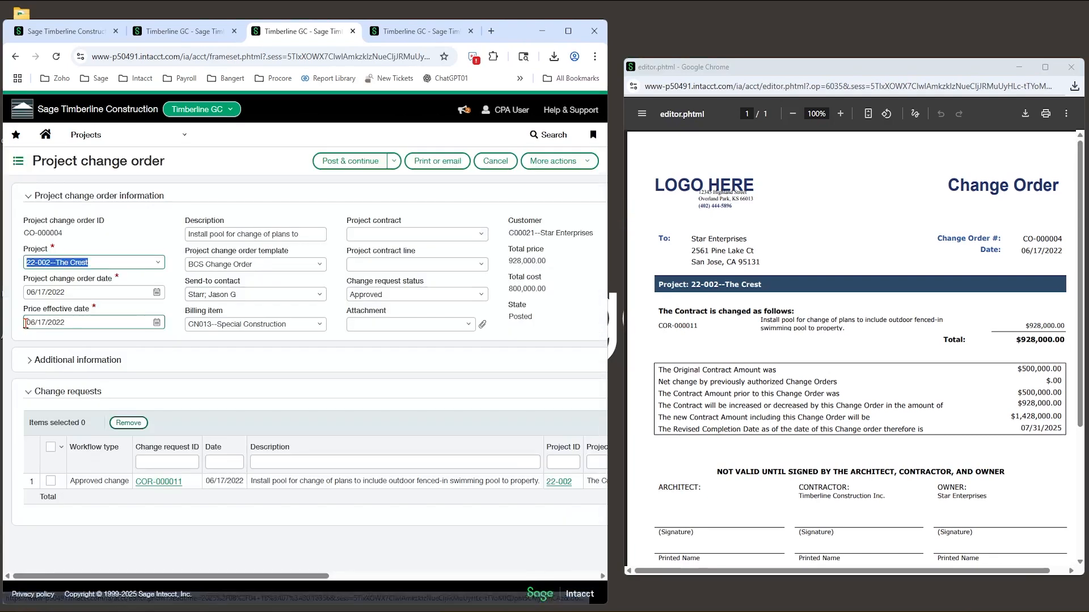
{"action": "left_click", "coordinate": [131, 264]}
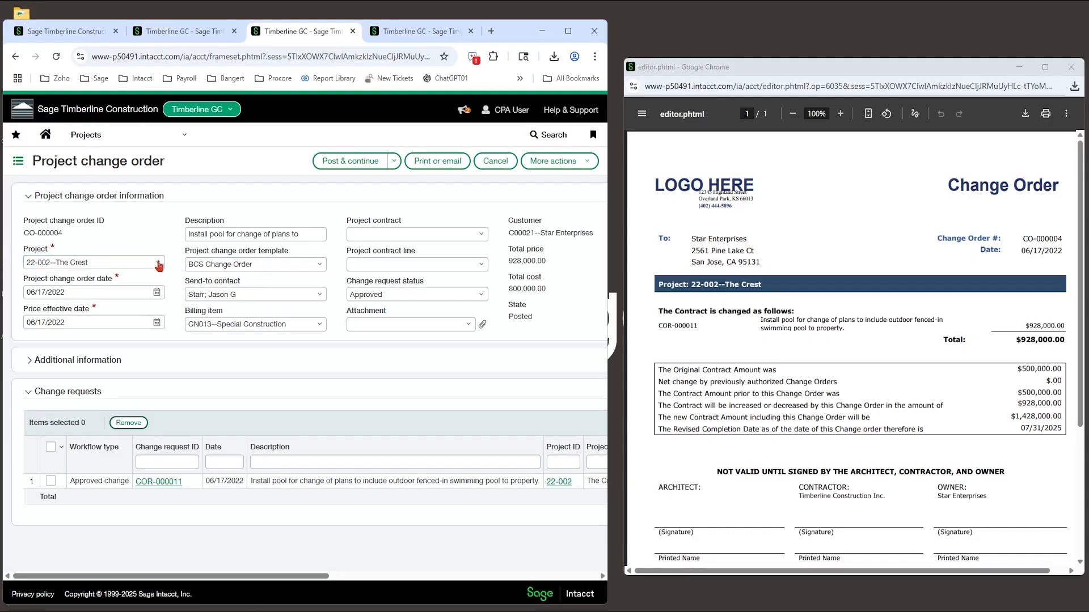
{"action": "left_click", "coordinate": [154, 261]}
{"action": "left_click", "coordinate": [132, 282]}
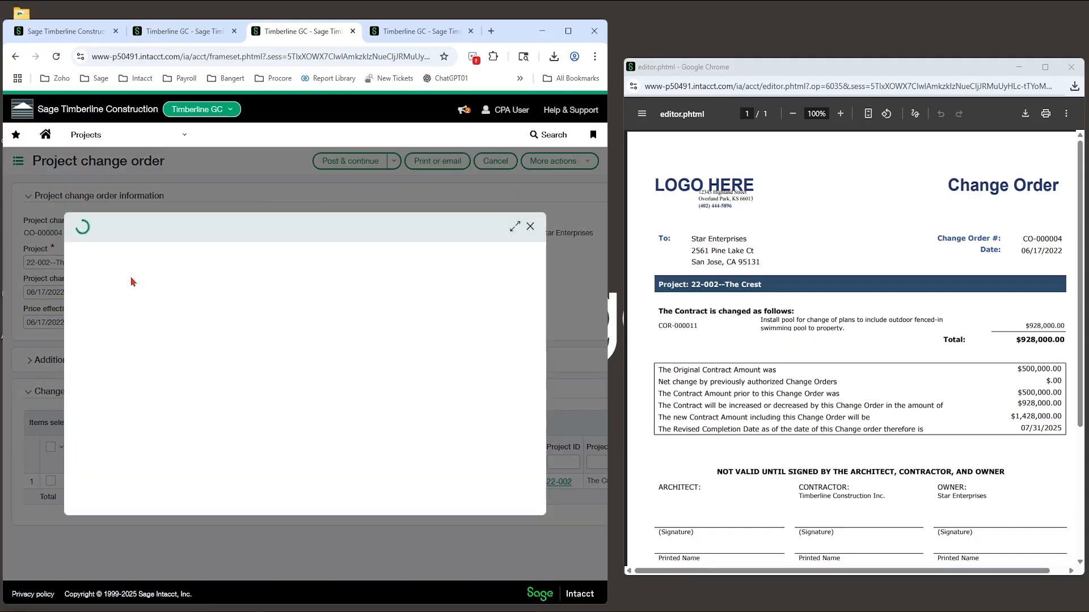
Review the project's customer, ship-to contact and bill-to contact information, then close the project details
{"action": "scroll", "coordinate": [268, 374], "scroll_direction": "down", "scroll_amount": 1}
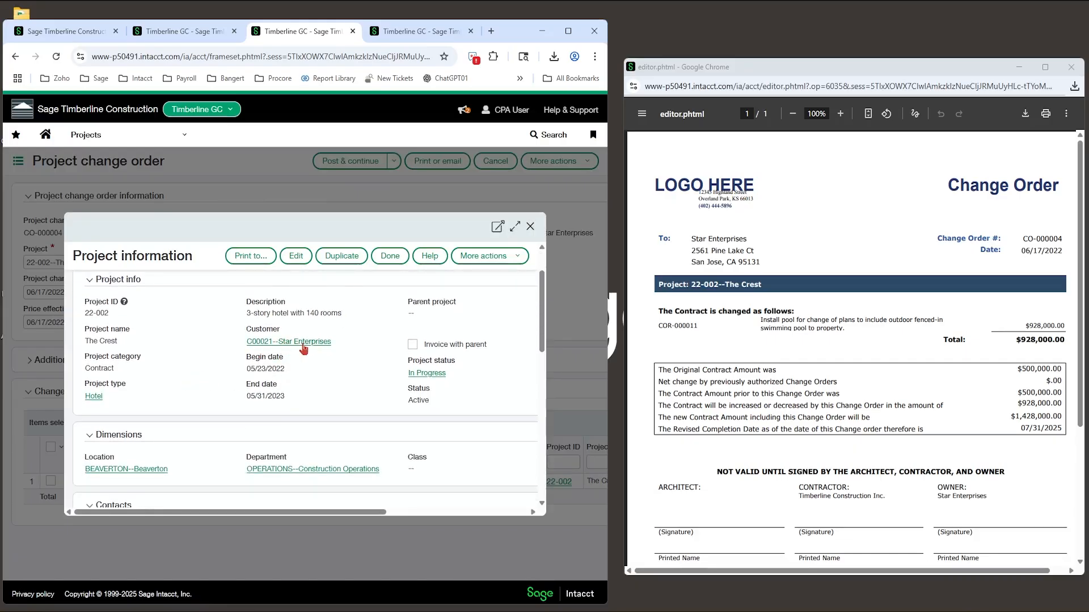
{"action": "scroll", "coordinate": [297, 349], "scroll_direction": "down", "scroll_amount": 2}
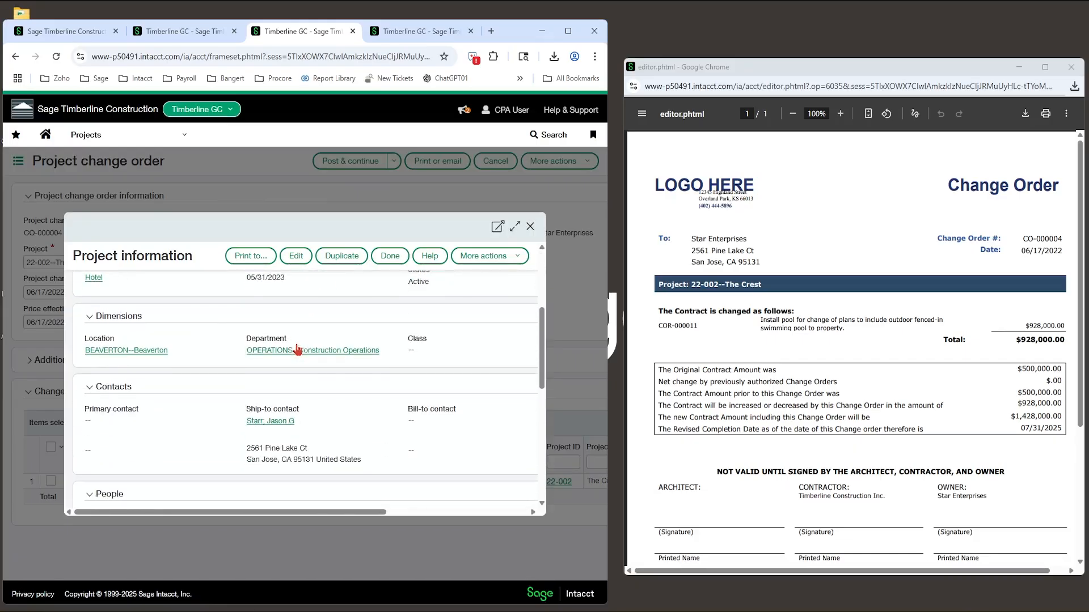
{"action": "scroll", "coordinate": [298, 348], "scroll_direction": "up", "scroll_amount": 2}
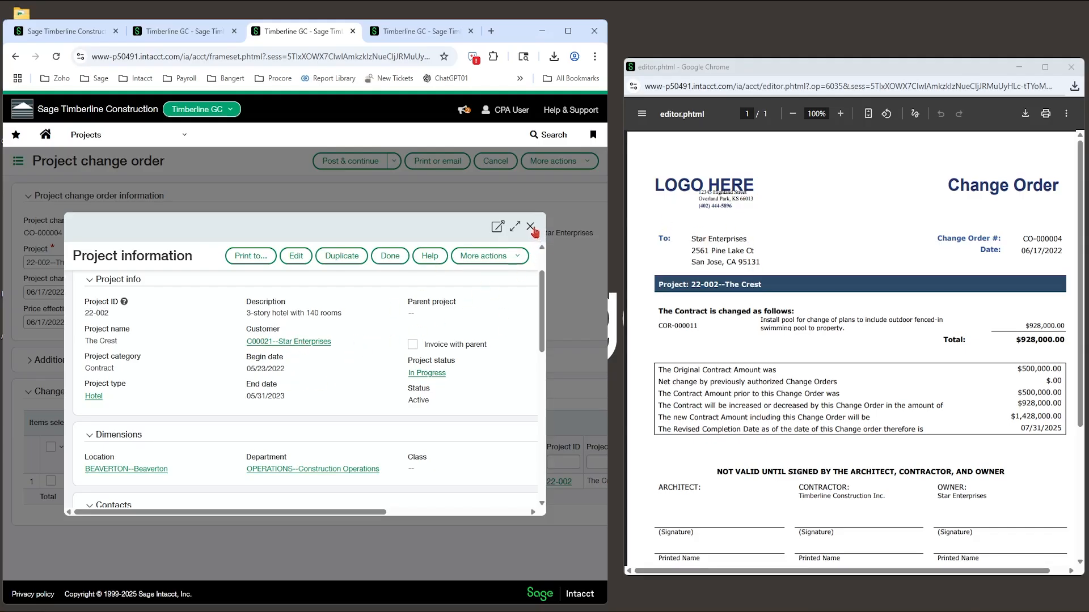
{"action": "scroll", "coordinate": [332, 359], "scroll_direction": "down", "scroll_amount": 4}
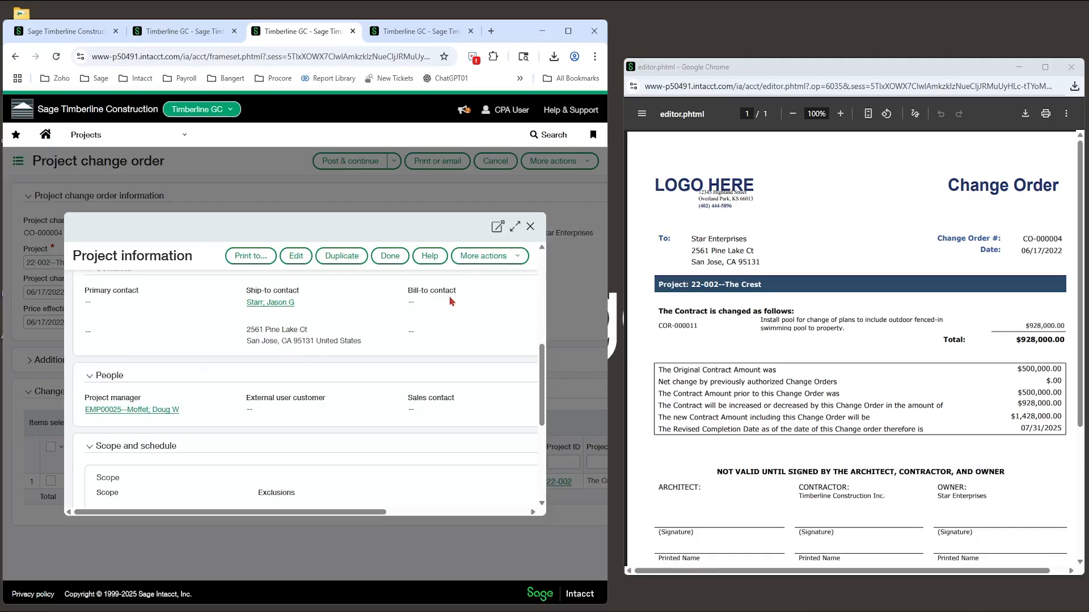
{"action": "left_click", "coordinate": [531, 226]}
Compare the change order's send-to contact and change order ID with the printed form's header
{"action": "left_click", "coordinate": [259, 296]}
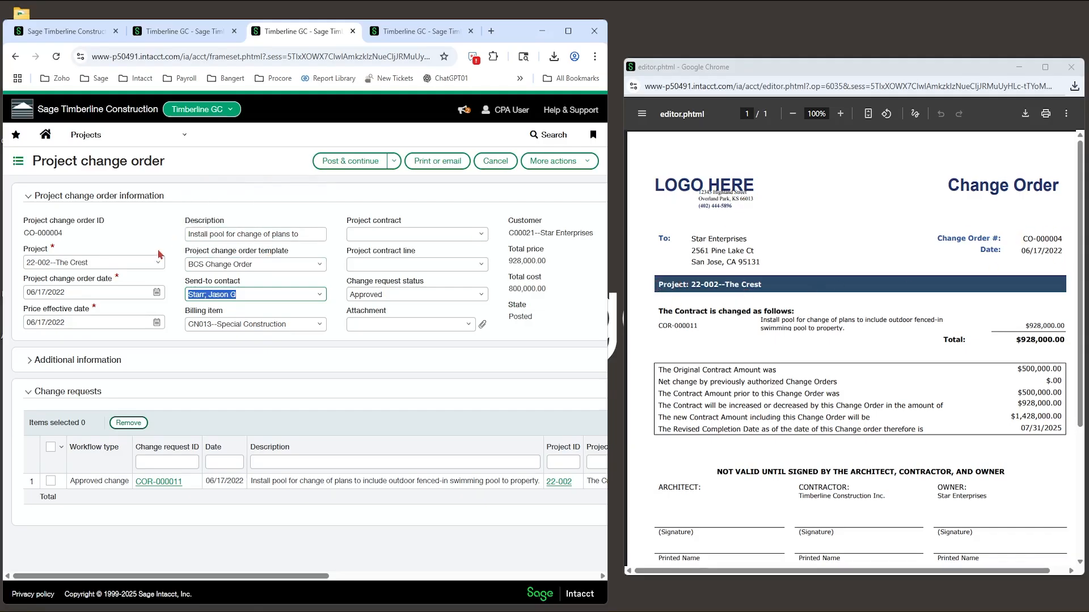
{"action": "left_click_drag", "start_coordinate": [76, 241], "coordinate": [21, 239]}
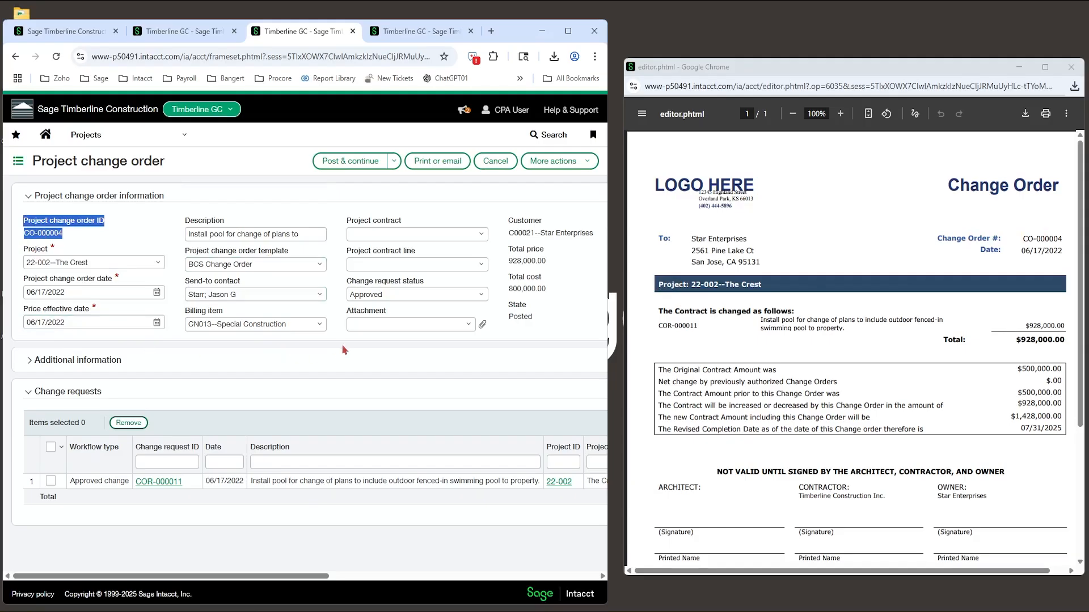
{"action": "left_click", "coordinate": [88, 241]}
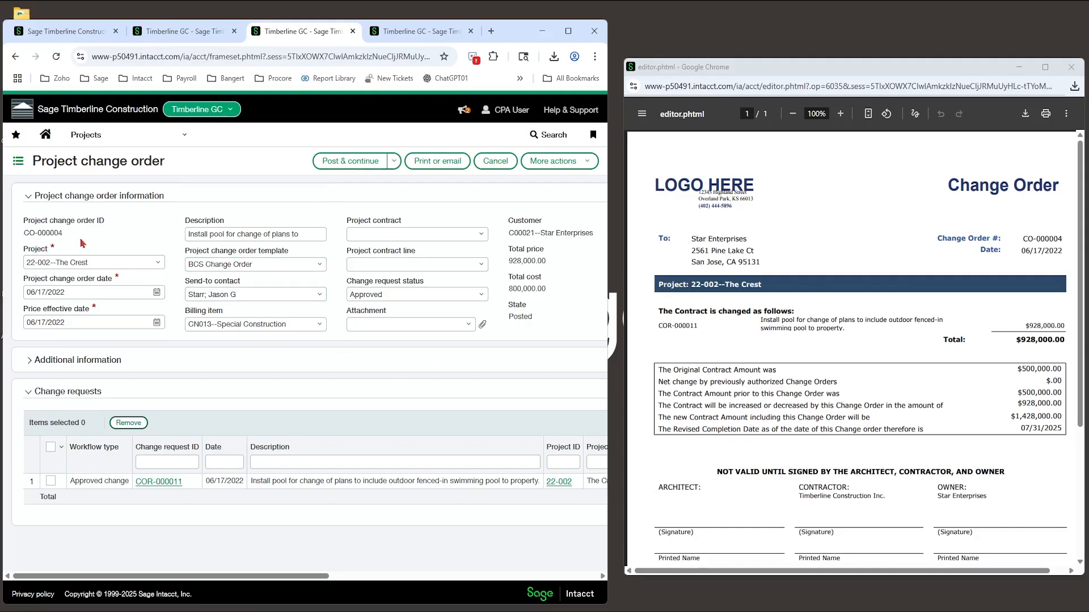
Expand the additional information to check the external reference number field, then collapse the section again
{"action": "left_click", "coordinate": [111, 360]}
{"action": "scroll", "coordinate": [149, 443], "scroll_direction": "down", "scroll_amount": 7}
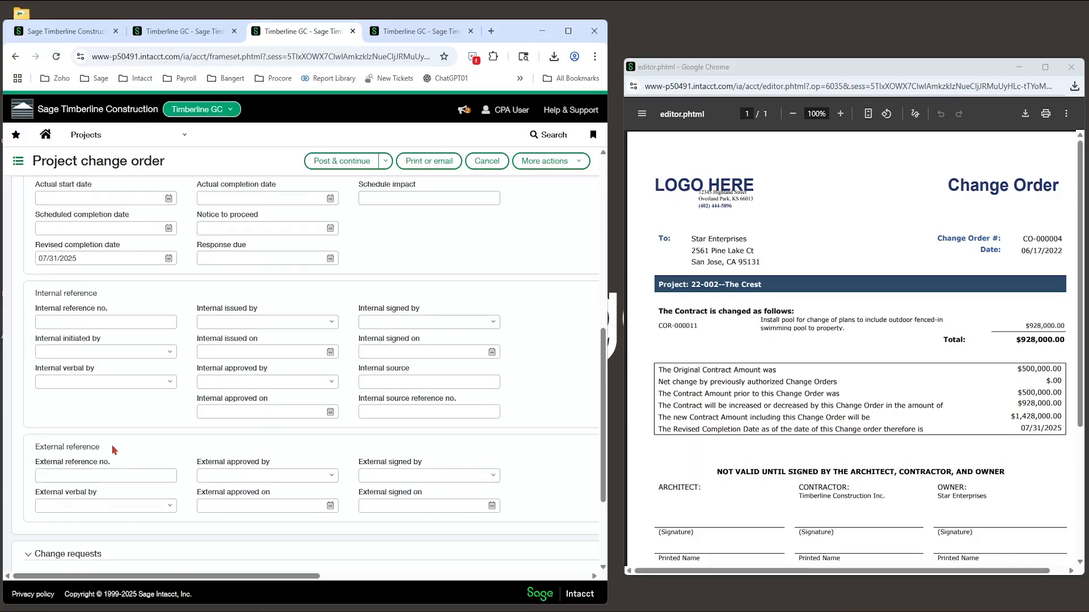
{"action": "left_click", "coordinate": [102, 474]}
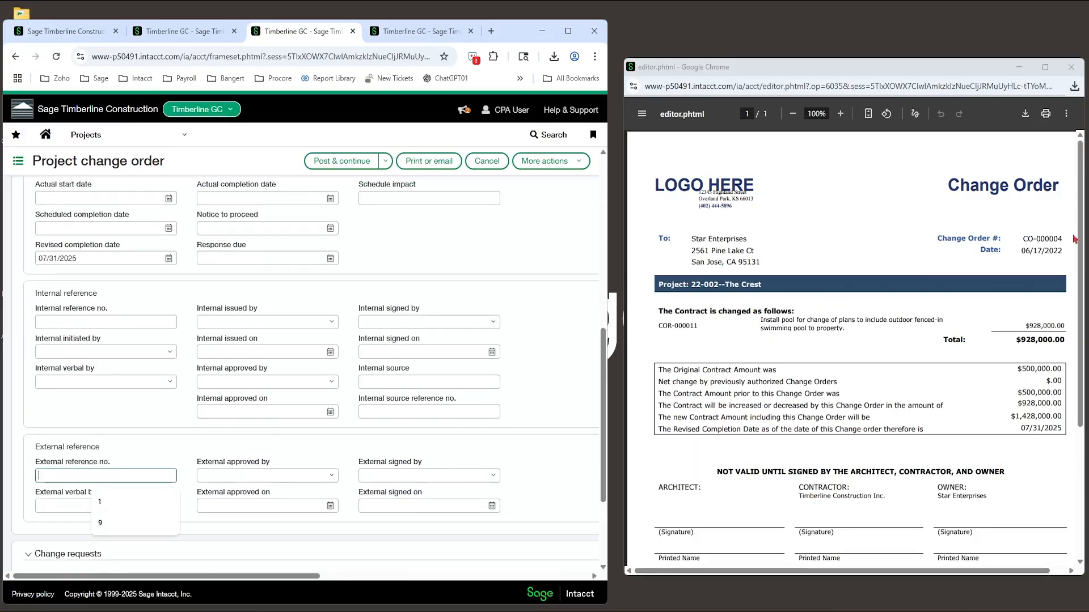
{"action": "scroll", "coordinate": [95, 244], "scroll_direction": "up", "scroll_amount": 10}
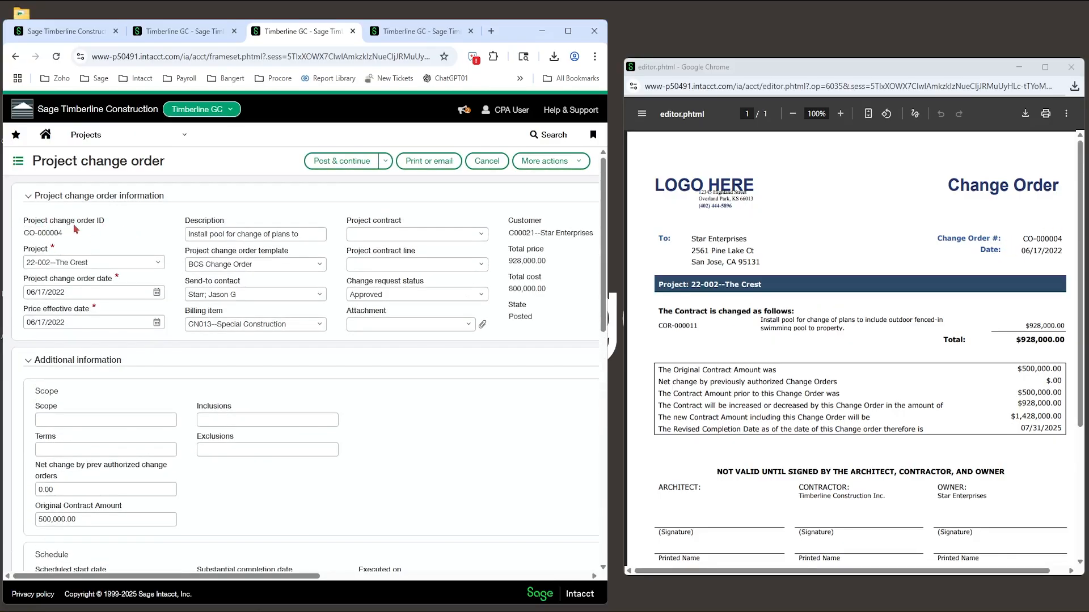
{"action": "left_click", "coordinate": [78, 362]}
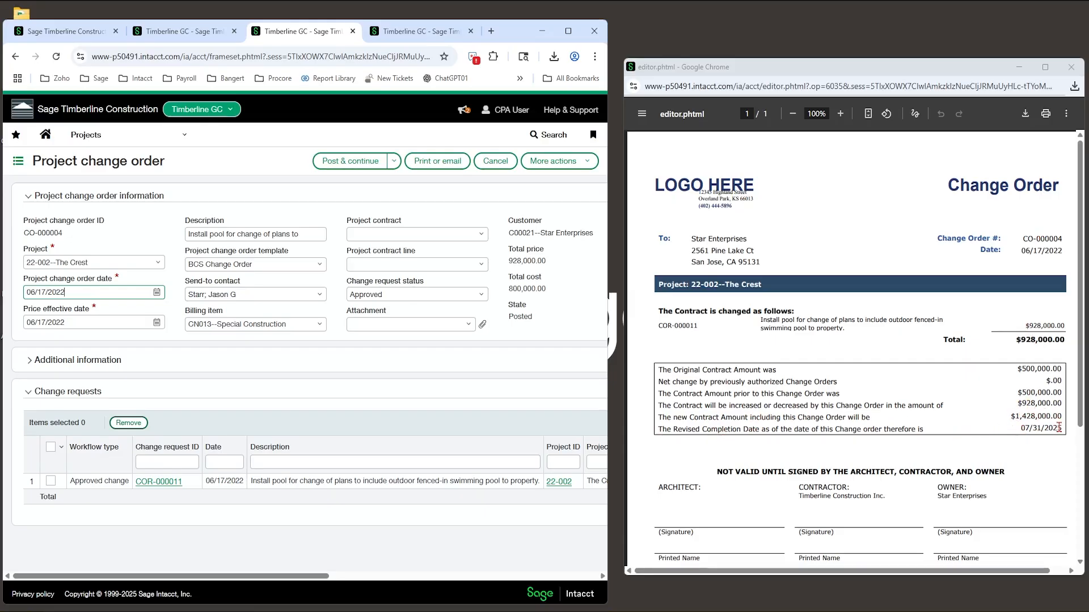
Compare the entry's revised completion date with the printed date and review the form's signature blocks
{"action": "left_click", "coordinate": [95, 362]}
{"action": "scroll", "coordinate": [110, 378], "scroll_direction": "down", "scroll_amount": 4}
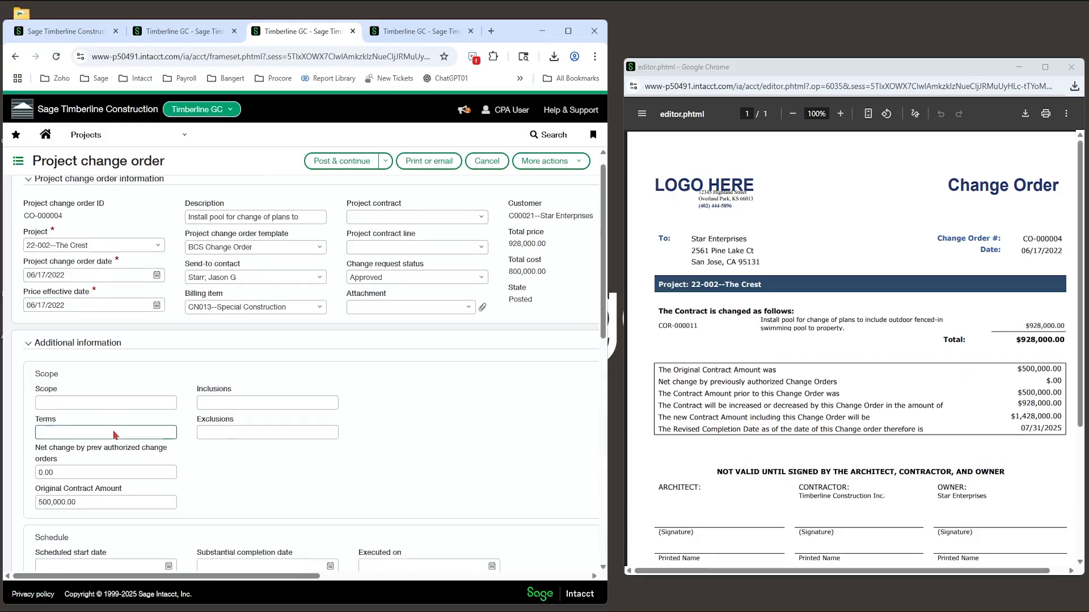
{"action": "scroll", "coordinate": [96, 303], "scroll_direction": "down", "scroll_amount": 2}
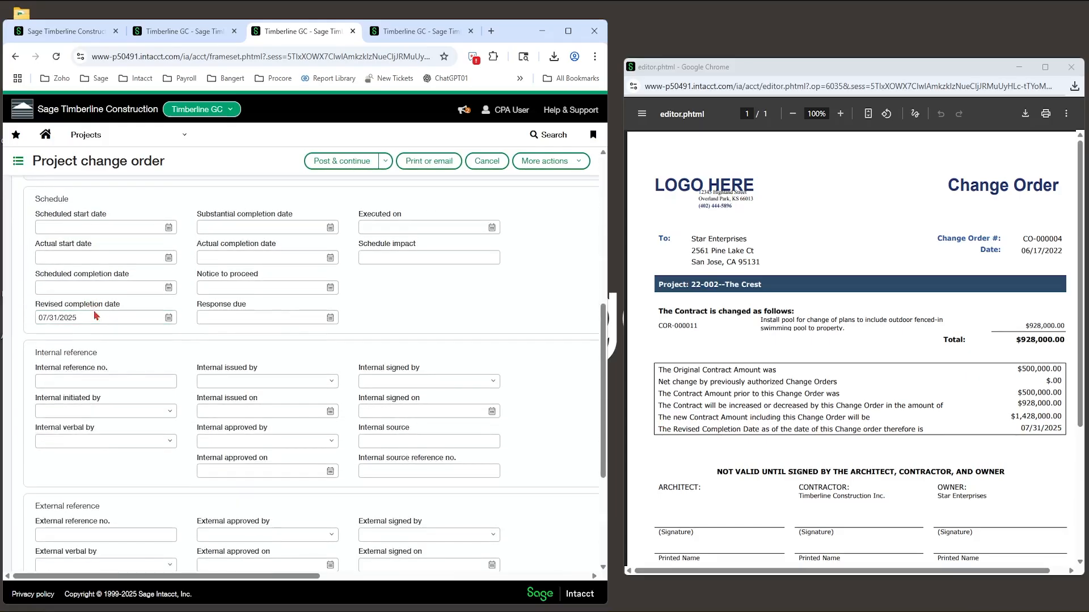
{"action": "left_click", "coordinate": [96, 318]}
{"action": "scroll", "coordinate": [820, 435], "scroll_direction": "down", "scroll_amount": 2}
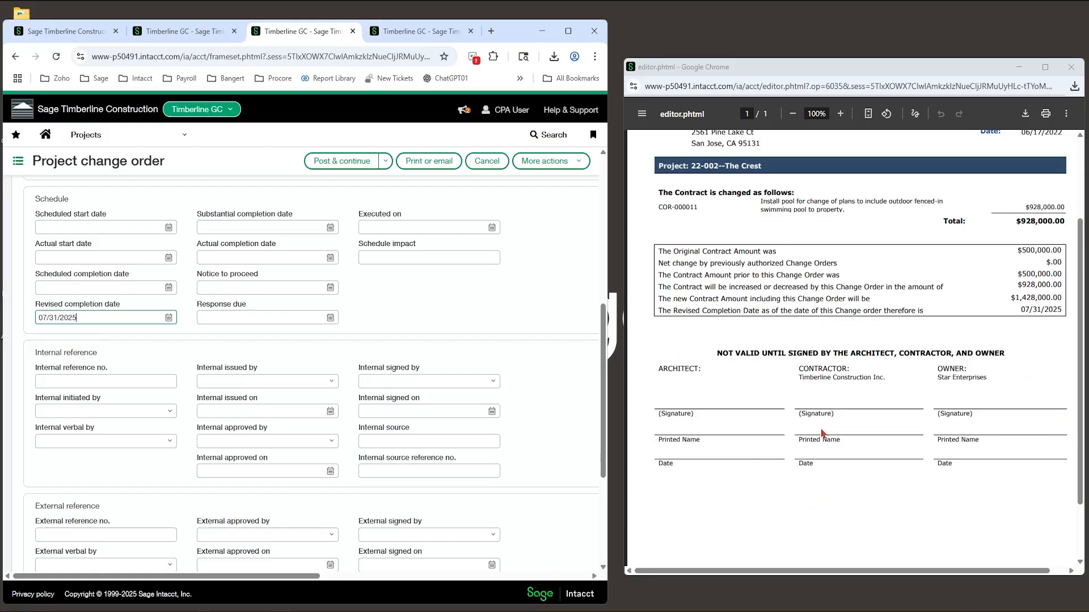
{"action": "scroll", "coordinate": [819, 431], "scroll_direction": "up", "scroll_amount": 2}
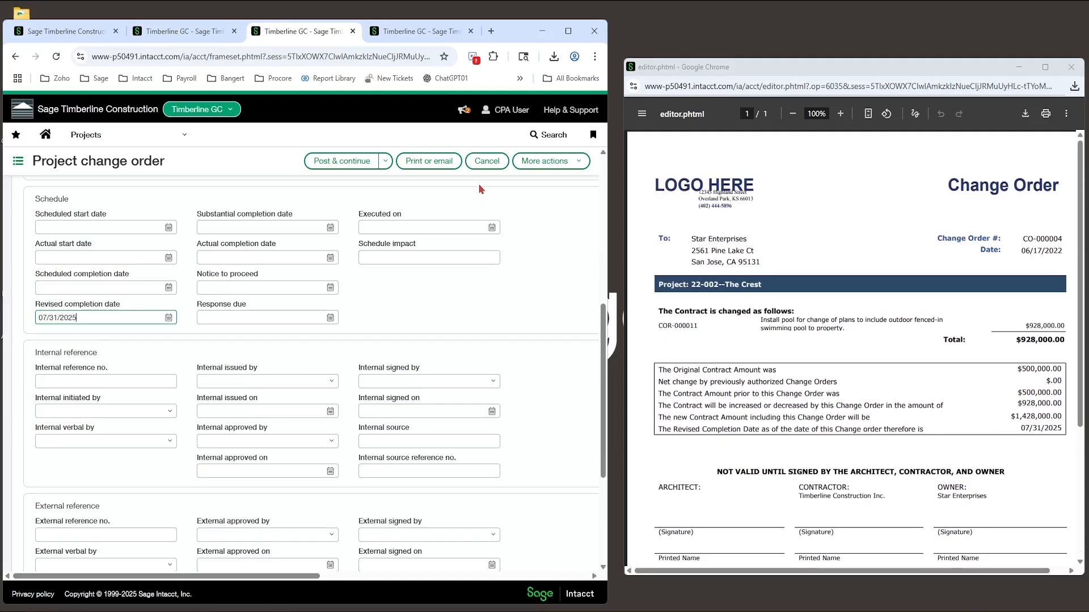
Review the change order's contract amount, schedule, reference and change request sections against the printed form's totals
{"action": "scroll", "coordinate": [284, 255], "scroll_direction": "up", "scroll_amount": 6}
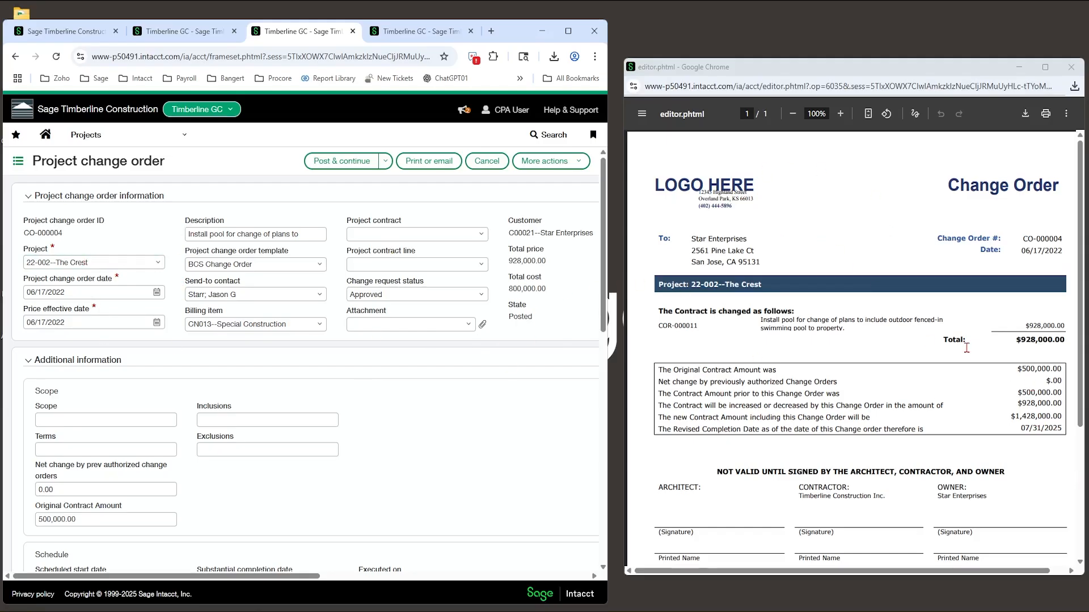
{"action": "scroll", "coordinate": [411, 418], "scroll_direction": "down", "scroll_amount": 3}
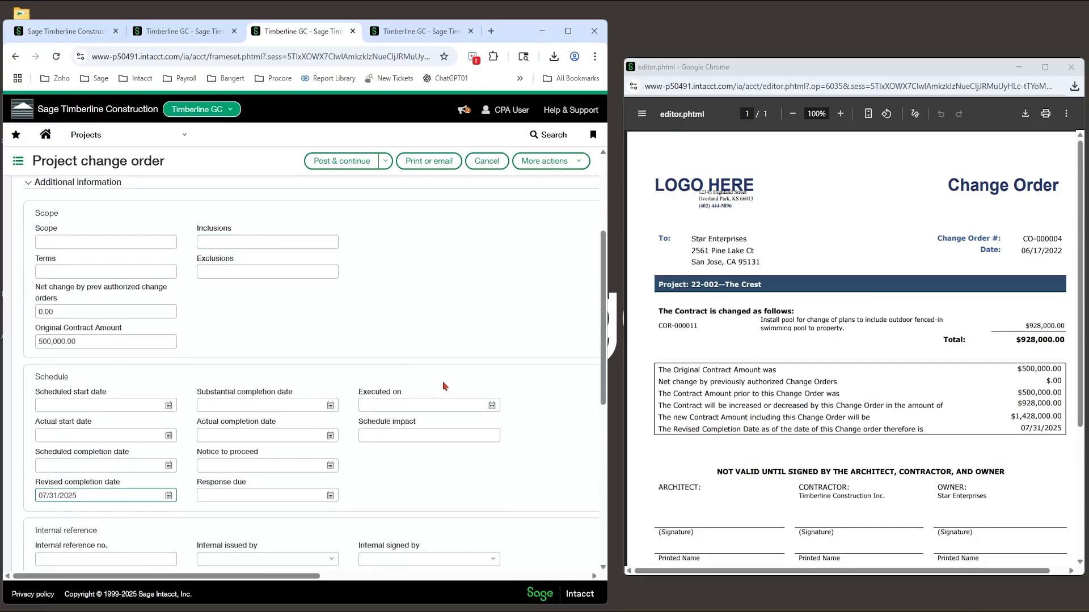
{"action": "scroll", "coordinate": [443, 386], "scroll_direction": "down", "scroll_amount": 3}
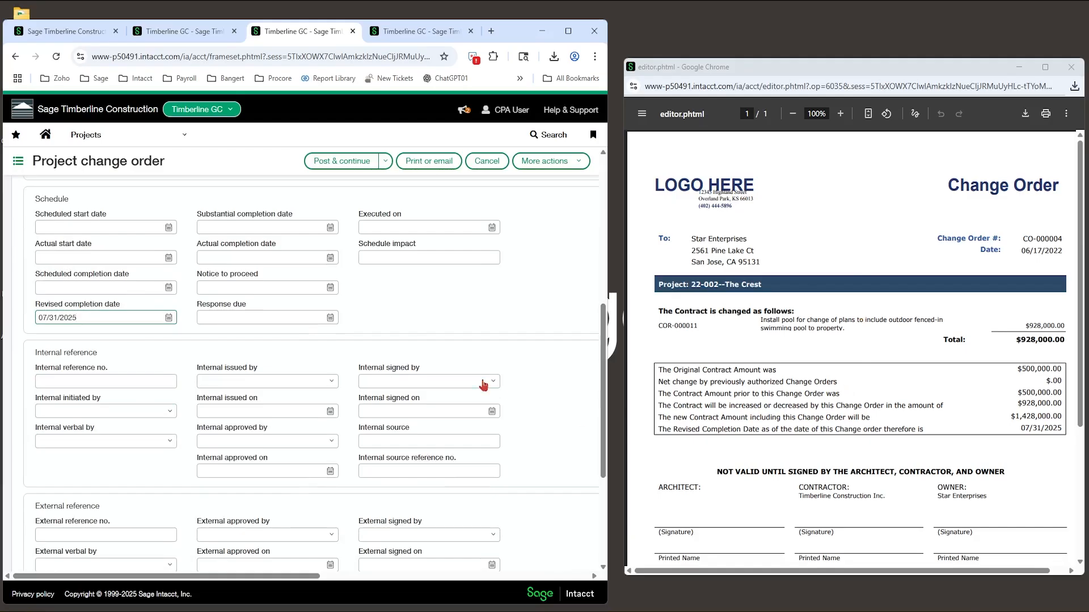
{"action": "scroll", "coordinate": [449, 356], "scroll_direction": "down", "scroll_amount": 3}
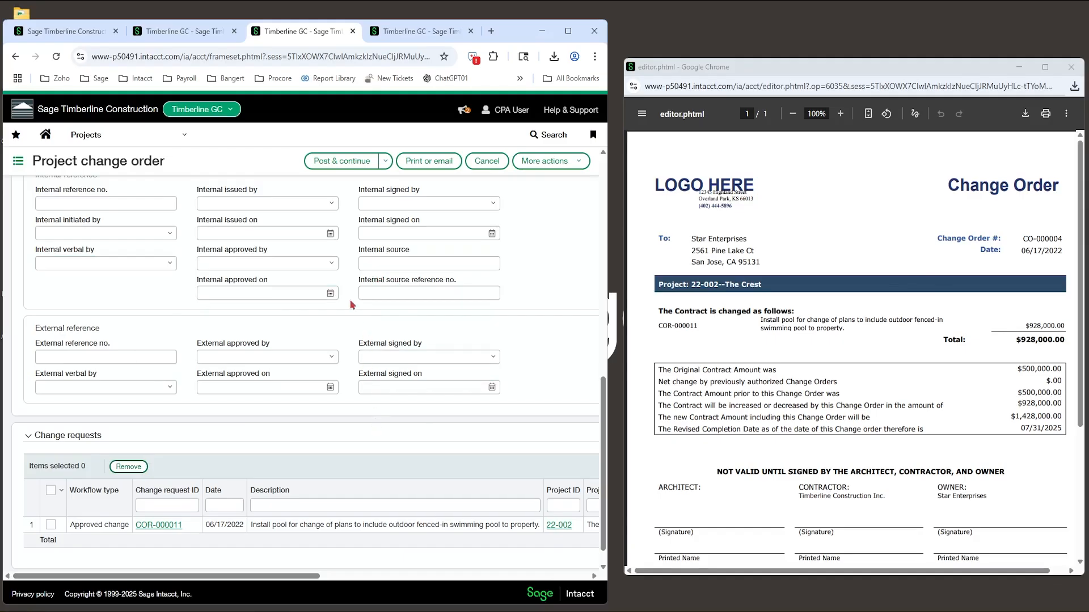
{"action": "scroll", "coordinate": [553, 399], "scroll_direction": "up", "scroll_amount": 15}
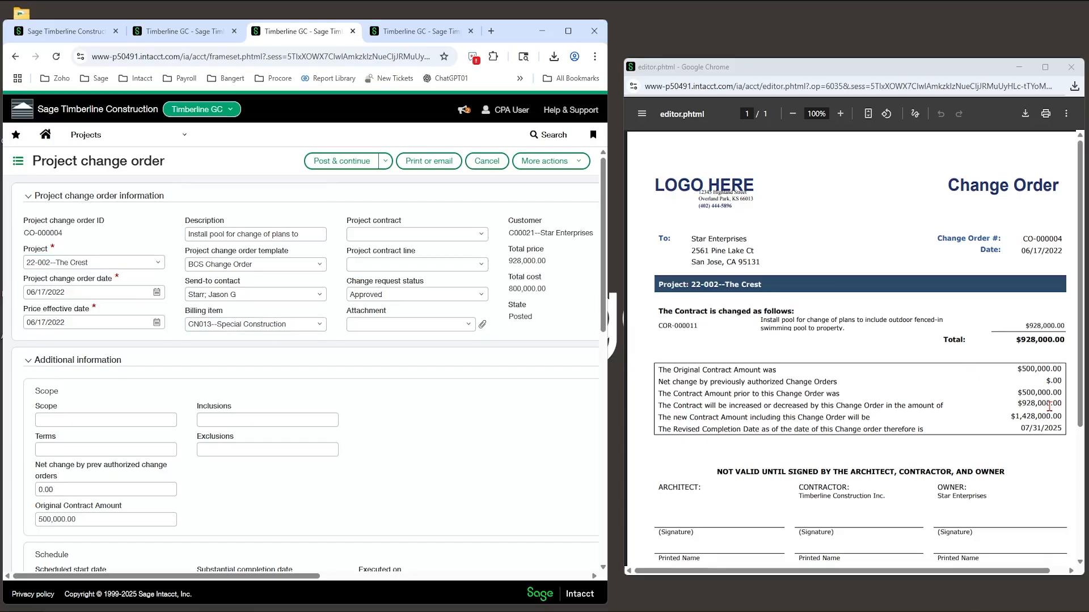
Compare the change order's net change by previously authorized orders and original contract amount fields with the printed contract totals
{"action": "scroll", "coordinate": [329, 372], "scroll_direction": "down", "scroll_amount": 10}
{"action": "scroll", "coordinate": [329, 371], "scroll_direction": "up", "scroll_amount": 10}
{"action": "left_click", "coordinate": [83, 491]}
{"action": "left_click", "coordinate": [99, 520]}
{"action": "left_click", "coordinate": [91, 487]}
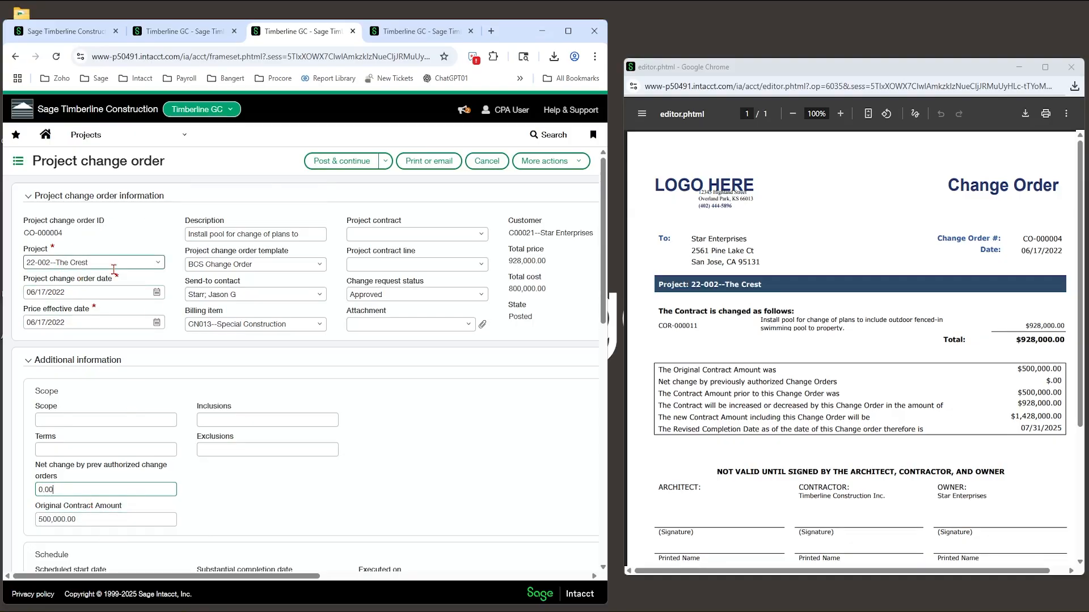
{"action": "left_click", "coordinate": [79, 484]}
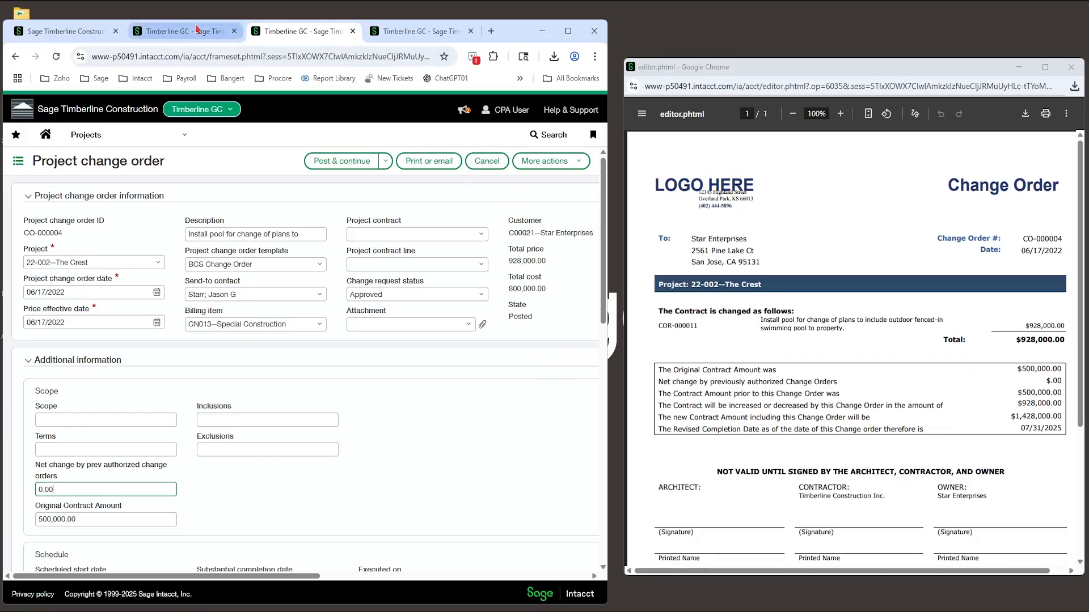
Open the top-level printed document templates list and locate the BCS Change Order and BCS Change Request templates
{"action": "left_click", "coordinate": [196, 30]}
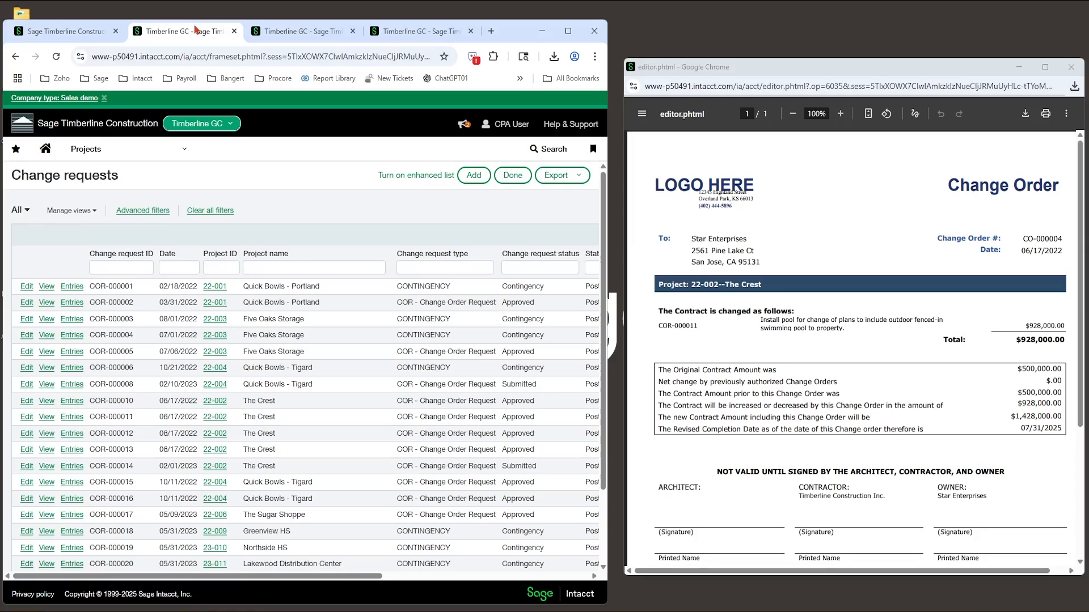
{"action": "left_click", "coordinate": [78, 29]}
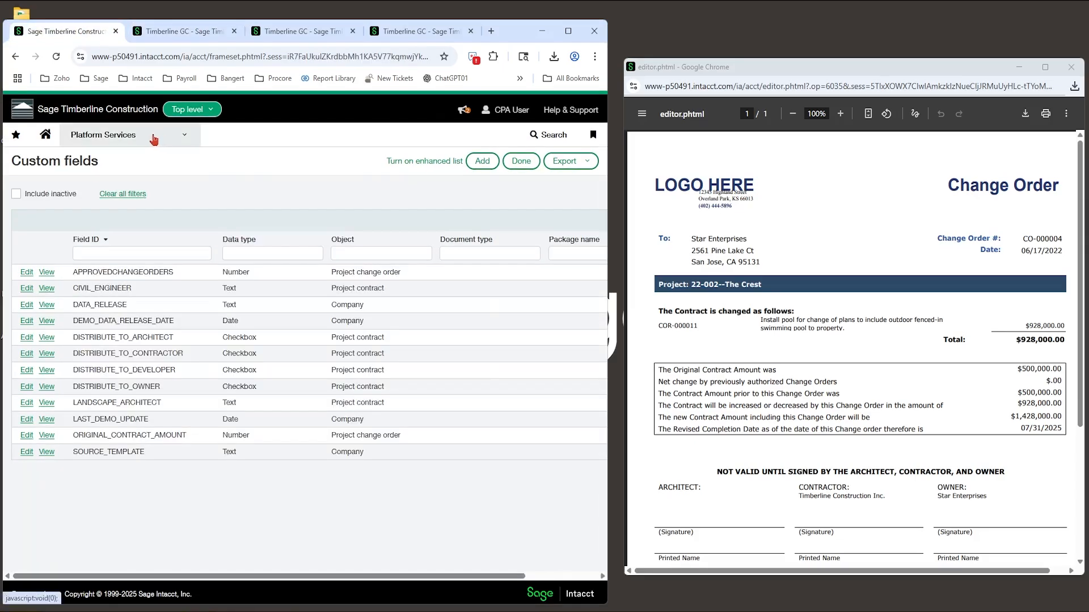
{"action": "left_click", "coordinate": [159, 136]}
{"action": "mouse_move", "coordinate": [138, 329]}
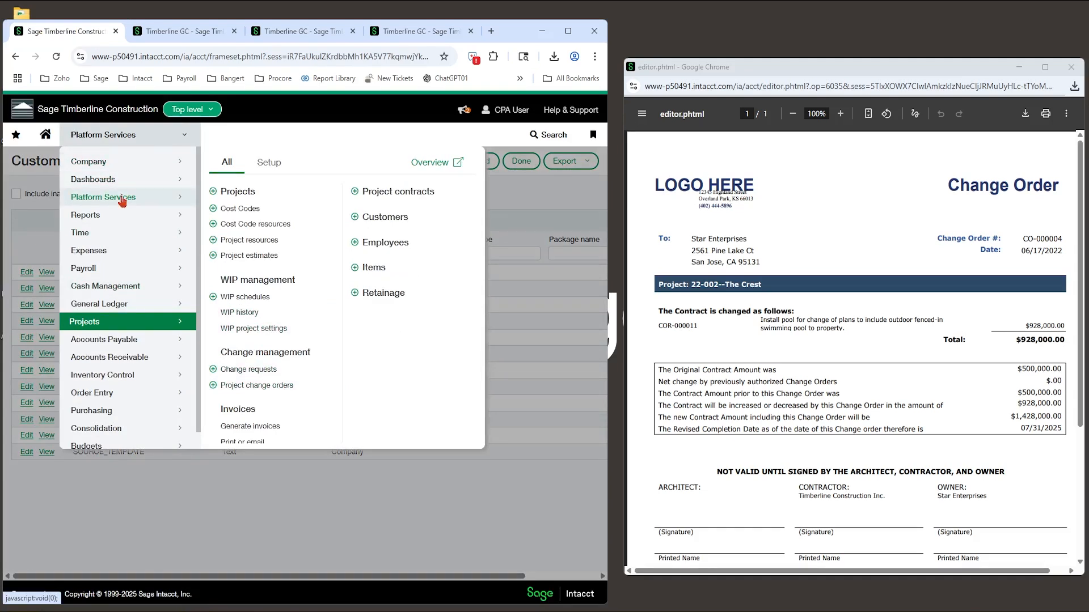
{"action": "mouse_move", "coordinate": [120, 197]}
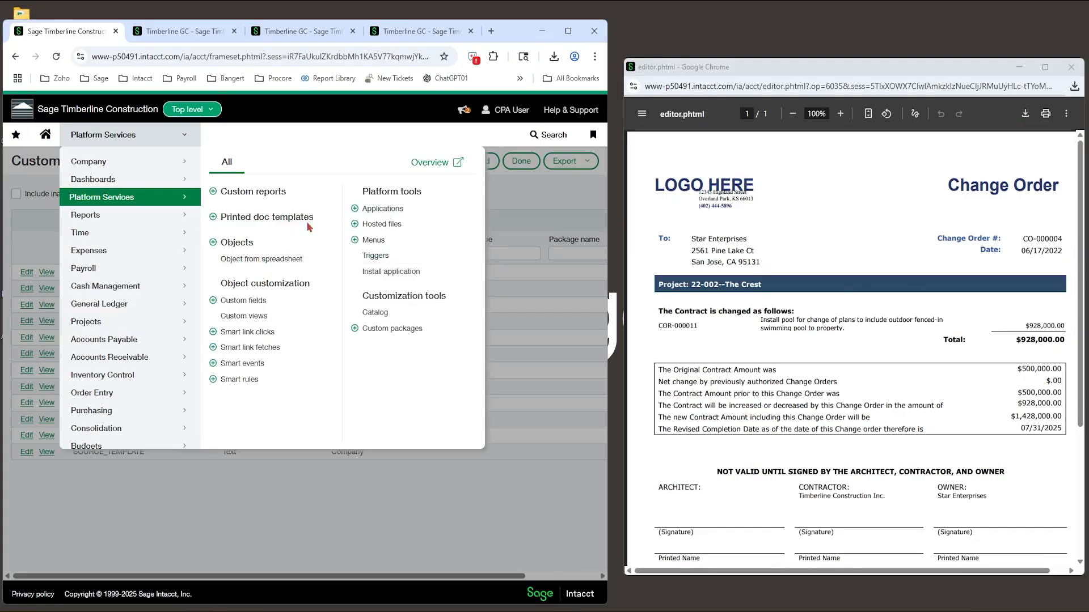
{"action": "left_click", "coordinate": [278, 219]}
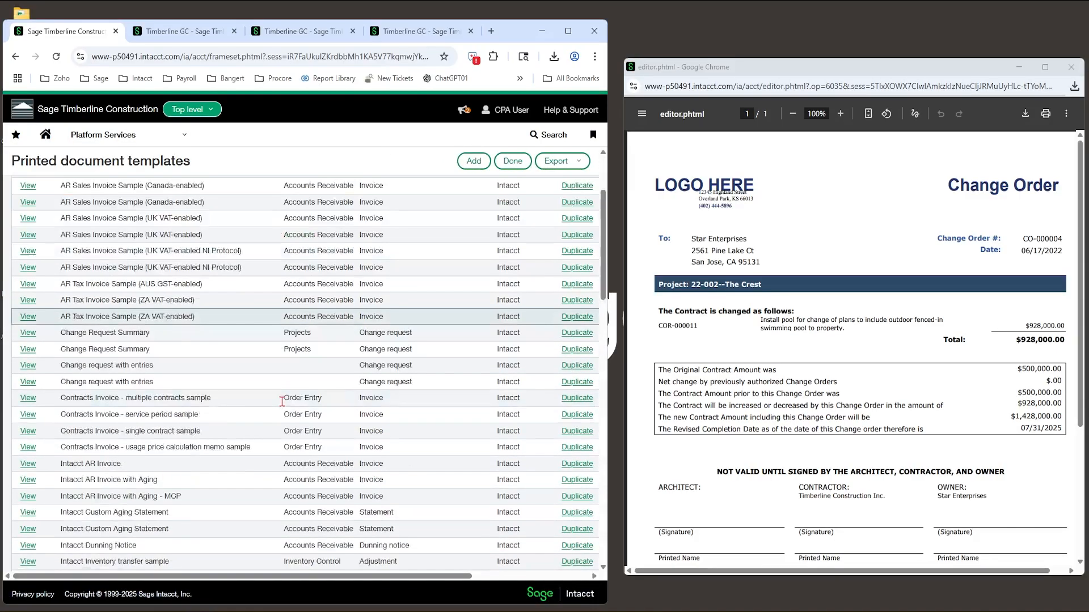
{"action": "scroll", "coordinate": [267, 411], "scroll_direction": "down", "scroll_amount": 10}
{"action": "scroll", "coordinate": [239, 420], "scroll_direction": "down", "scroll_amount": 1}
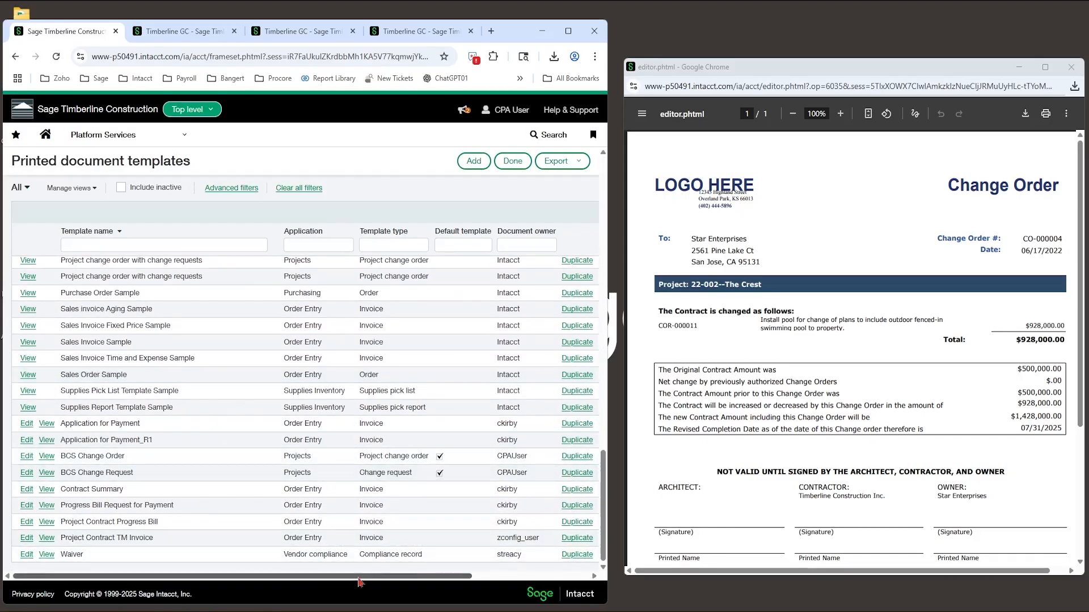
{"action": "left_click_drag", "start_coordinate": [359, 579], "coordinate": [281, 573]}
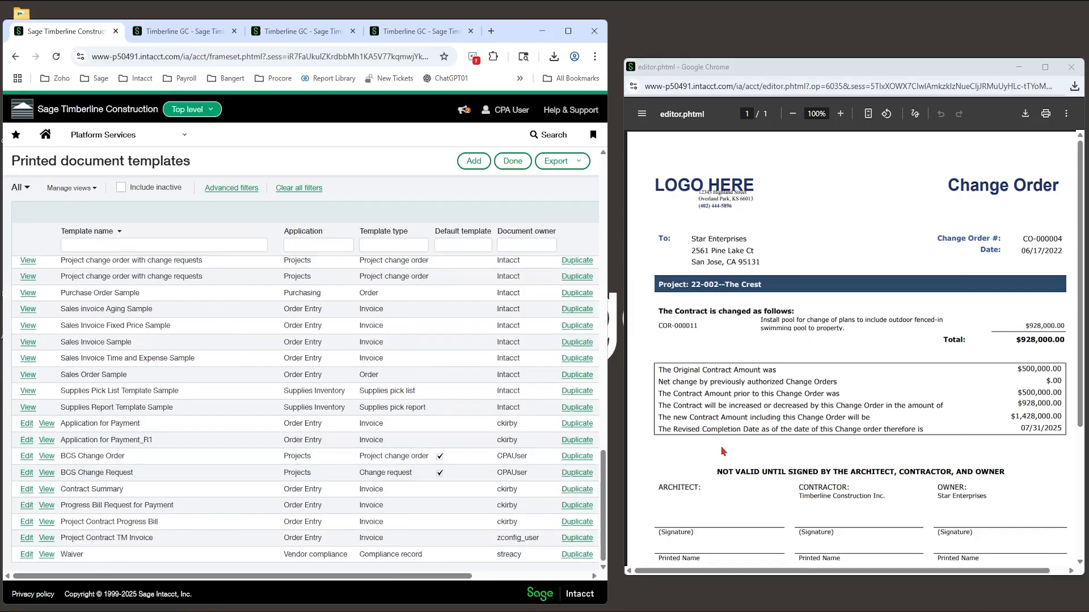
Try to print or email change request COR-000004 without a change request template, and leave the request without saving
{"action": "left_click", "coordinate": [204, 31]}
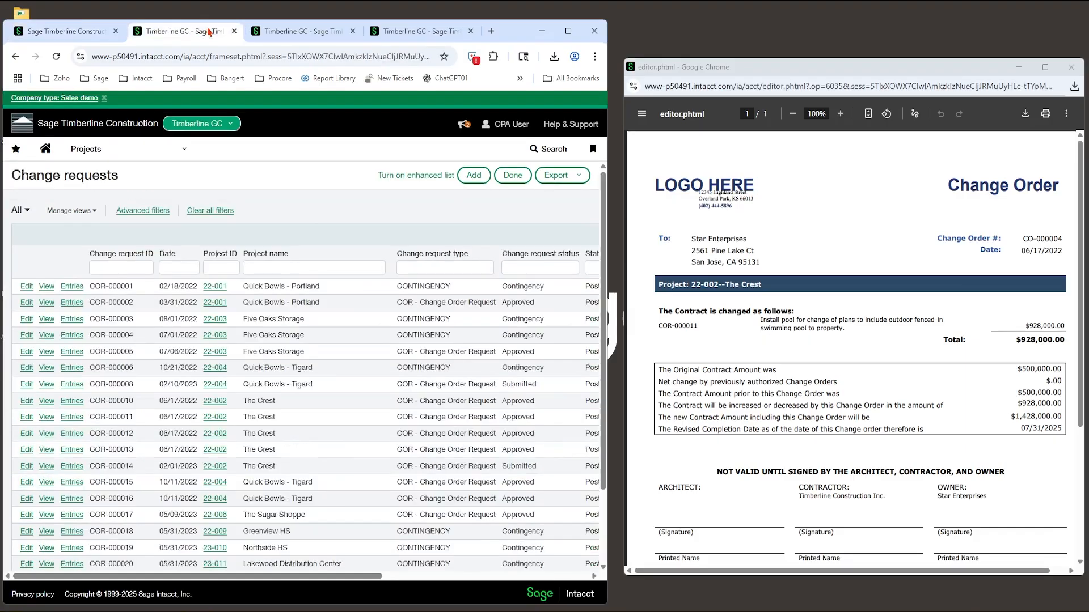
{"action": "left_click", "coordinate": [26, 335]}
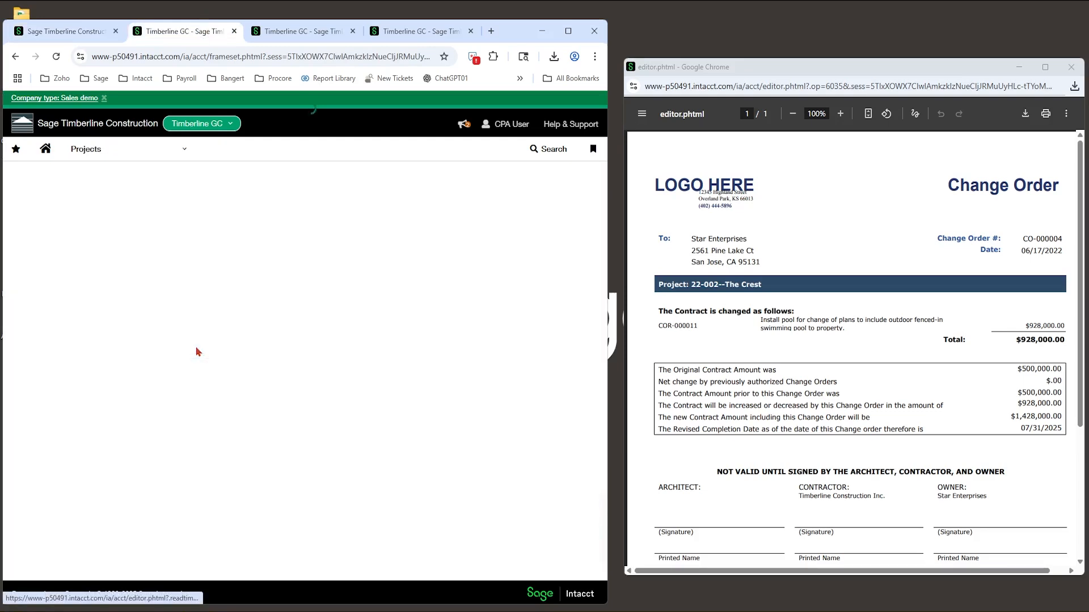
{"action": "left_click", "coordinate": [253, 419]}
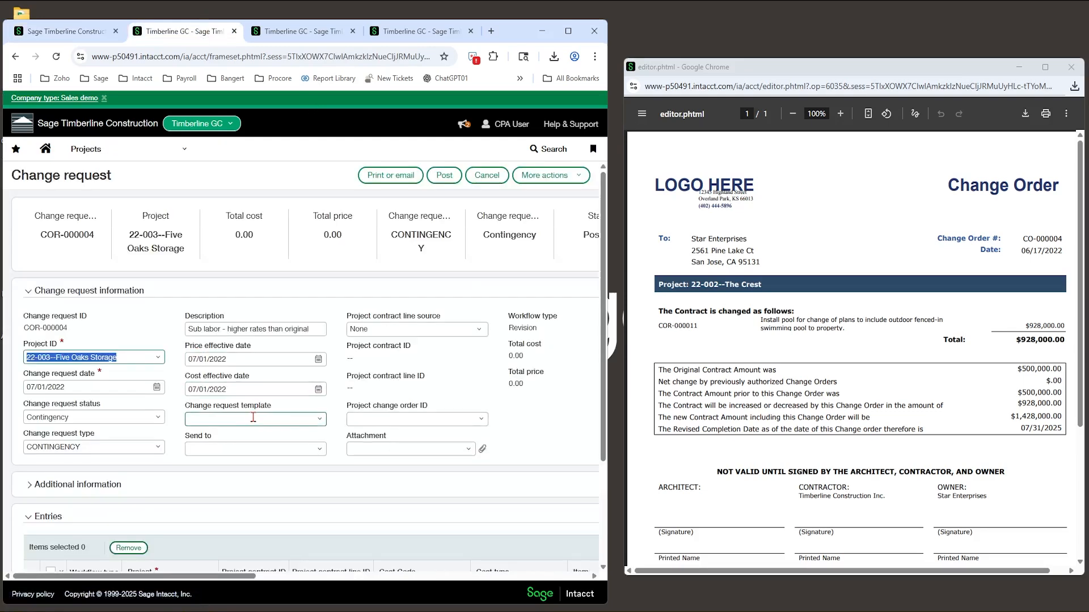
{"action": "left_click", "coordinate": [321, 420]}
{"action": "left_click", "coordinate": [506, 397]}
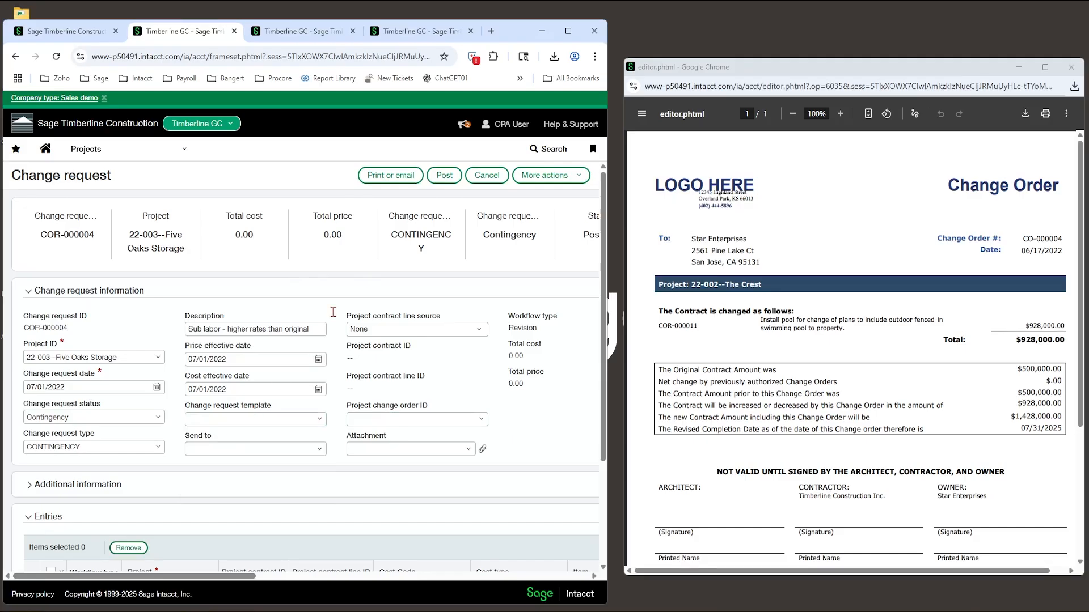
{"action": "left_click", "coordinate": [399, 177]}
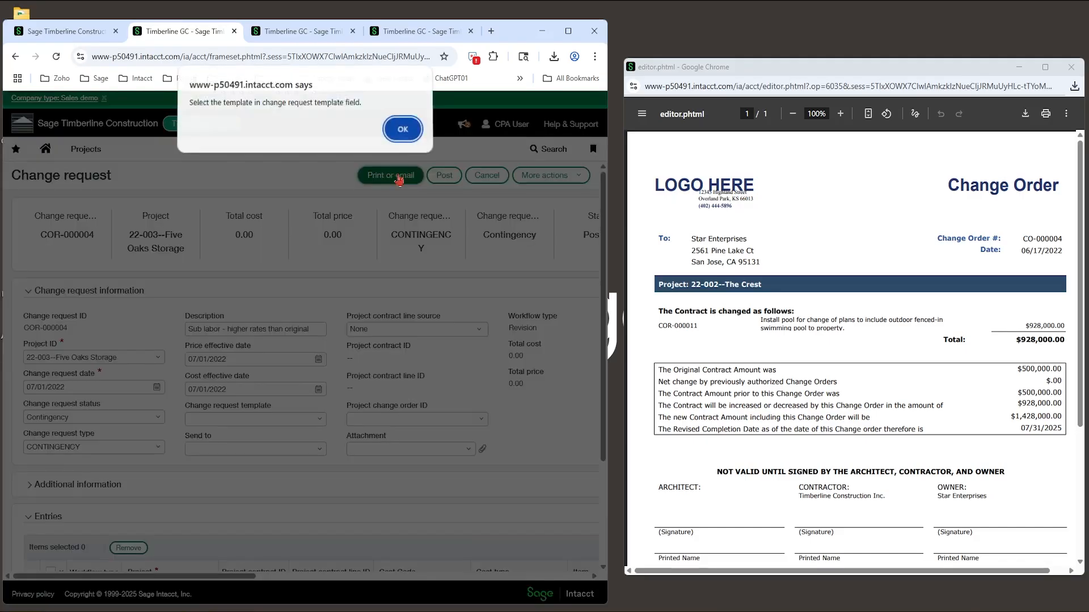
{"action": "left_click", "coordinate": [401, 134]}
{"action": "left_click", "coordinate": [472, 176]}
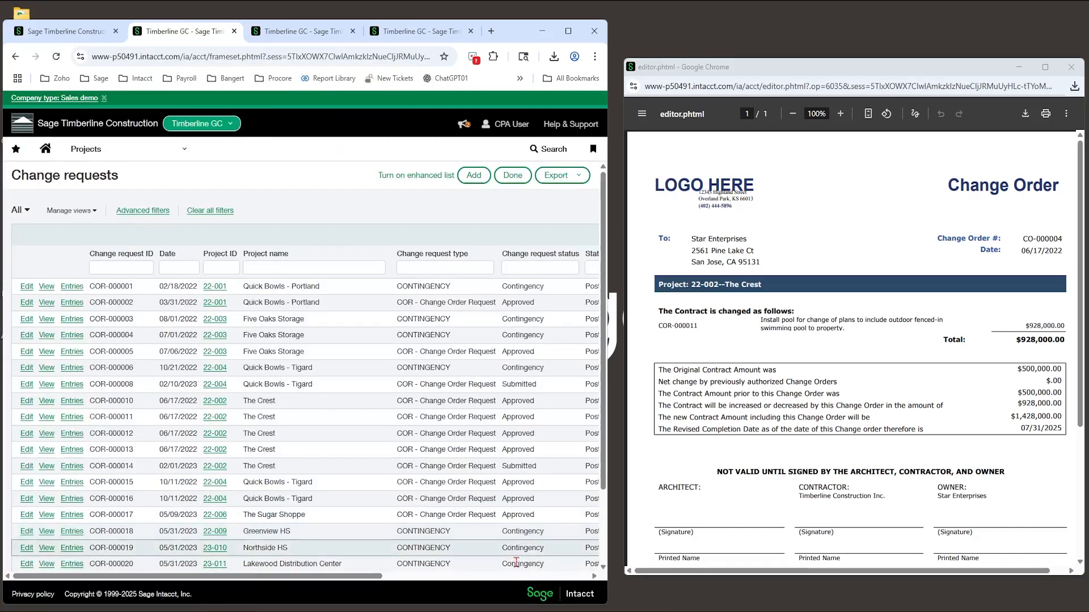
Open the print or email options for The Crest's change request COR-000010 and choose email as the delivery method
{"action": "left_click", "coordinate": [542, 576]}
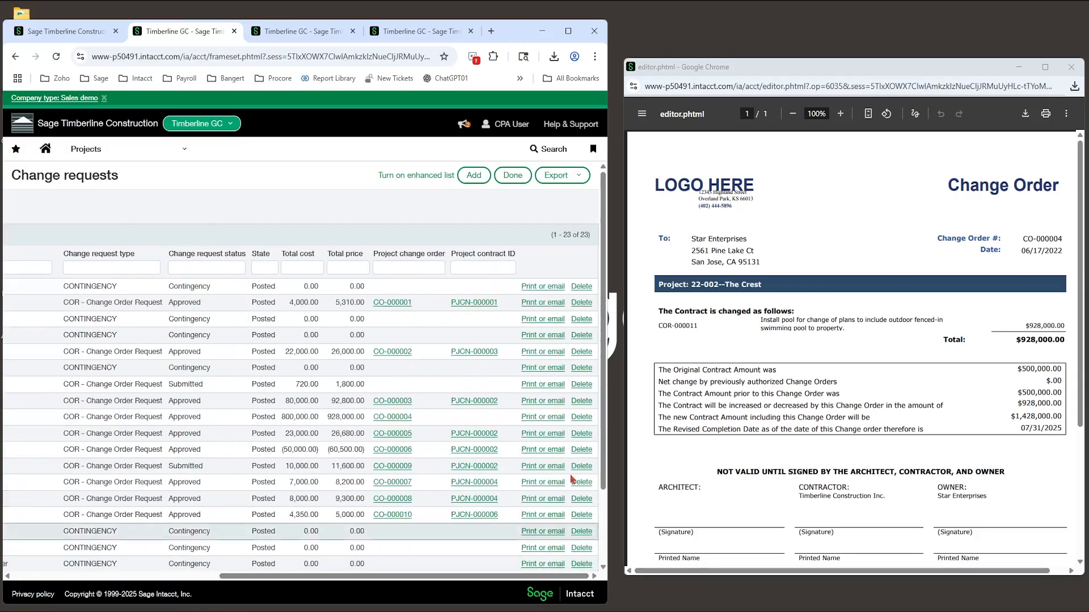
{"action": "left_click", "coordinate": [554, 405]}
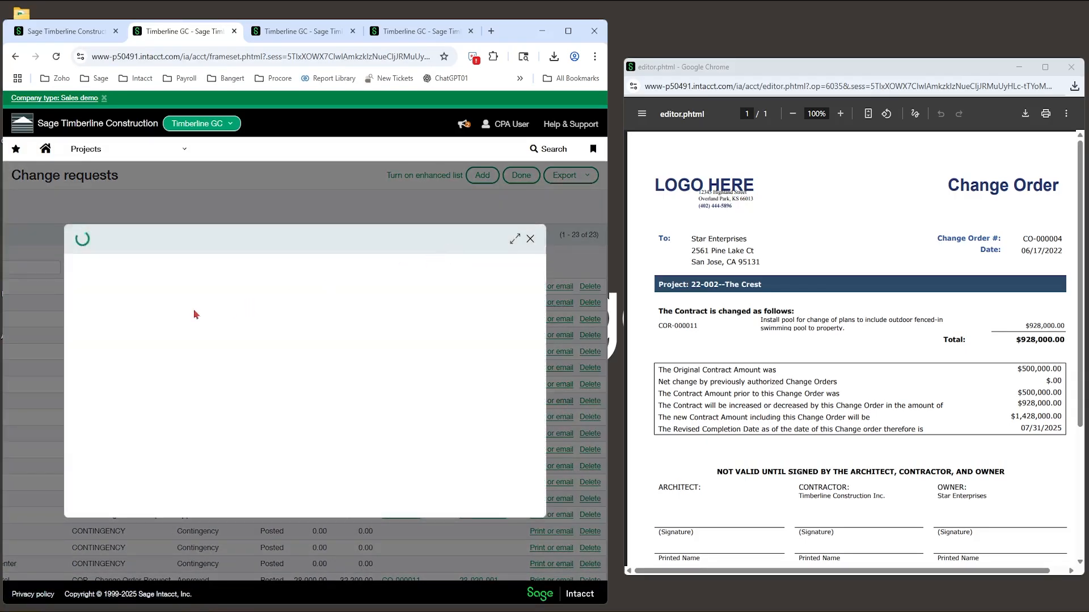
{"action": "left_click", "coordinate": [101, 340]}
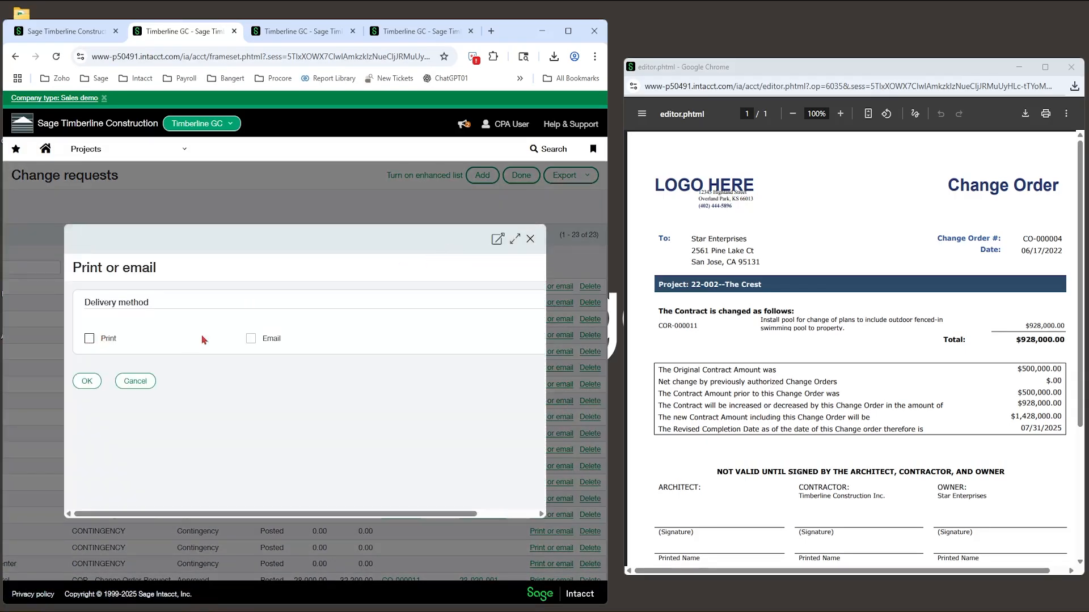
{"action": "left_click", "coordinate": [250, 338]}
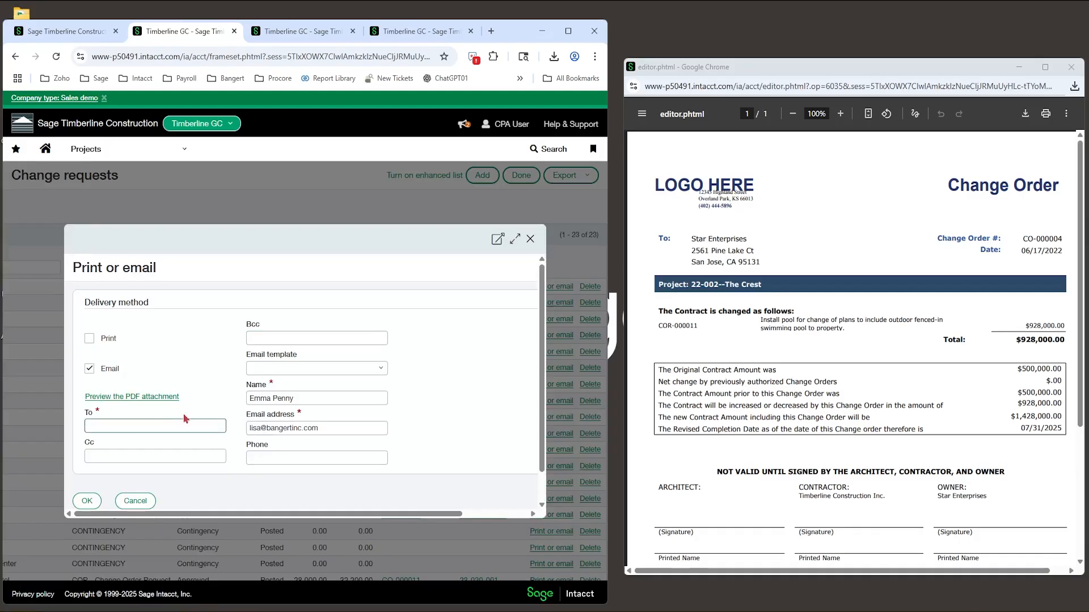
Examine the email's recipient, sender and email template fields, including the template choices offered
{"action": "scroll", "coordinate": [164, 425], "scroll_direction": "down", "scroll_amount": 1}
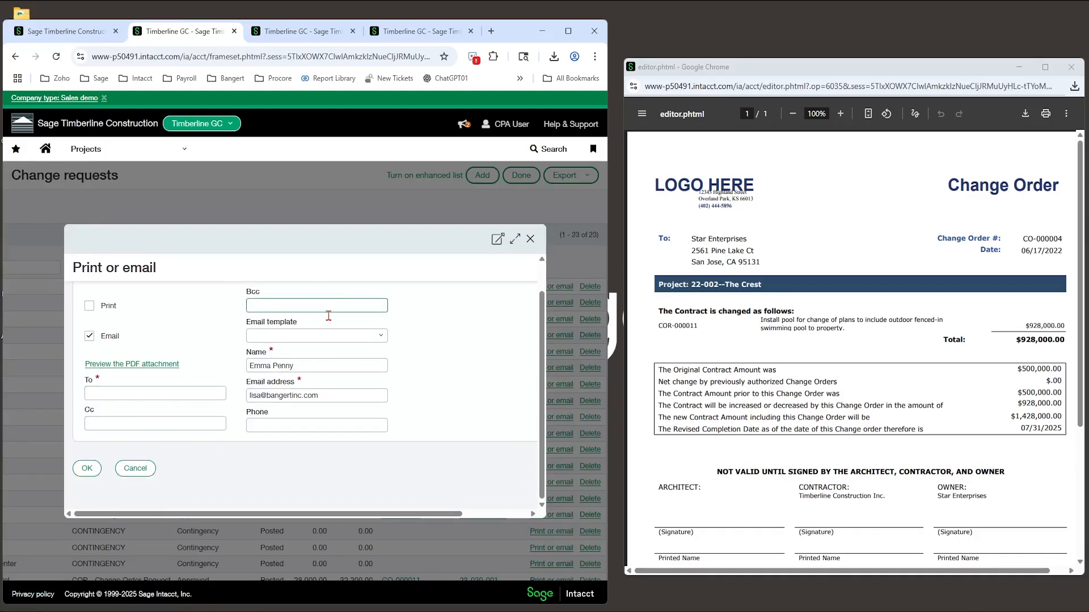
{"action": "left_click", "coordinate": [90, 395]}
{"action": "left_click", "coordinate": [90, 395]}
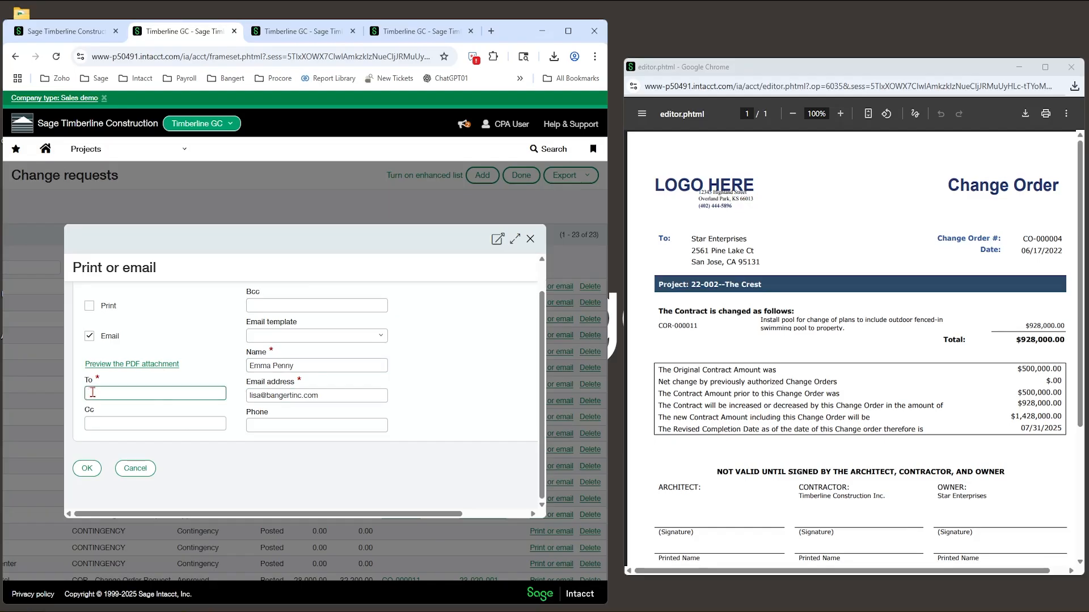
{"action": "left_click", "coordinate": [457, 351]}
{"action": "left_click", "coordinate": [379, 338]}
{"action": "left_click", "coordinate": [443, 347]}
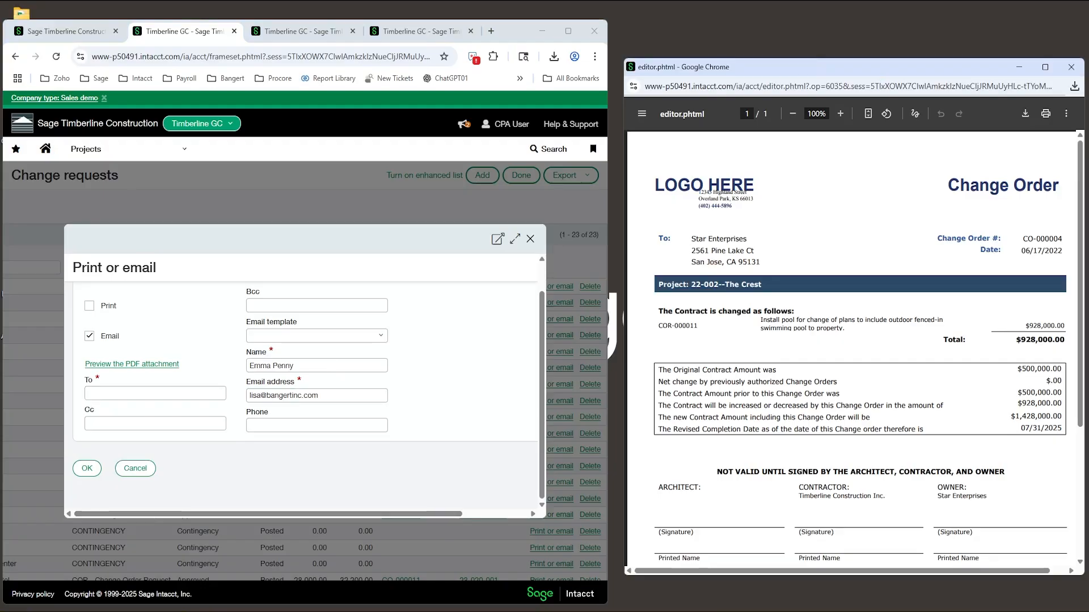
Switch to the maximized Ask Richard window and submit the question "how to create an email template"
{"action": "left_click_drag", "start_coordinate": [1088, 93], "coordinate": [726, 127]}
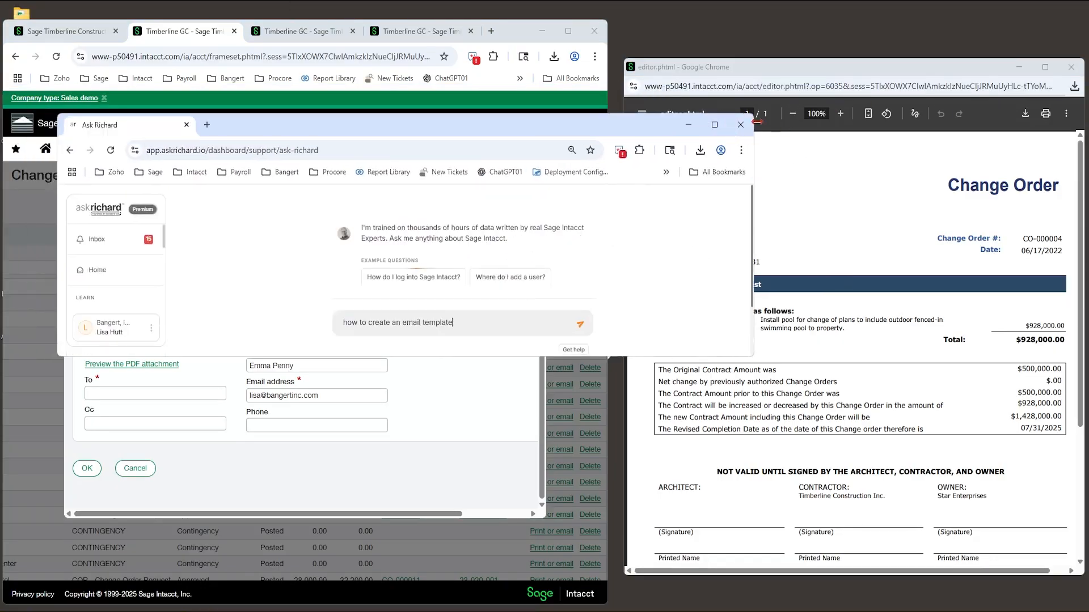
{"action": "left_click", "coordinate": [714, 124]}
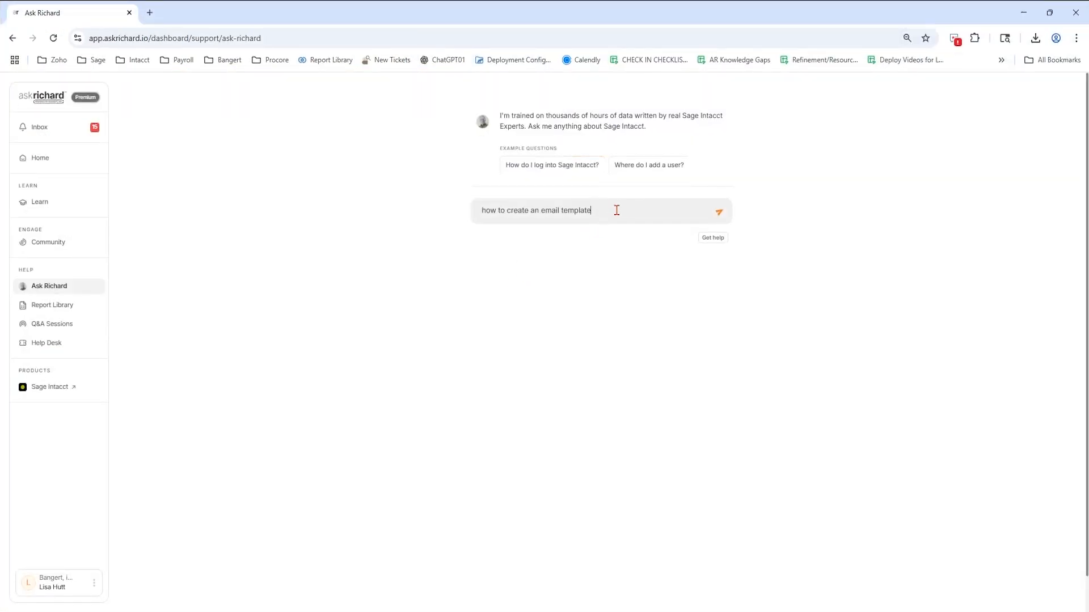
{"action": "key", "text": "Return"}
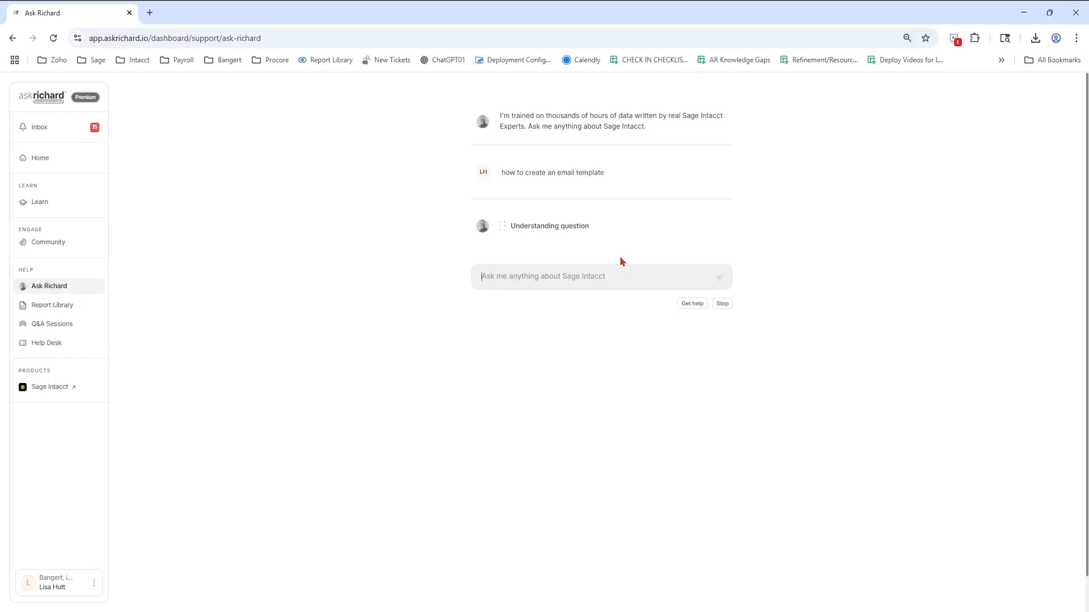